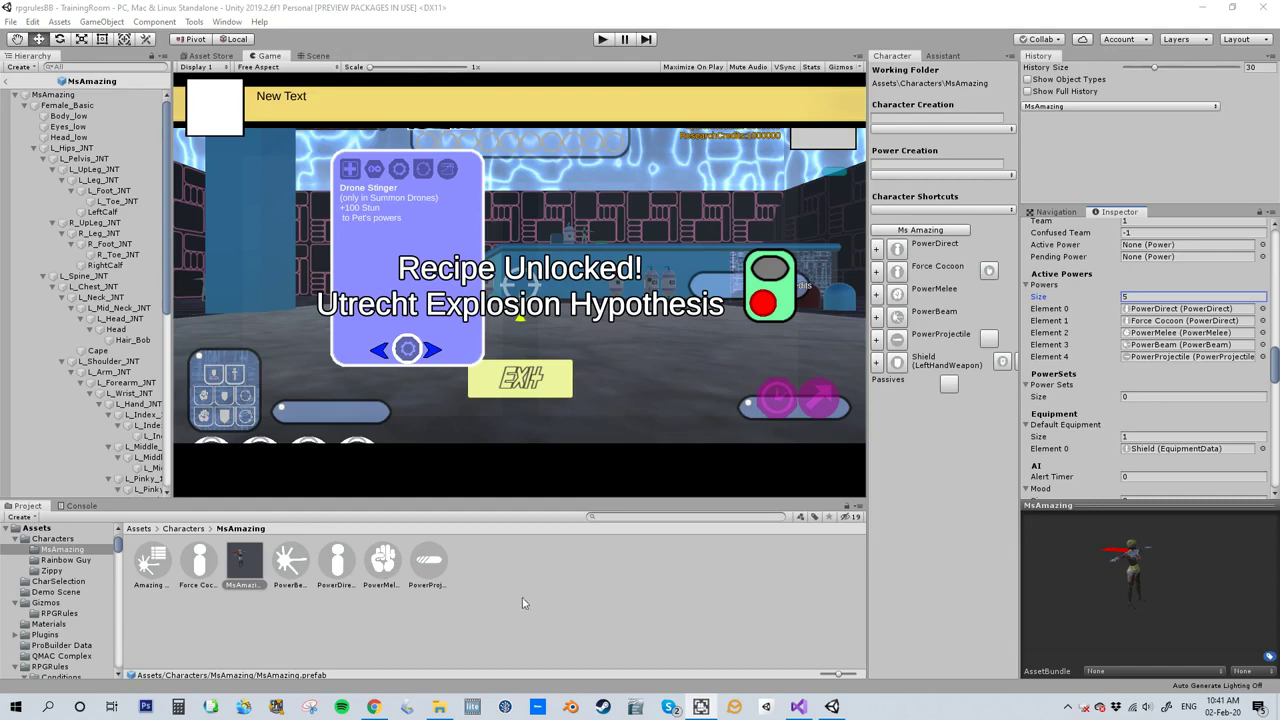
Step: Create an RPGRules PowerArea asset in the MsAmazing character folder, keeping its default name
{"action": "right_click", "coordinate": [517, 577]}
{"action": "mouse_move", "coordinate": [551, 251]}
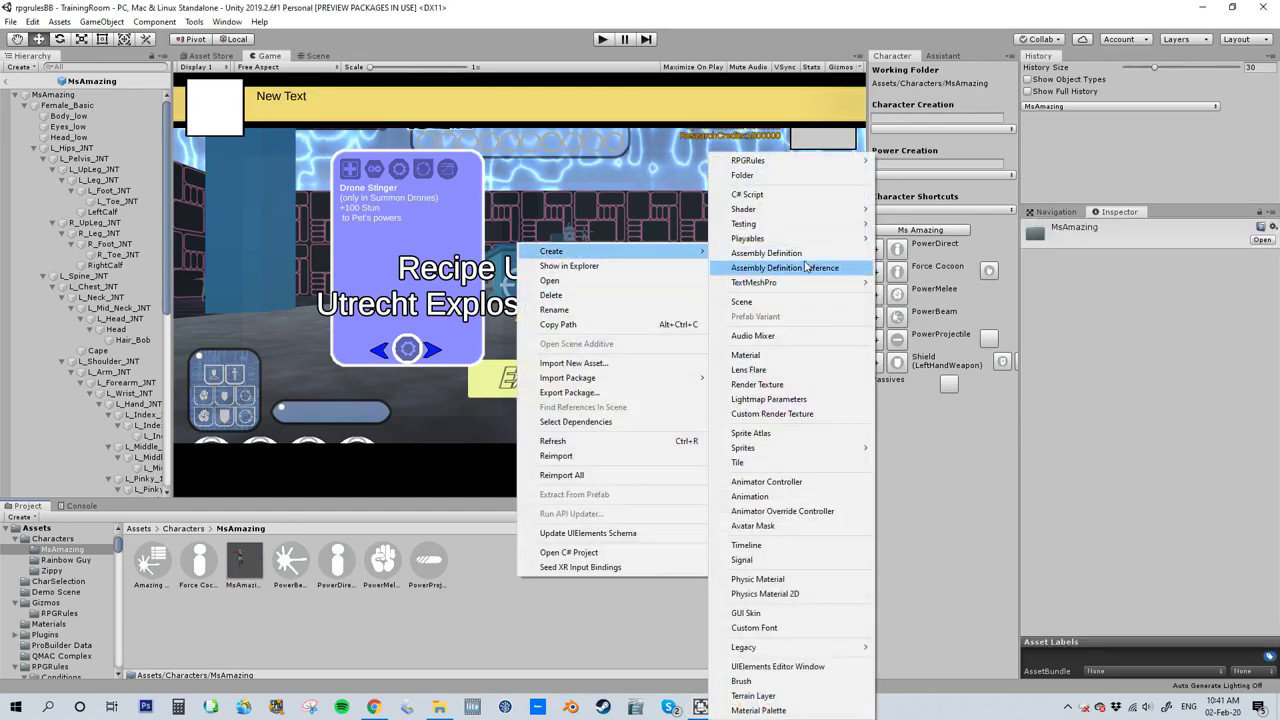
{"action": "mouse_move", "coordinate": [777, 167]}
{"action": "mouse_move", "coordinate": [953, 186]}
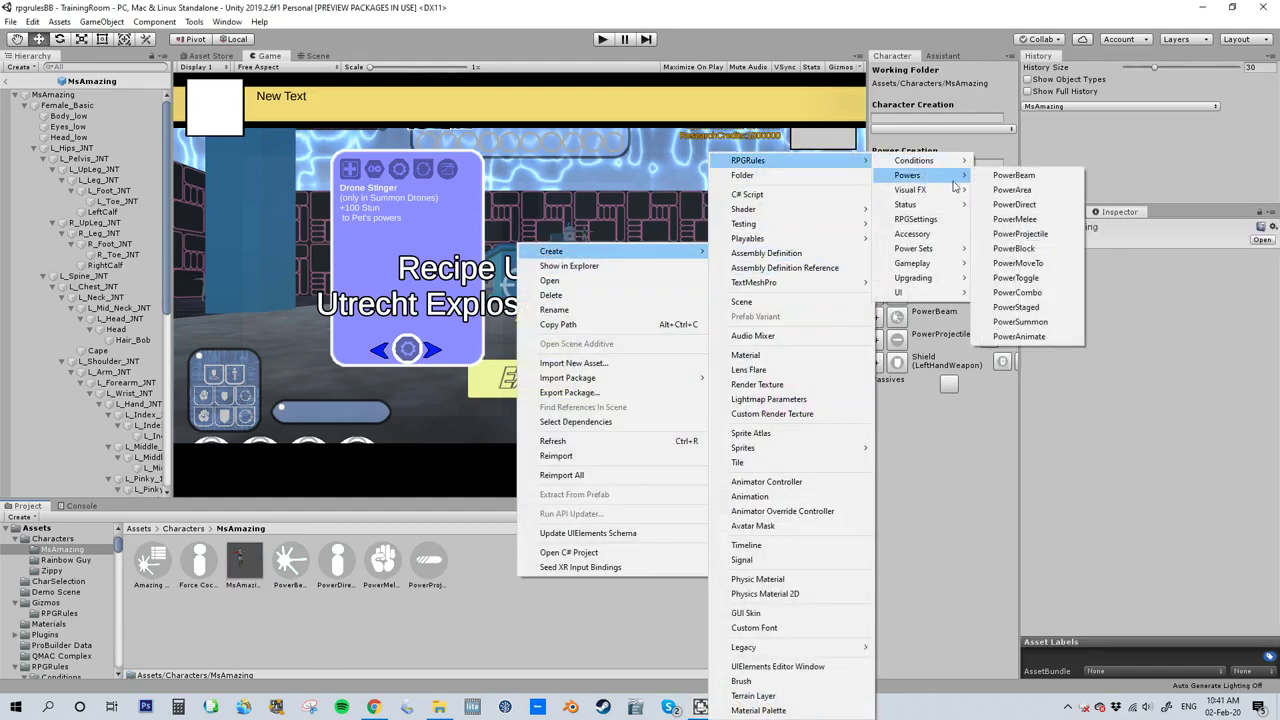
{"action": "left_click", "coordinate": [1012, 189]}
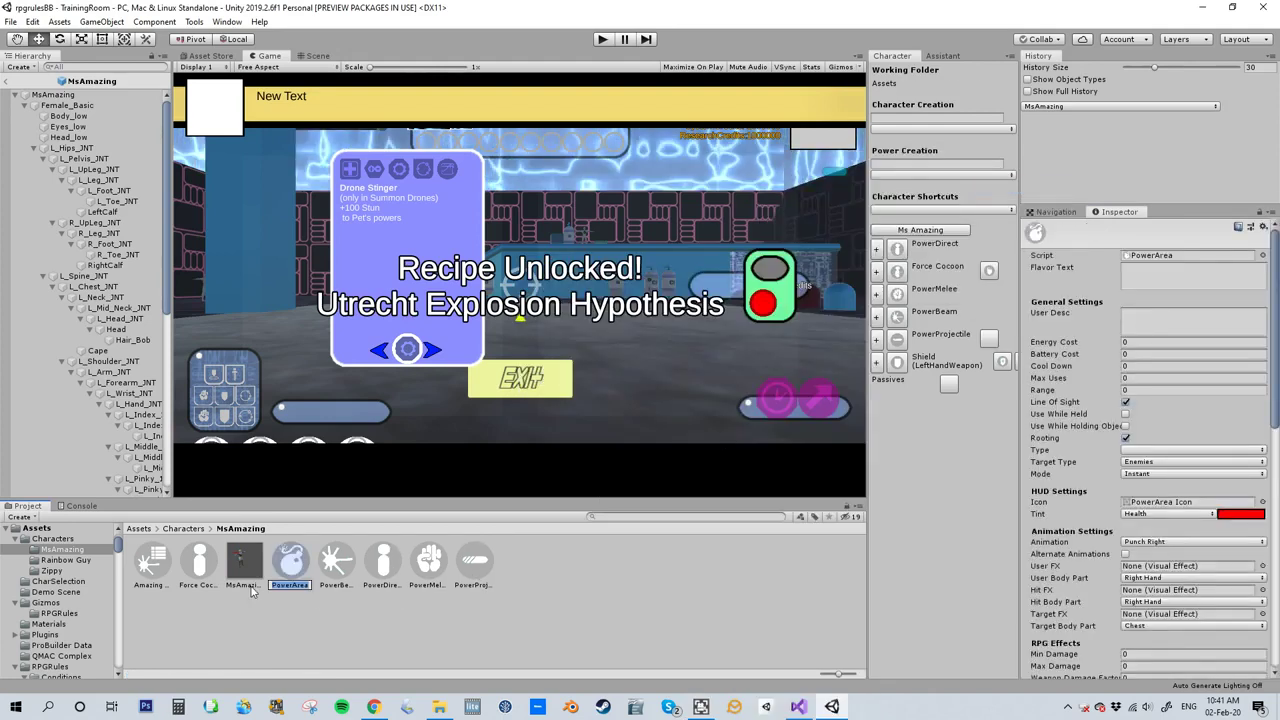
{"action": "key", "text": "Return"}
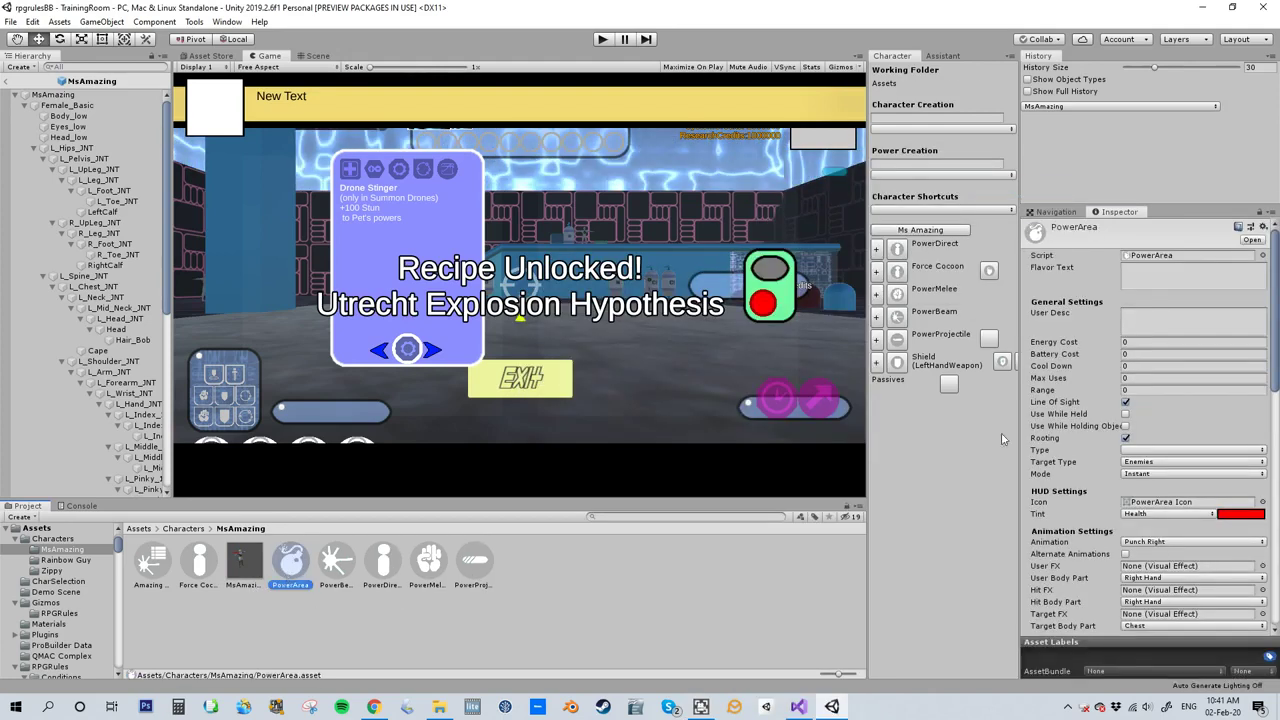
Step: Set both the HUD tint and the damage type of the PowerArea asset to Light
{"action": "scroll", "coordinate": [1051, 462], "scroll_direction": "down", "scroll_amount": 3}
{"action": "left_click", "coordinate": [1160, 394]}
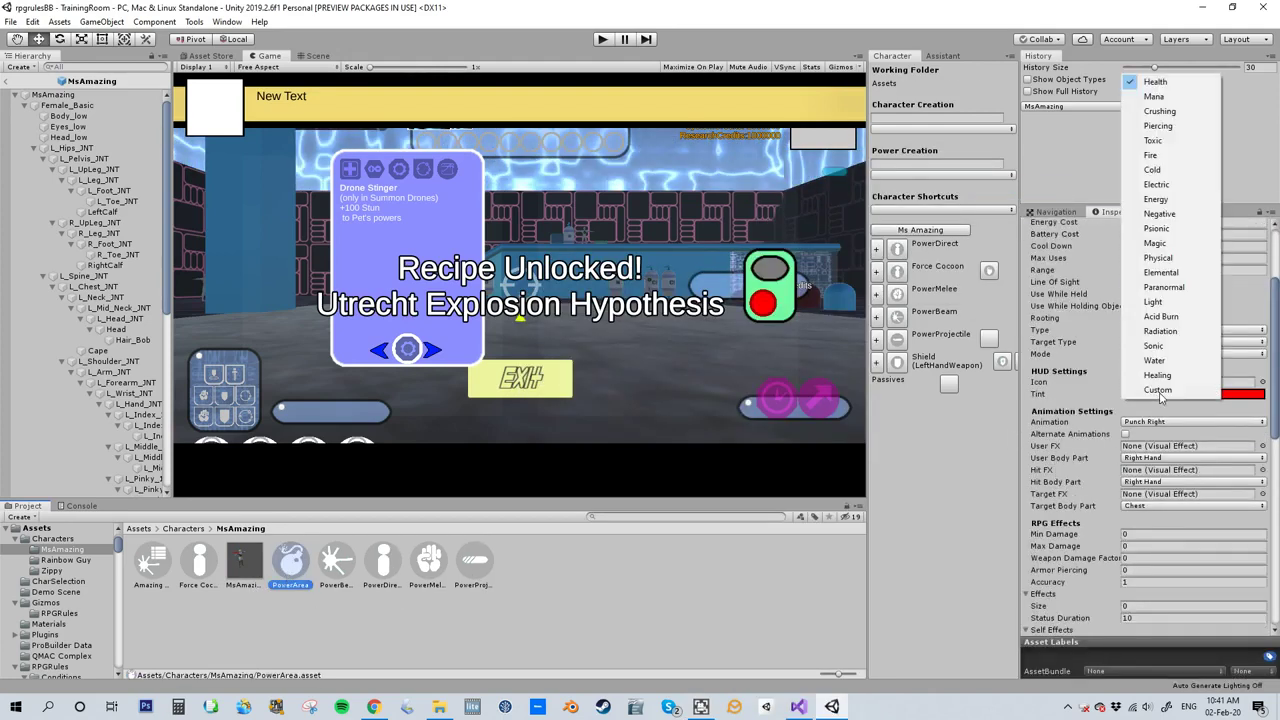
{"action": "left_click", "coordinate": [1153, 301]}
{"action": "left_click", "coordinate": [1172, 334]}
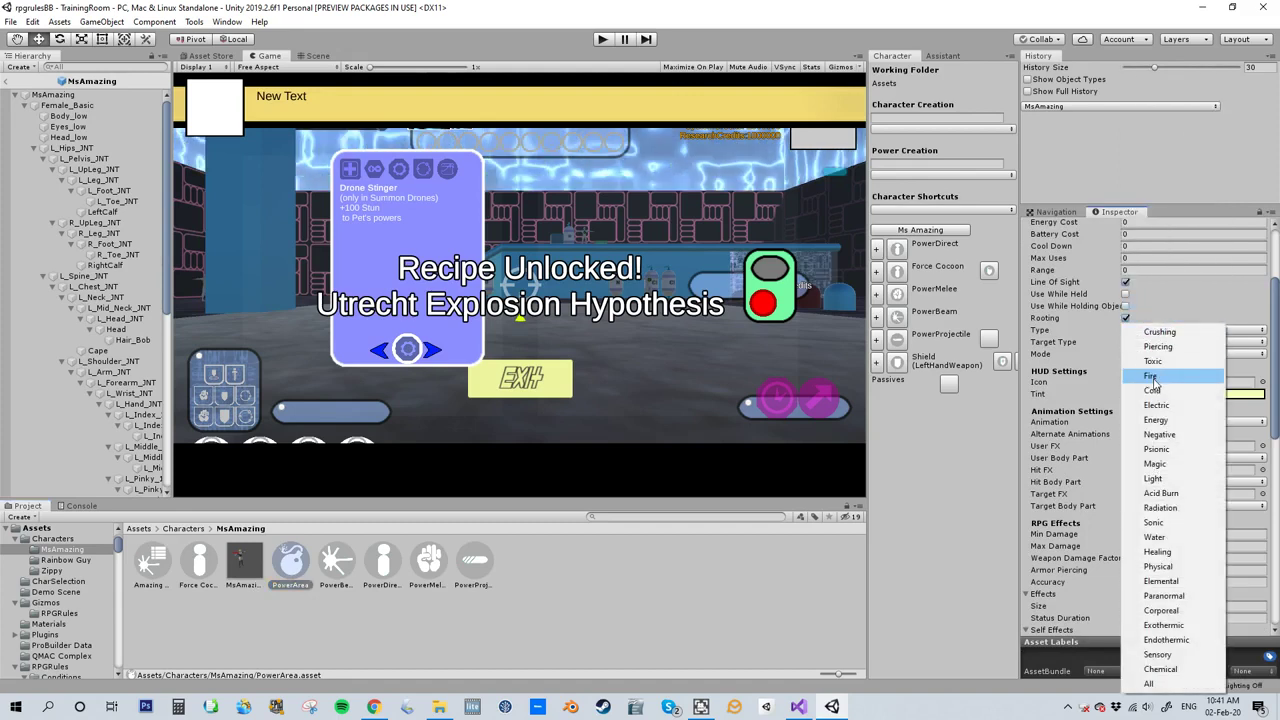
{"action": "left_click", "coordinate": [1163, 479]}
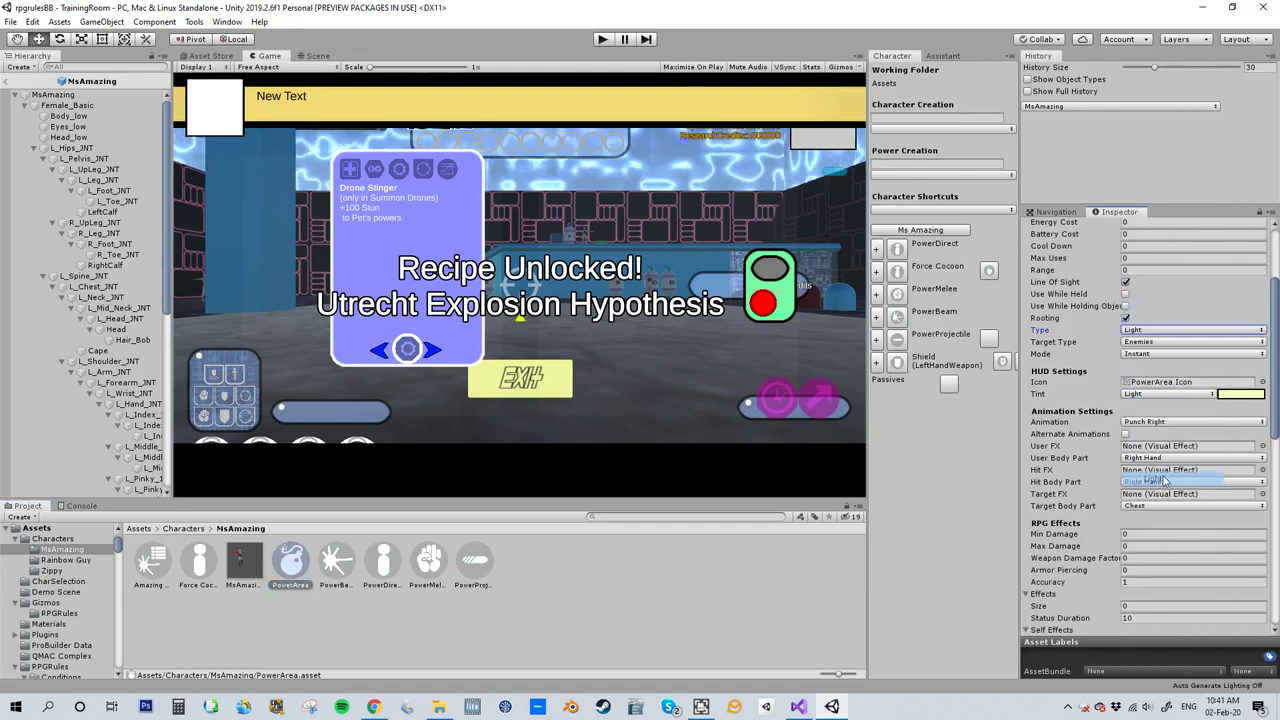
Step: Set the PowerArea's minimum damage to 5 and its maximum damage to 10
{"action": "left_click", "coordinate": [1162, 533]}
{"action": "type", "text": "5"}
{"action": "left_click", "coordinate": [1157, 545]}
{"action": "type", "text": "10"}
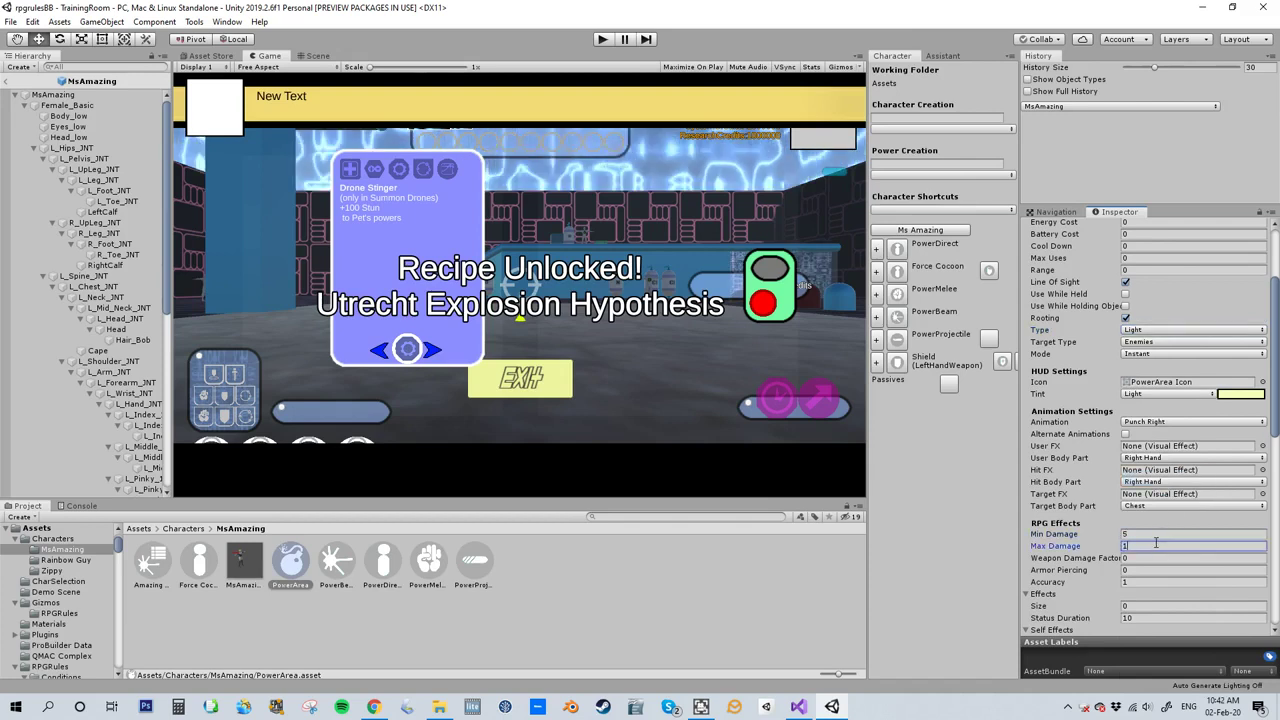
Step: Set the PowerArea's Hit Body Part to Chest and assign Gen Spray5FX as its Hit FX
{"action": "scroll", "coordinate": [1100, 558], "scroll_direction": "down", "scroll_amount": 5}
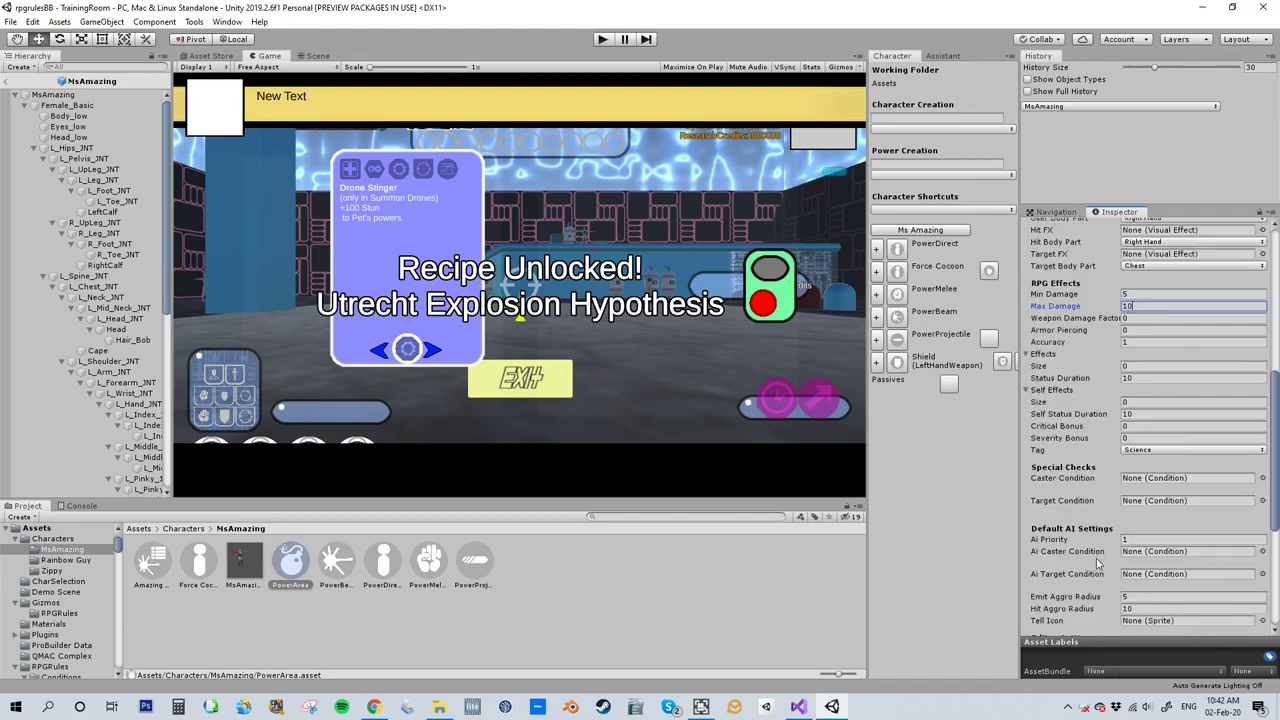
{"action": "scroll", "coordinate": [1097, 563], "scroll_direction": "down", "scroll_amount": 5}
{"action": "scroll", "coordinate": [1107, 517], "scroll_direction": "up", "scroll_amount": 5}
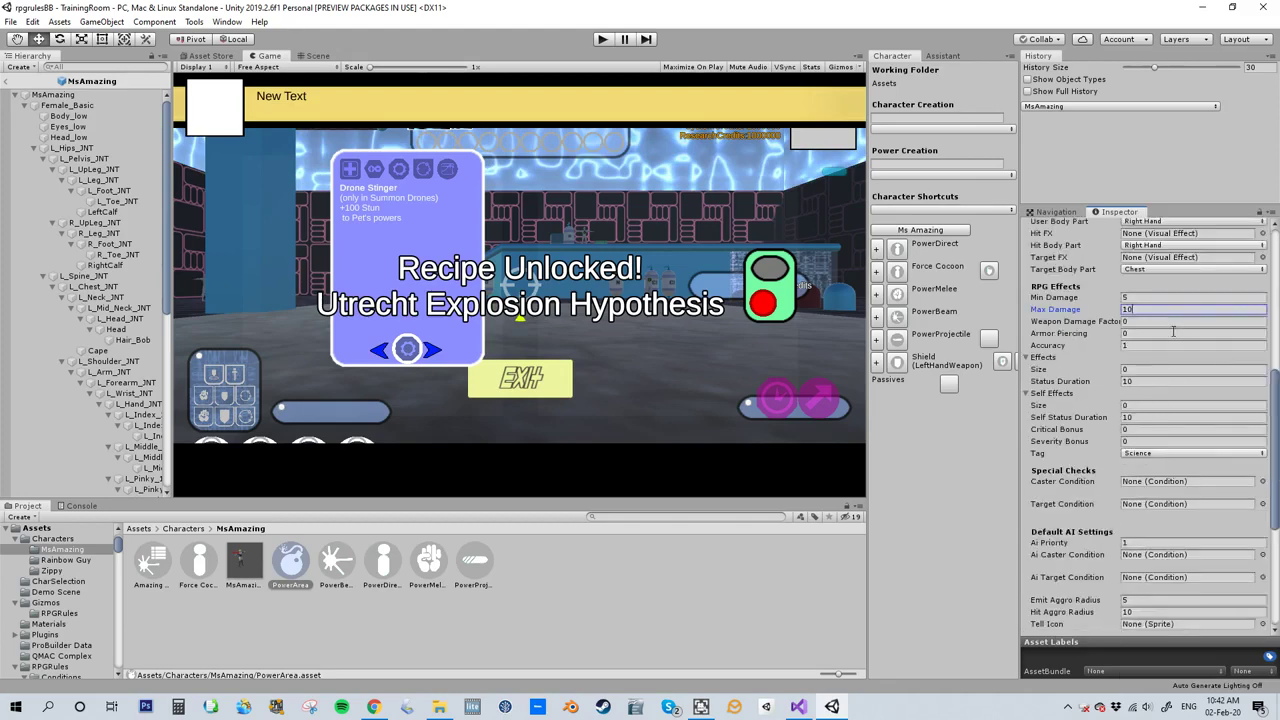
{"action": "scroll", "coordinate": [1174, 331], "scroll_direction": "up", "scroll_amount": 3}
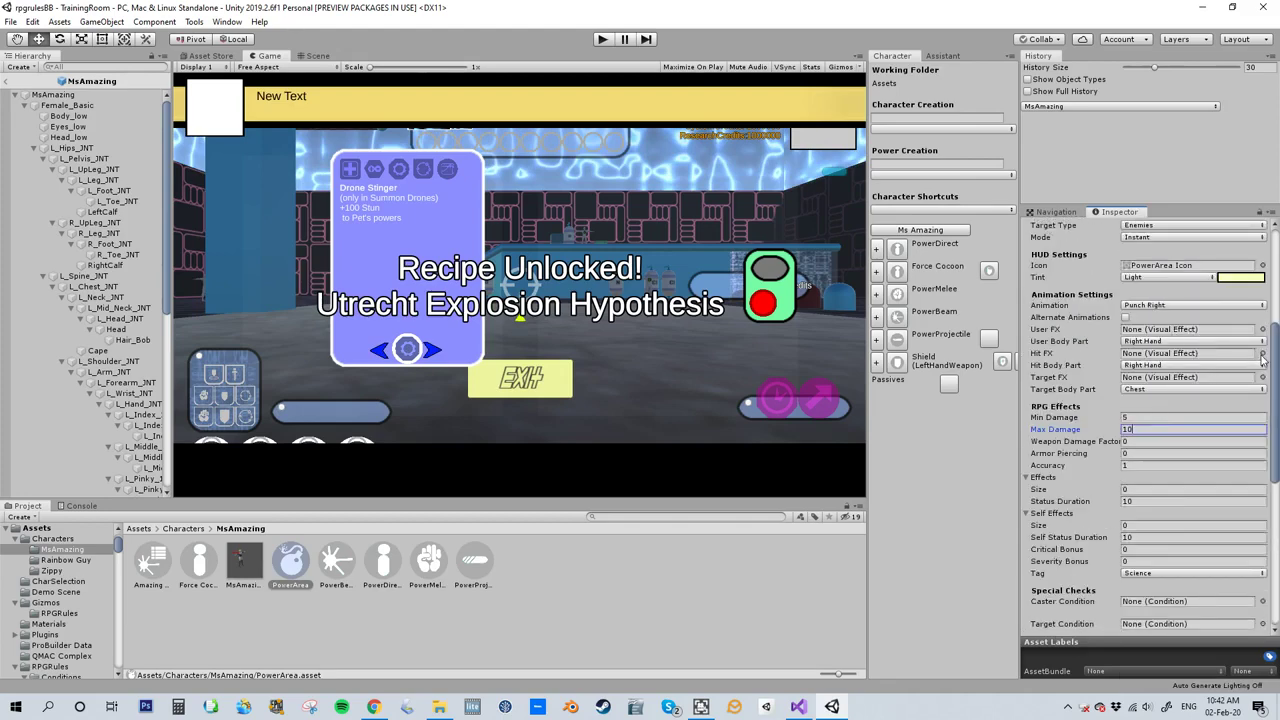
{"action": "left_click", "coordinate": [1213, 368]}
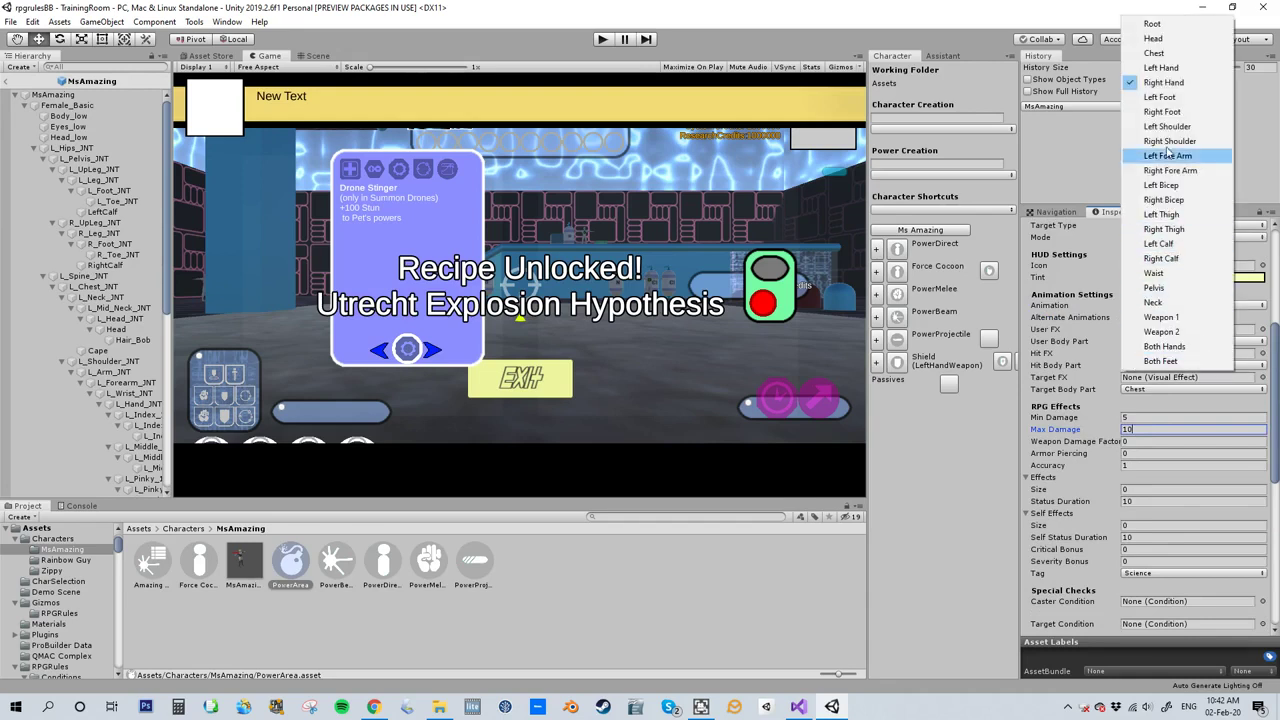
{"action": "left_click", "coordinate": [1160, 52]}
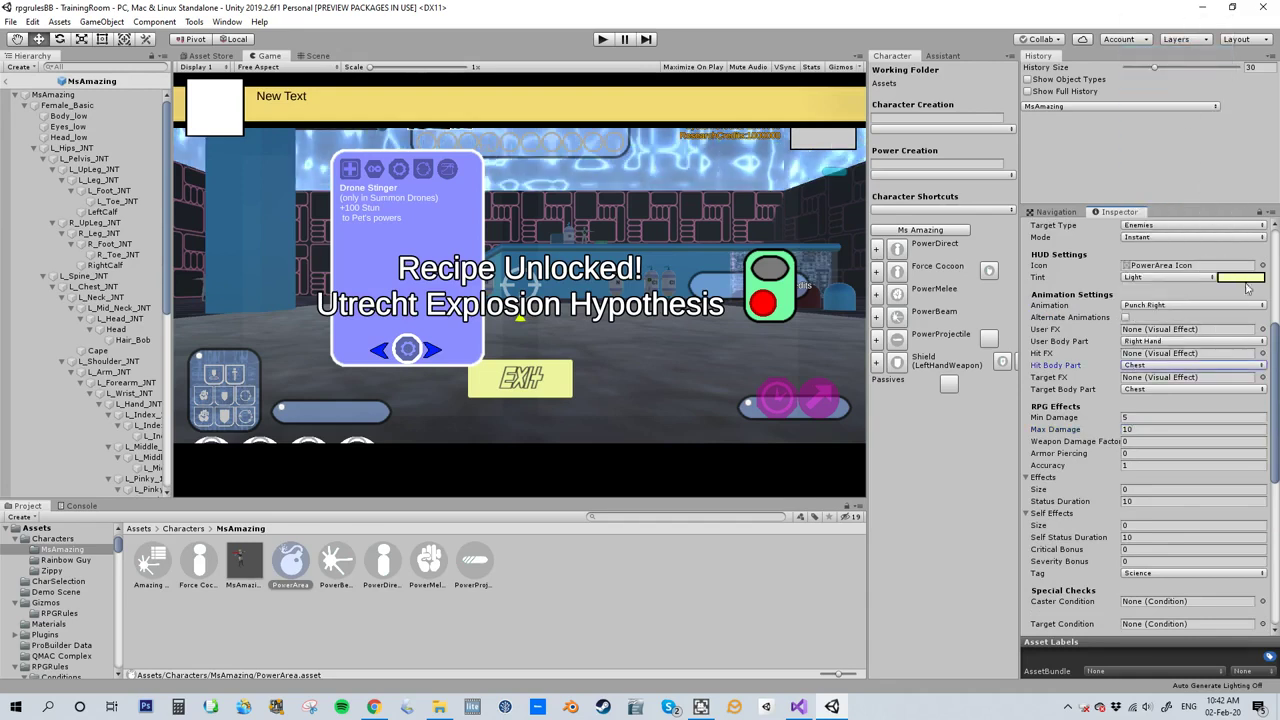
{"action": "left_click", "coordinate": [1262, 354]}
{"action": "type", "text": "spray"}
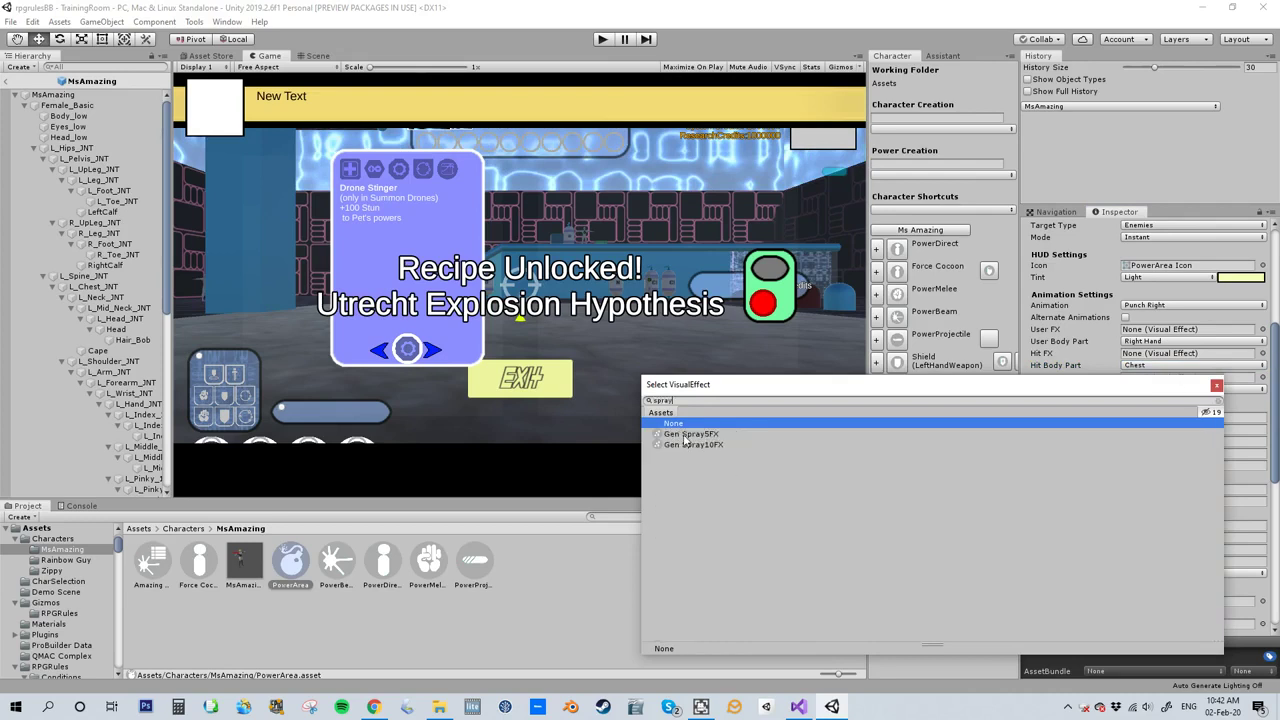
{"action": "double_click", "coordinate": [686, 435]}
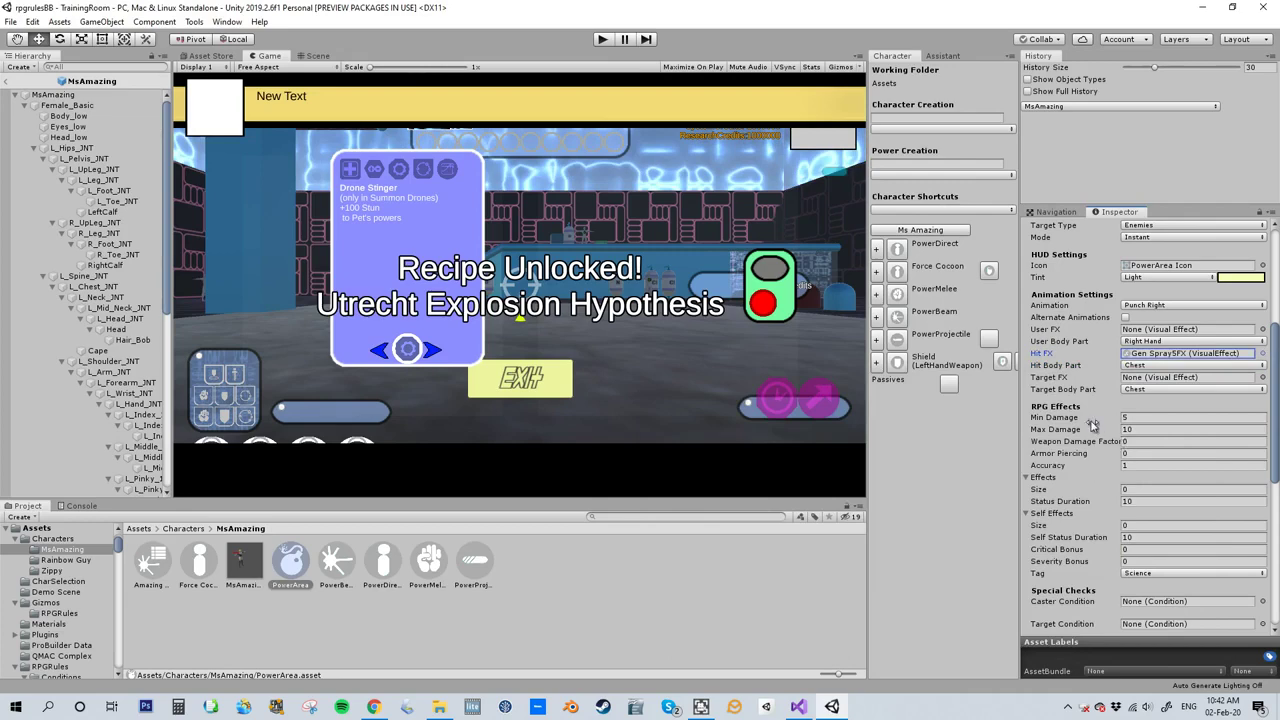
Step: Add PowerArea to the MsAmazing prefab's active Powers list, and reselect the PowerArea asset
{"action": "scroll", "coordinate": [1093, 425], "scroll_direction": "up", "scroll_amount": 5}
{"action": "scroll", "coordinate": [1088, 428], "scroll_direction": "down", "scroll_amount": 5}
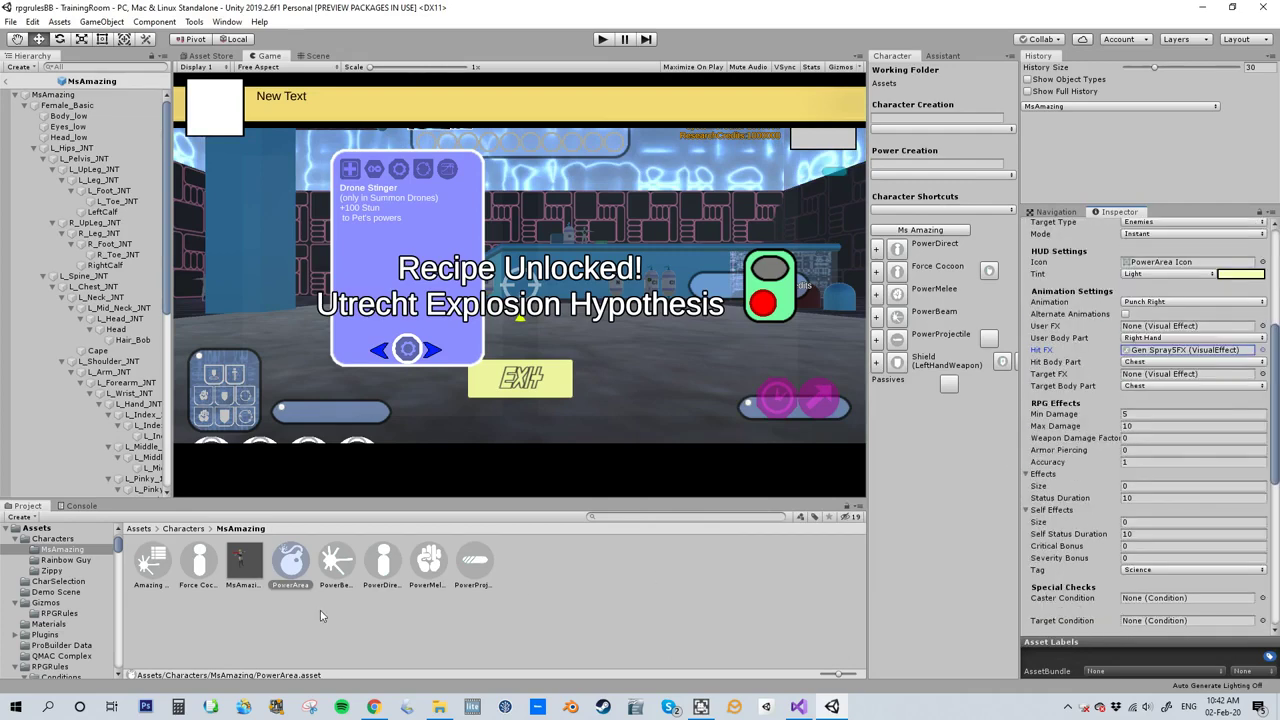
{"action": "left_click", "coordinate": [243, 562]}
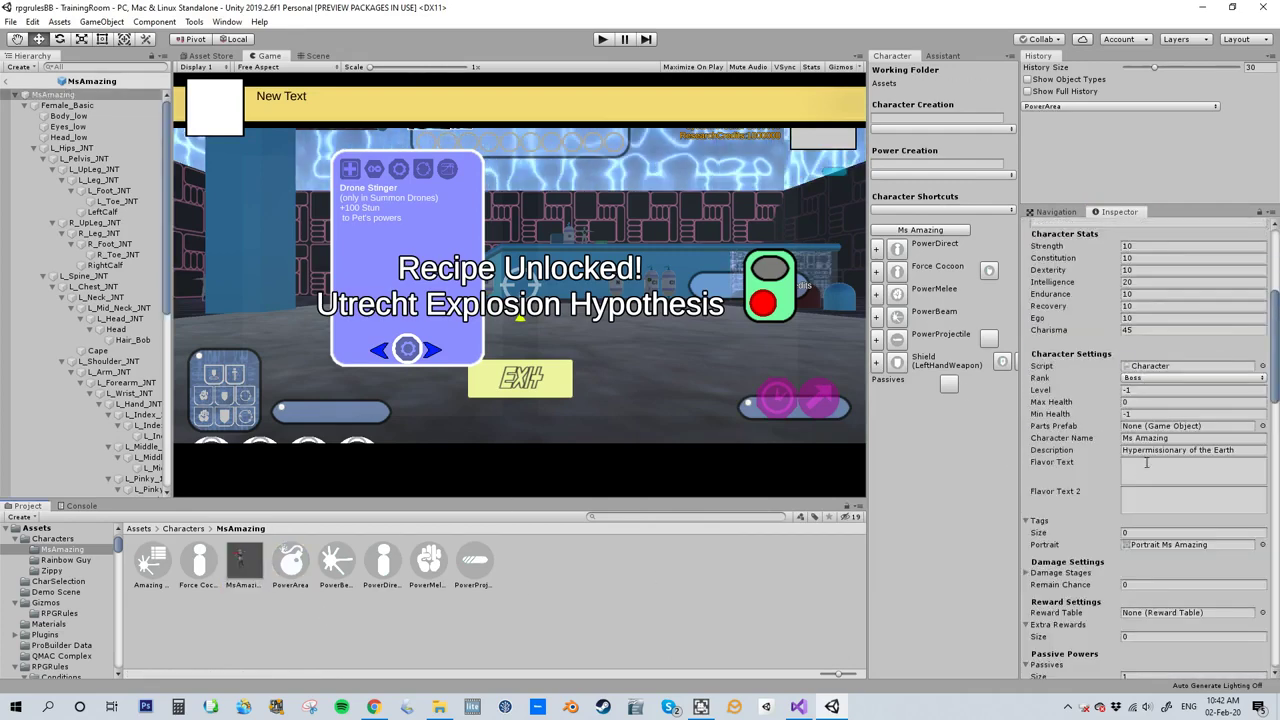
{"action": "scroll", "coordinate": [1100, 507], "scroll_direction": "down", "scroll_amount": 7}
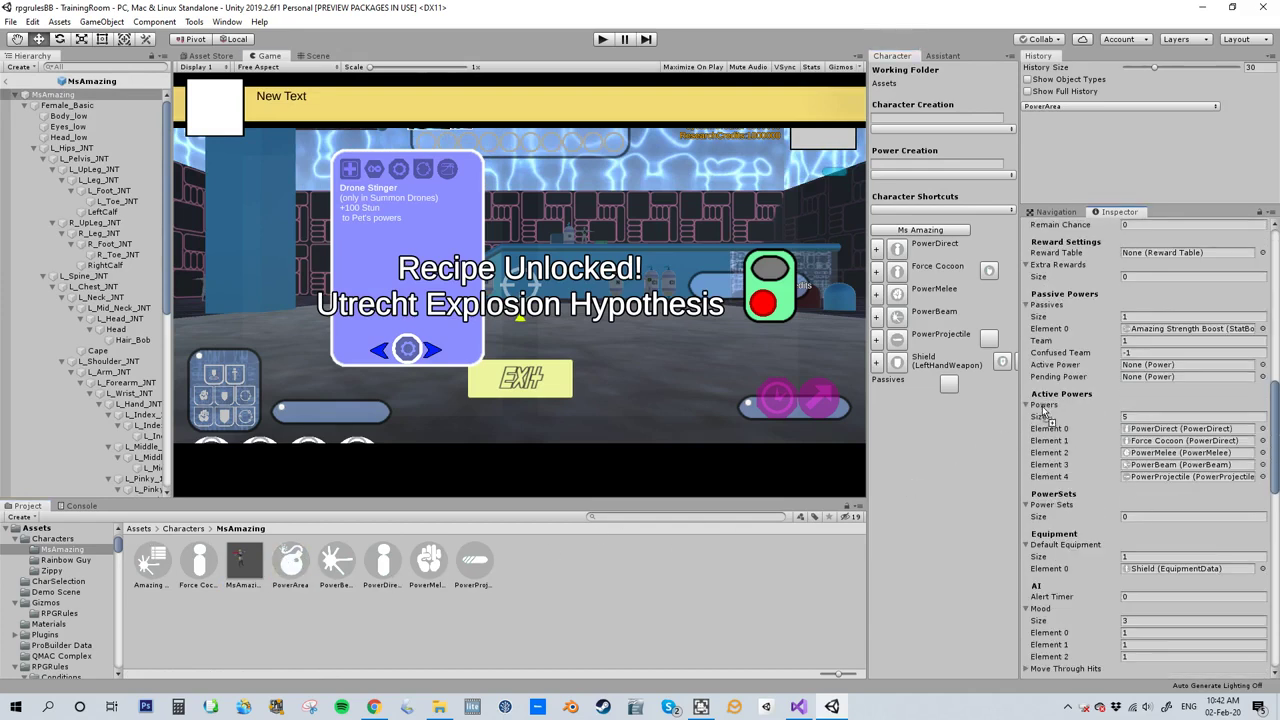
{"action": "left_click_drag", "start_coordinate": [1043, 410], "coordinate": [1045, 412]}
{"action": "left_click", "coordinate": [290, 562]}
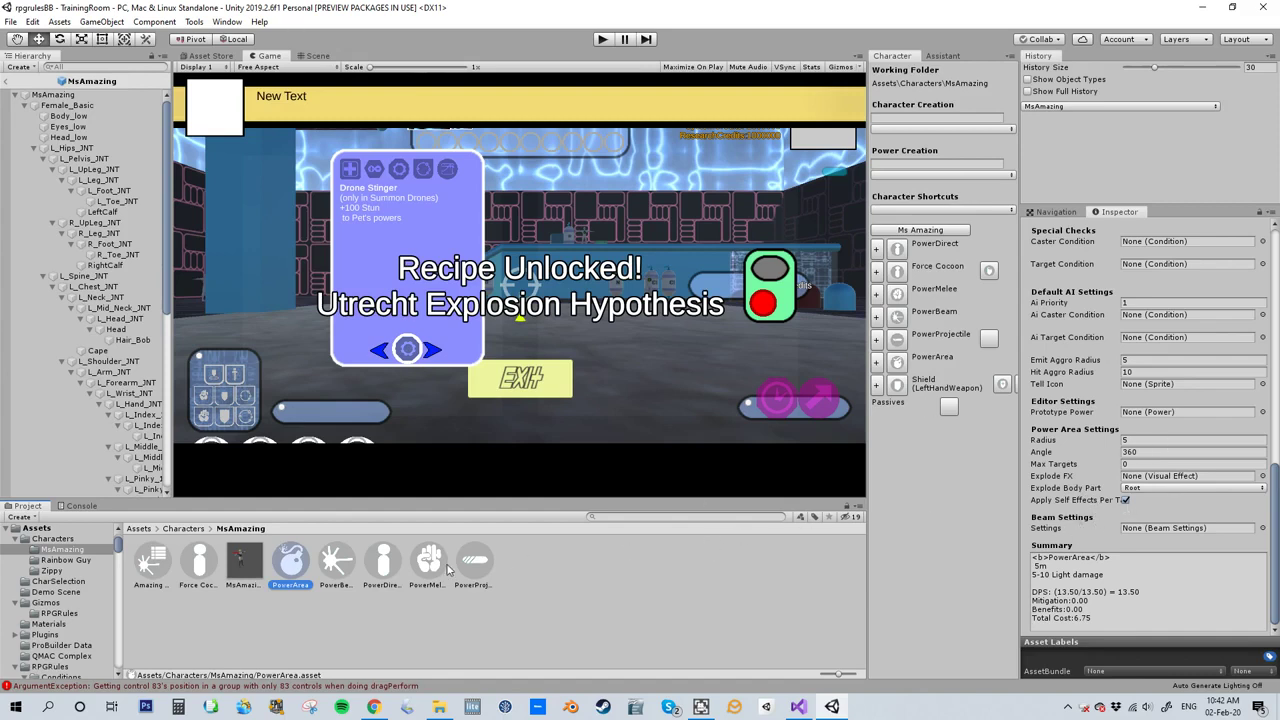
Step: Run the game, move the character toward the test dummies and fire the PowerArea power
{"action": "left_click", "coordinate": [603, 39]}
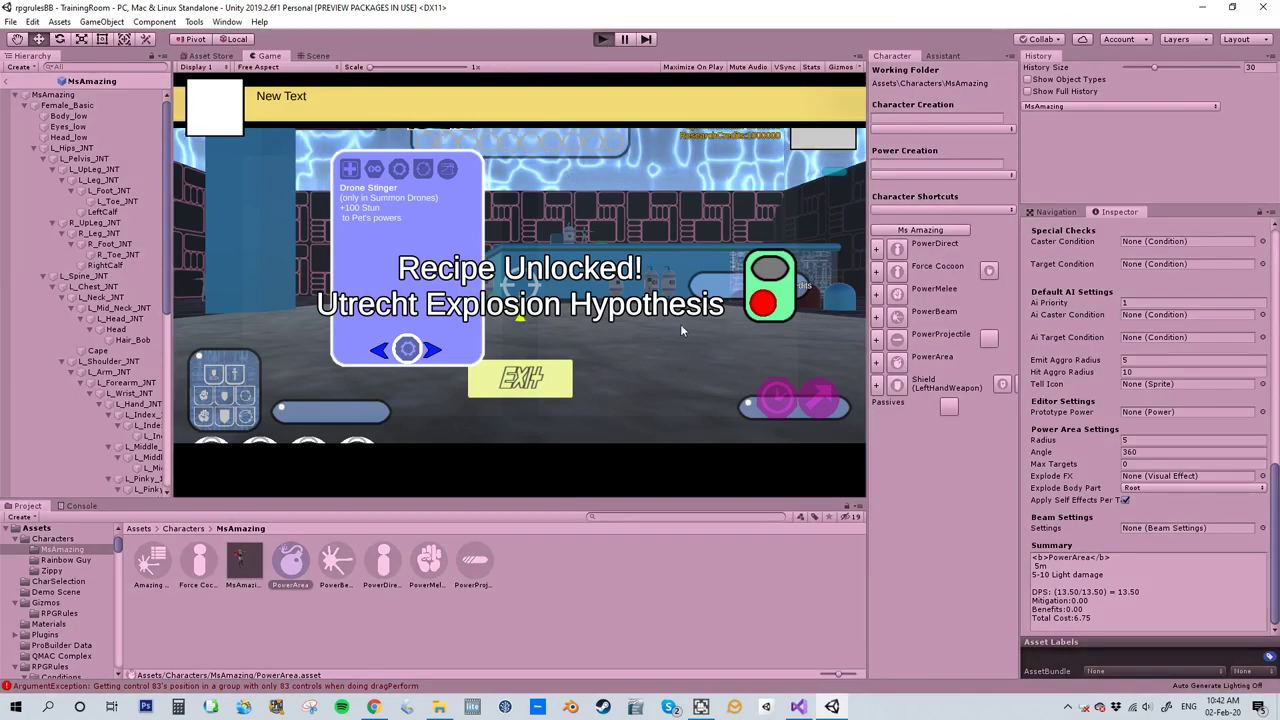
{"action": "right_click_drag", "start_coordinate": [685, 333], "coordinate": [211, 199]}
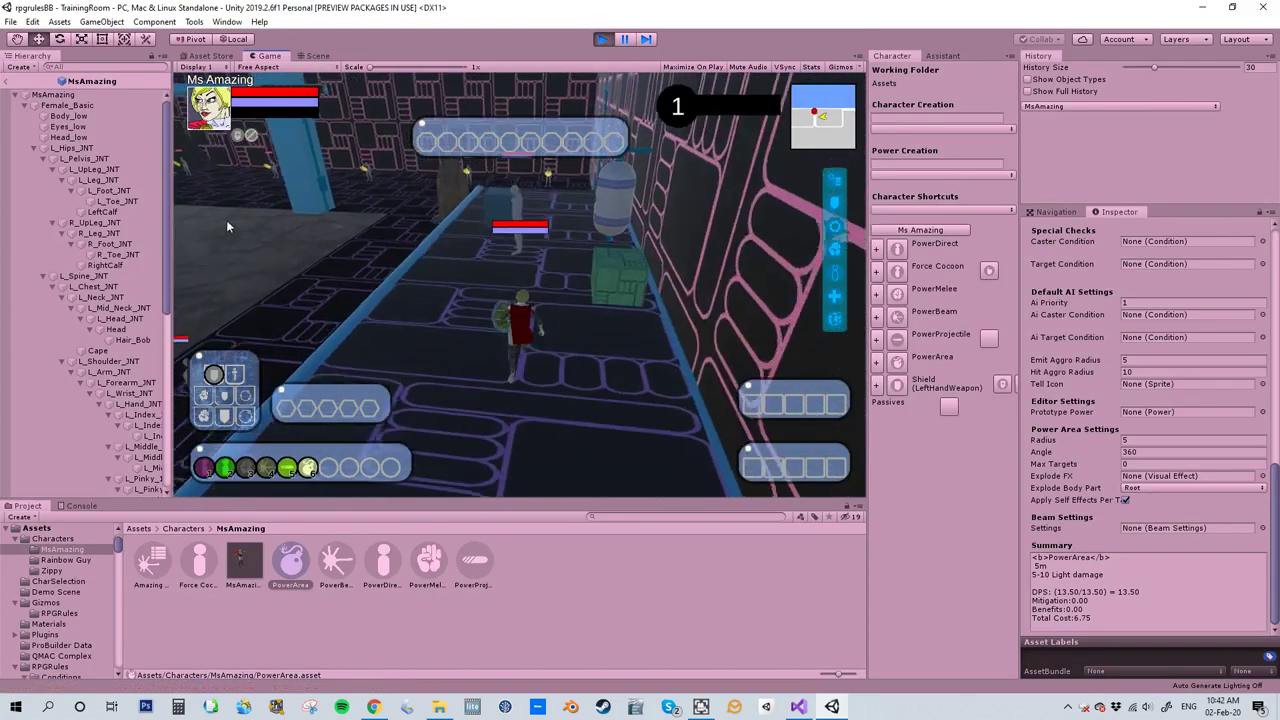
{"action": "key", "text": "w"}
{"action": "mouse_move", "coordinate": [308, 469]}
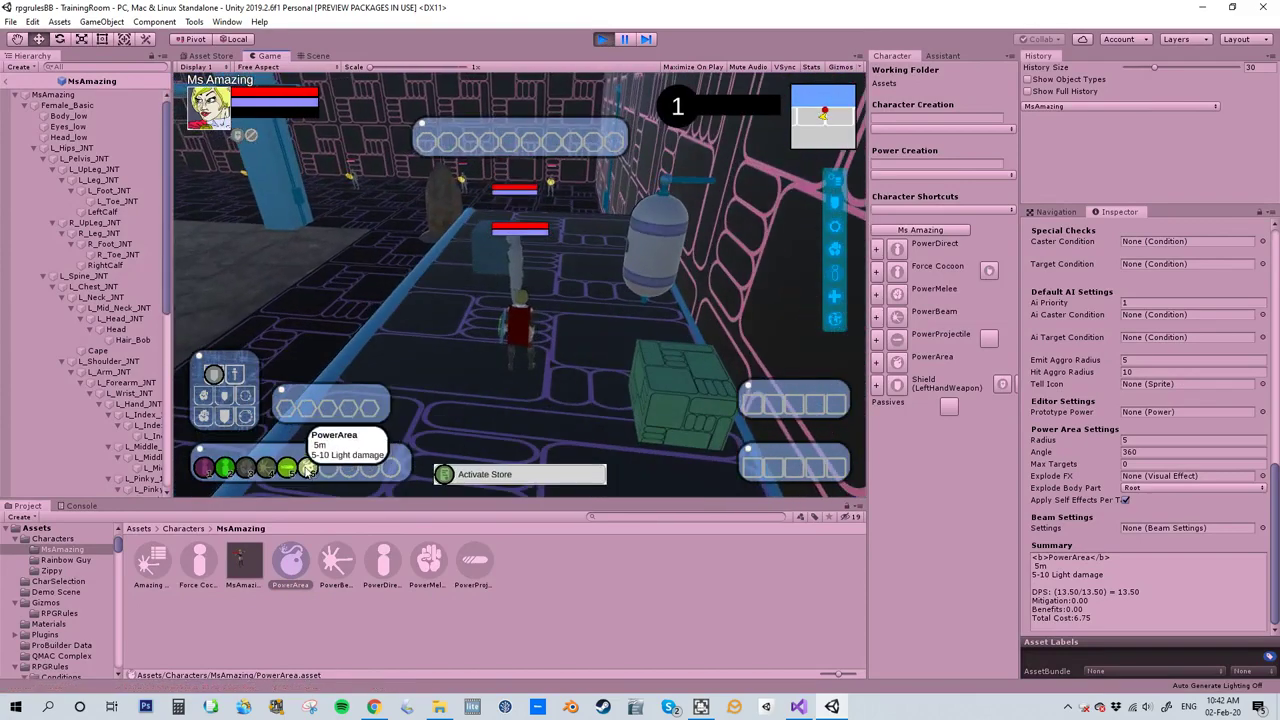
{"action": "left_click", "coordinate": [308, 469]}
{"action": "left_click", "coordinate": [308, 469]}
{"action": "right_click_drag", "start_coordinate": [442, 333], "coordinate": [485, 378]}
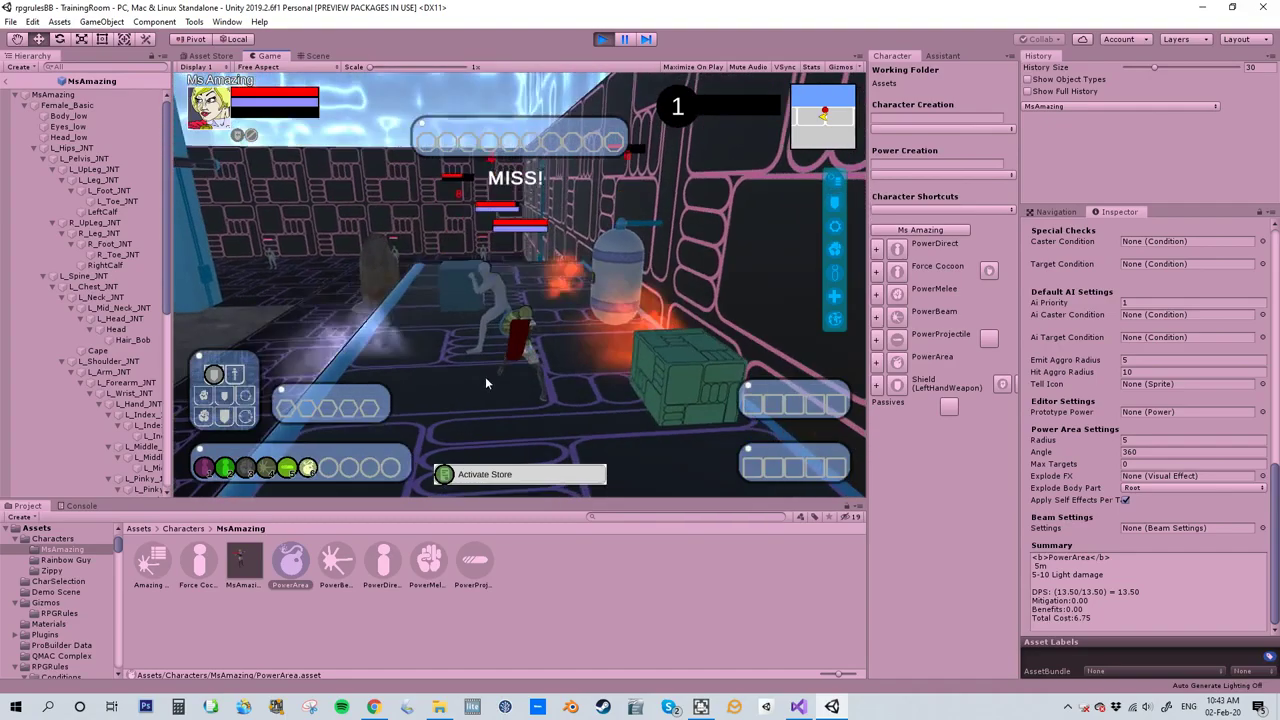
Step: Target a test dummy, try the fifth power on the character's power bar, and stop the game
{"action": "left_click", "coordinate": [502, 294]}
{"action": "right_click_drag", "start_coordinate": [503, 294], "coordinate": [4, 240]}
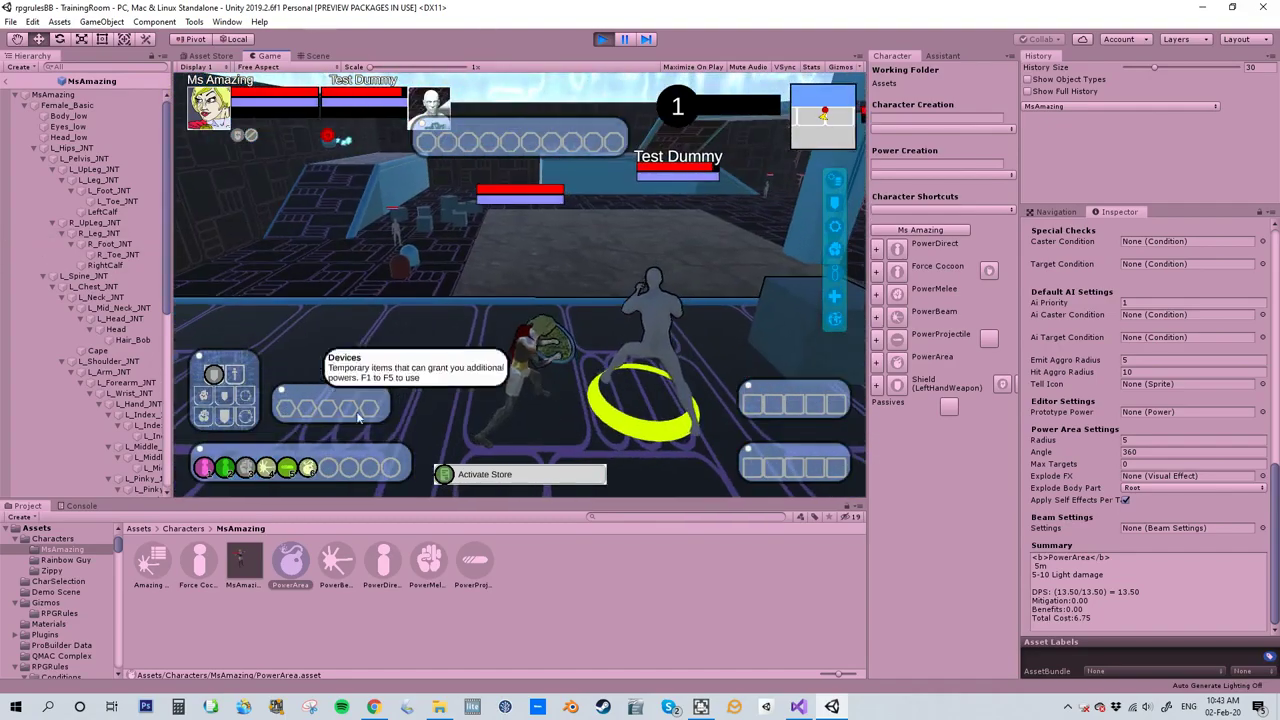
{"action": "left_click", "coordinate": [287, 468]}
{"action": "right_click_drag", "start_coordinate": [549, 300], "coordinate": [722, 308]}
{"action": "key", "text": "w"}
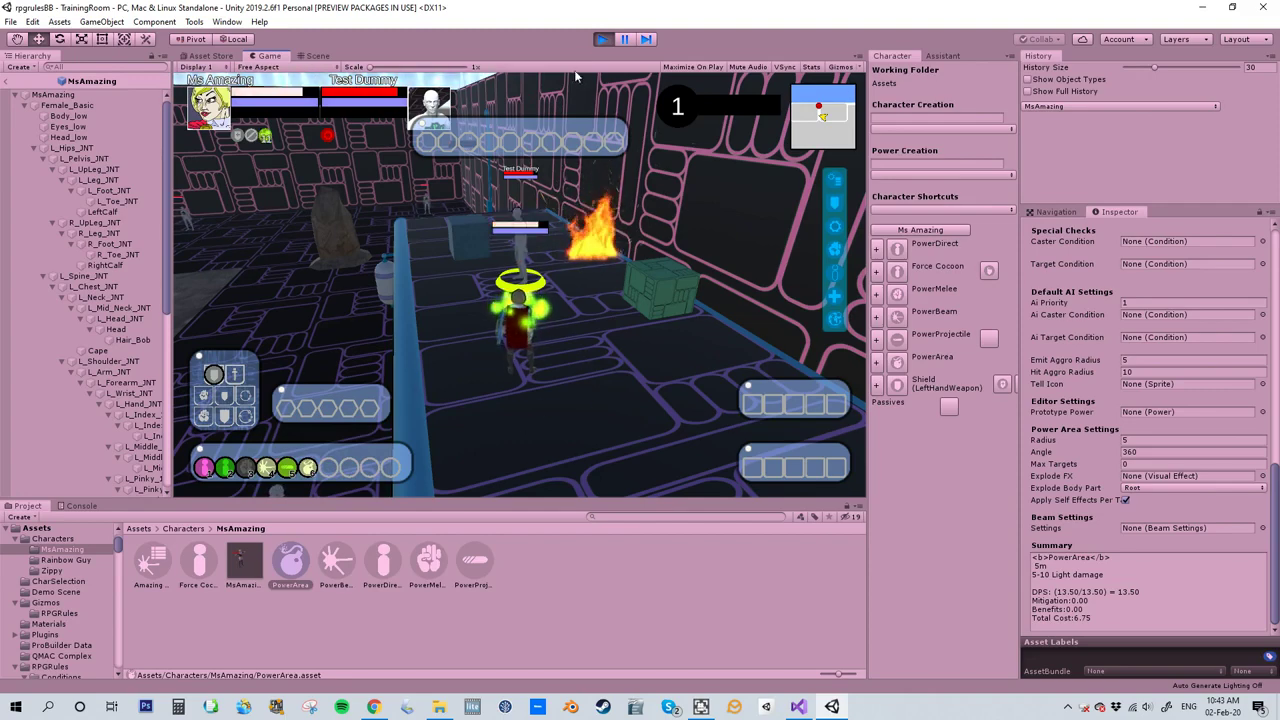
{"action": "left_click", "coordinate": [602, 39]}
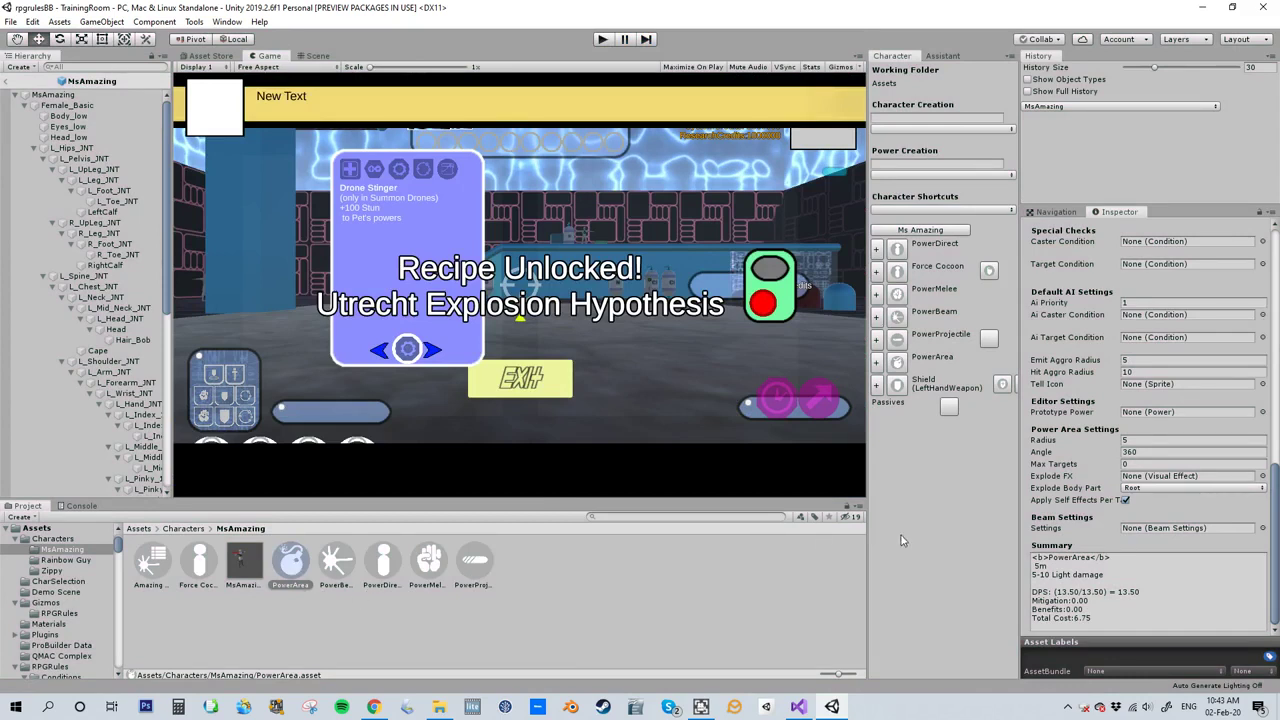
Step: Set the PowerArea's radius to 12
{"action": "left_click", "coordinate": [1138, 439]}
{"action": "type", "text": "2"}
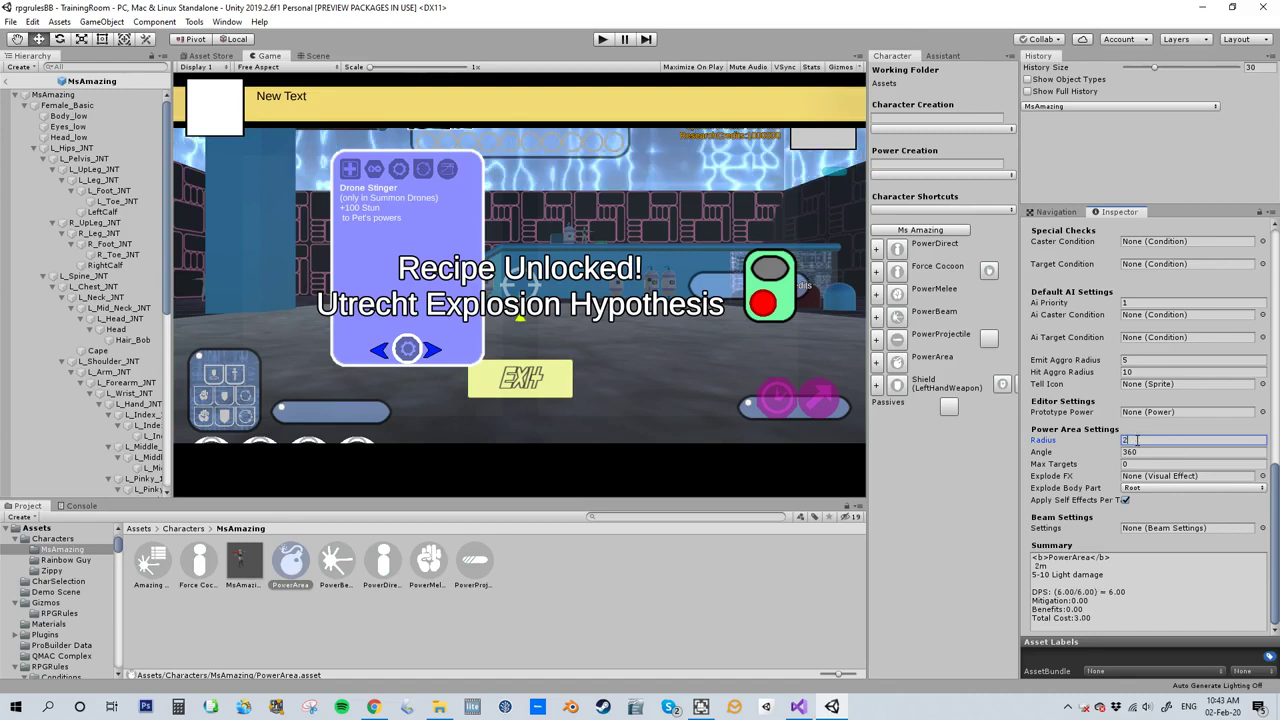
{"action": "type", "text": "12"}
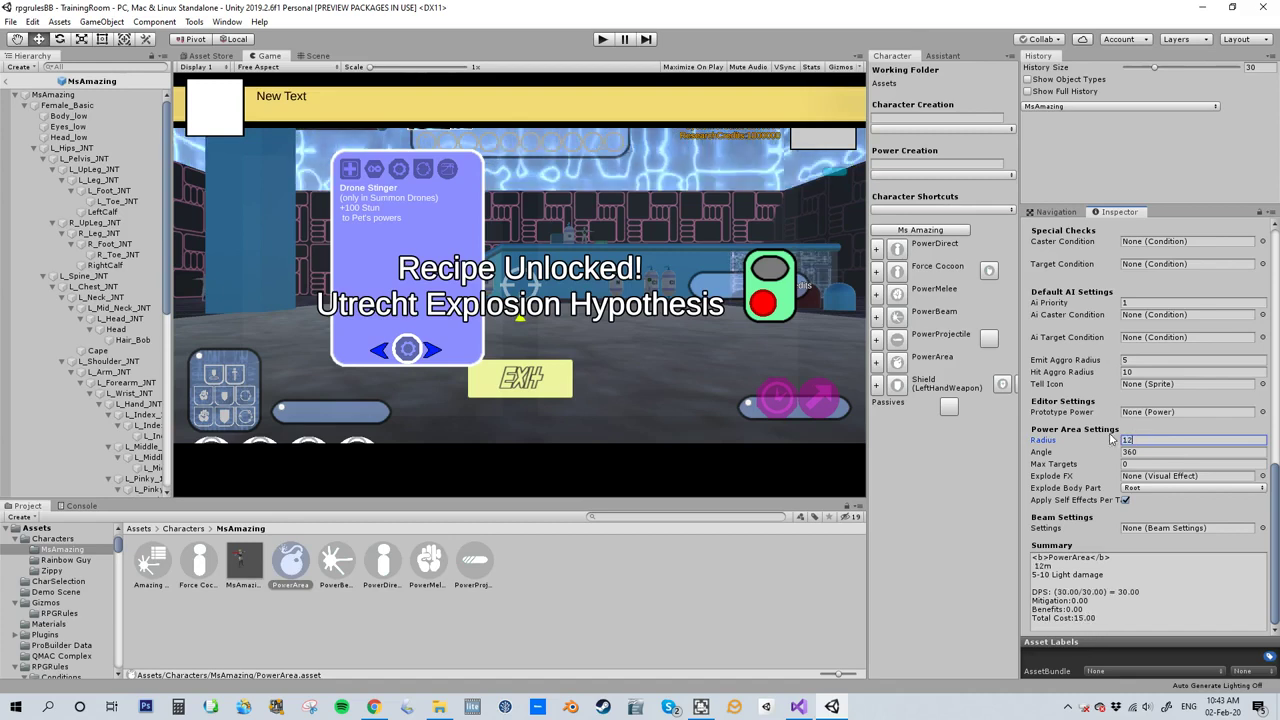
Step: Run the game and fire PowerArea near the test dummies to check the spread of its 12 m radius
{"action": "left_click", "coordinate": [601, 39]}
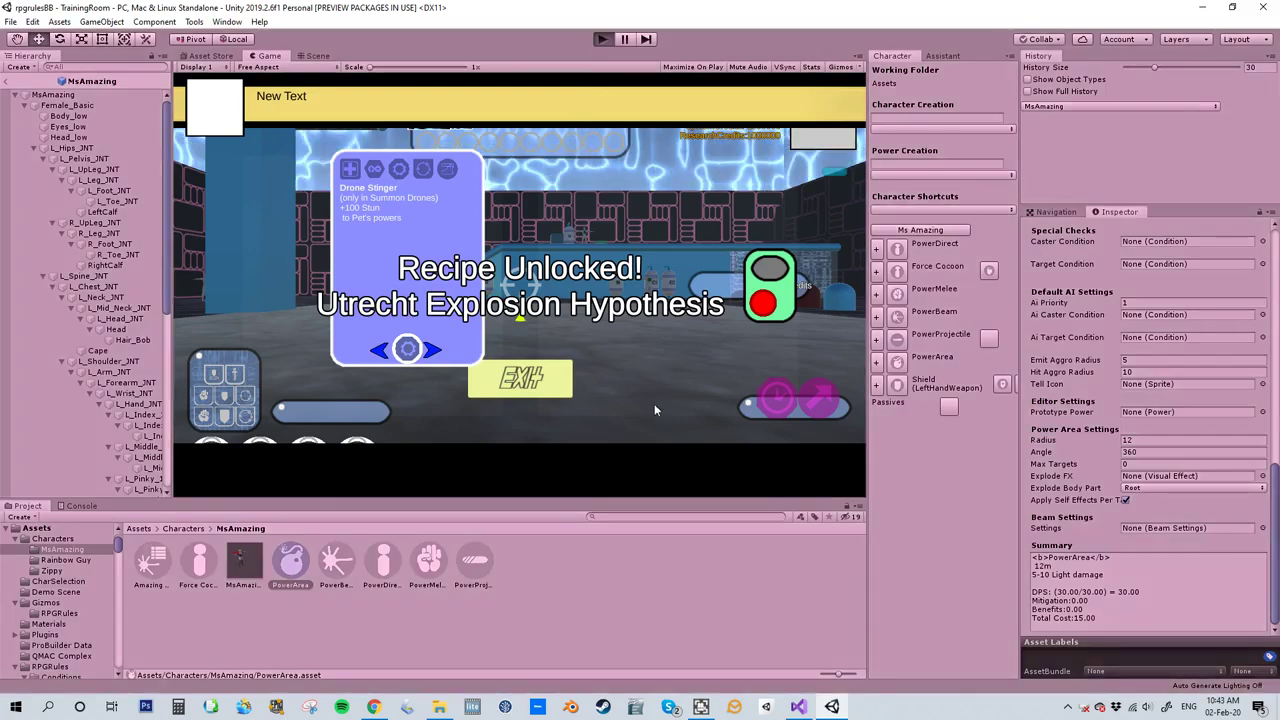
{"action": "right_click_drag", "start_coordinate": [702, 313], "coordinate": [105, 150]}
{"action": "key", "text": "w"}
{"action": "key", "text": "6"}
{"action": "key", "text": "6"}
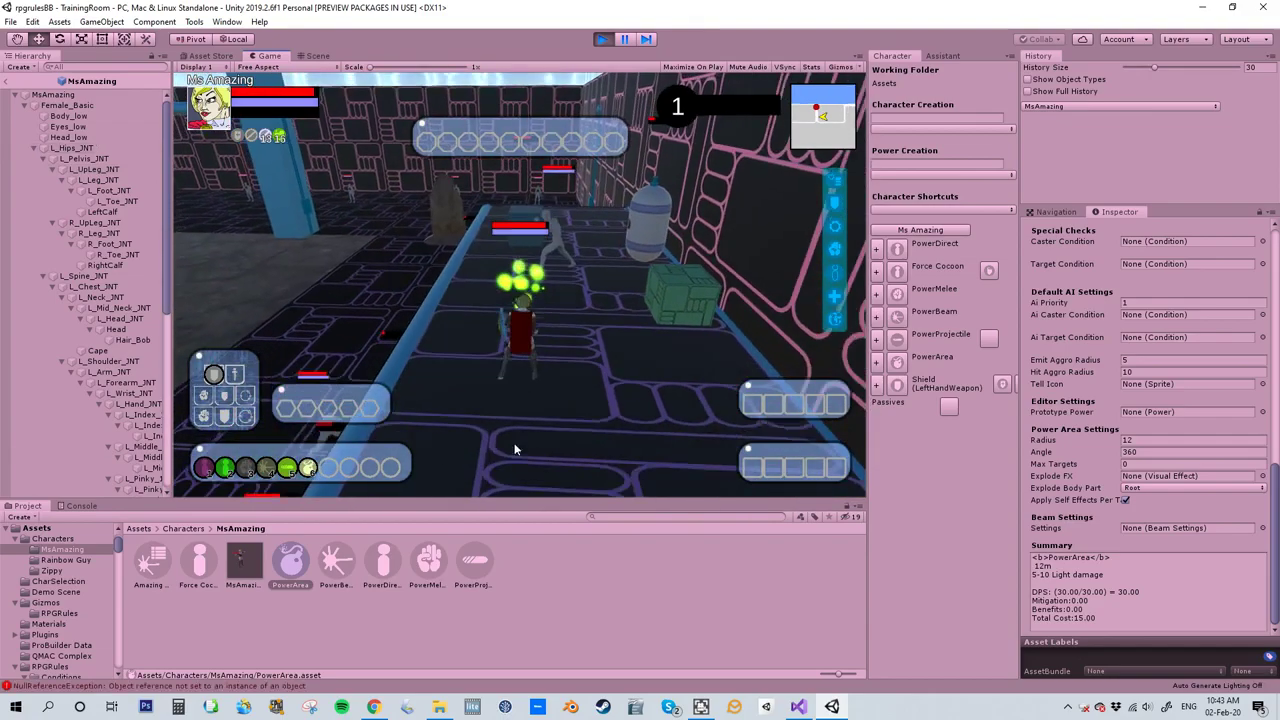
{"action": "left_click", "coordinate": [308, 467]}
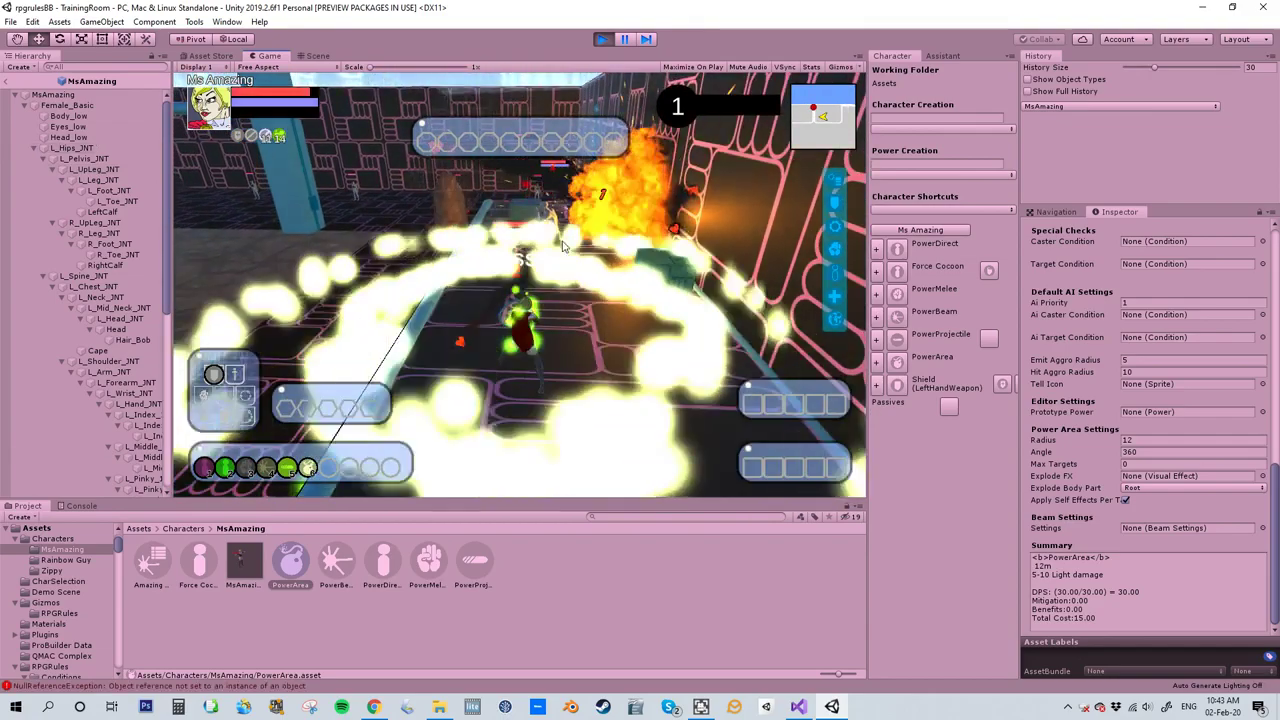
{"action": "right_click_drag", "start_coordinate": [471, 356], "coordinate": [535, 250]}
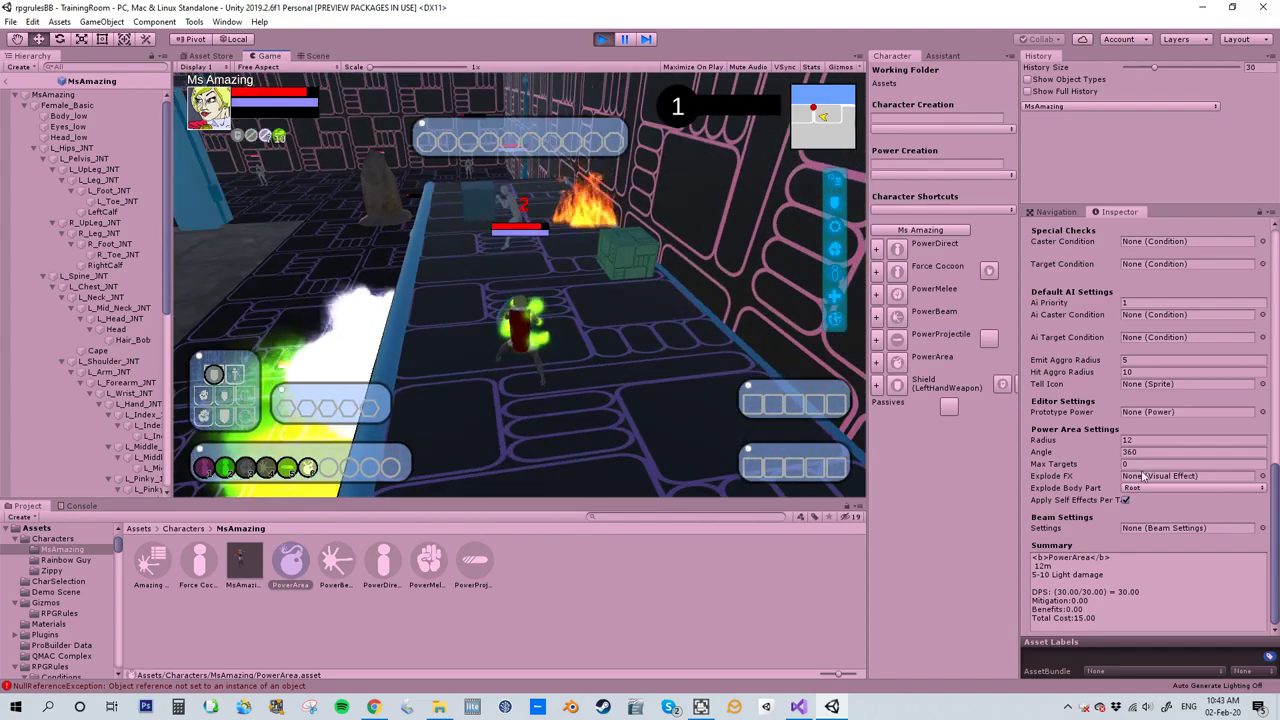
Step: Set the PowerArea's radius to 3 and stop the running game
{"action": "left_click", "coordinate": [1140, 440]}
{"action": "type", "text": "3"}
{"action": "left_click", "coordinate": [617, 42]}
{"action": "left_click", "coordinate": [625, 42]}
Step: Run the game and fire PowerArea repeatedly while approaching the test dummy to check the reach of its 3 m radius
{"action": "left_click", "coordinate": [607, 43]}
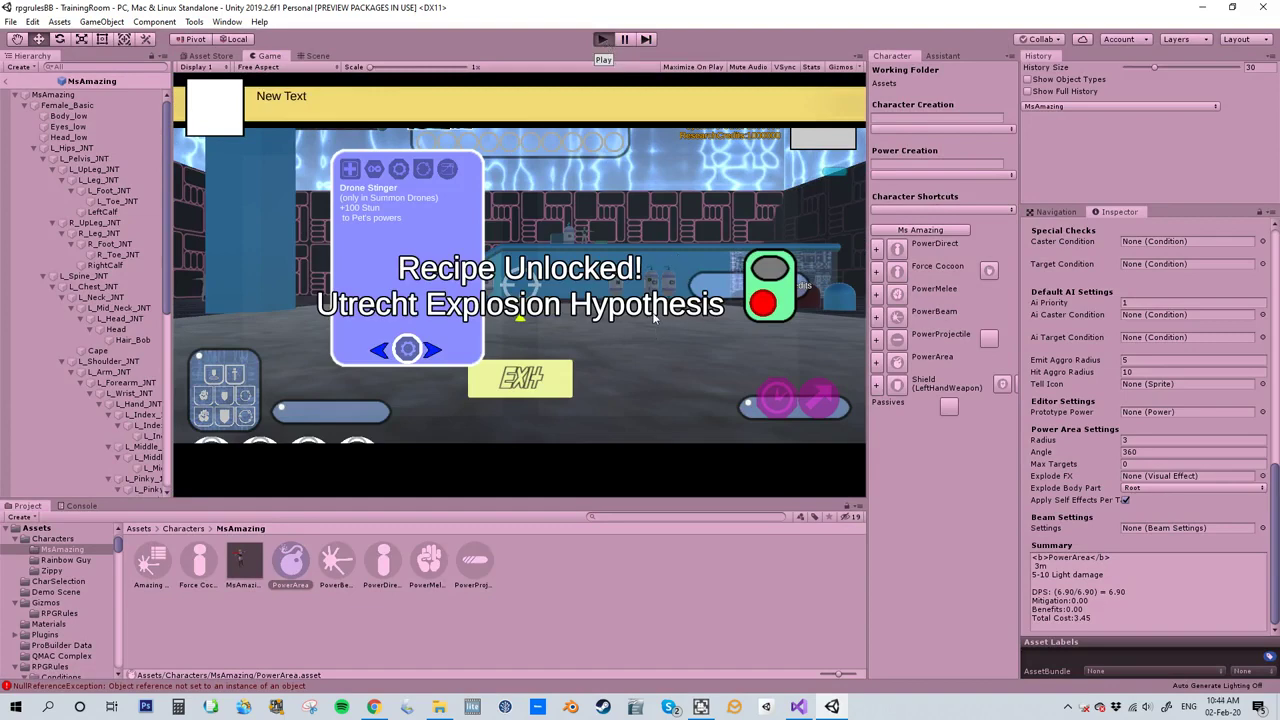
{"action": "right_click_drag", "start_coordinate": [702, 391], "coordinate": [643, 335]}
{"action": "scroll", "coordinate": [643, 335], "scroll_direction": "up", "scroll_amount": 3}
{"action": "key", "text": "5"}
{"action": "right_click_drag", "start_coordinate": [552, 323], "coordinate": [641, 399]}
{"action": "key", "text": "6"}
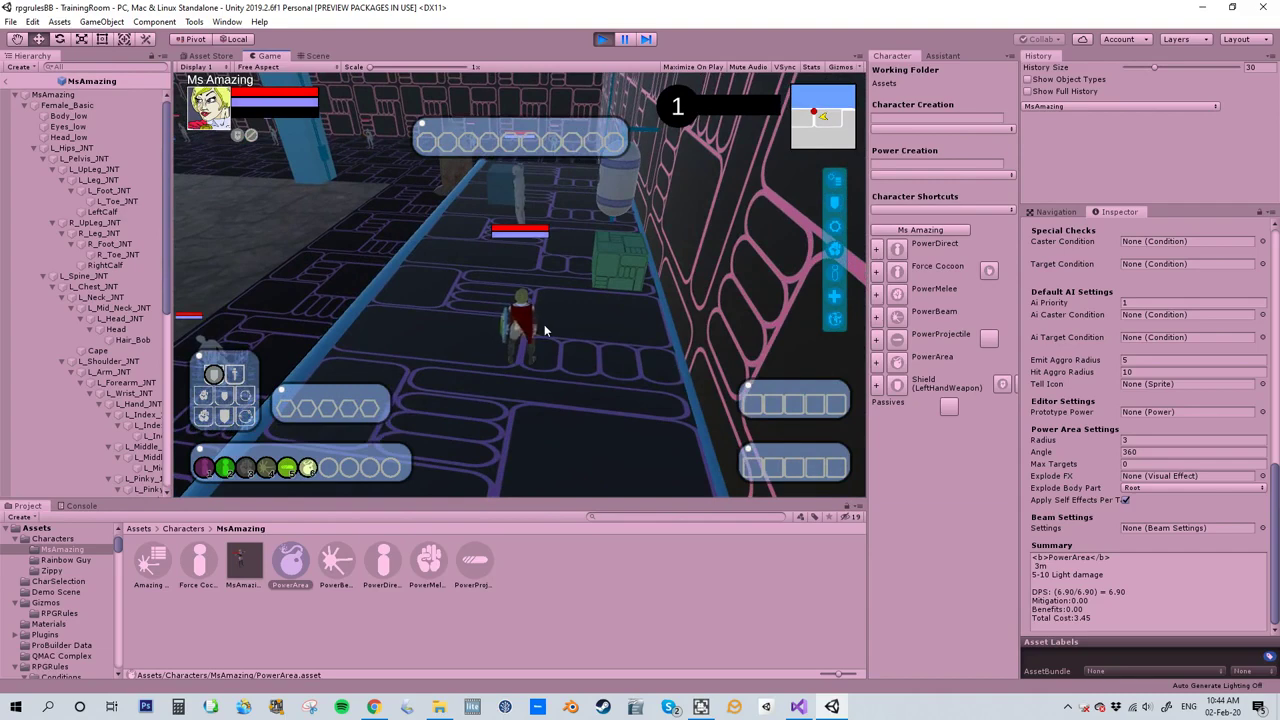
{"action": "key", "text": "w"}
{"action": "key", "text": "6"}
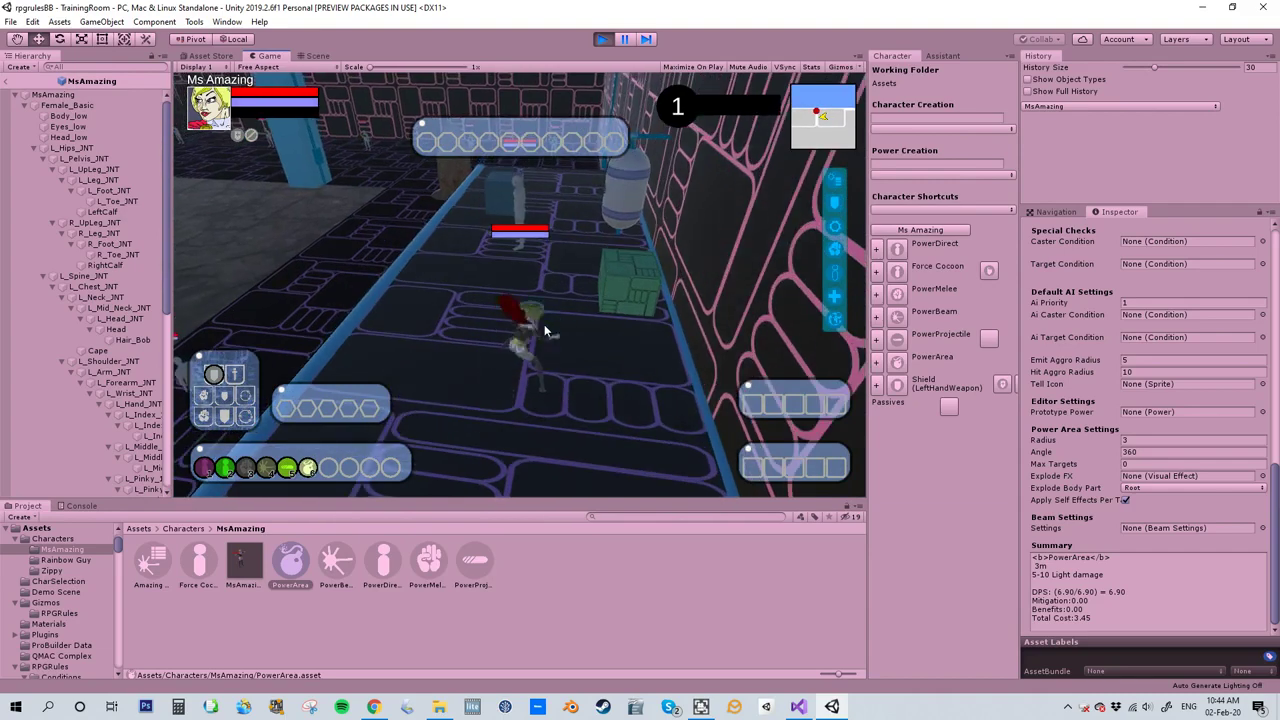
{"action": "key", "text": "w"}
{"action": "key", "text": "6"}
{"action": "key", "text": "6"}
{"action": "key", "text": "6"}
{"action": "key", "text": "6"}
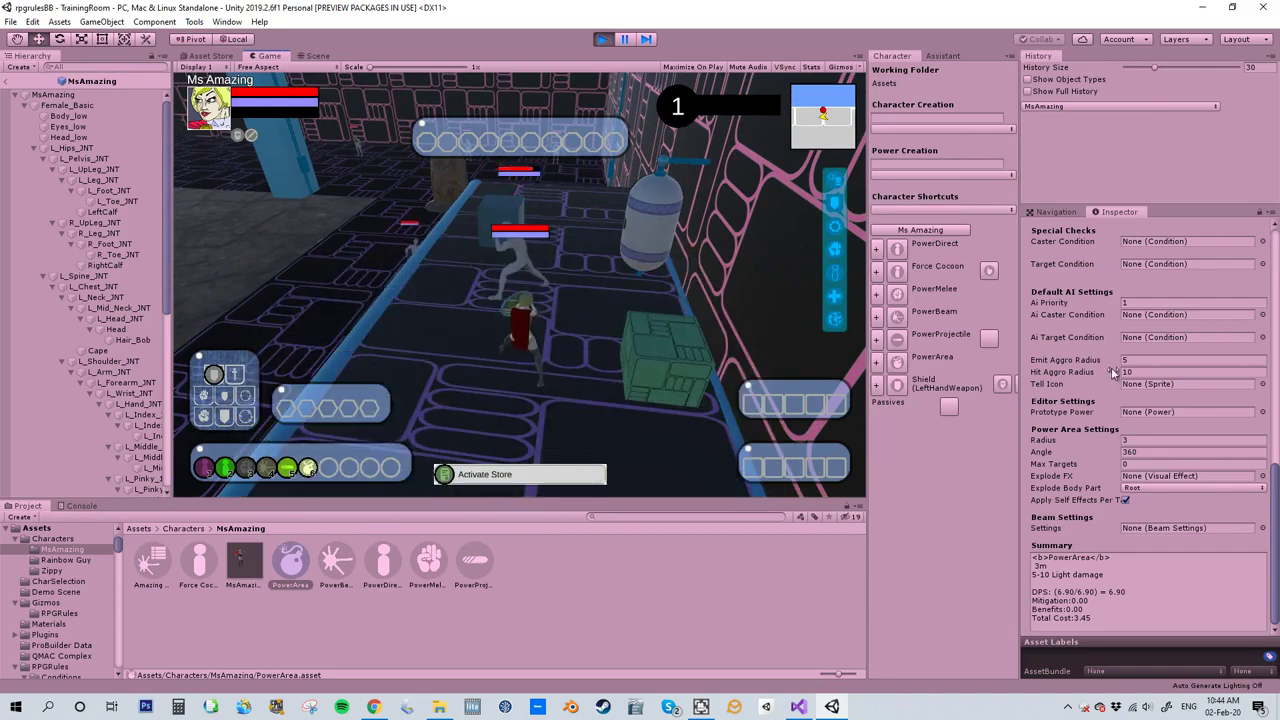
Step: Inspect the scaling type options of PowerArea's hit effect, Gen Spray5FX, and return to the PowerArea settings
{"action": "scroll", "coordinate": [1113, 372], "scroll_direction": "up", "scroll_amount": 9}
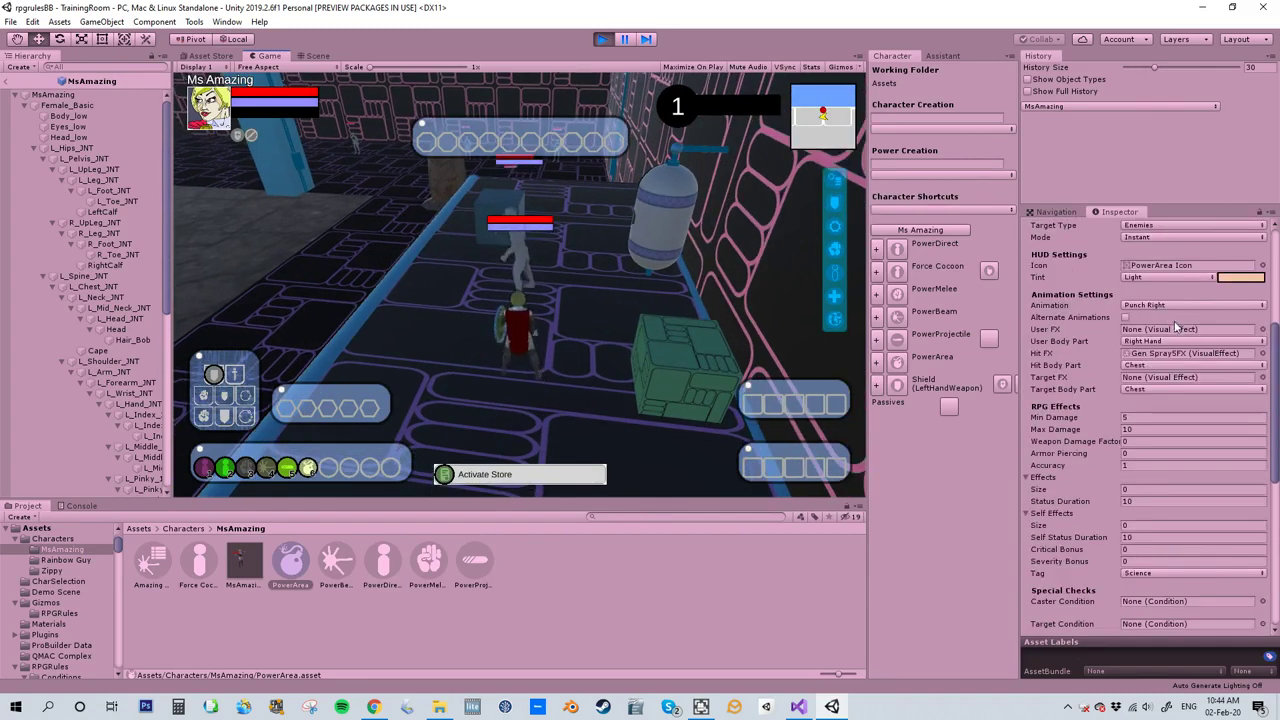
{"action": "double_click", "coordinate": [1170, 353]}
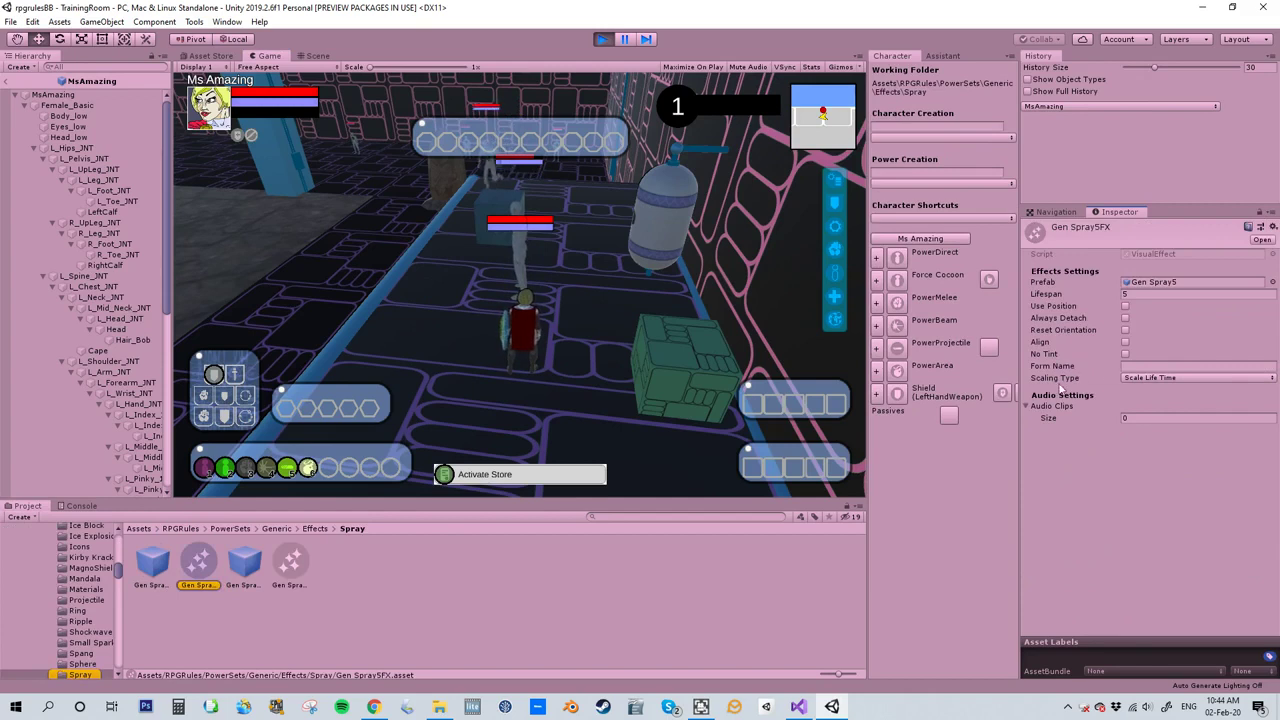
{"action": "left_click", "coordinate": [1160, 378]}
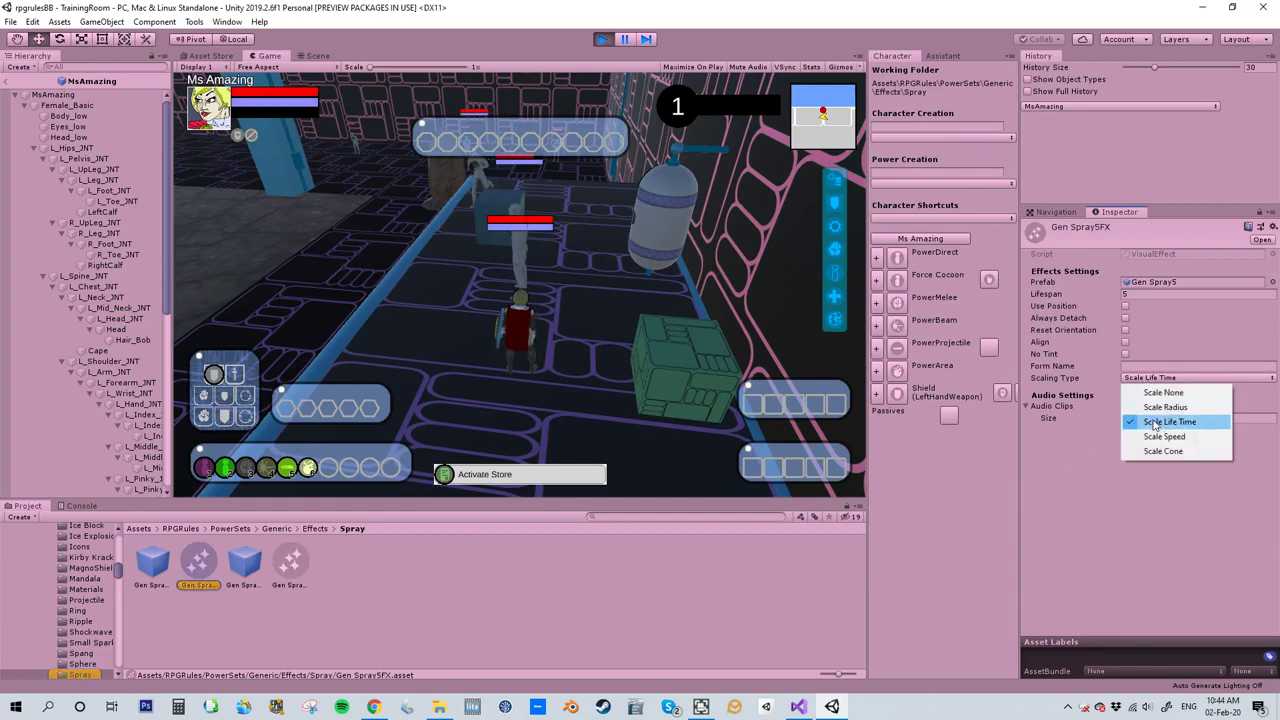
{"action": "left_click", "coordinate": [1069, 511]}
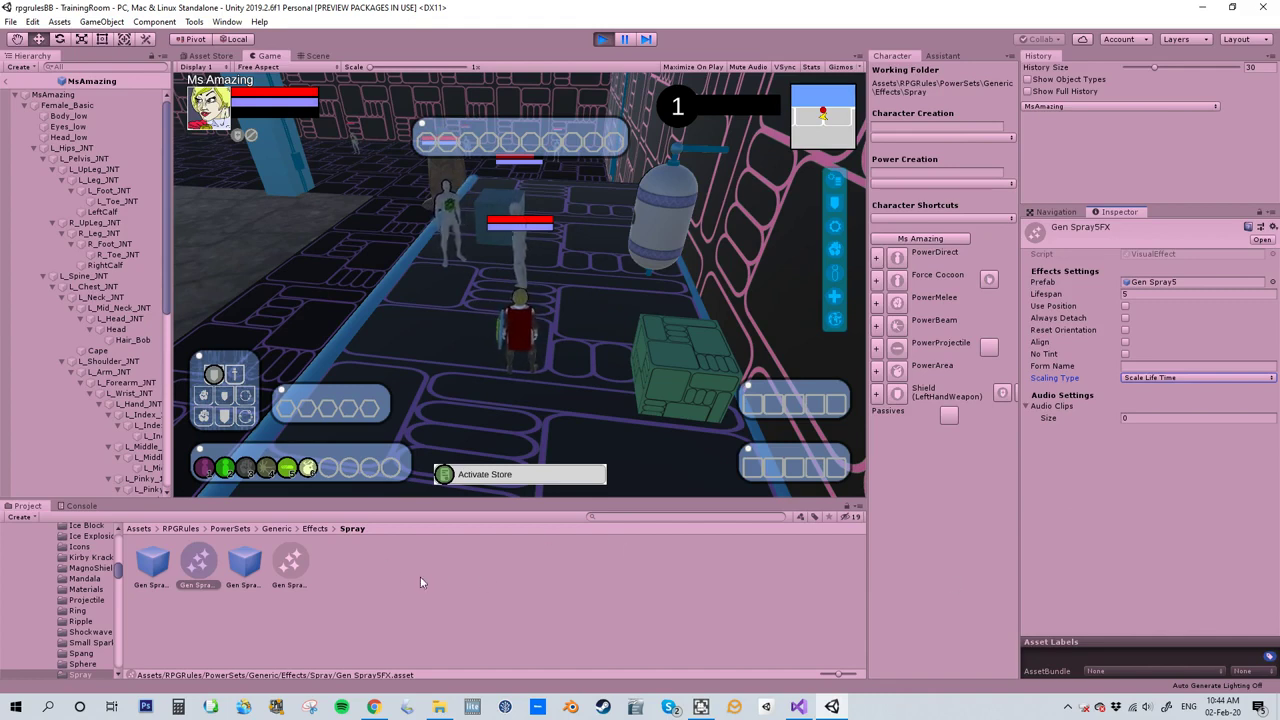
{"action": "left_click", "coordinate": [1083, 106]}
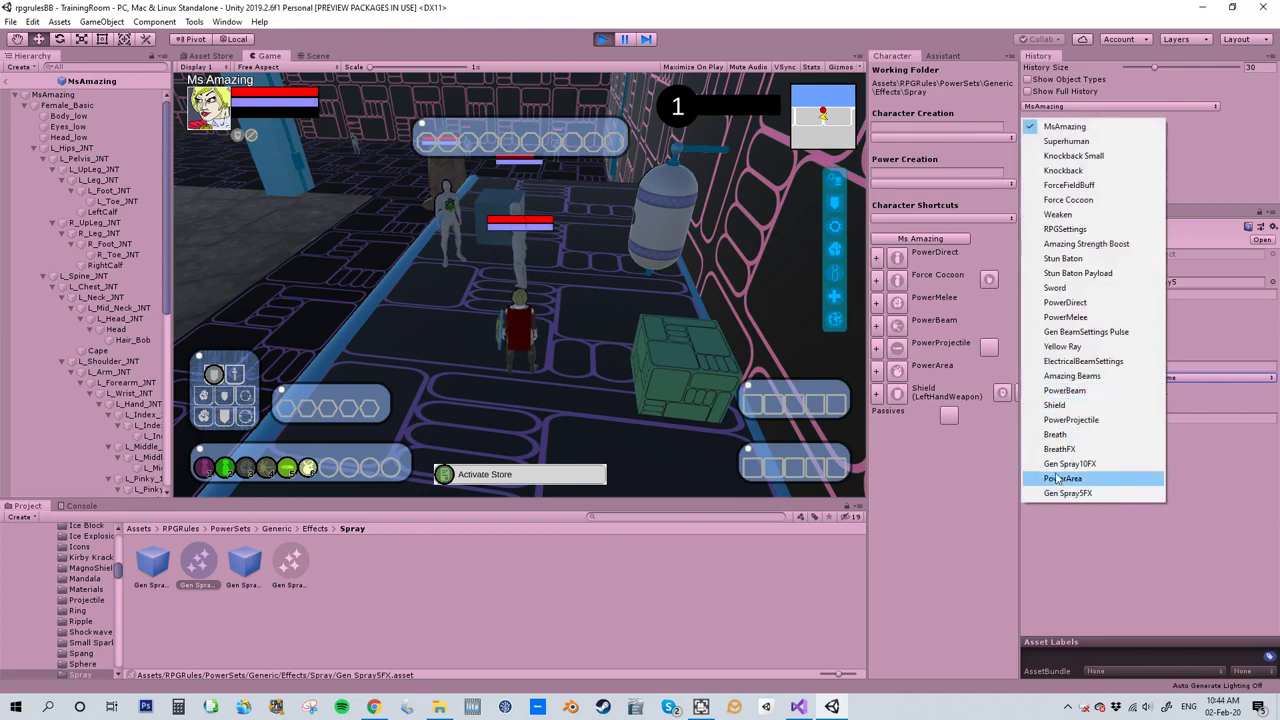
{"action": "left_click", "coordinate": [1060, 479]}
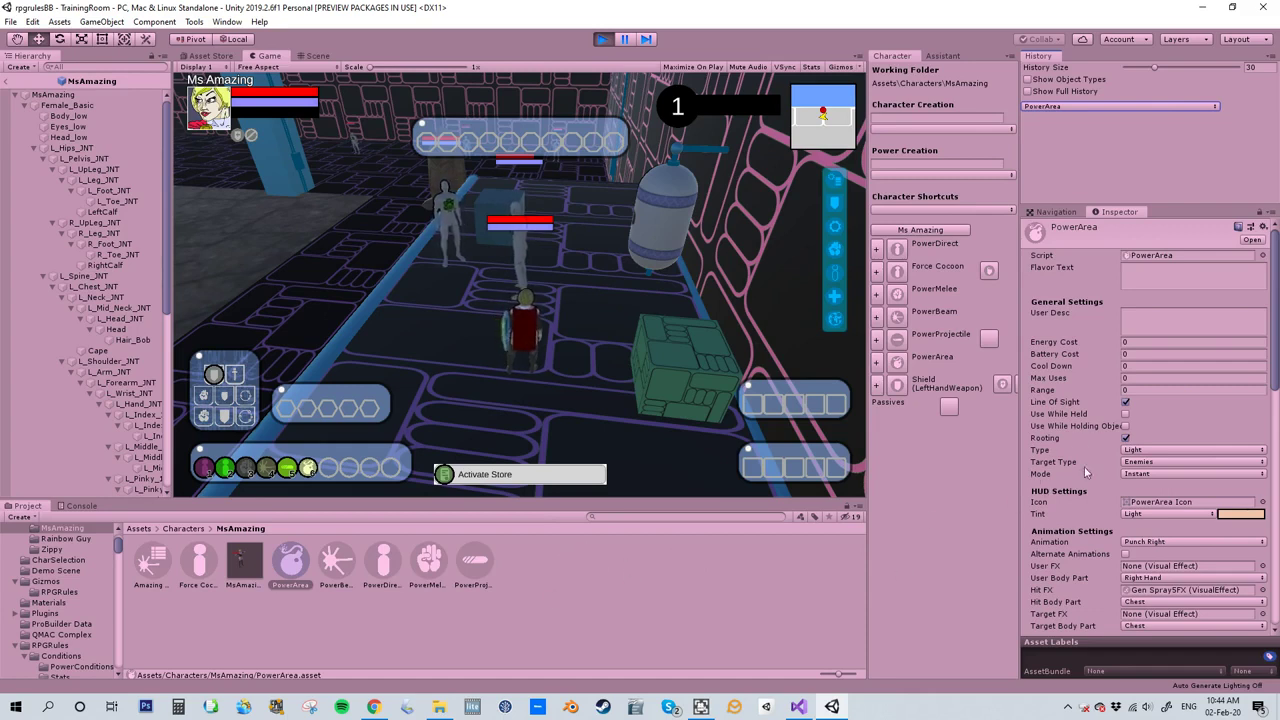
Step: Create a new PowerArea power asset named Sweep Kick in the MsAmazing folder
{"action": "right_click", "coordinate": [534, 594]}
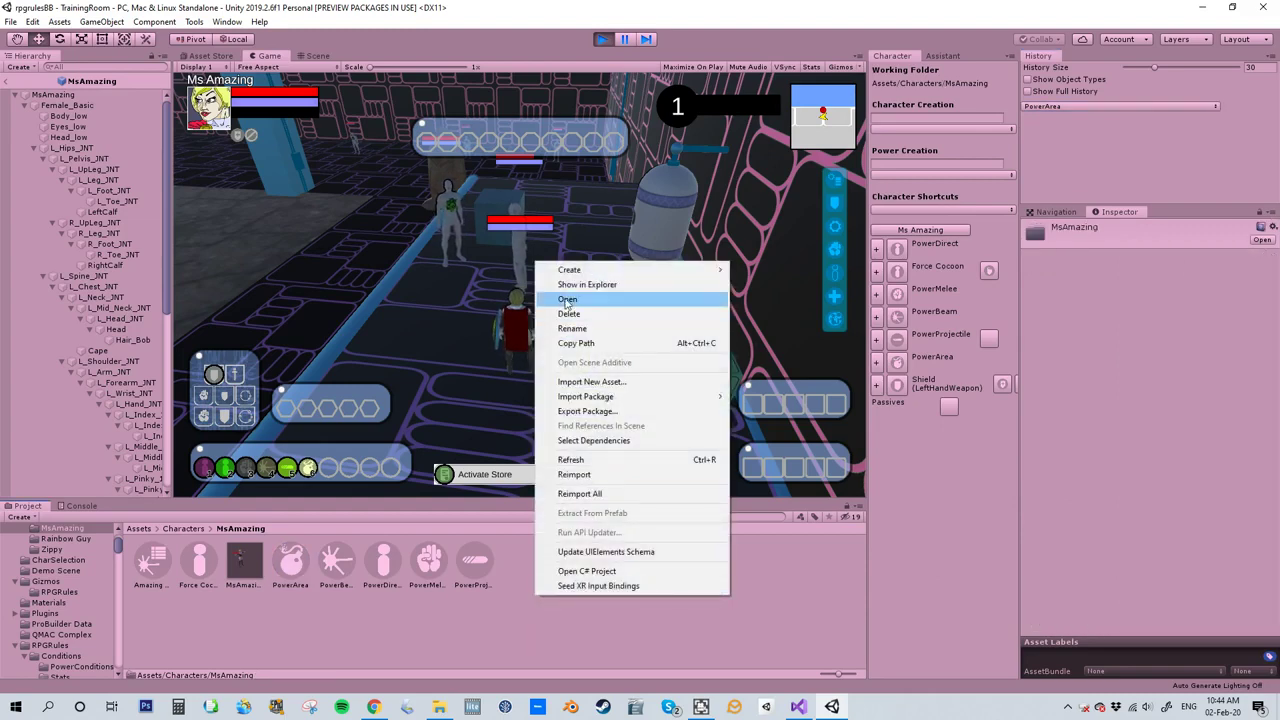
{"action": "mouse_move", "coordinate": [700, 270]}
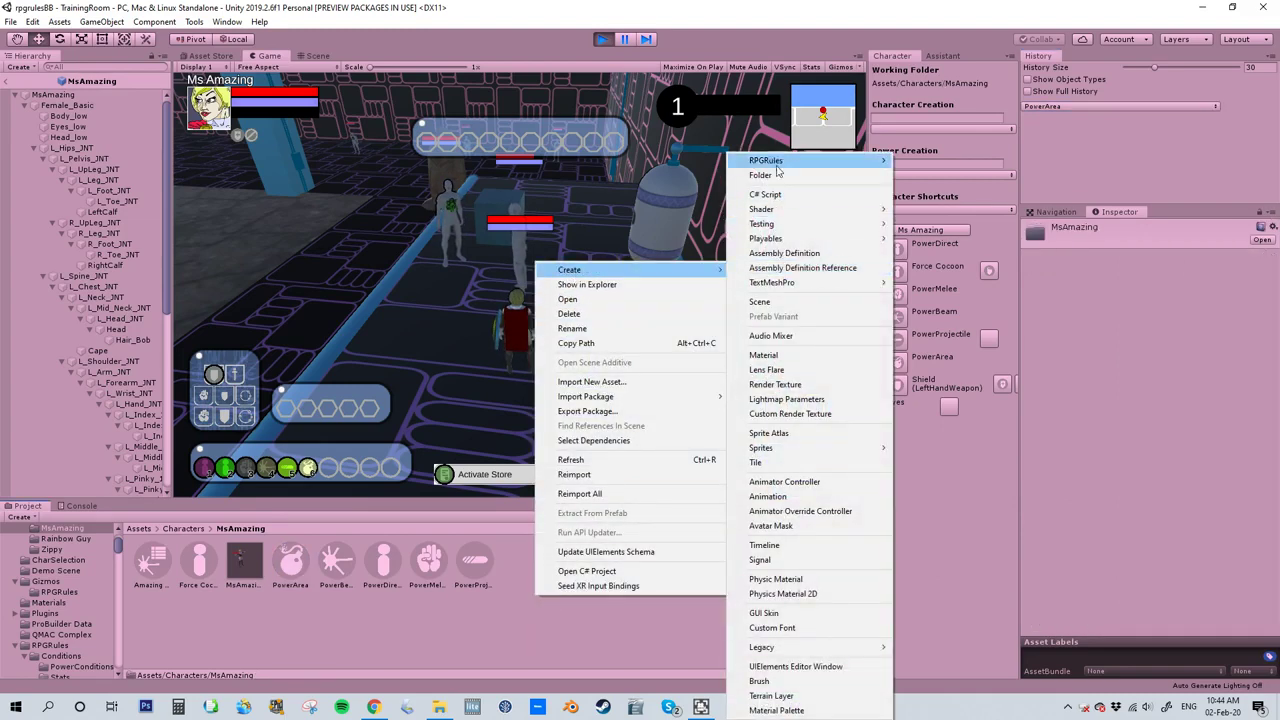
{"action": "mouse_move", "coordinate": [778, 162]}
{"action": "mouse_move", "coordinate": [926, 177]}
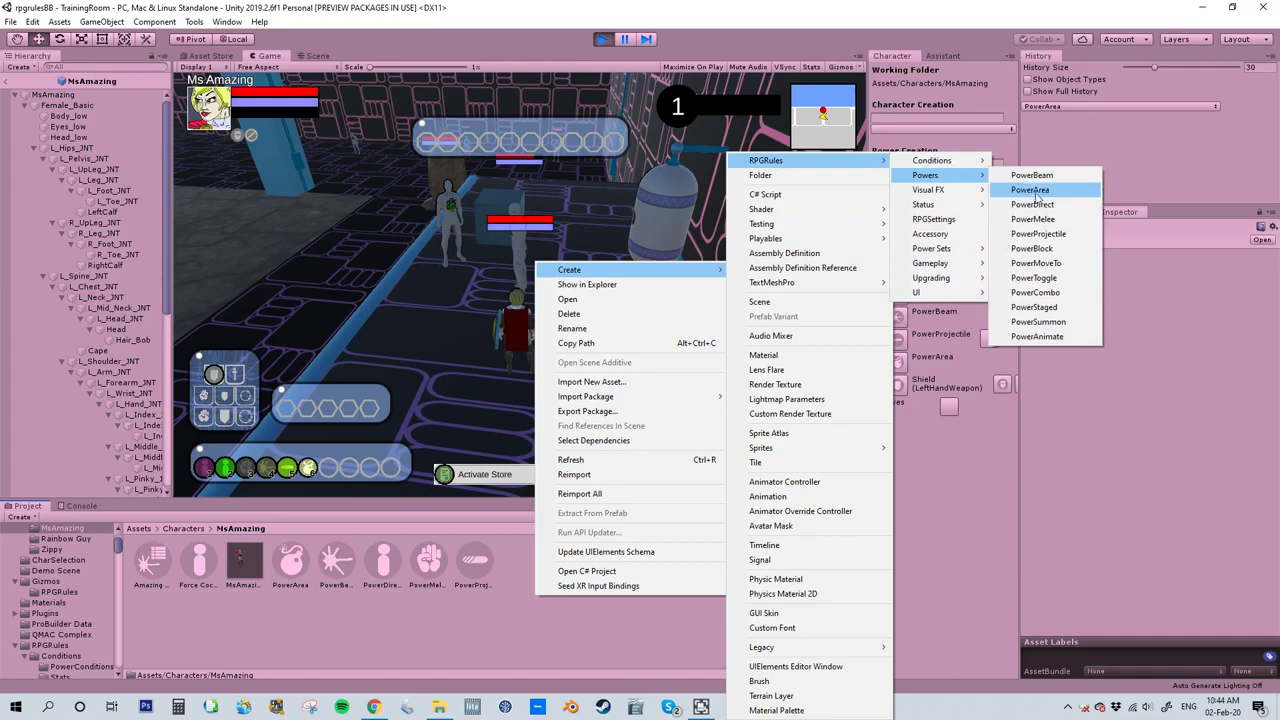
{"action": "left_click", "coordinate": [1037, 190]}
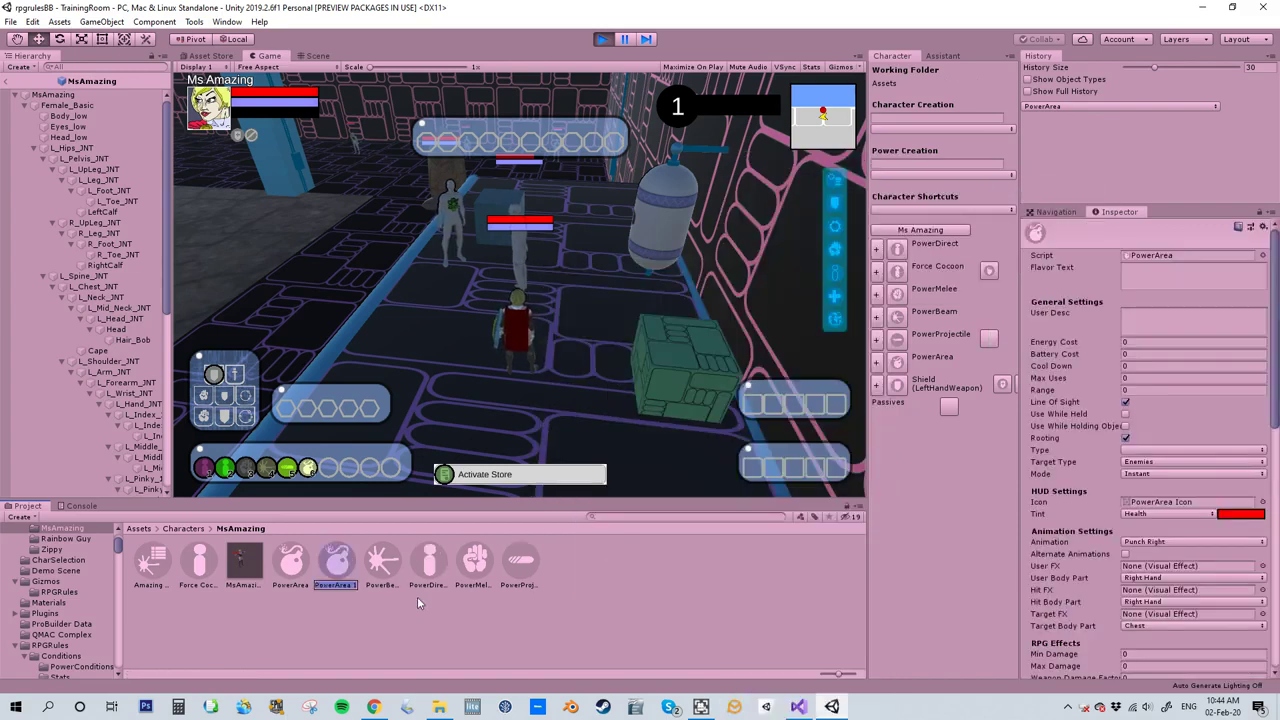
{"action": "key", "text": "BackSpace"}
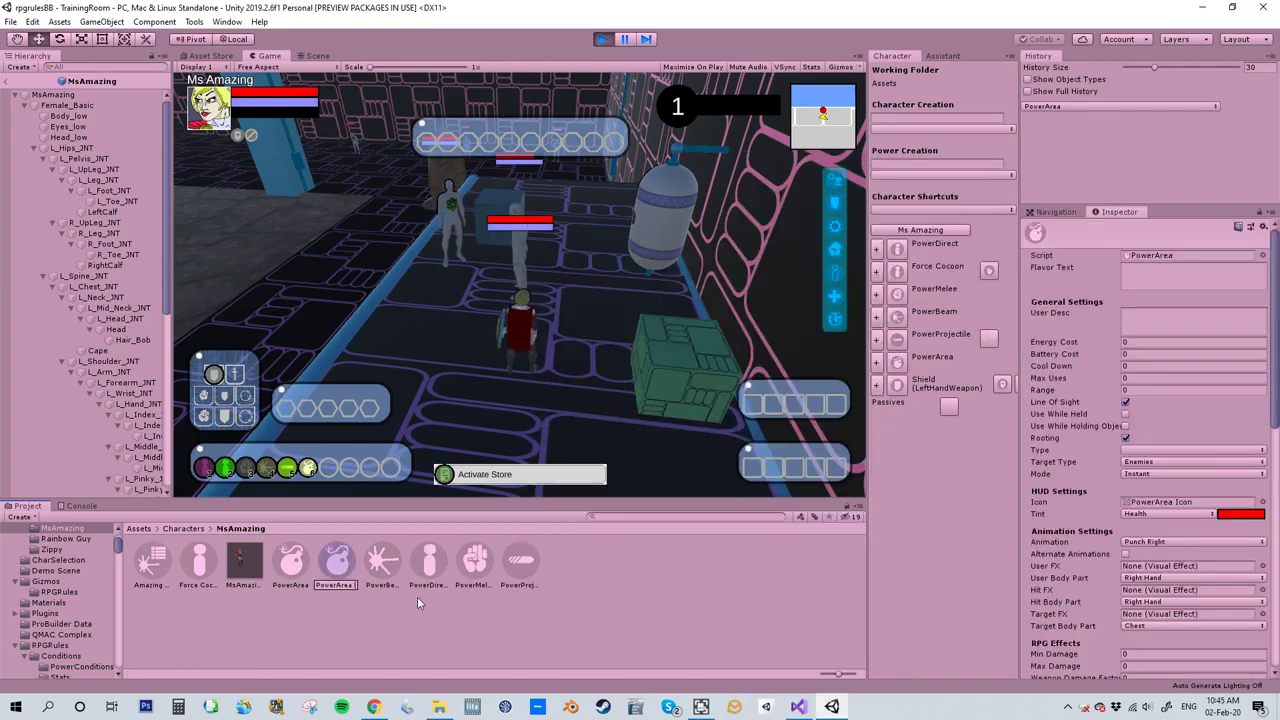
{"action": "type", "text": "Sweep Kick"}
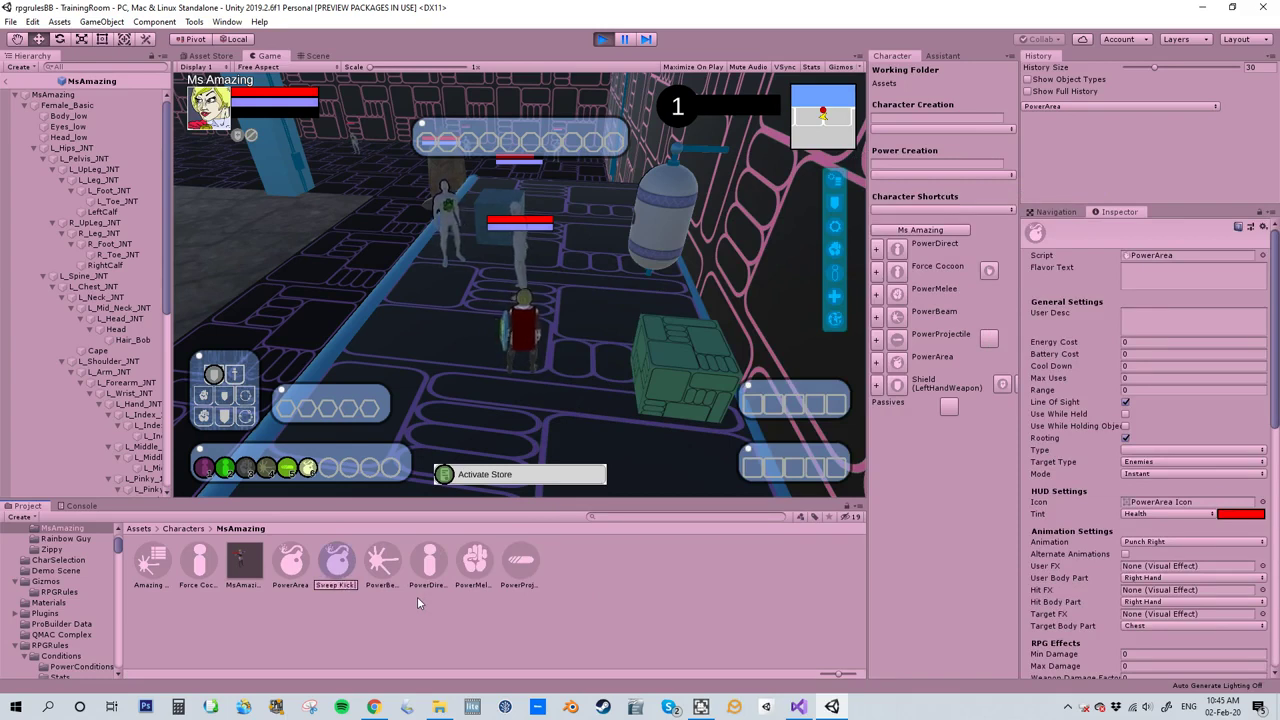
{"action": "key", "text": "Return"}
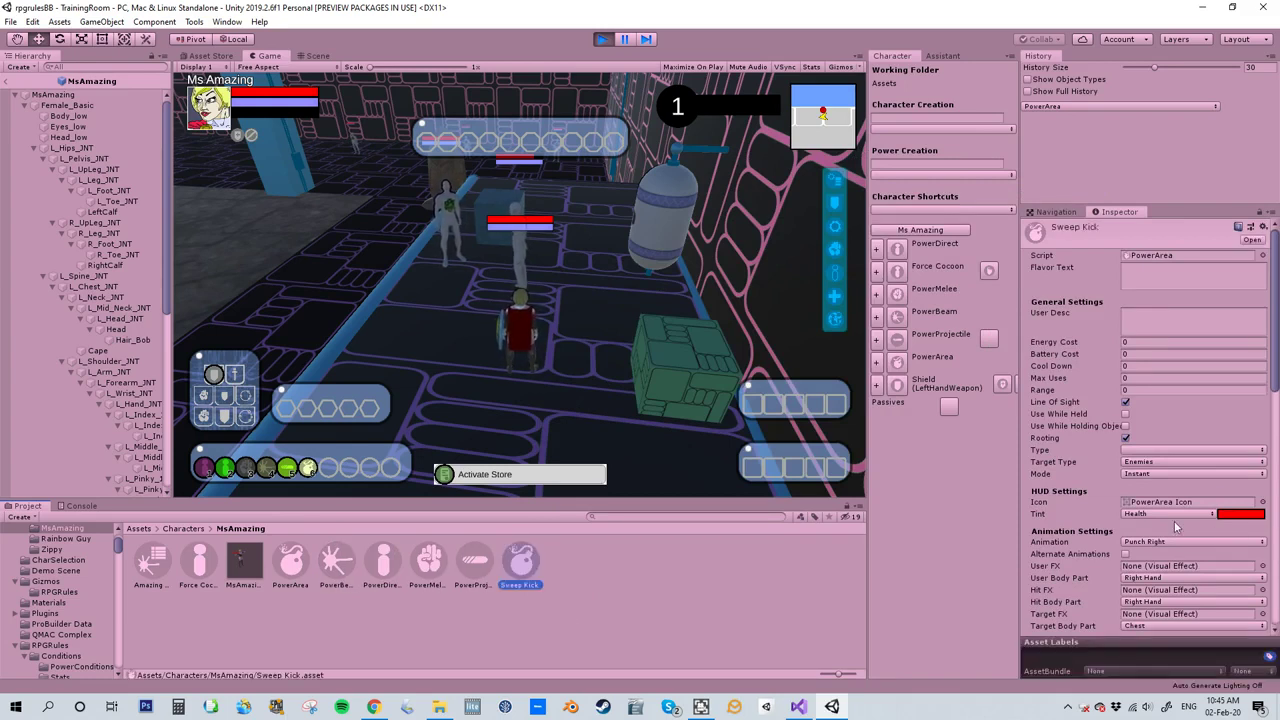
Step: Assign Gen TrailFX Thin as Sweep Kick's User FX and set its tint to Crushing
{"action": "scroll", "coordinate": [1135, 520], "scroll_direction": "down", "scroll_amount": 3}
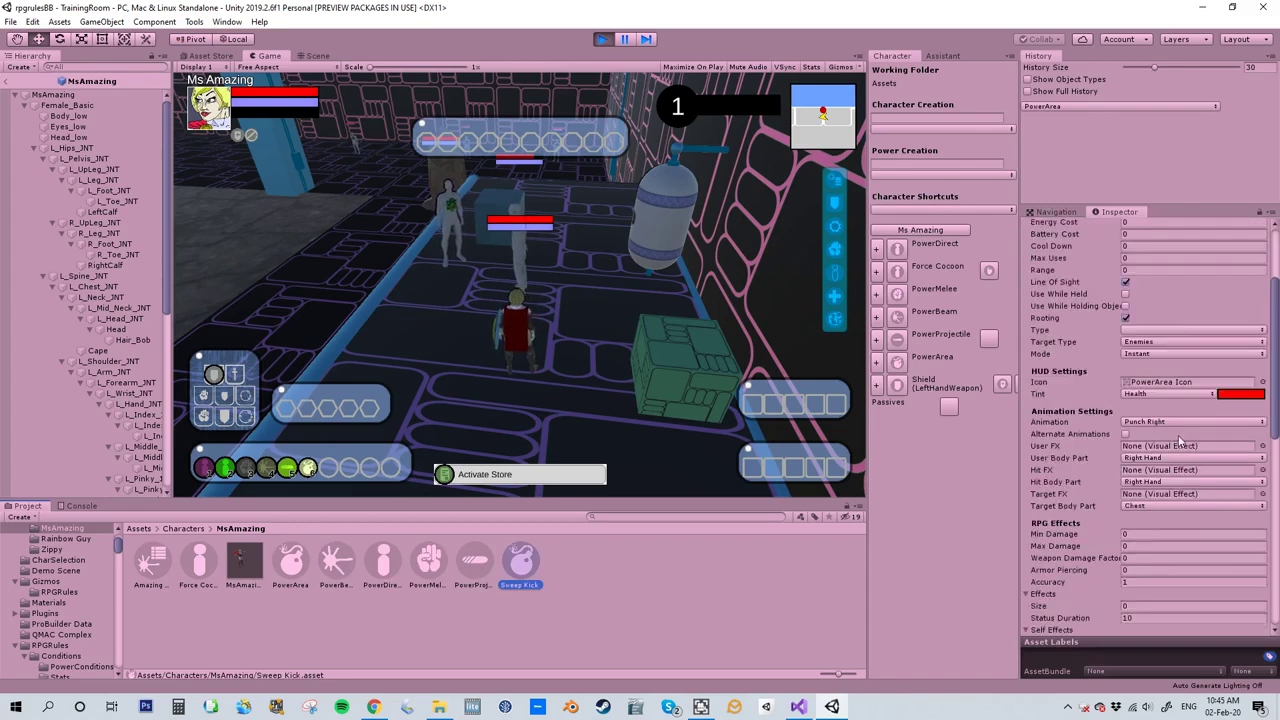
{"action": "left_click", "coordinate": [1262, 446]}
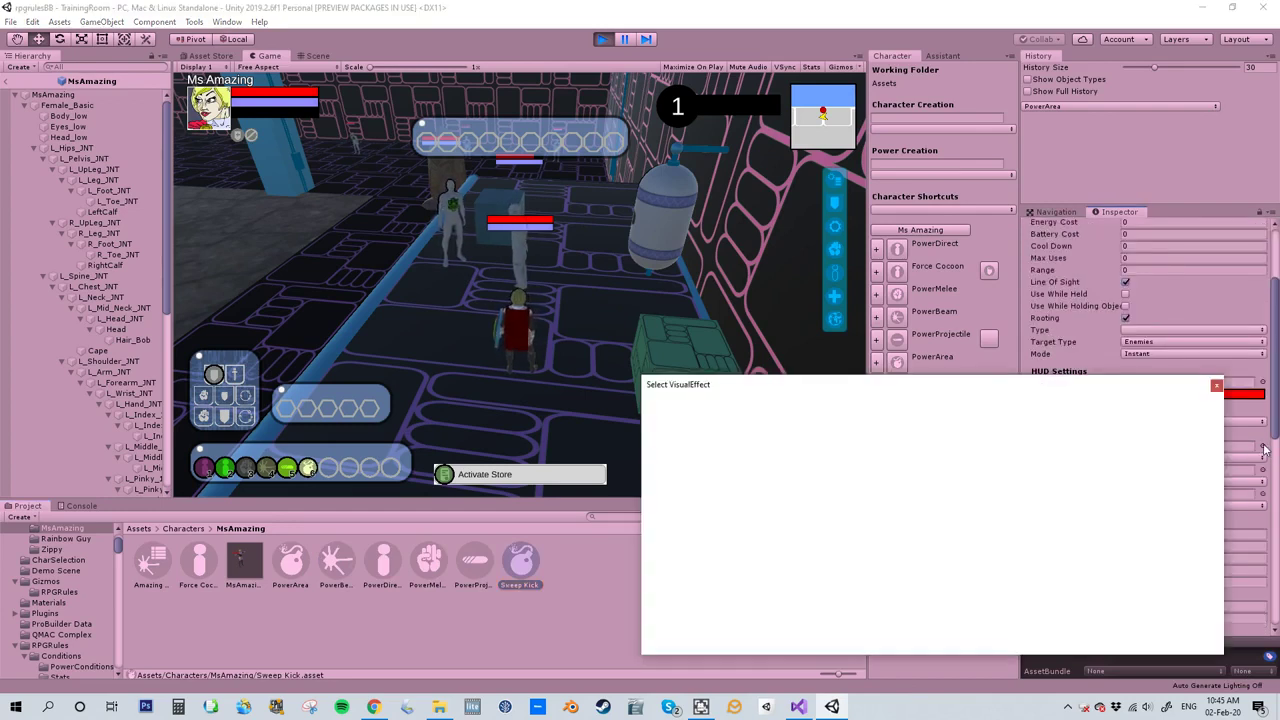
{"action": "type", "text": "tra"}
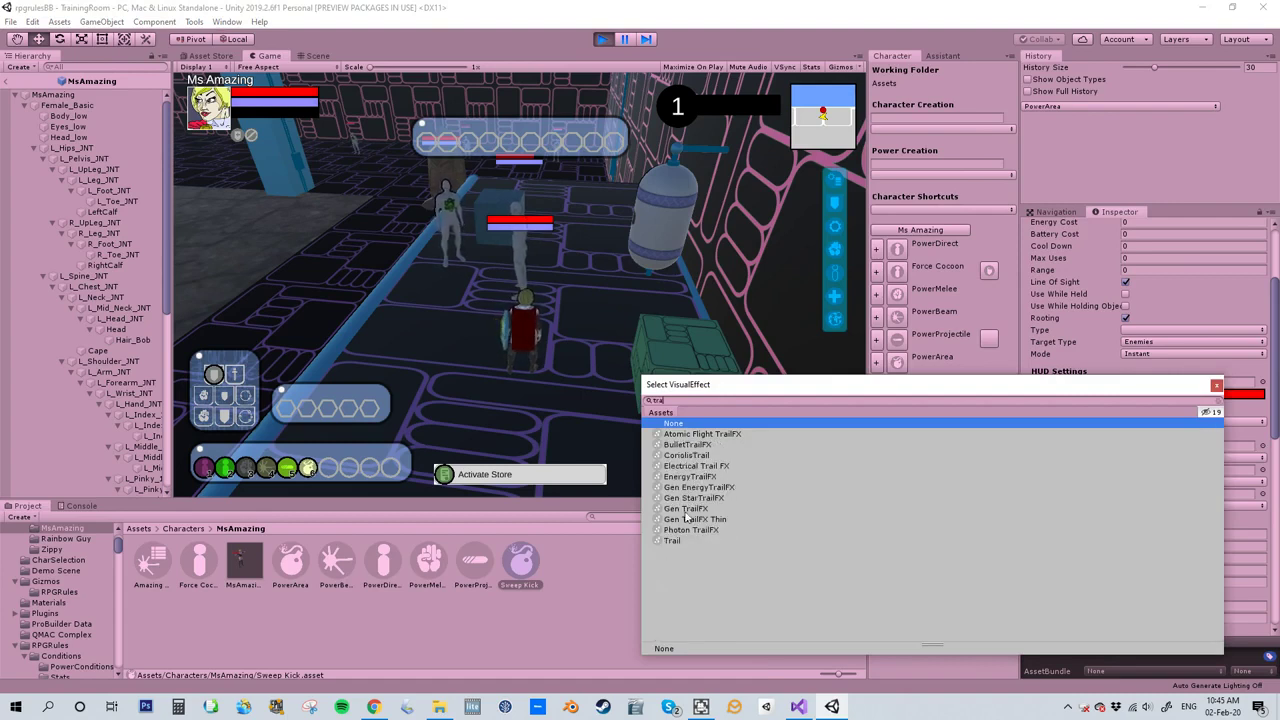
{"action": "double_click", "coordinate": [697, 519]}
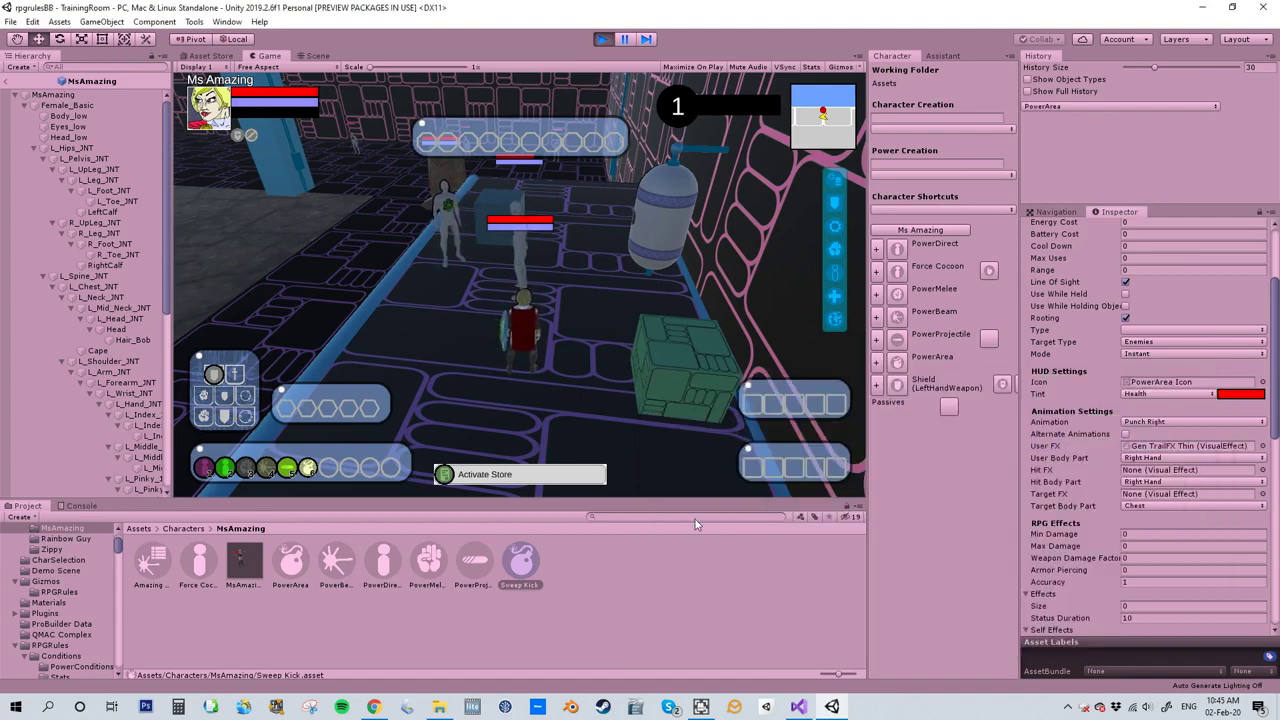
{"action": "left_click", "coordinate": [1165, 394]}
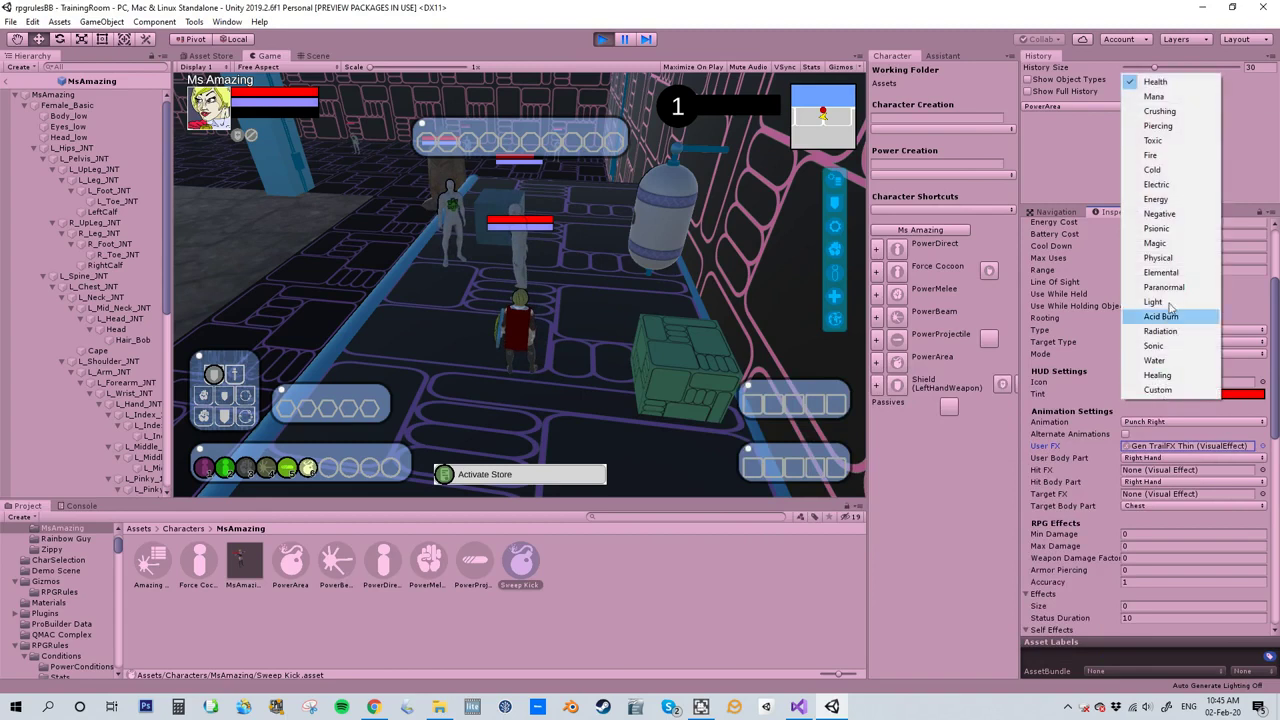
{"action": "left_click", "coordinate": [1176, 112]}
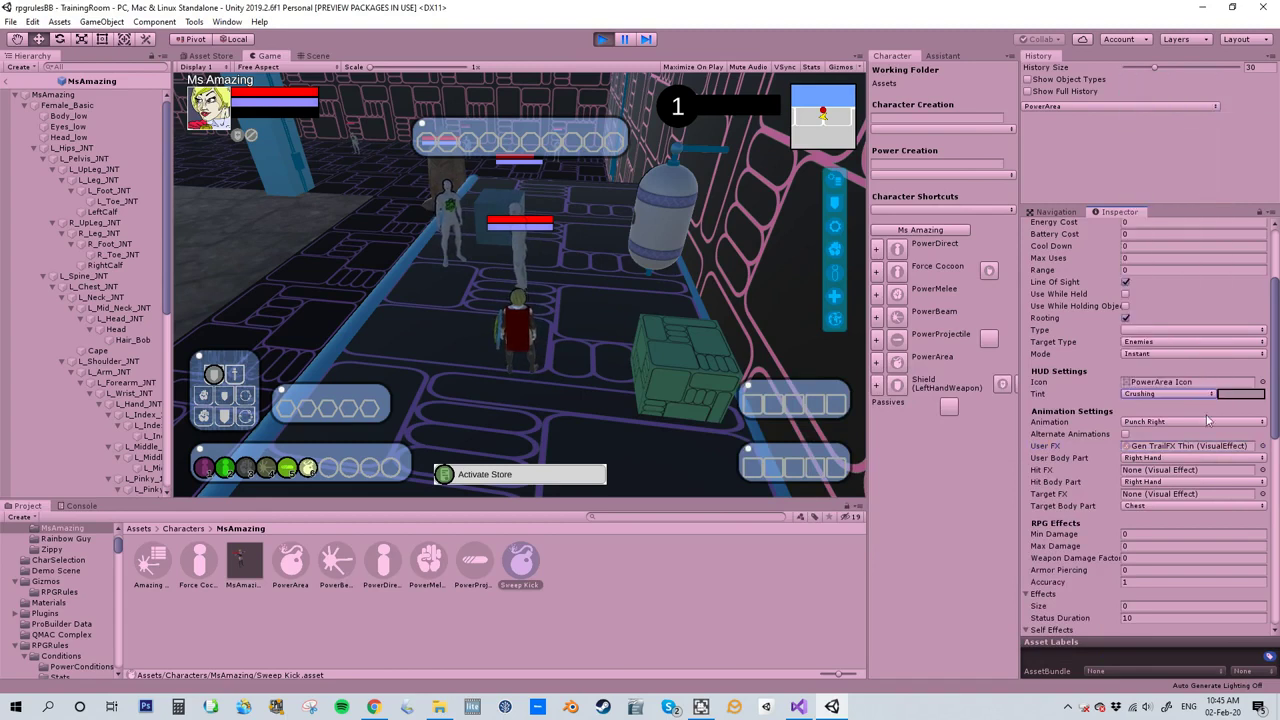
Step: Set Sweep Kick's user body part to Right Foot and its animation to Leg Sweep
{"action": "left_click", "coordinate": [1165, 459]}
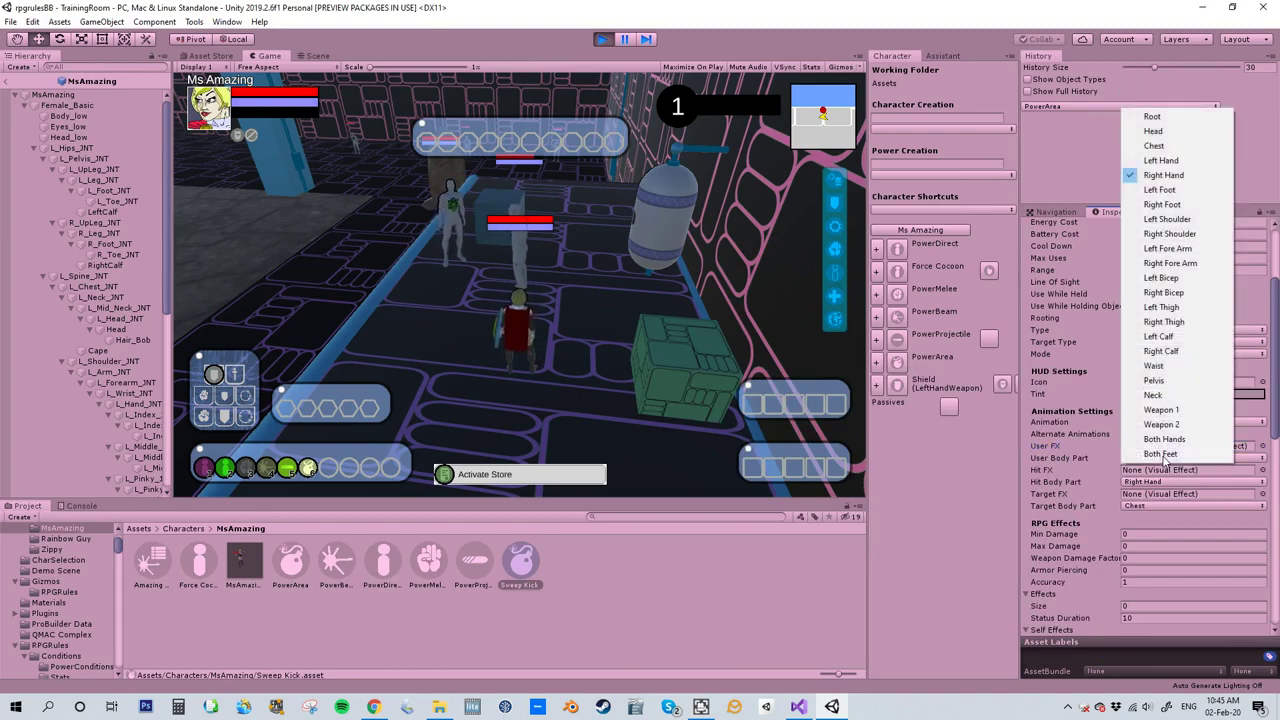
{"action": "left_click", "coordinate": [1181, 212]}
{"action": "left_click", "coordinate": [1167, 422]}
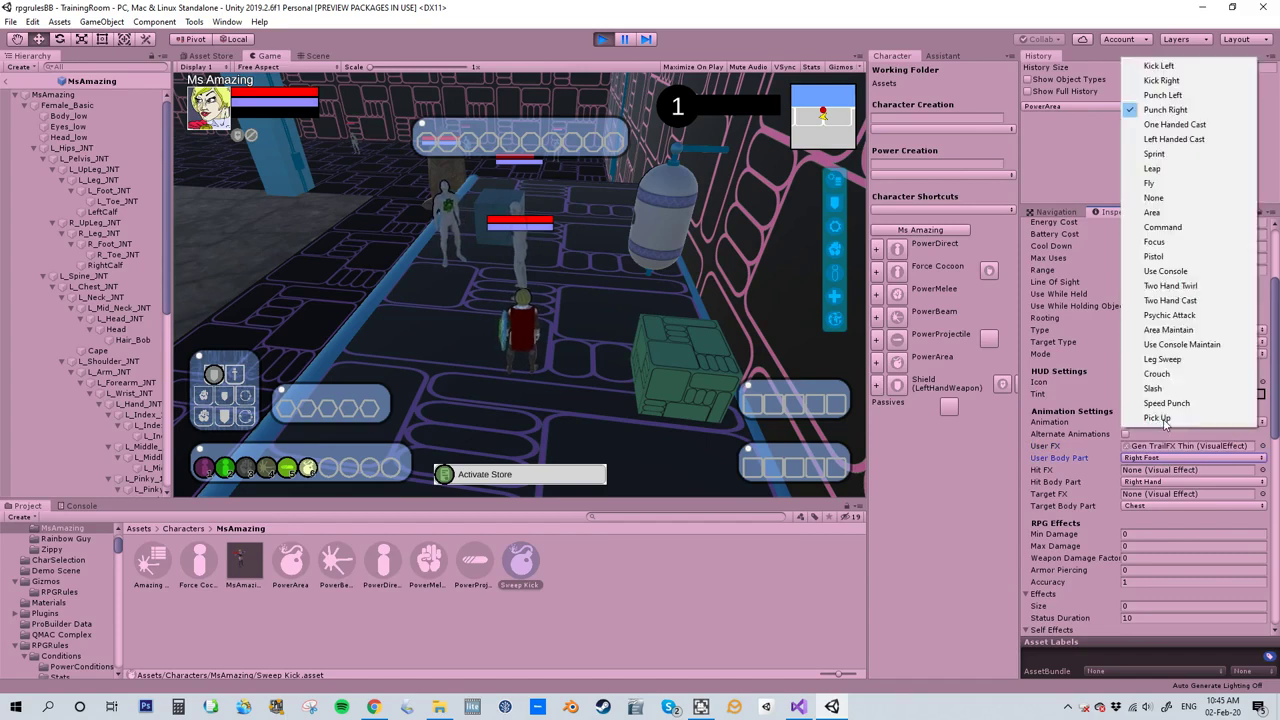
{"action": "left_click", "coordinate": [1168, 361]}
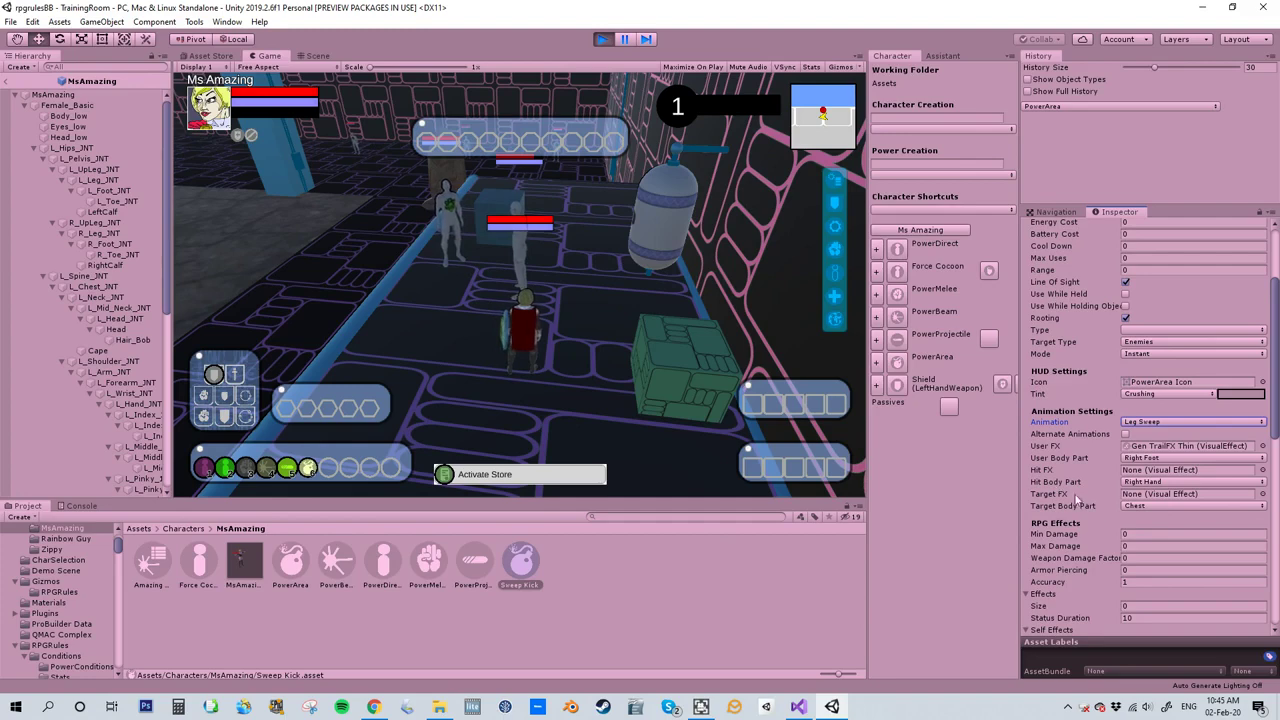
Step: Set Sweep Kick's area radius to 2
{"action": "scroll", "coordinate": [1078, 500], "scroll_direction": "down", "scroll_amount": 5}
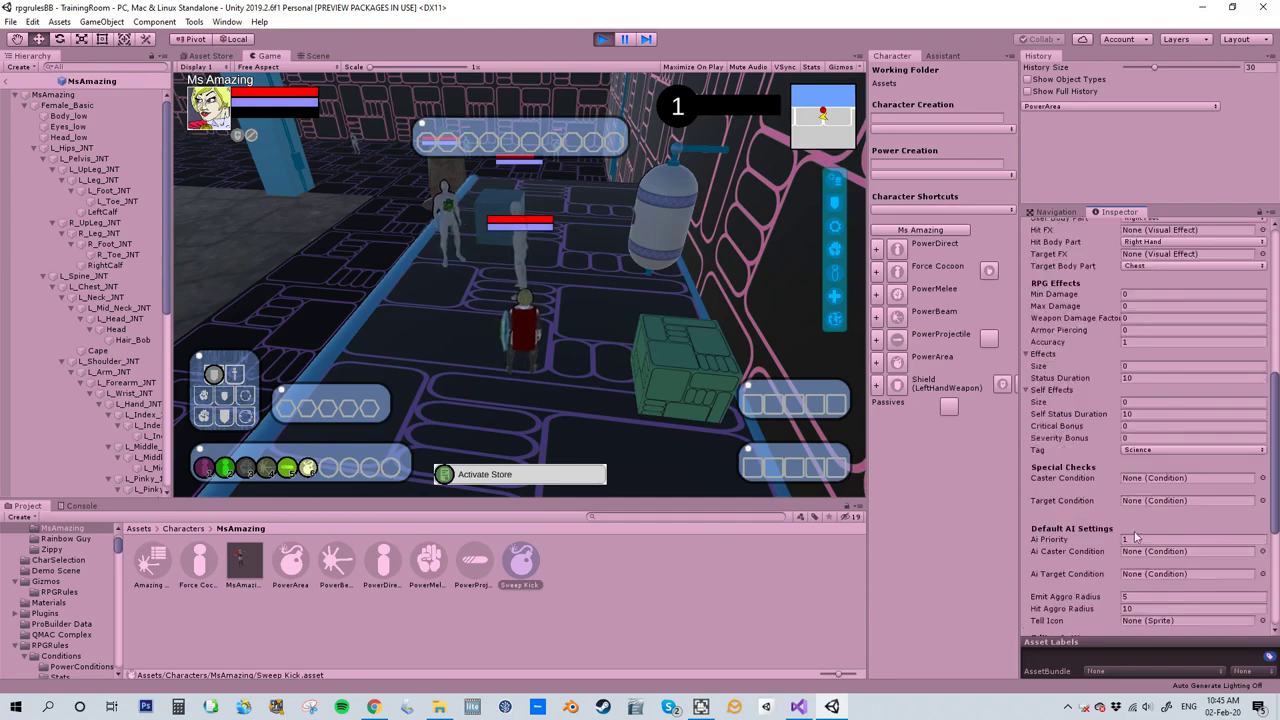
{"action": "scroll", "coordinate": [1136, 554], "scroll_direction": "down", "scroll_amount": 5}
{"action": "left_click", "coordinate": [1138, 449]}
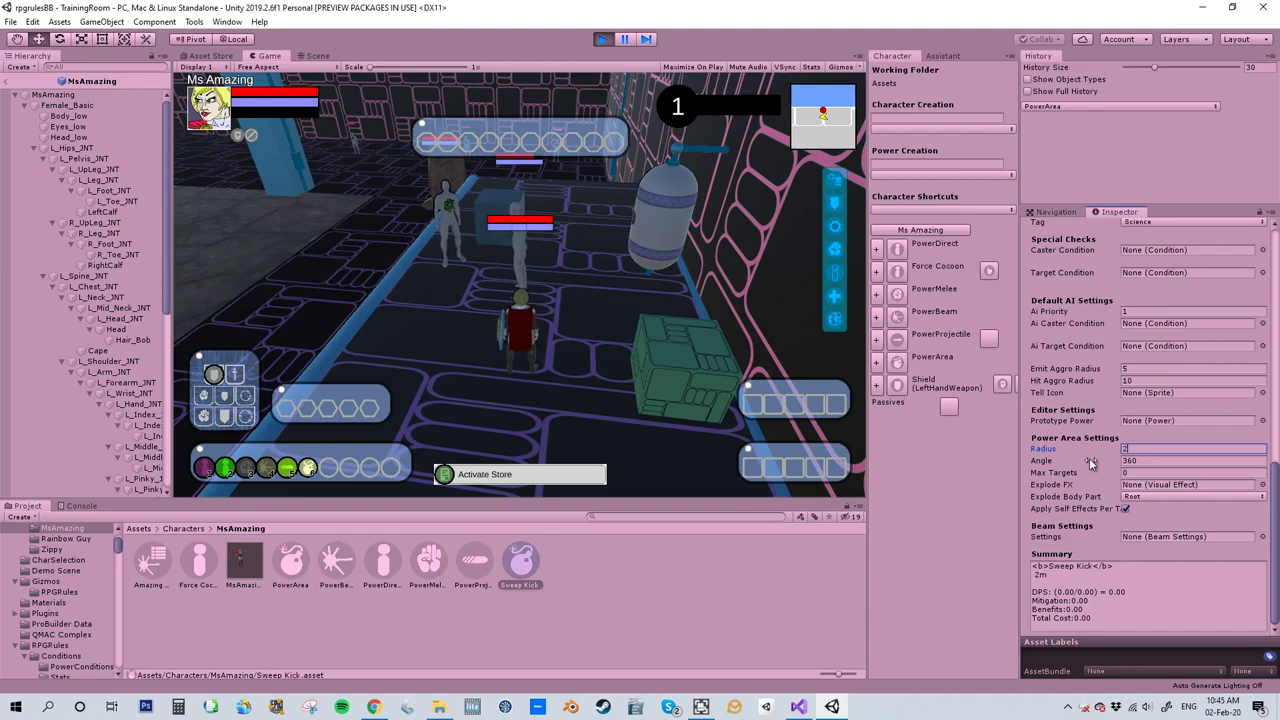
{"action": "scroll", "coordinate": [1090, 472], "scroll_direction": "up", "scroll_amount": 8}
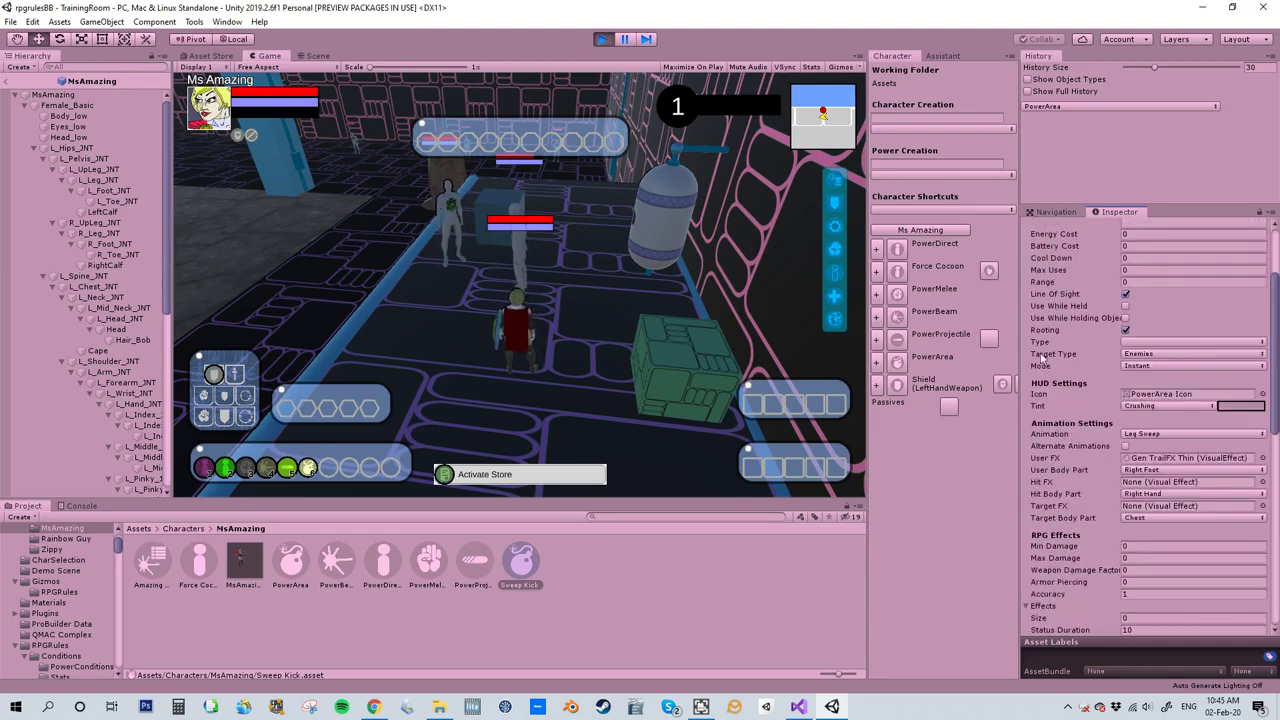
Step: Add Sweep Kick to the MsAmazing character's list of active powers
{"action": "left_click", "coordinate": [251, 588]}
{"action": "scroll", "coordinate": [1198, 432], "scroll_direction": "down", "scroll_amount": 10}
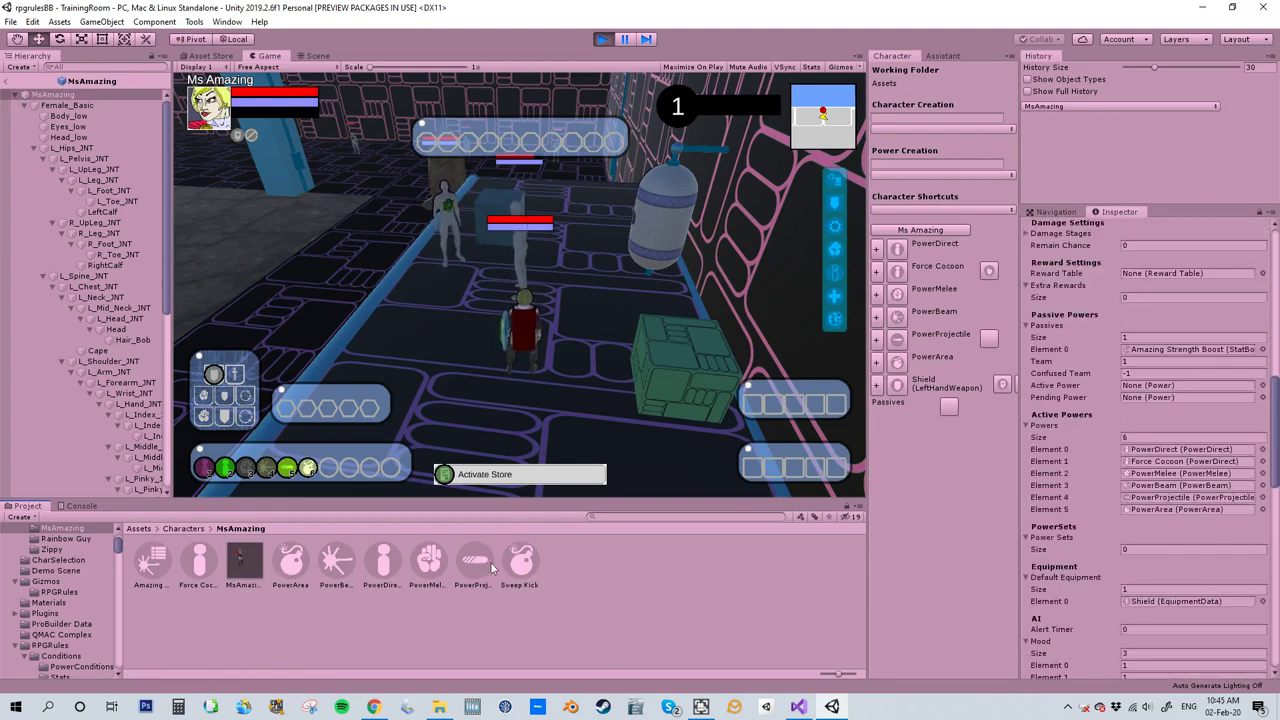
{"action": "left_click_drag", "start_coordinate": [517, 556], "coordinate": [1046, 432]}
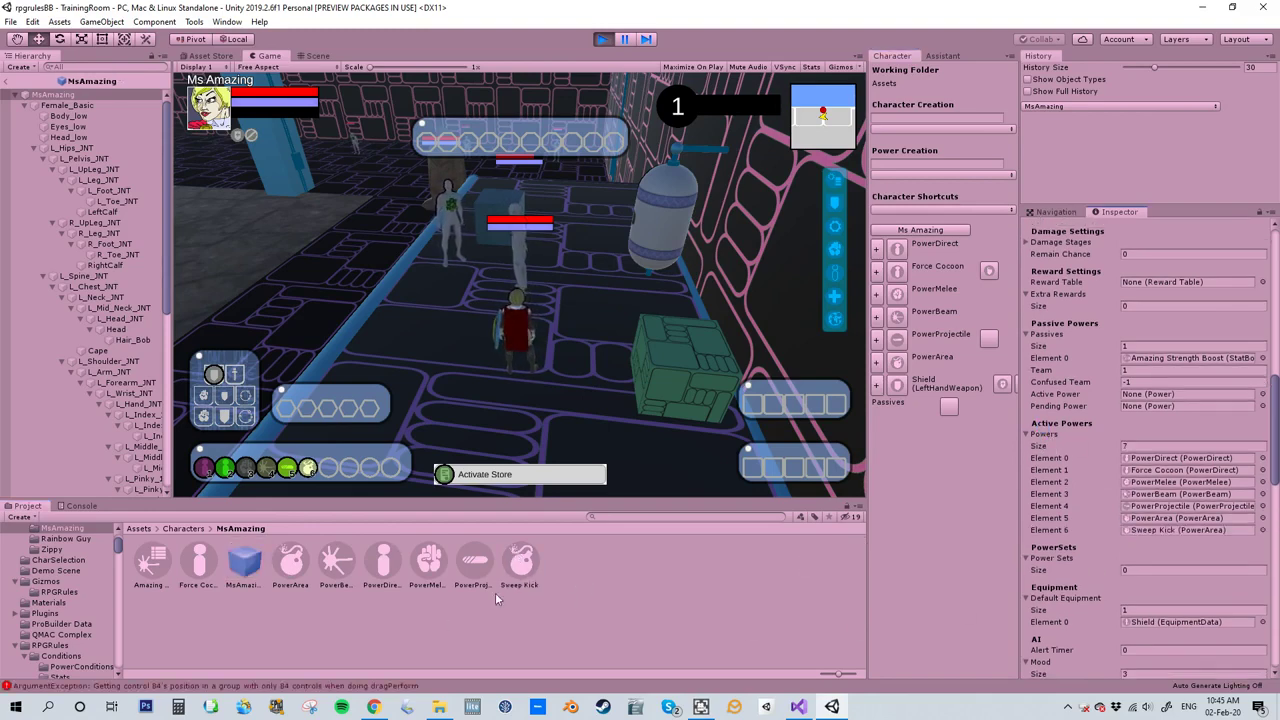
Step: Assign Gen SpangFX as Sweep Kick's Target FX
{"action": "left_click", "coordinate": [522, 562]}
{"action": "scroll", "coordinate": [1192, 444], "scroll_direction": "down", "scroll_amount": 6}
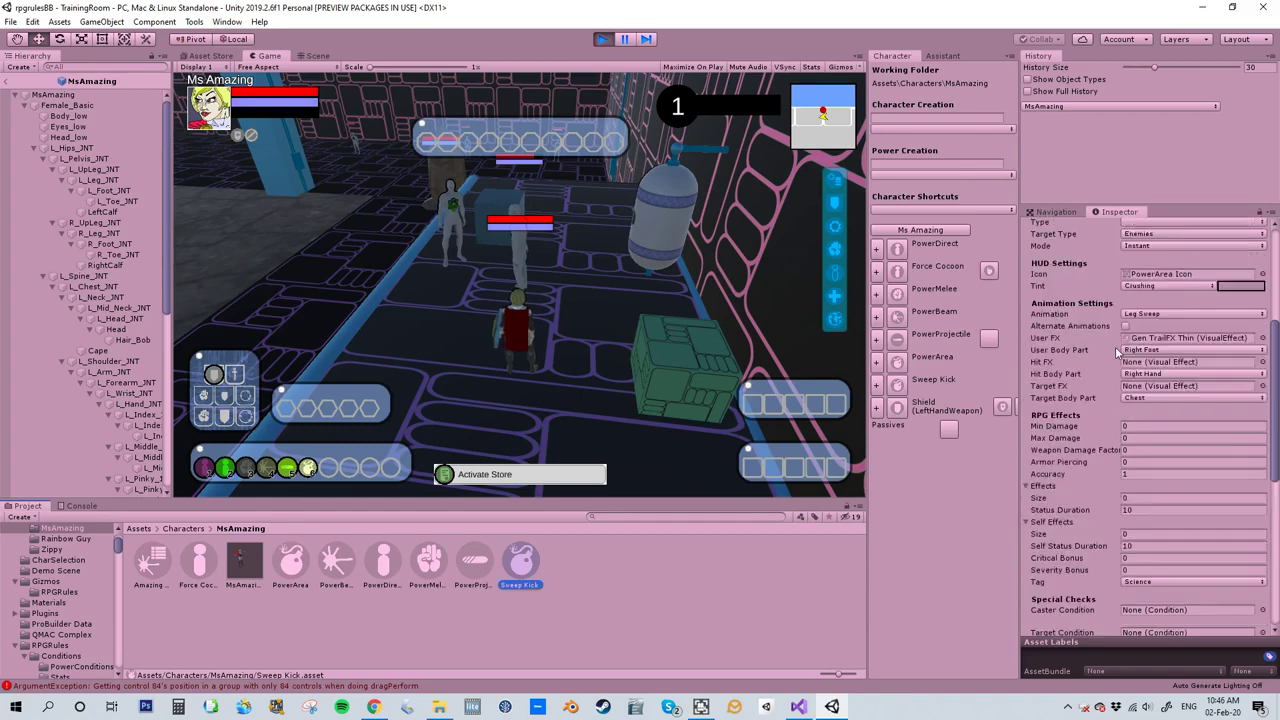
{"action": "left_click", "coordinate": [1263, 507]}
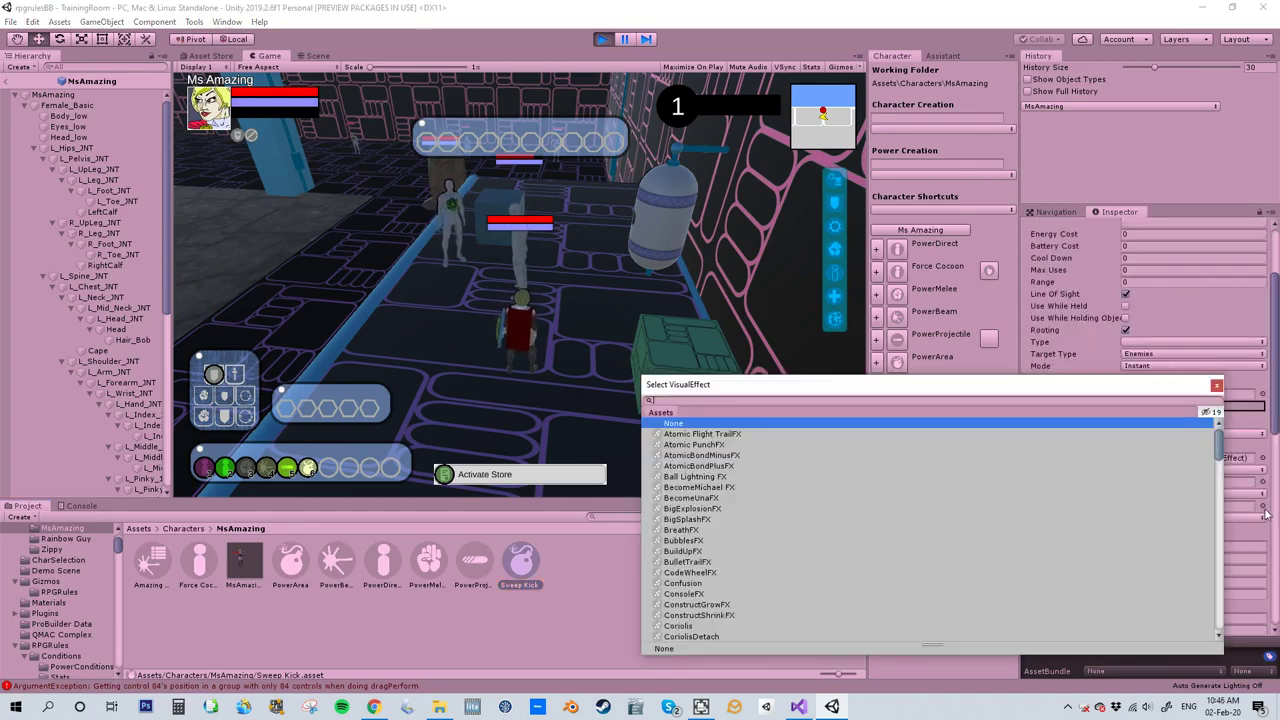
{"action": "type", "text": "spang"}
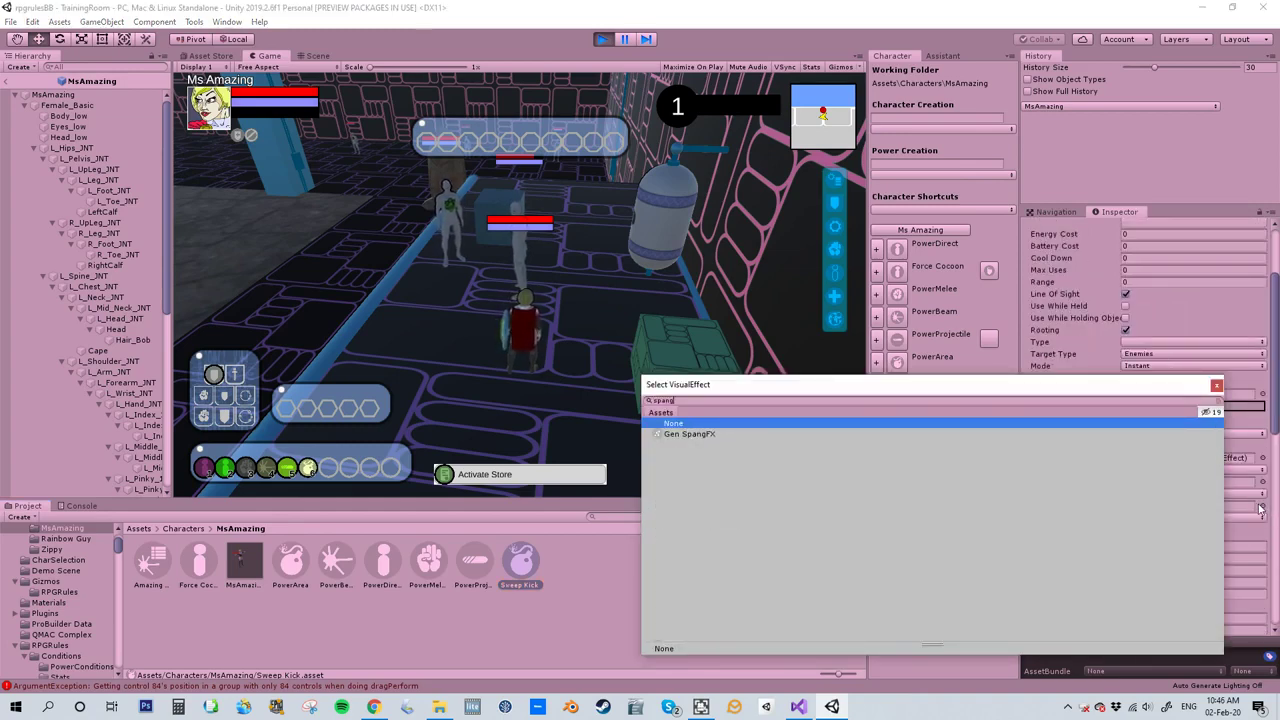
{"action": "double_click", "coordinate": [689, 434]}
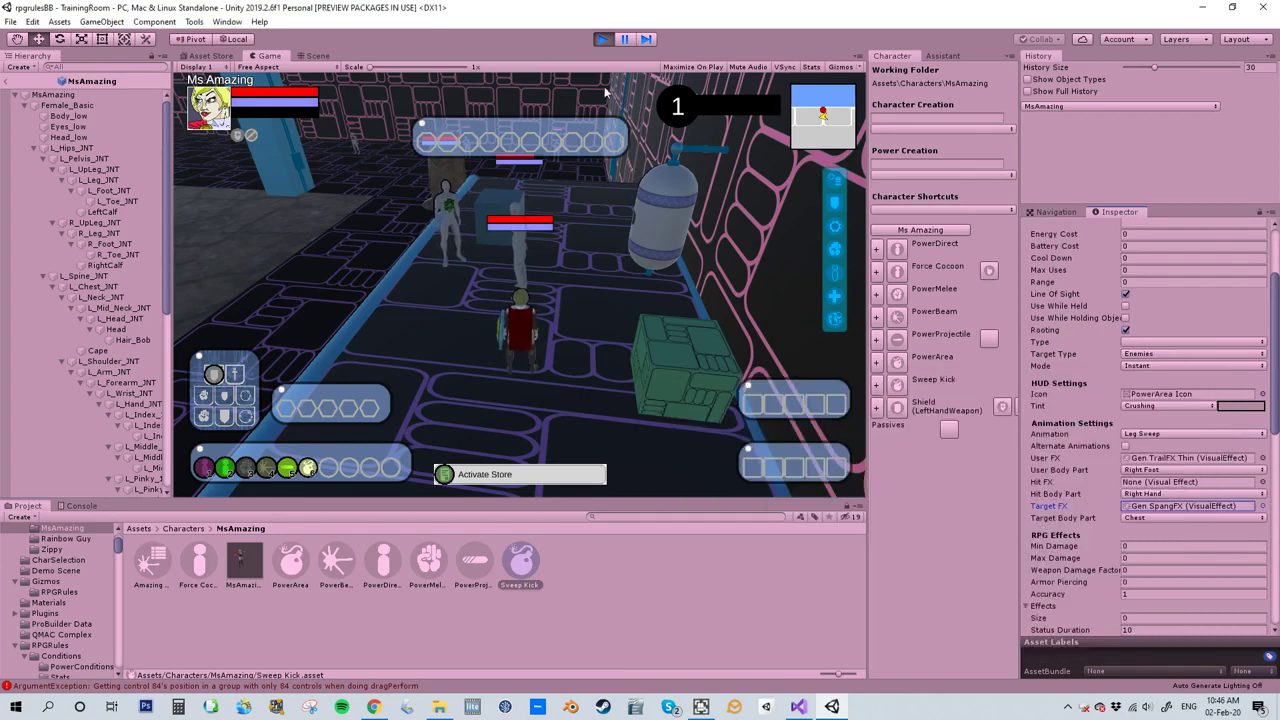
Step: Restart play mode, walk MsAmazing up to the grey target figures, and try out Sweep Kick on them
{"action": "left_click", "coordinate": [600, 43]}
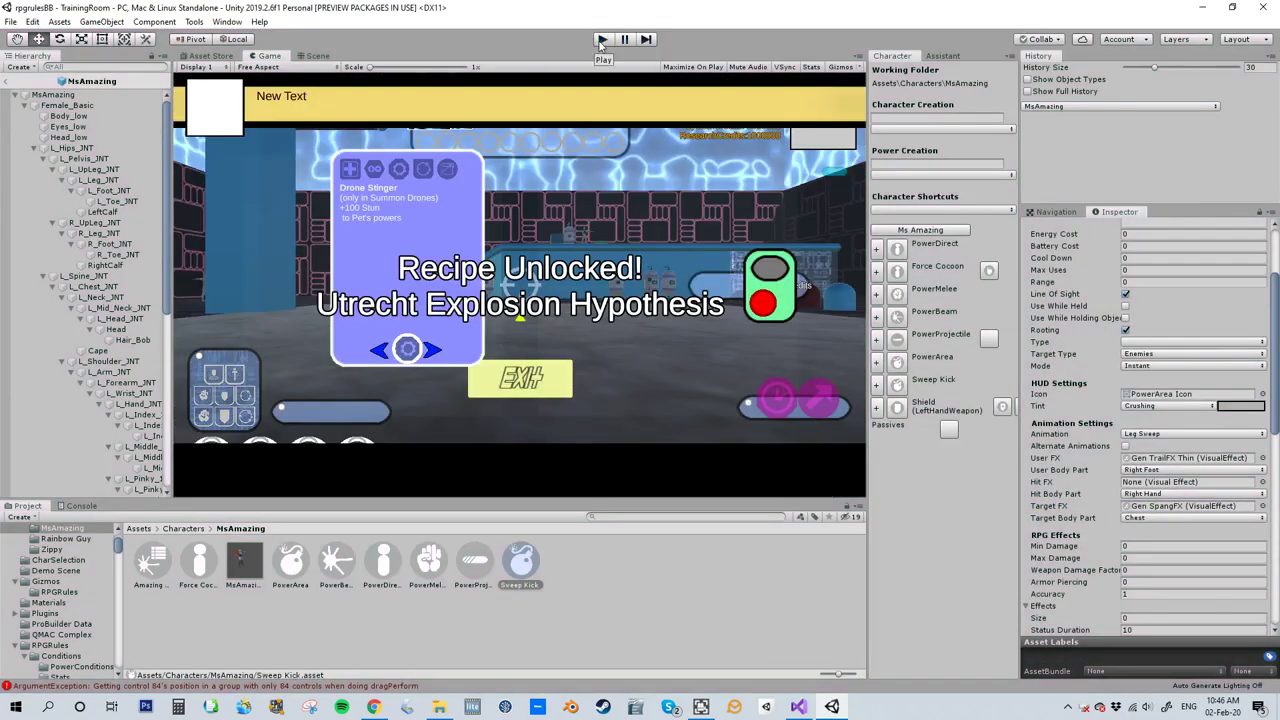
{"action": "left_click", "coordinate": [600, 45]}
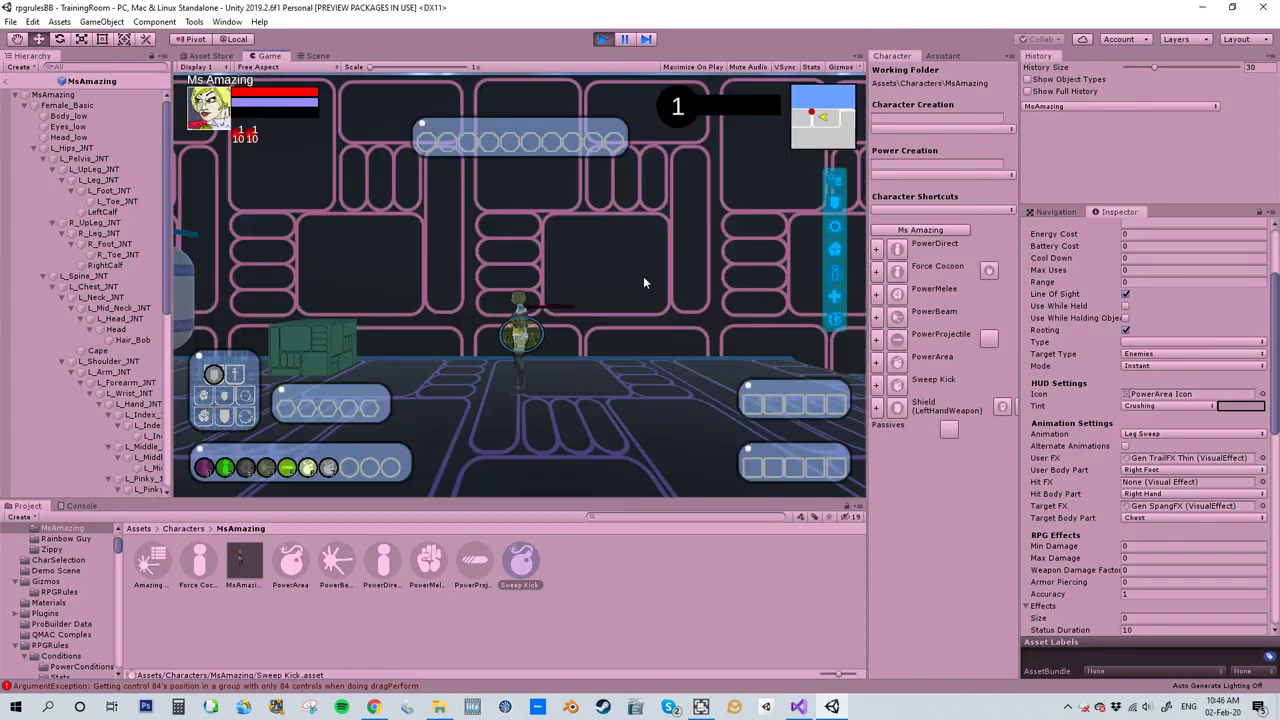
{"action": "right_click_drag", "start_coordinate": [591, 386], "coordinate": [110, 155]}
{"action": "key", "text": "w"}
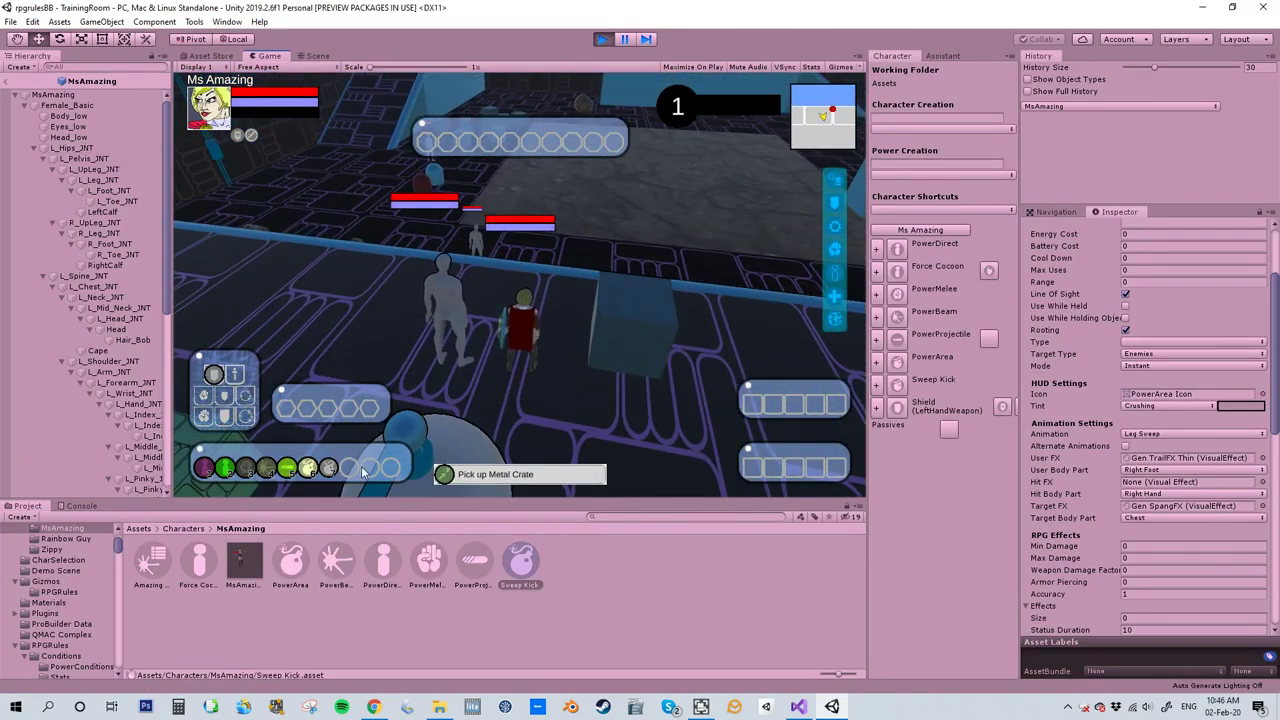
{"action": "left_click", "coordinate": [330, 467]}
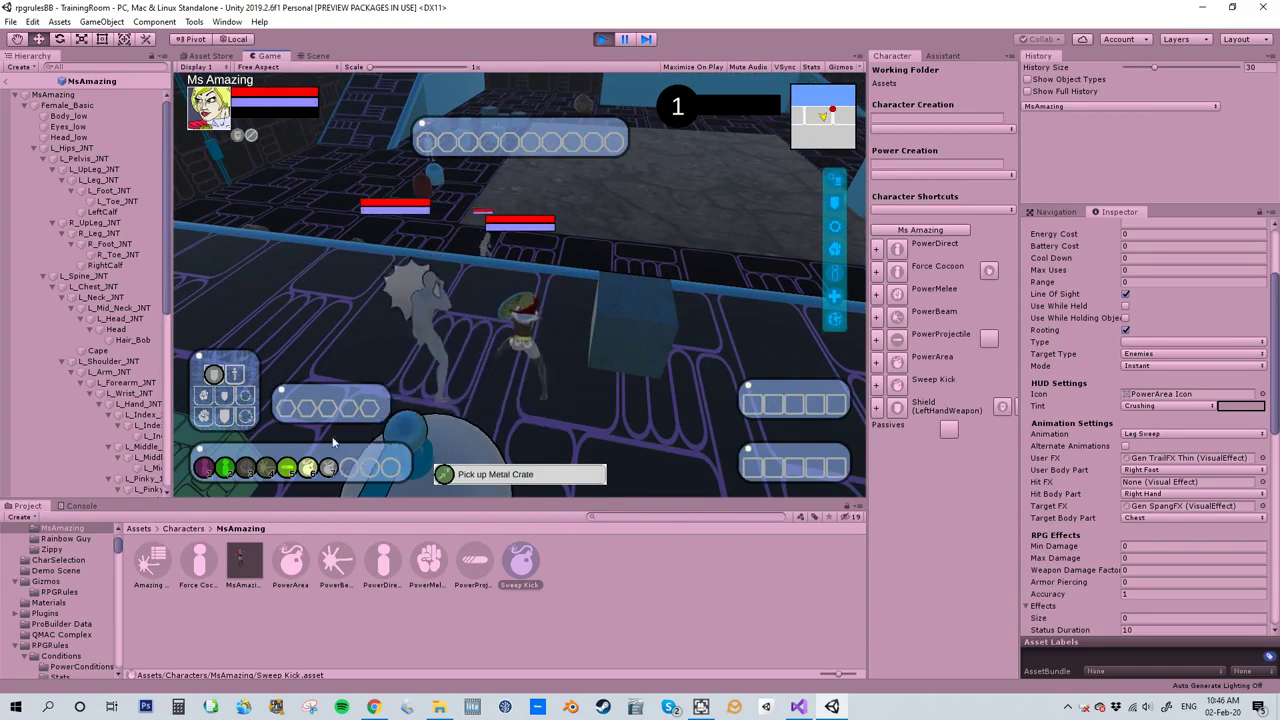
{"action": "left_click", "coordinate": [328, 469]}
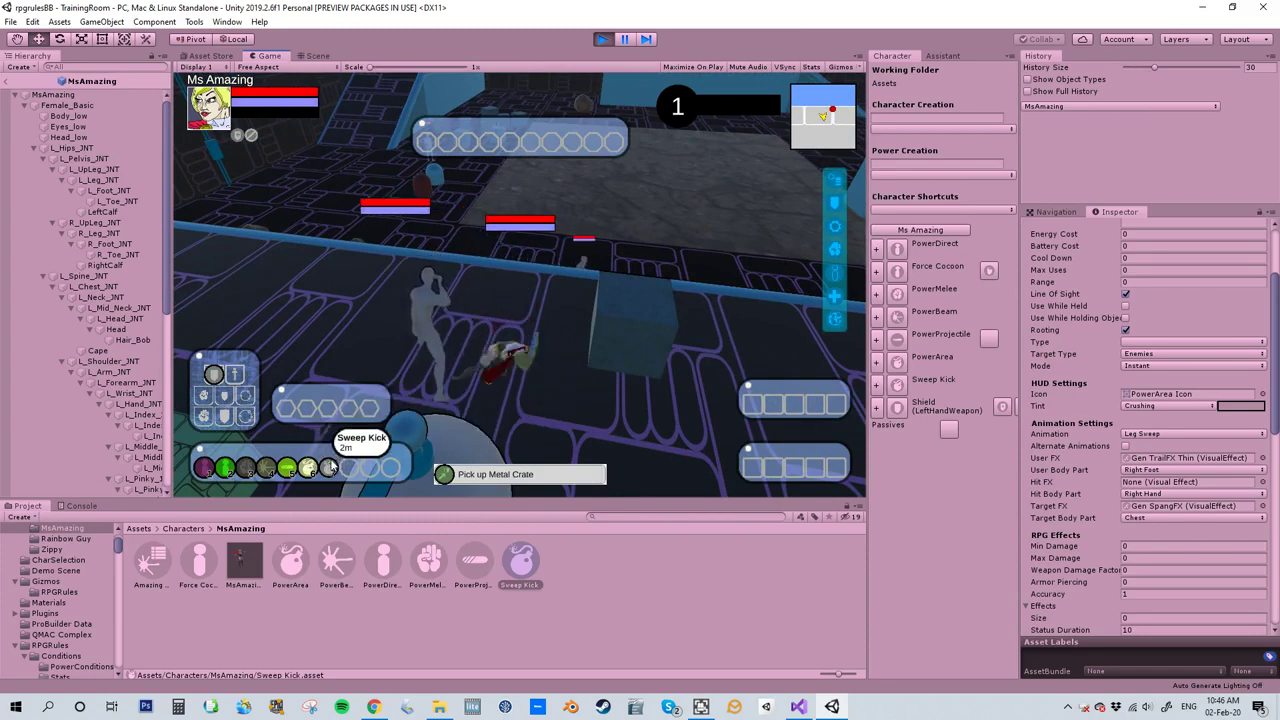
{"action": "right_click_drag", "start_coordinate": [474, 390], "coordinate": [765, 336]}
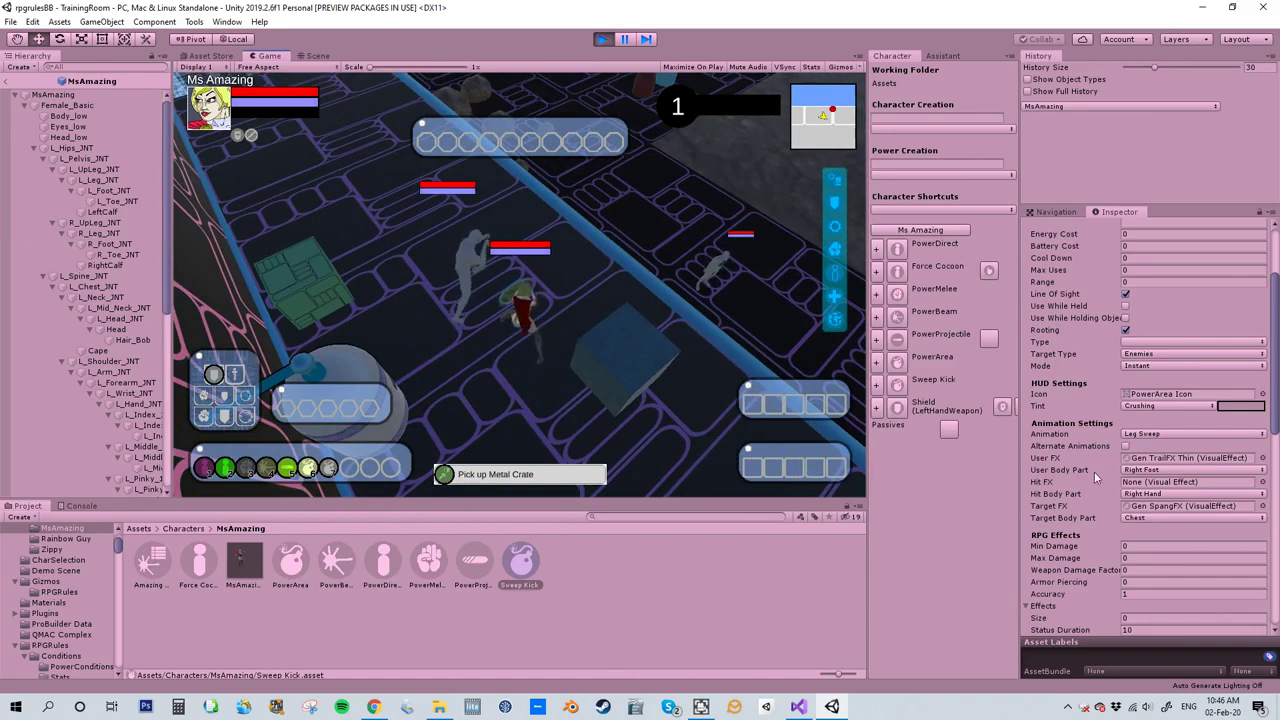
Step: Set Sweep Kick's minimum damage to 5 and maximum damage to 15
{"action": "scroll", "coordinate": [1094, 472], "scroll_direction": "down", "scroll_amount": 3}
{"action": "left_click", "coordinate": [1143, 427]}
{"action": "type", "text": "5"}
{"action": "left_click", "coordinate": [1140, 439]}
{"action": "type", "text": "15"}
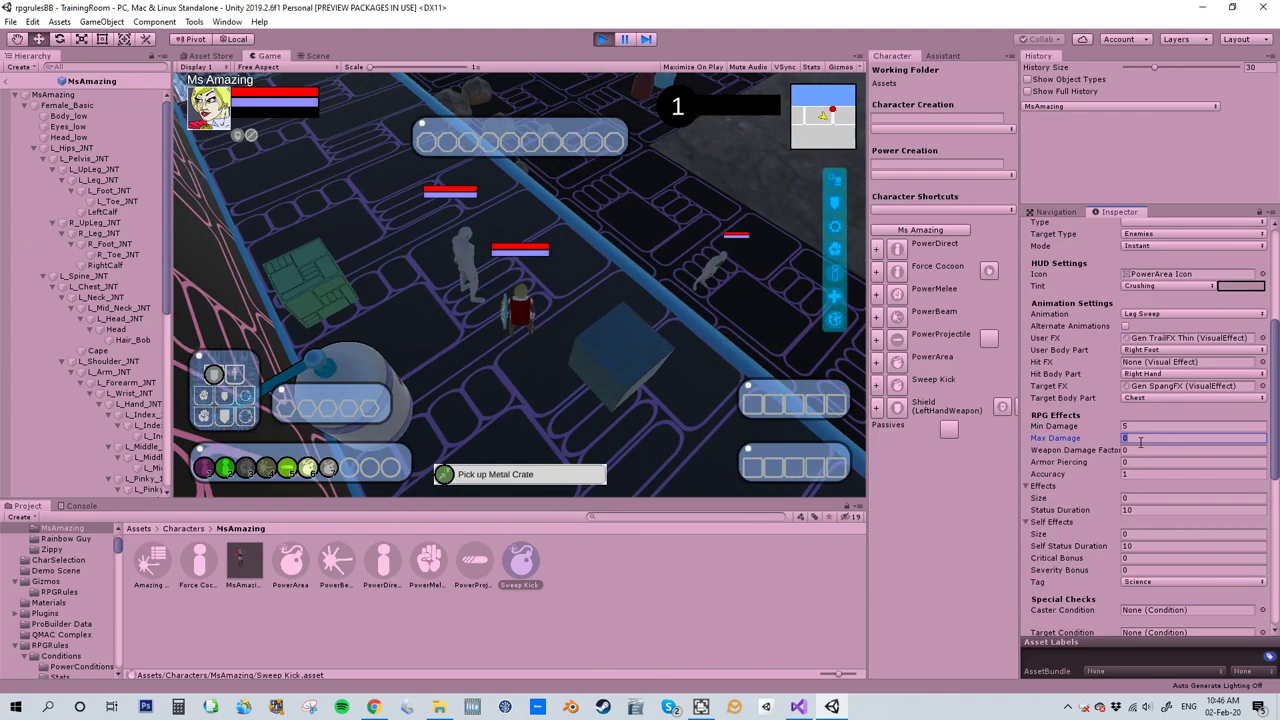
Step: Restart play mode and test Sweep Kick's damage repeatedly on the target figure and crate beside MsAmazing
{"action": "left_click", "coordinate": [602, 39]}
{"action": "left_click", "coordinate": [602, 39]}
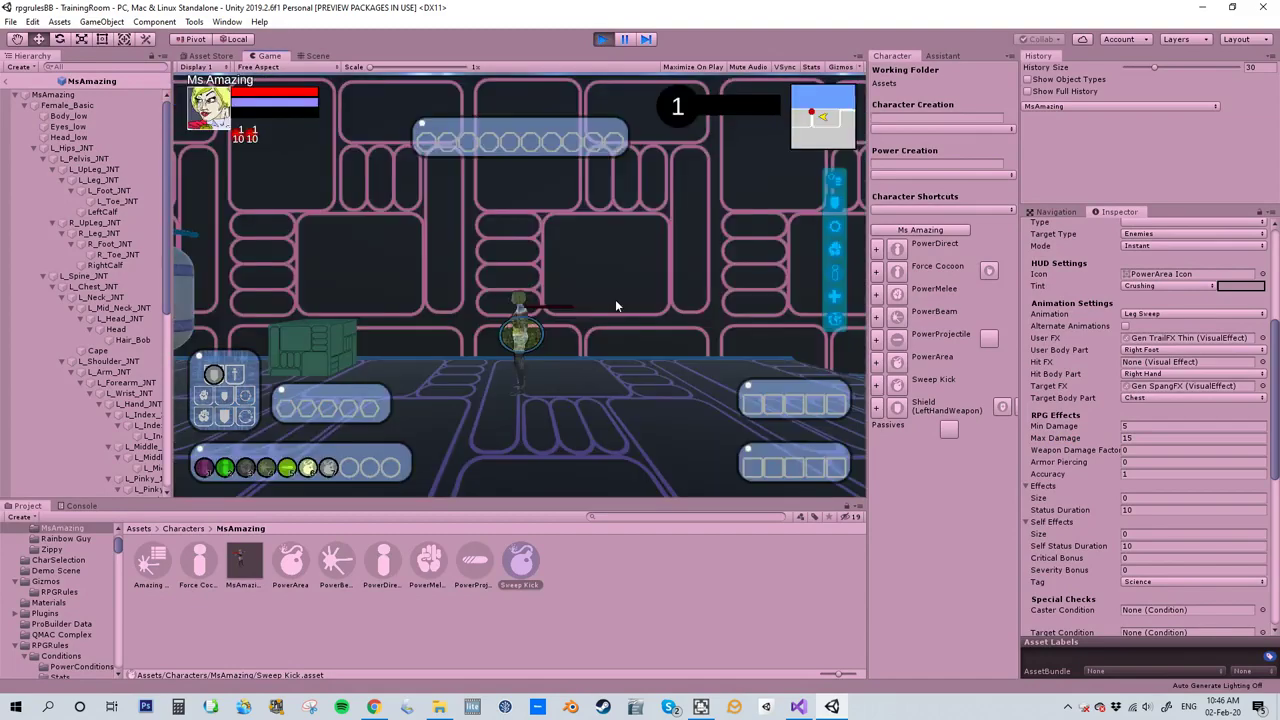
{"action": "right_click_drag", "start_coordinate": [630, 312], "coordinate": [42, 142]}
{"action": "key", "text": "w"}
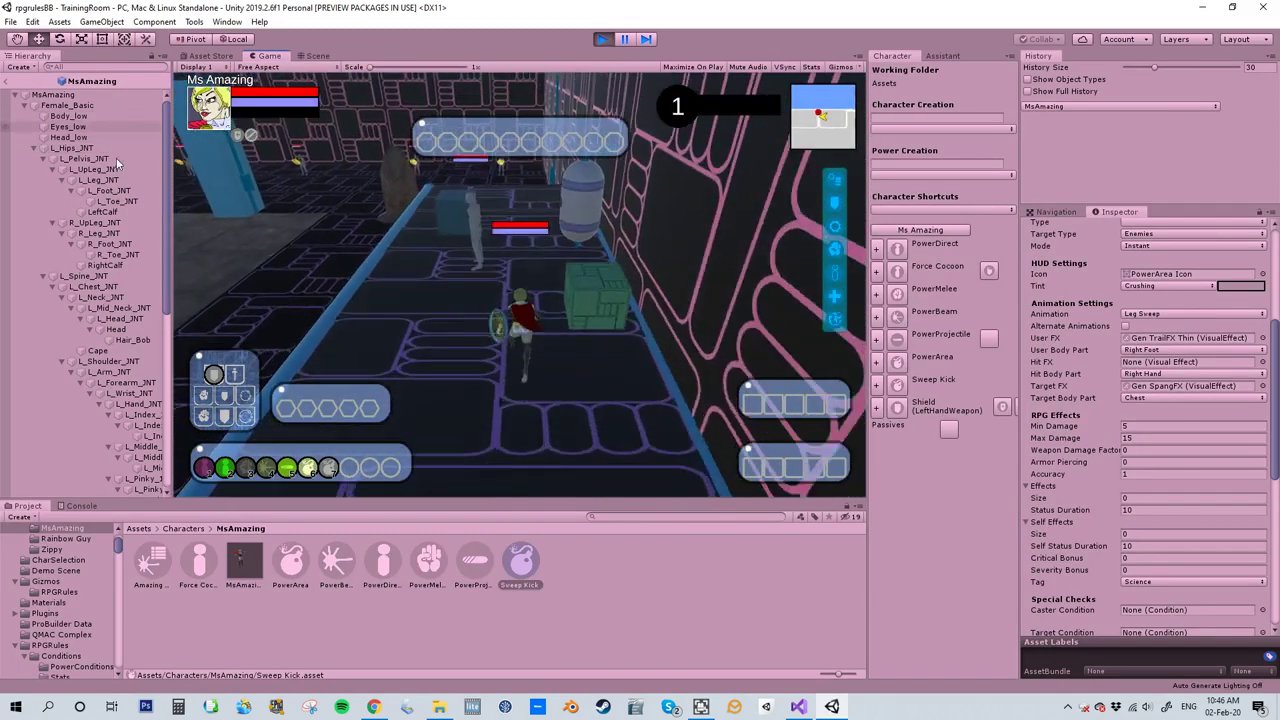
{"action": "right_click_drag", "start_coordinate": [532, 275], "coordinate": [223, 227]}
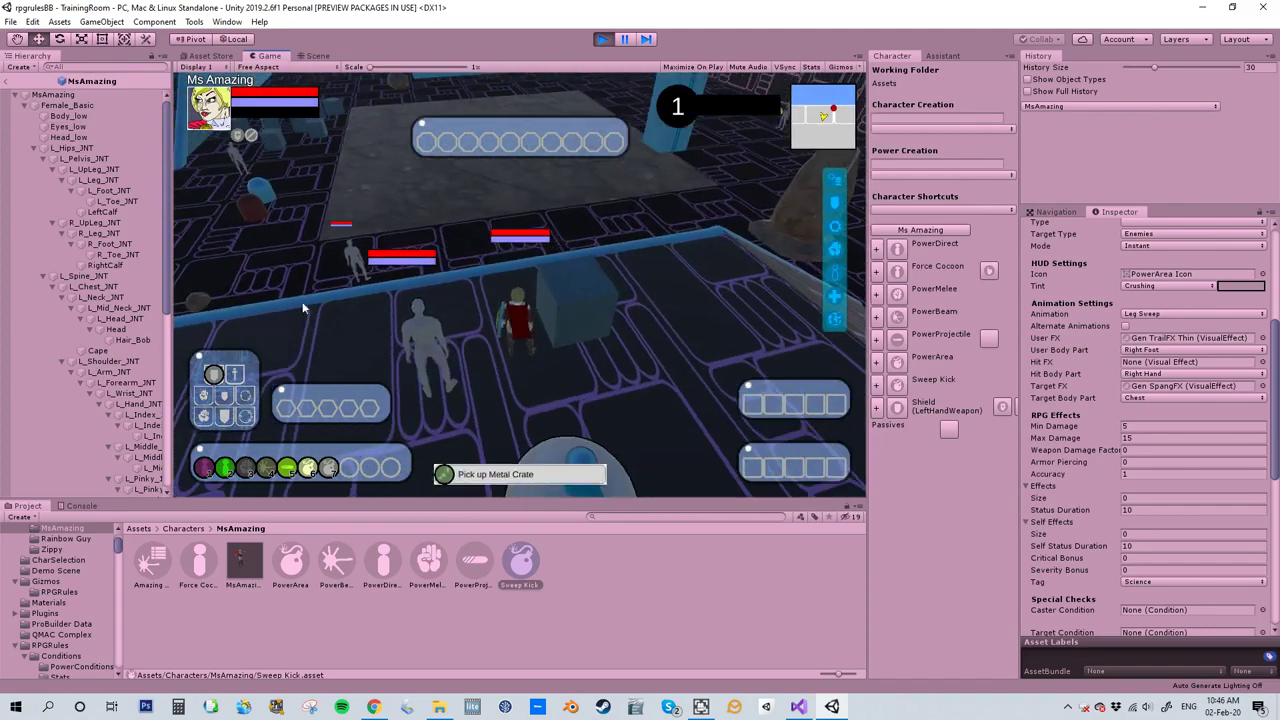
{"action": "mouse_move", "coordinate": [350, 465]}
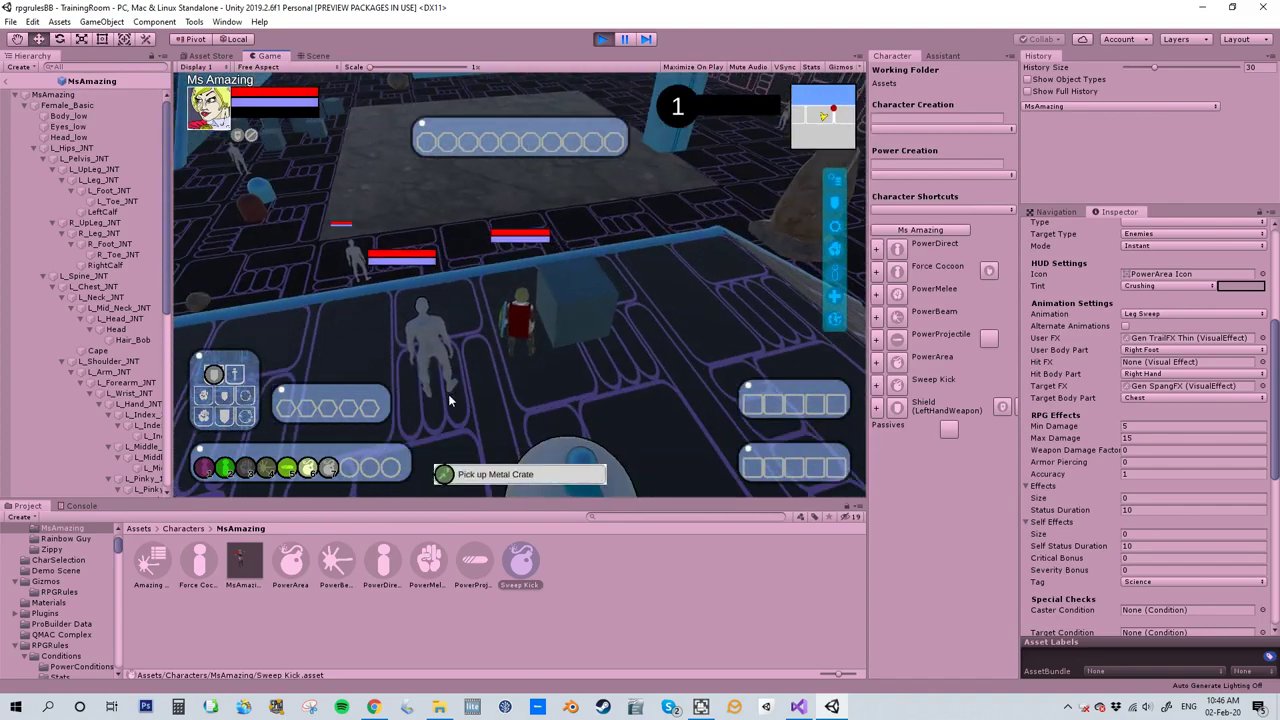
{"action": "key", "text": "7"}
{"action": "key", "text": "7"}
{"action": "key", "text": "7"}
{"action": "right_click_drag", "start_coordinate": [502, 346], "coordinate": [1, 415]}
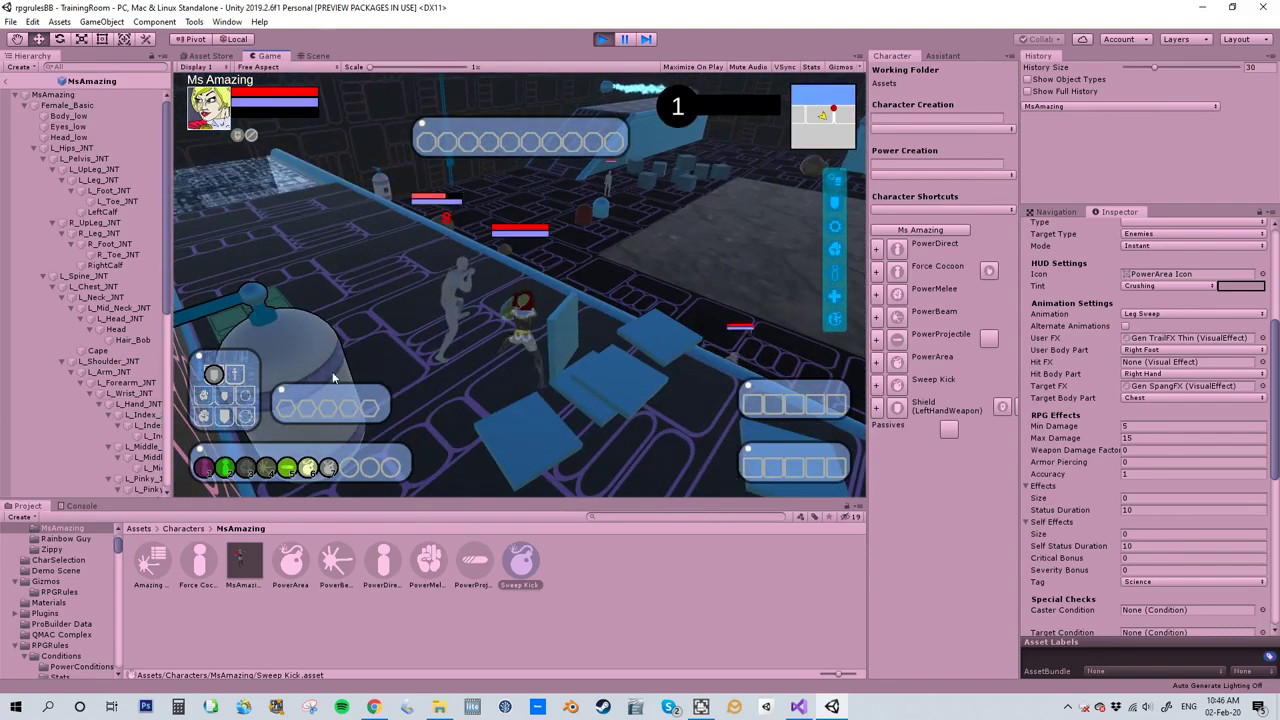
Step: Move MsAmazing along the walkway, test PowerArea in the running game, and stop play mode
{"action": "right_click_drag", "start_coordinate": [527, 360], "coordinate": [279, 372]}
{"action": "key", "text": "w"}
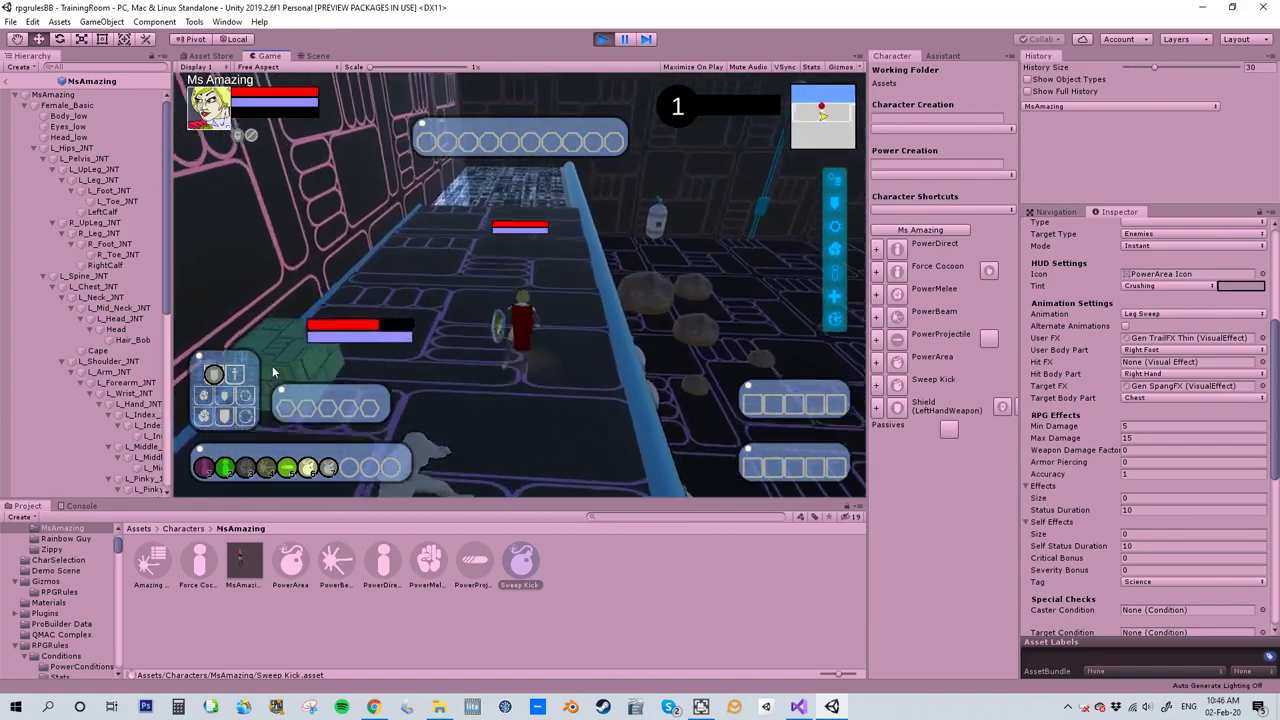
{"action": "left_click", "coordinate": [309, 468]}
{"action": "right_click_drag", "start_coordinate": [403, 314], "coordinate": [686, 269]}
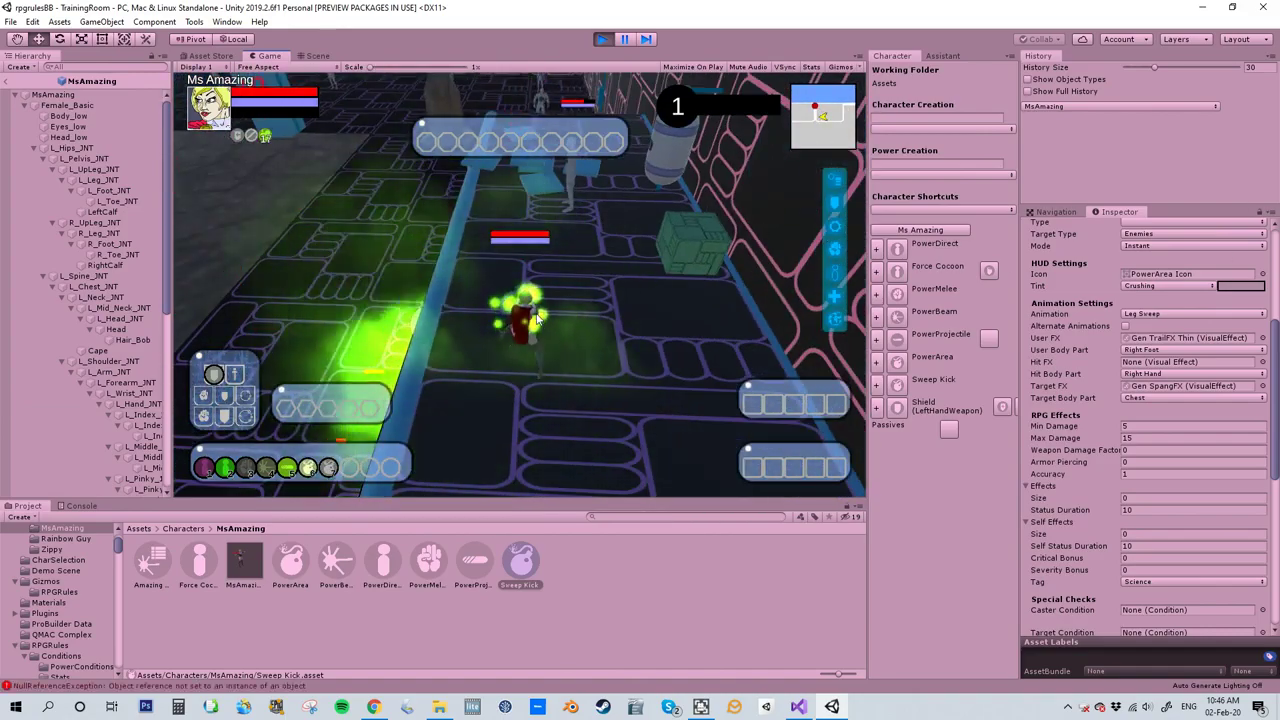
{"action": "key", "text": "w"}
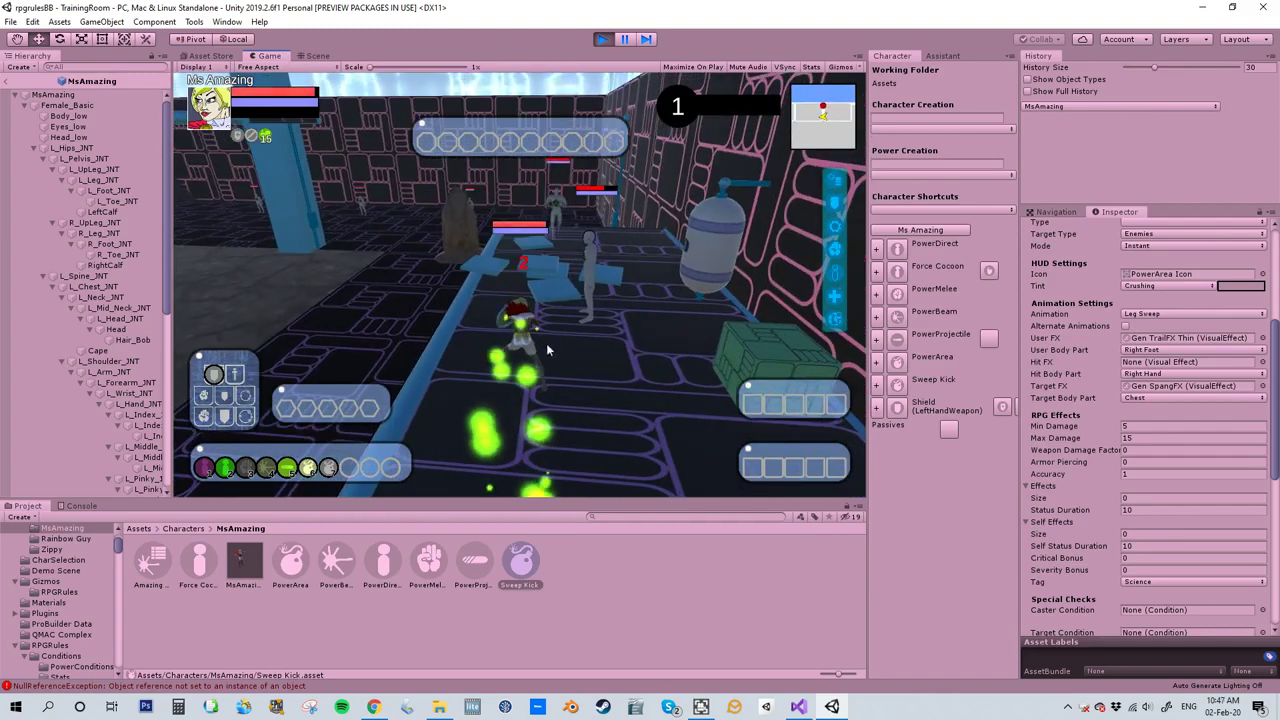
{"action": "left_click", "coordinate": [601, 40]}
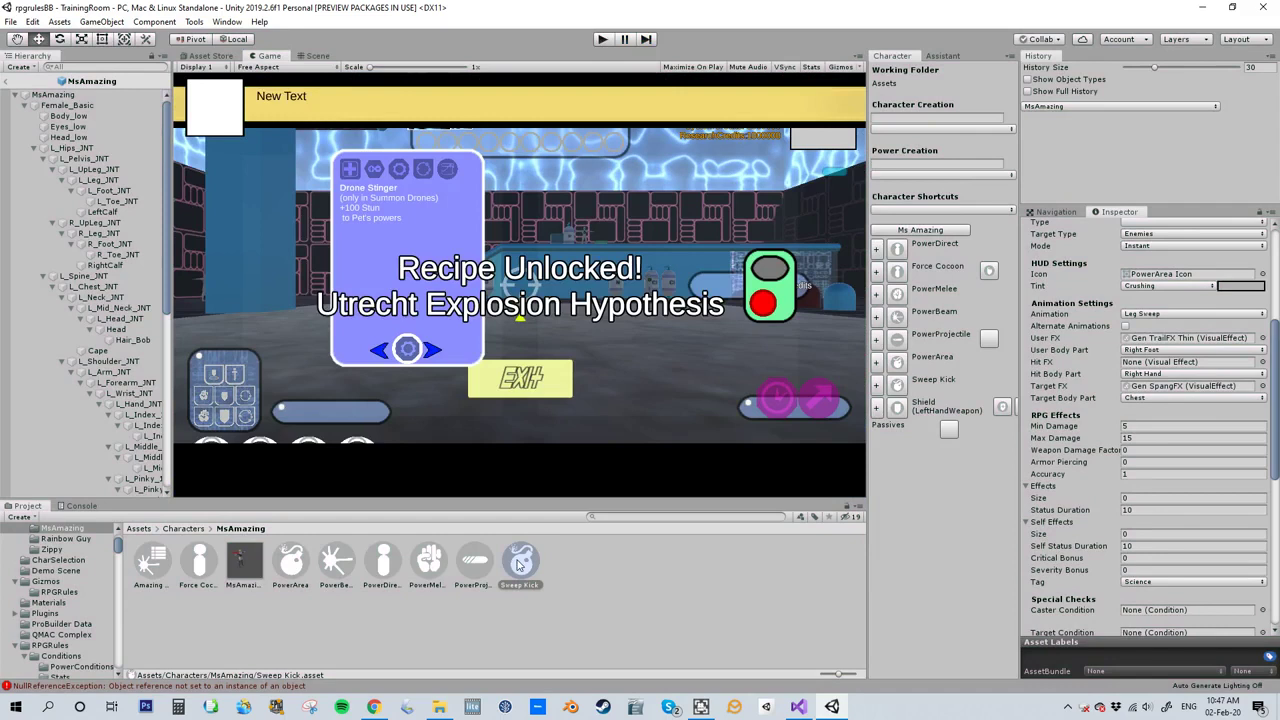
Step: Set PowerArea's mode to Charge with a max radius of 10 and a duration of 2
{"action": "left_click", "coordinate": [291, 562]}
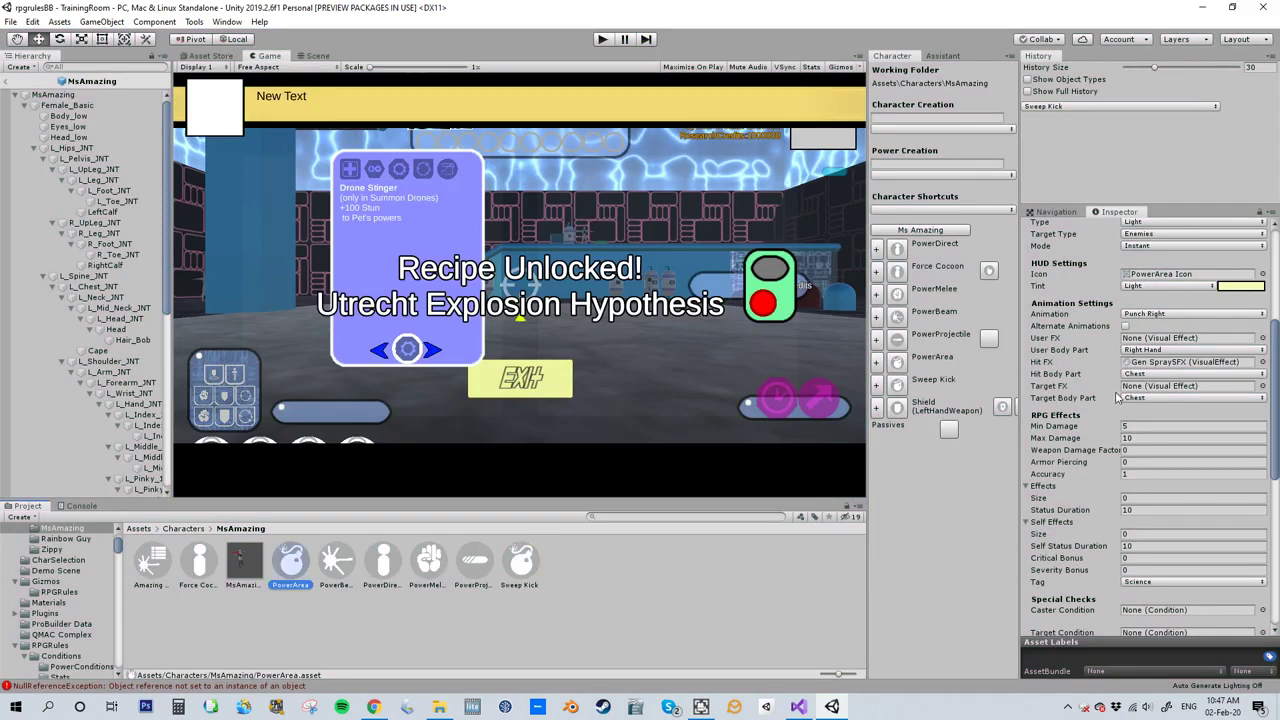
{"action": "scroll", "coordinate": [1113, 366], "scroll_direction": "up", "scroll_amount": 5}
{"action": "left_click", "coordinate": [1150, 476]}
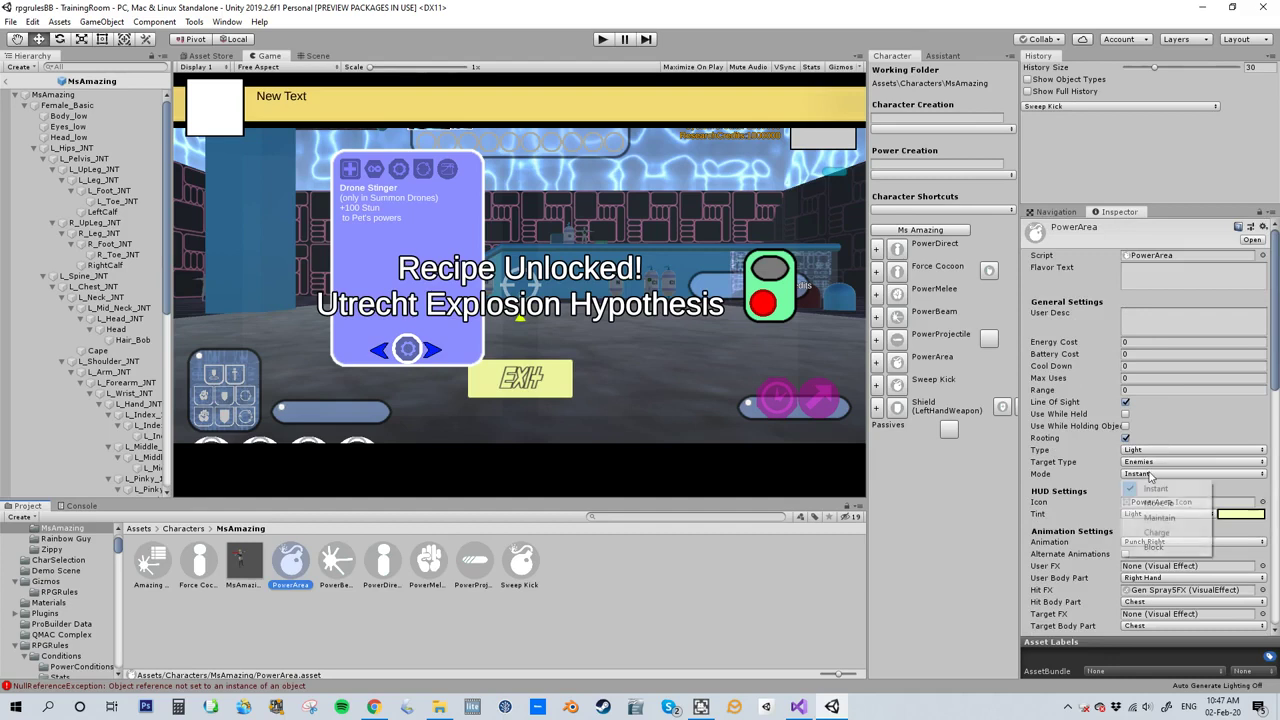
{"action": "left_click", "coordinate": [1155, 533]}
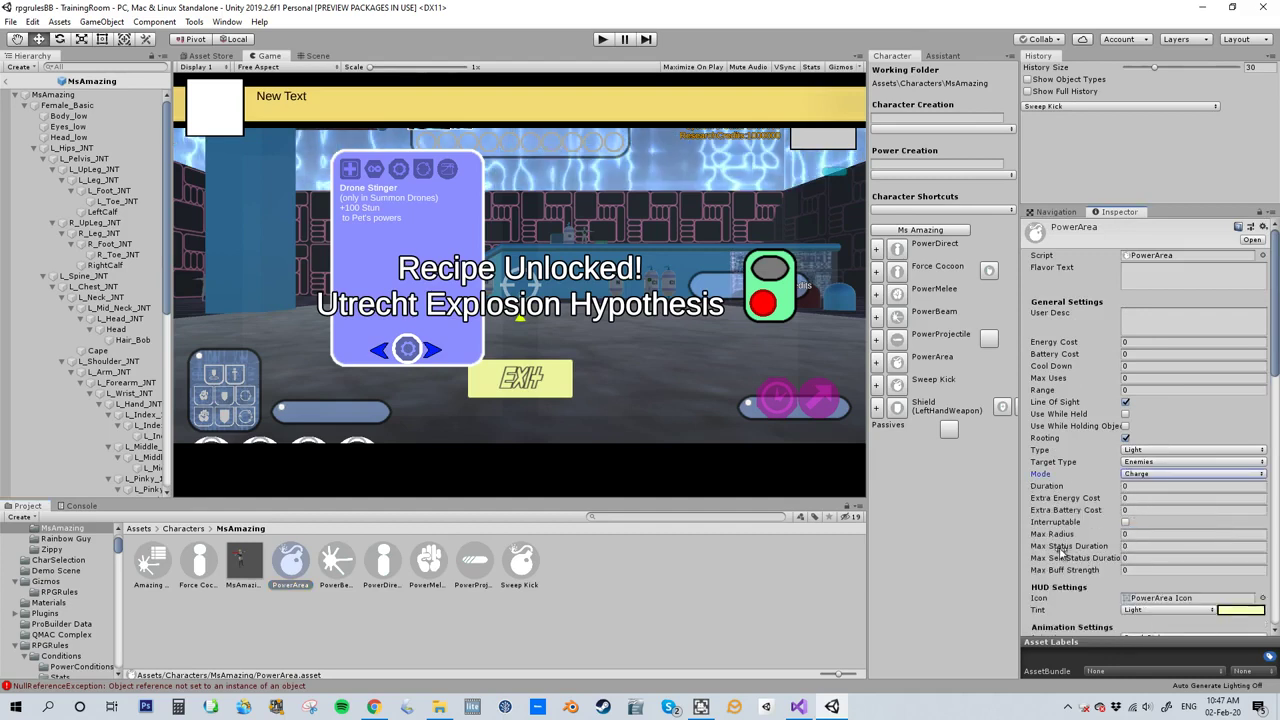
{"action": "left_click", "coordinate": [1128, 535]}
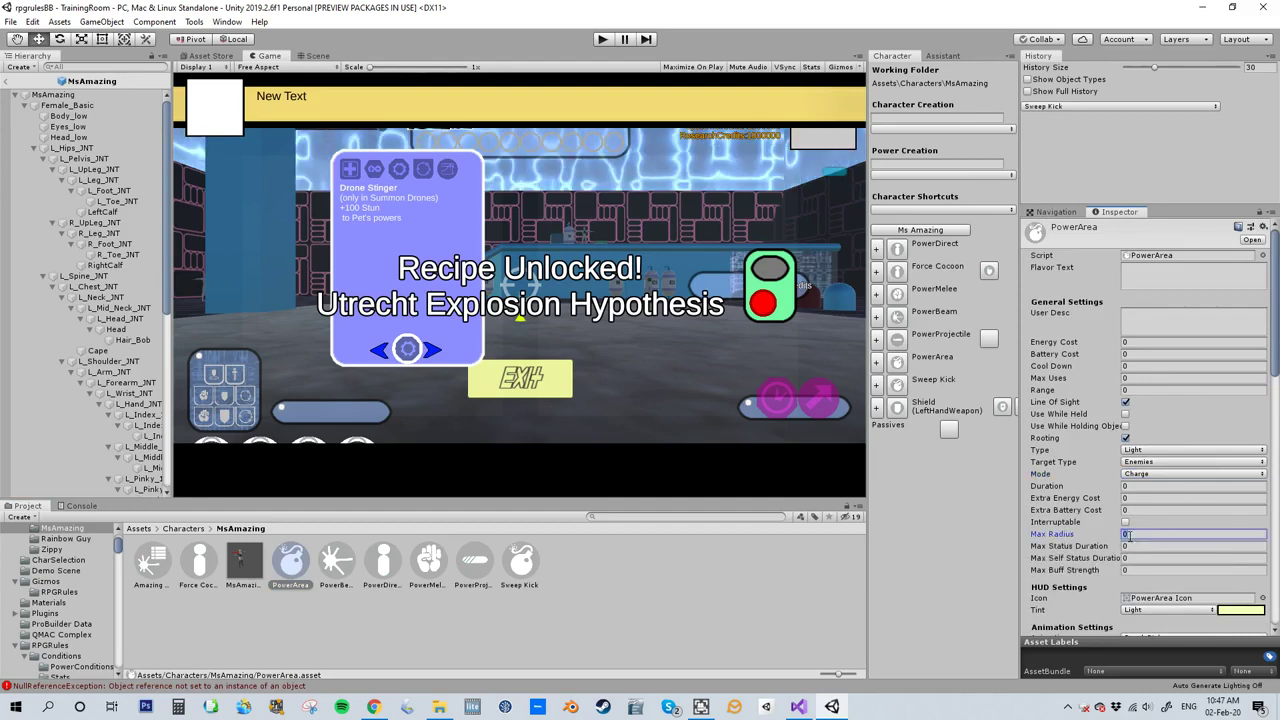
{"action": "type", "text": "10"}
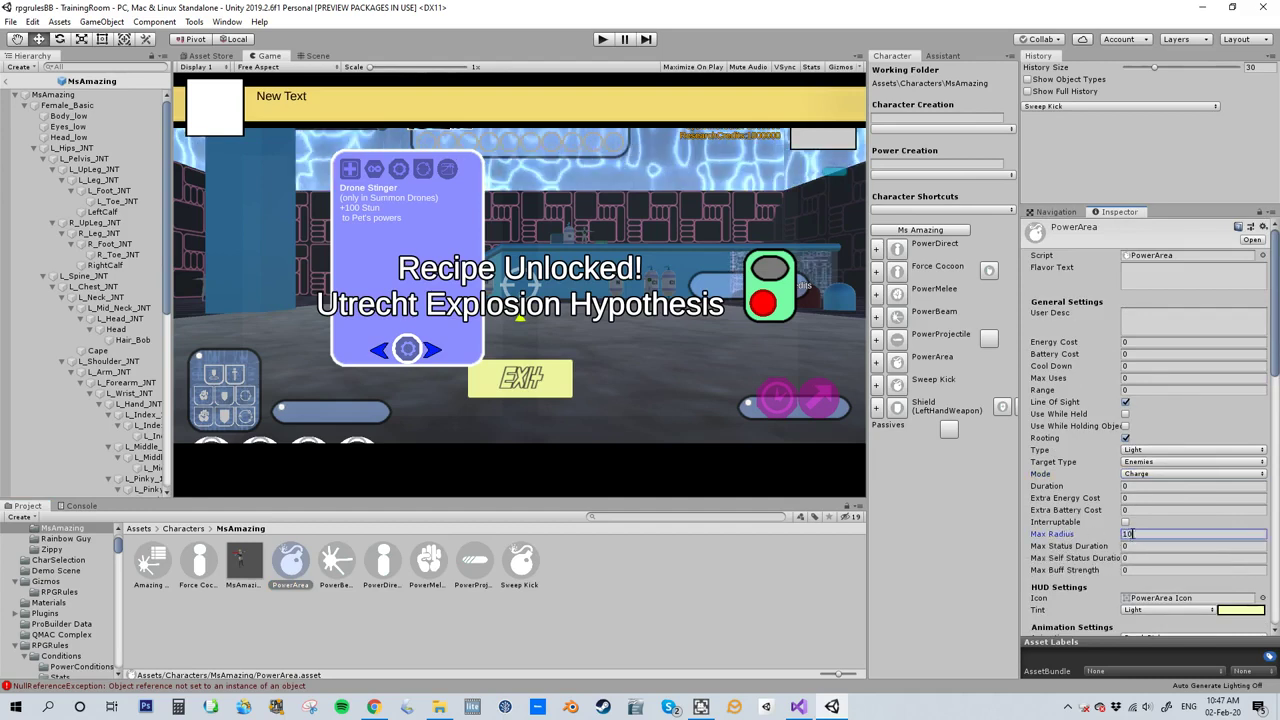
{"action": "left_click", "coordinate": [1151, 487]}
{"action": "type", "text": "2"}
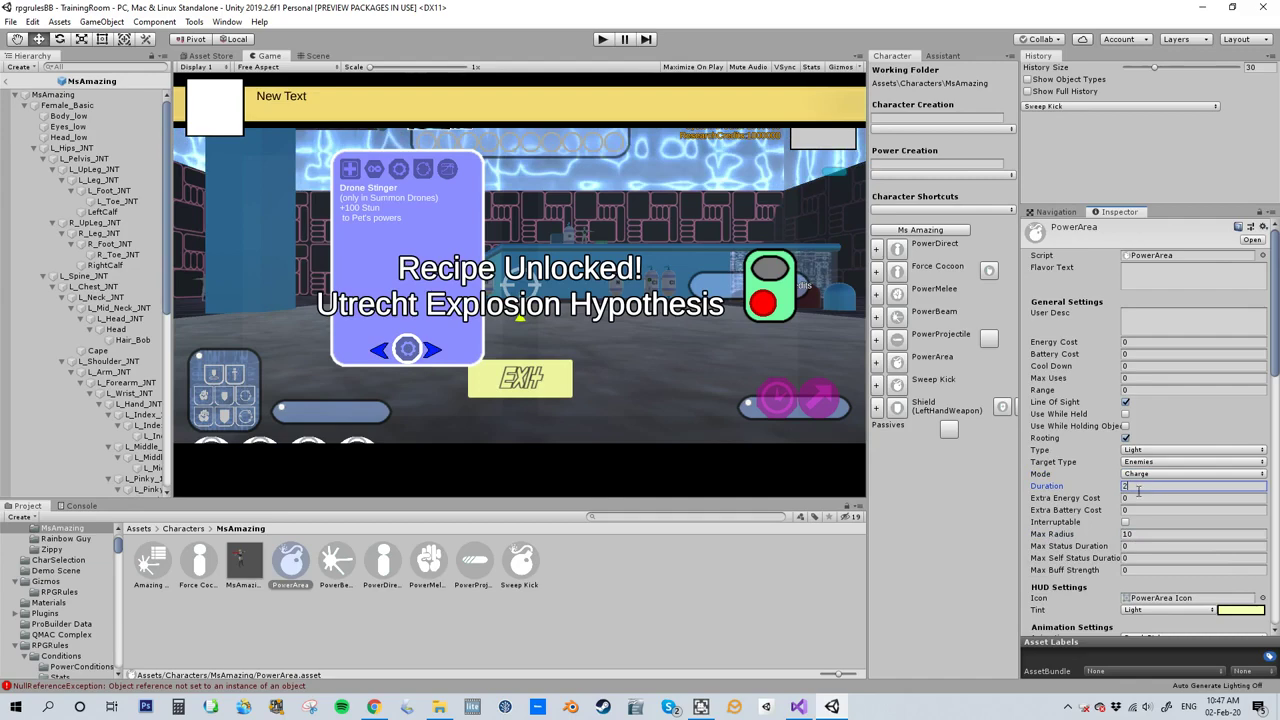
{"action": "key", "text": "Return"}
Step: Examine PowerArea's remaining general, animation, RPG effect, special check and AI settings
{"action": "scroll", "coordinate": [1150, 558], "scroll_direction": "down", "scroll_amount": 5}
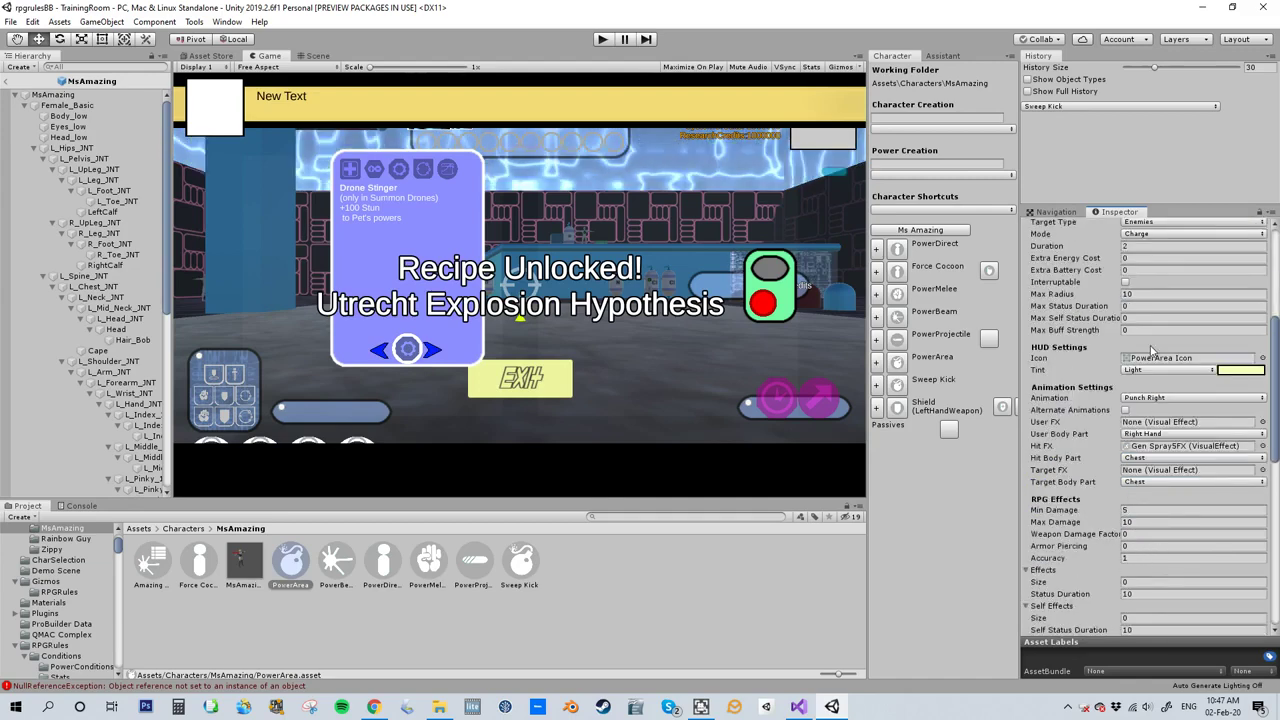
{"action": "scroll", "coordinate": [1153, 404], "scroll_direction": "up", "scroll_amount": 5}
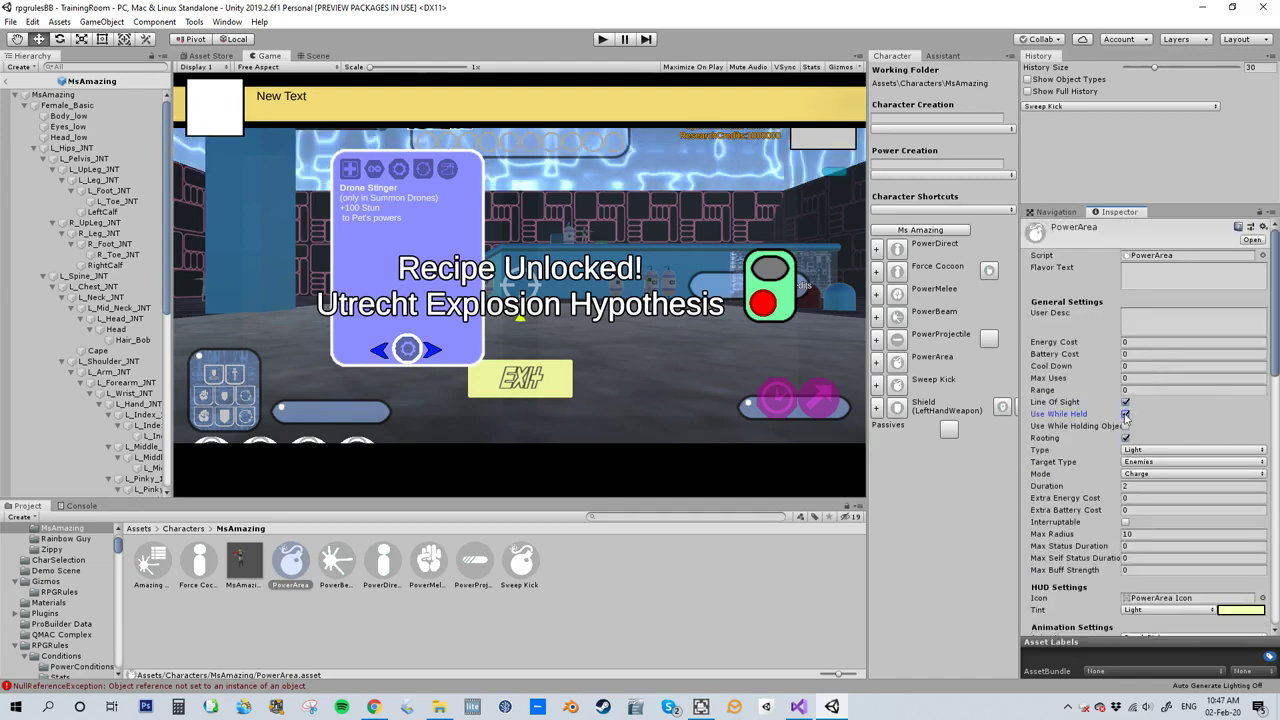
{"action": "scroll", "coordinate": [1050, 515], "scroll_direction": "down", "scroll_amount": 7}
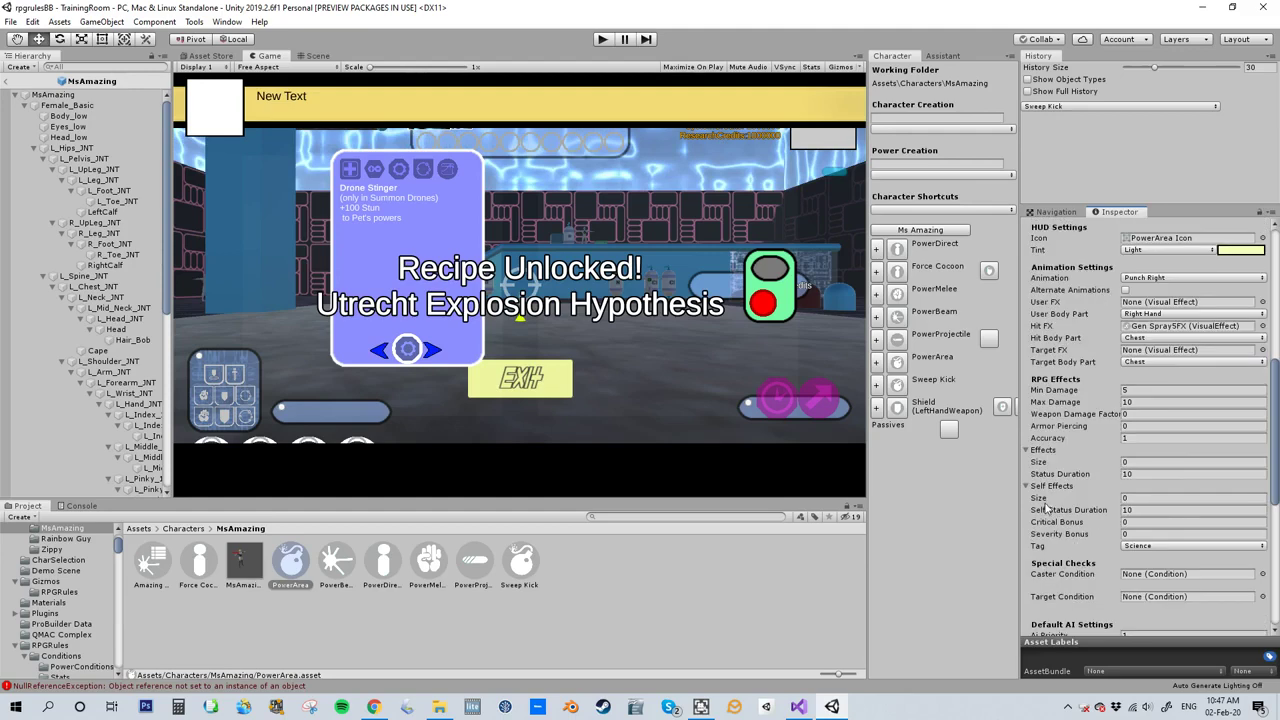
{"action": "scroll", "coordinate": [1045, 508], "scroll_direction": "down", "scroll_amount": 2}
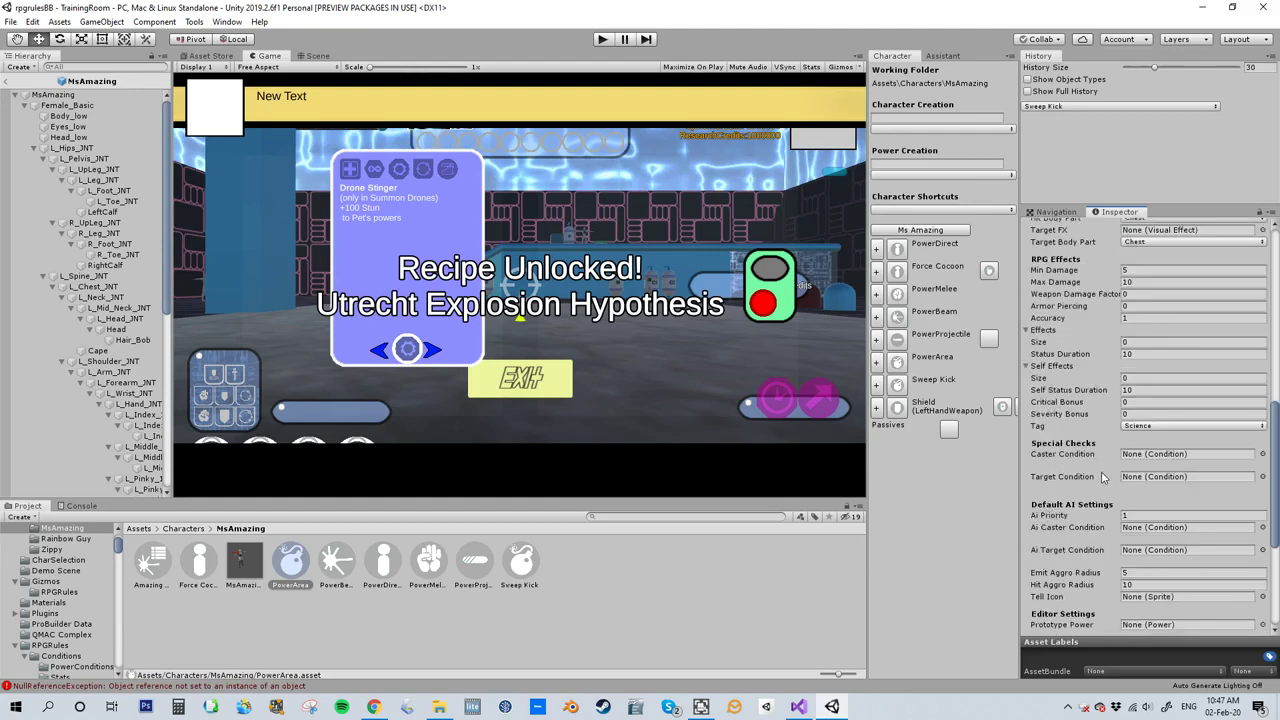
{"action": "scroll", "coordinate": [1100, 479], "scroll_direction": "down", "scroll_amount": 4}
{"action": "scroll", "coordinate": [1136, 452], "scroll_direction": "up", "scroll_amount": 9}
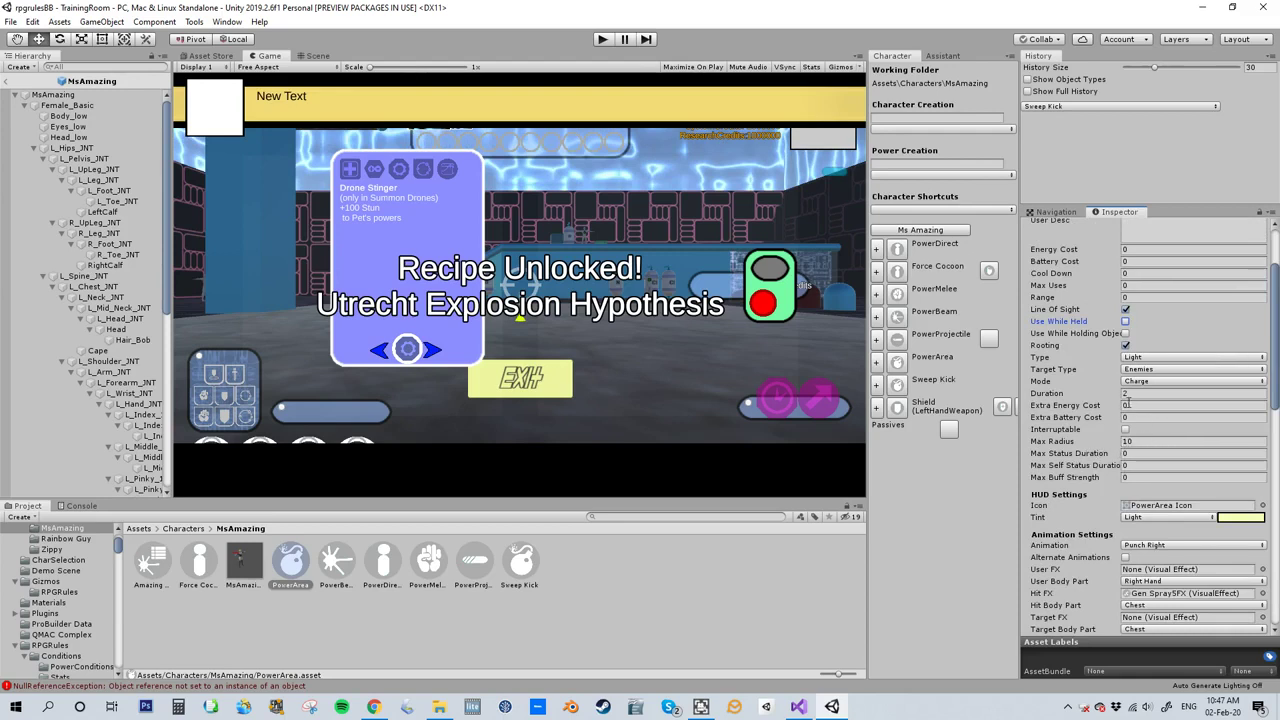
Step: Run the game, test the charged PowerArea around MsAmazing, and stop play mode
{"action": "left_click", "coordinate": [601, 39]}
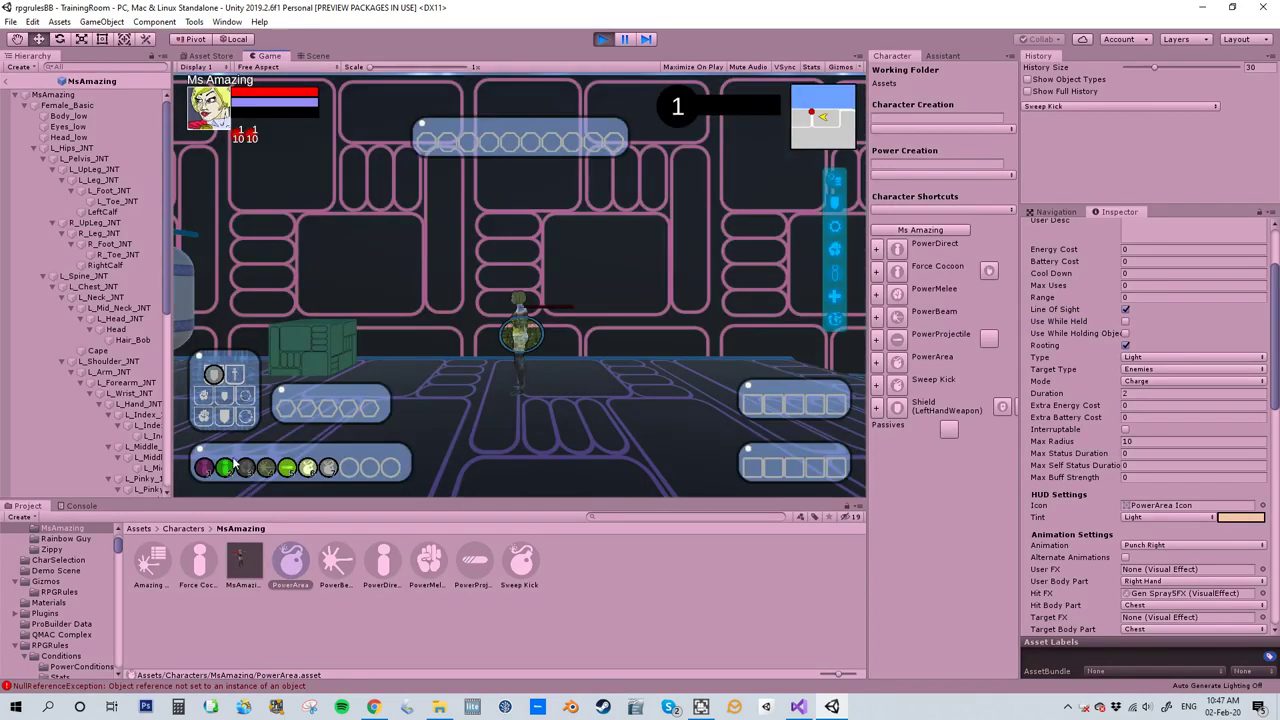
{"action": "left_click", "coordinate": [307, 474]}
{"action": "right_click_drag", "start_coordinate": [390, 350], "coordinate": [371, 500]}
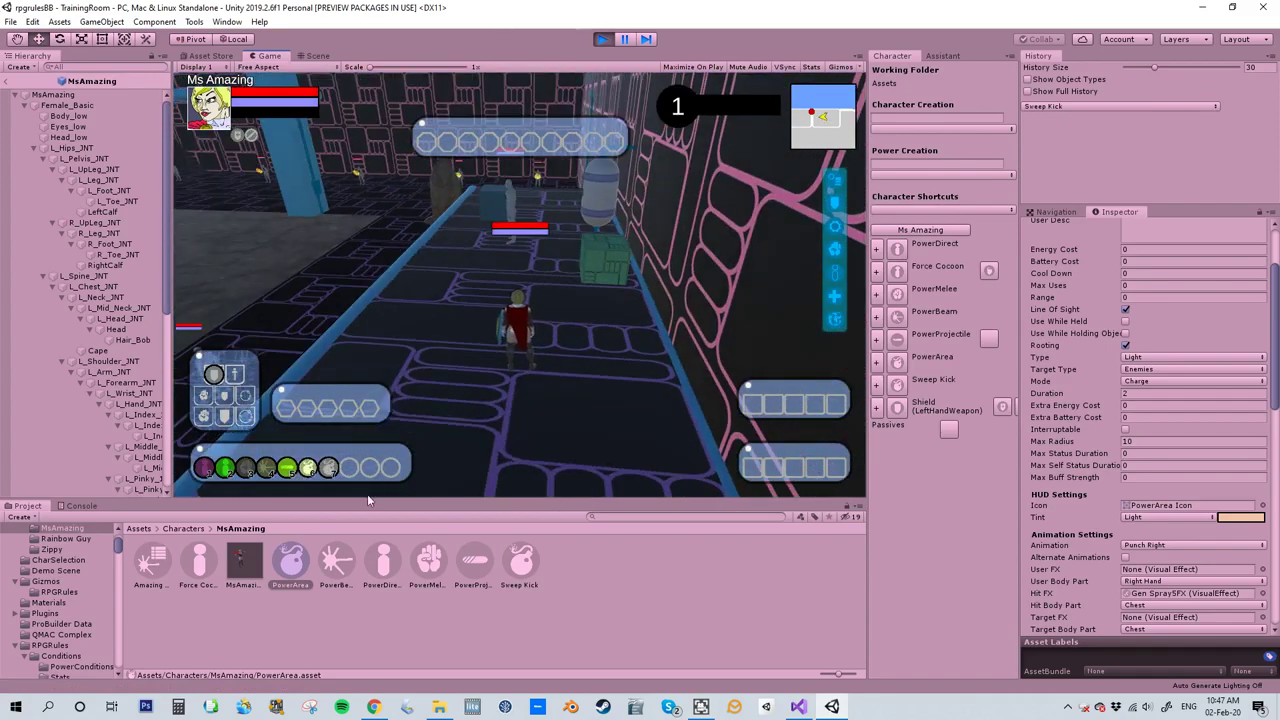
{"action": "left_click", "coordinate": [308, 468]}
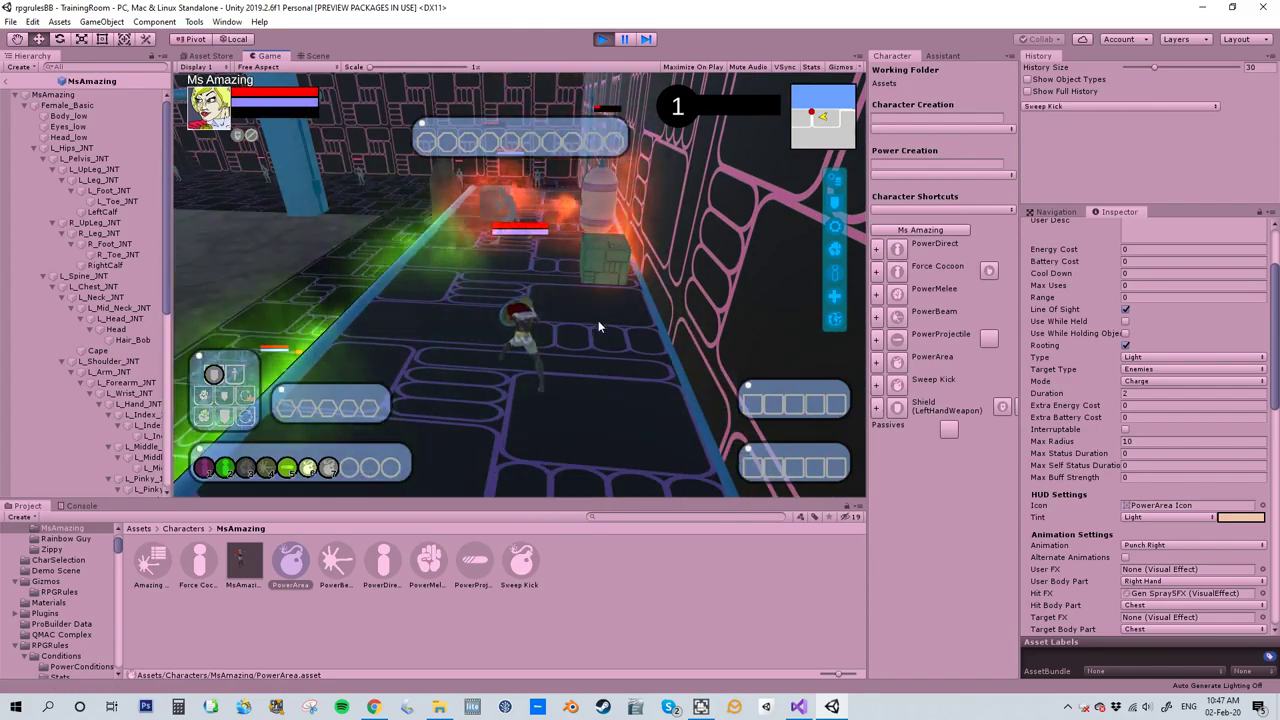
{"action": "right_click_drag", "start_coordinate": [598, 318], "coordinate": [491, 309]}
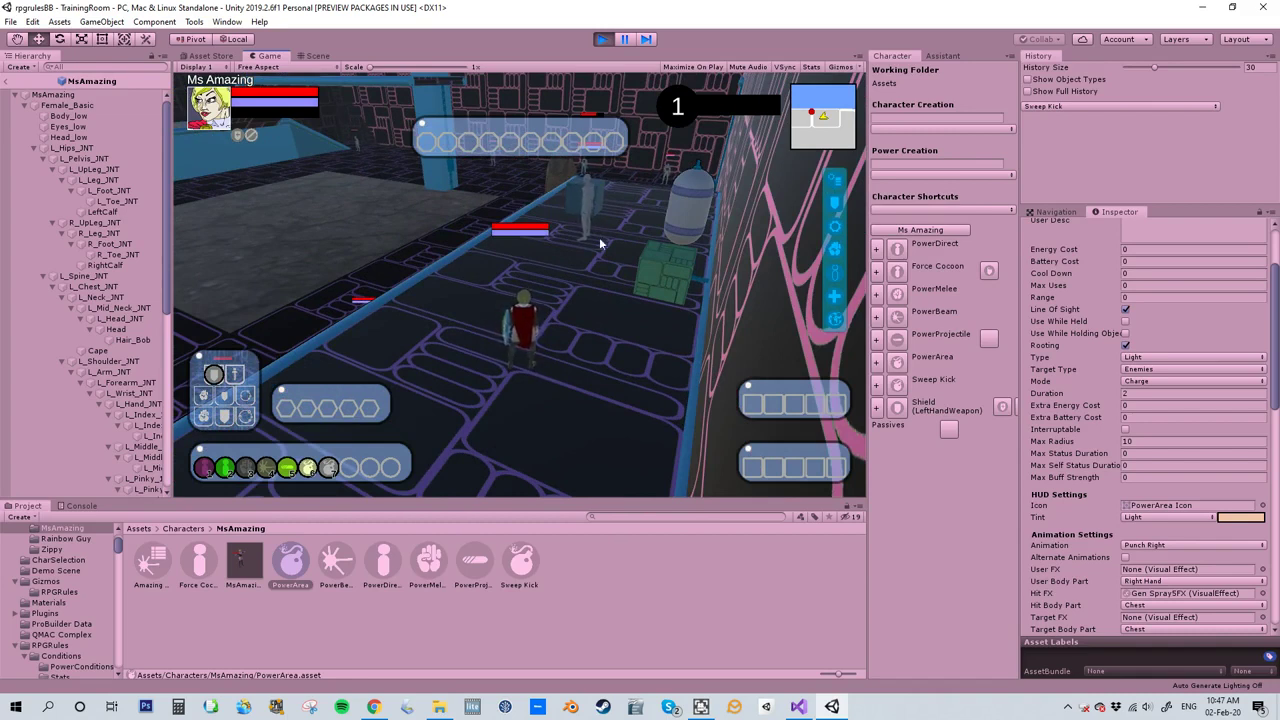
{"action": "left_click", "coordinate": [602, 39]}
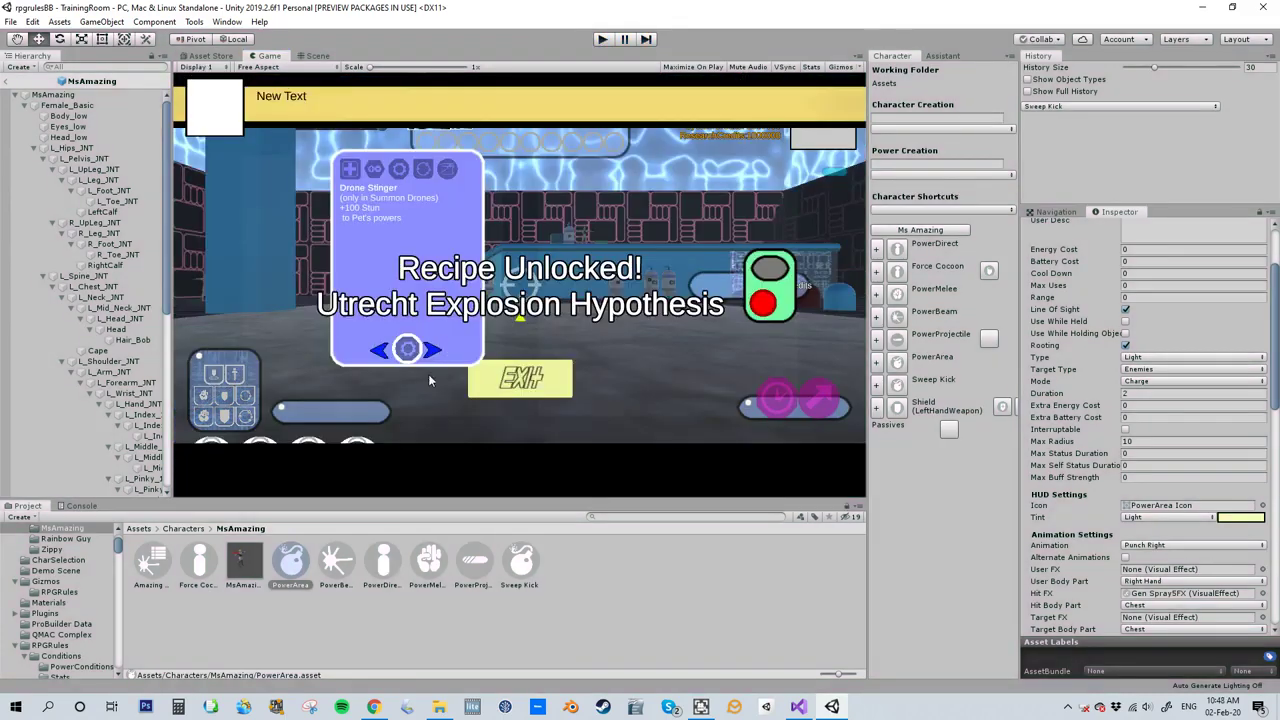
Step: Create a new PowerArea asset named Narrow Cone in the MsAmazing folder
{"action": "right_click", "coordinate": [567, 575]}
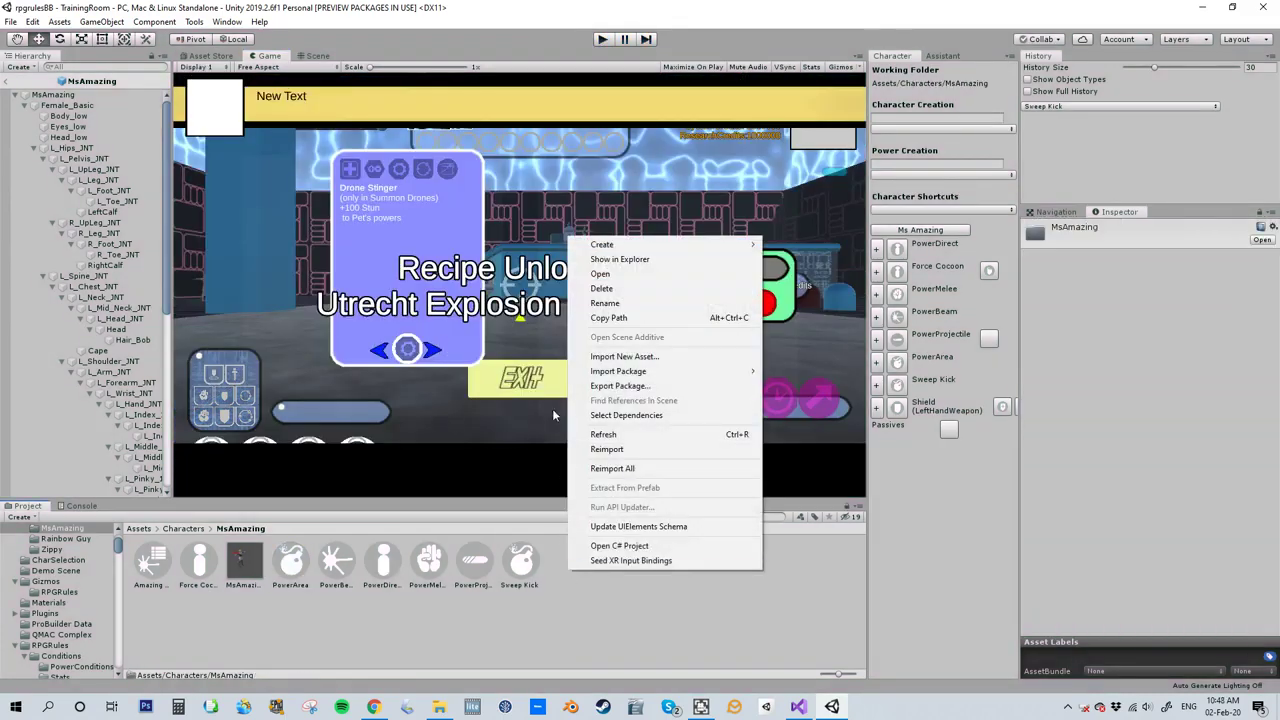
{"action": "mouse_move", "coordinate": [605, 244]}
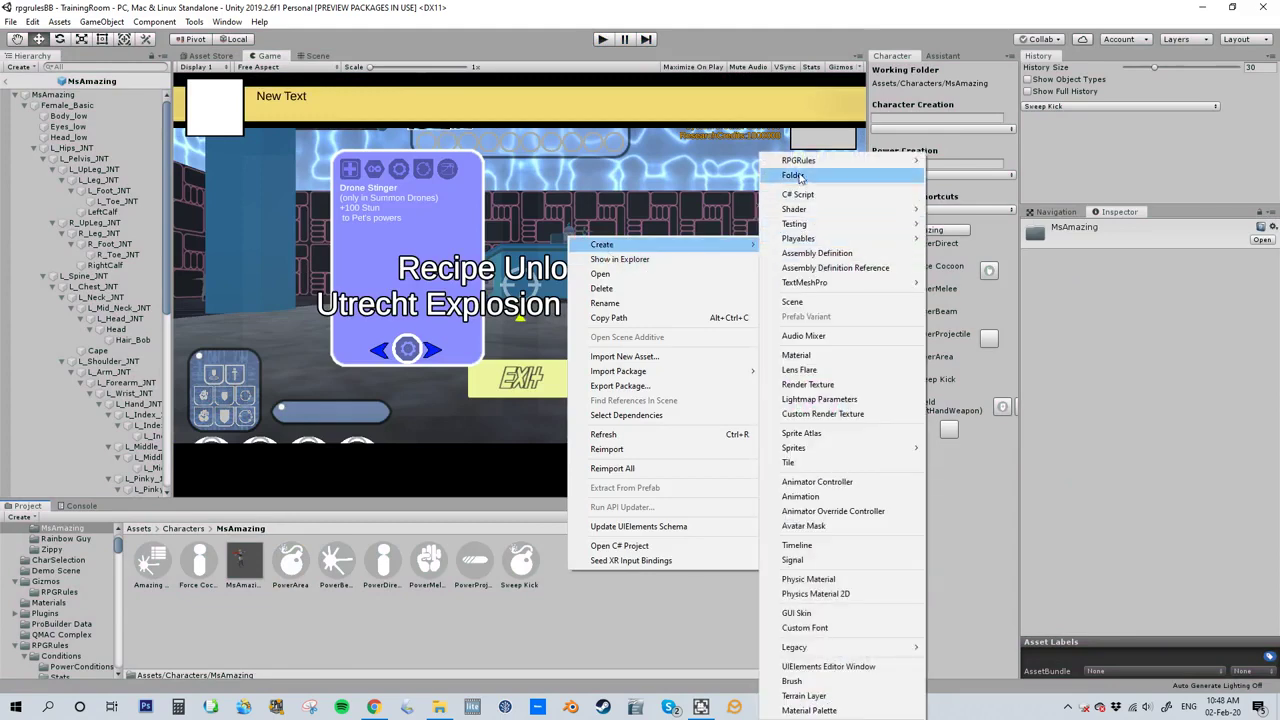
{"action": "mouse_move", "coordinate": [800, 161]}
{"action": "mouse_move", "coordinate": [956, 176]}
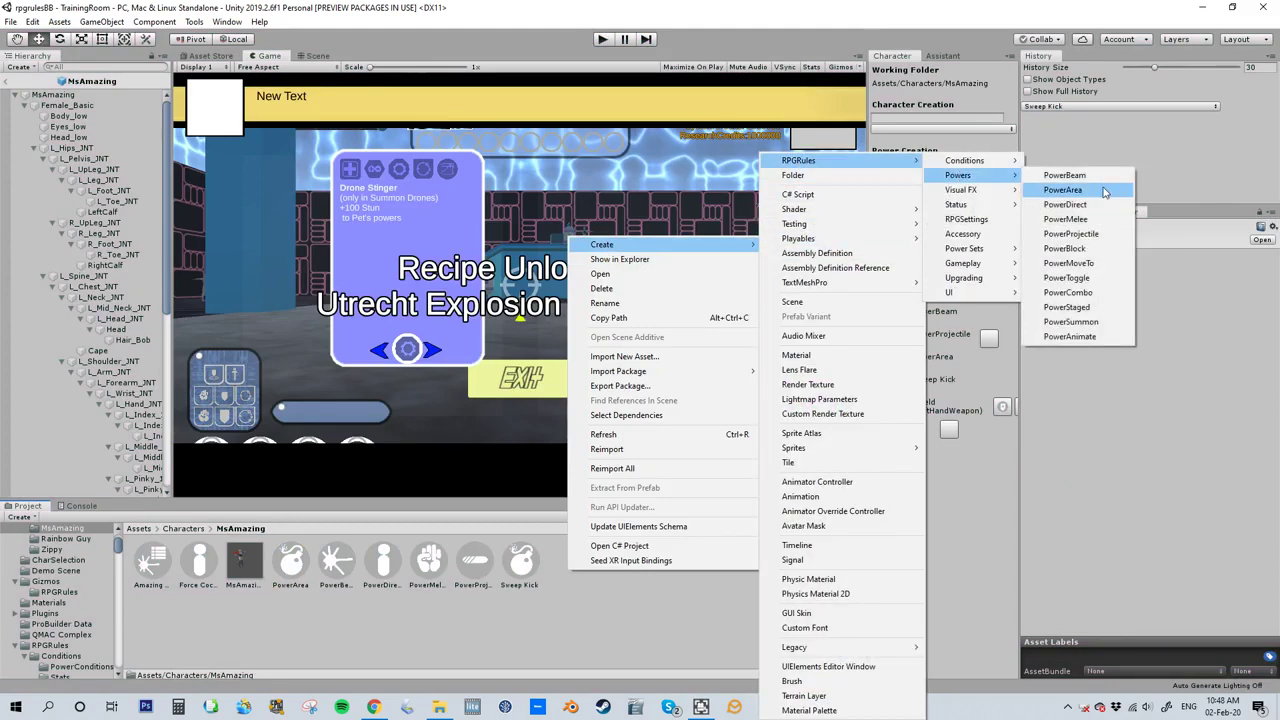
{"action": "left_click", "coordinate": [1062, 189]}
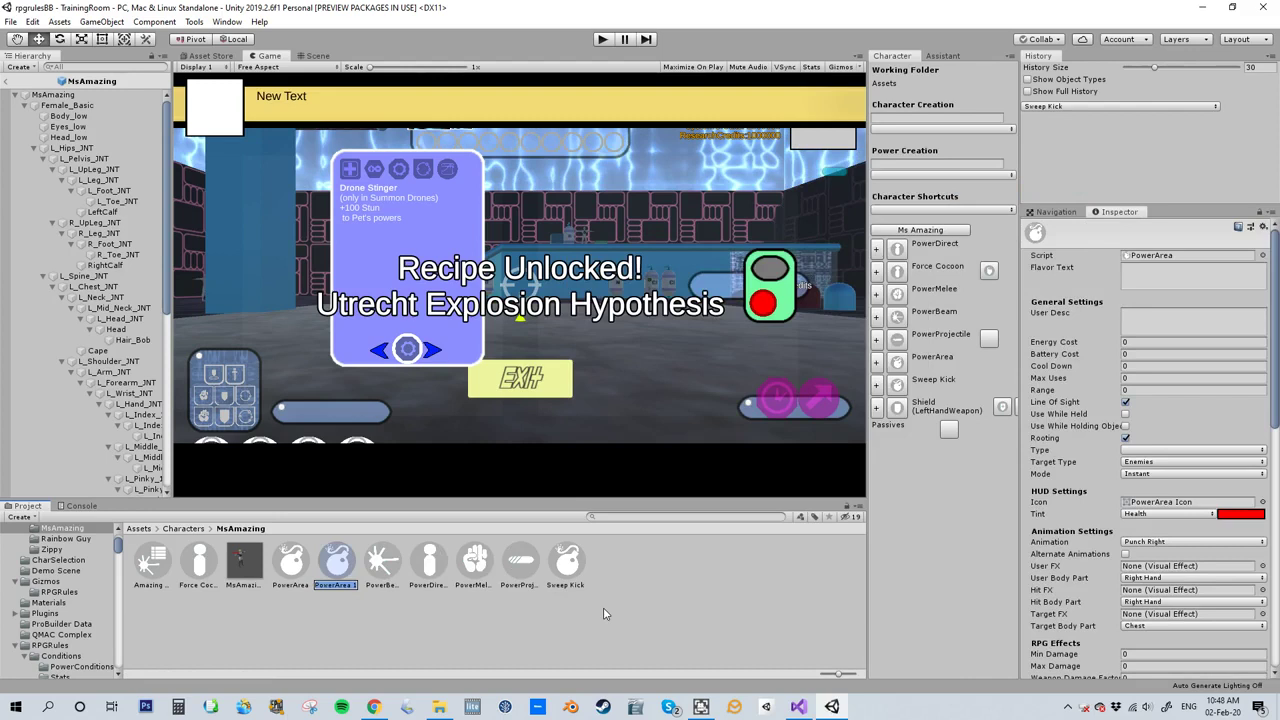
{"action": "type", "text": "Narrow Cone"}
{"action": "key", "text": "Return"}
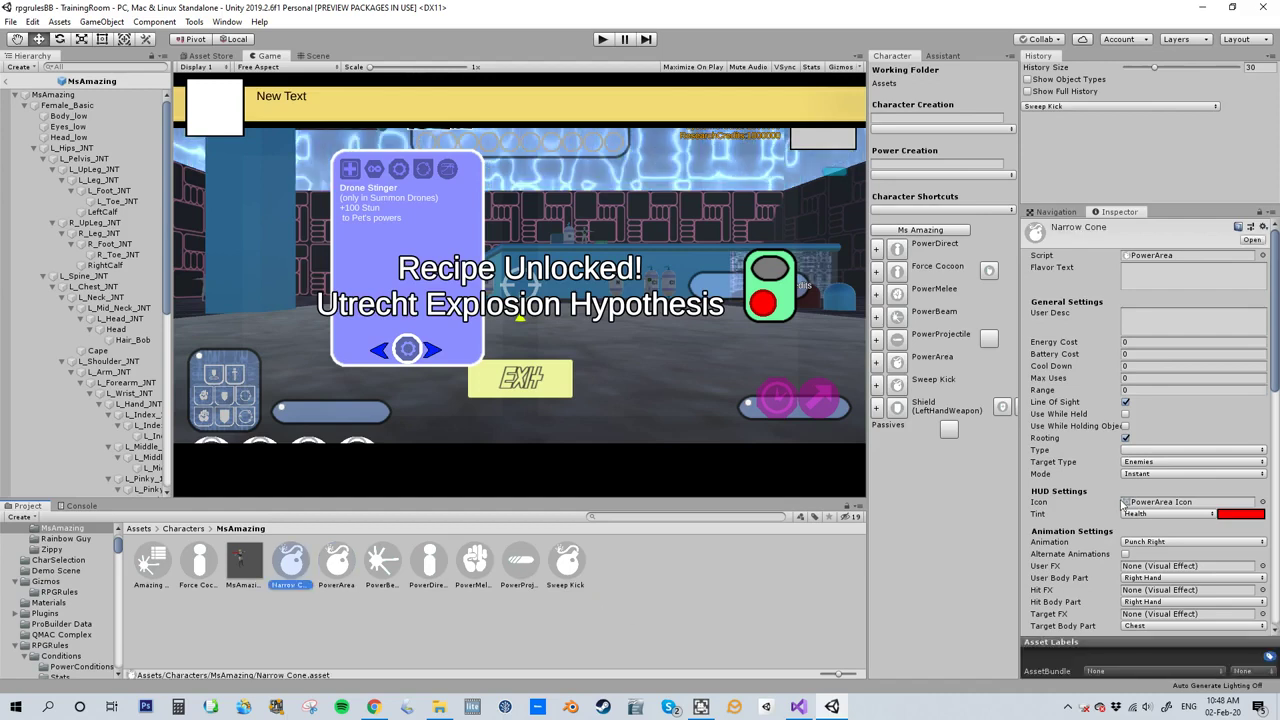
Step: Set Narrow Cone's tint to Cold and its animation to Area
{"action": "left_click", "coordinate": [1161, 515]}
{"action": "left_click", "coordinate": [1166, 292]}
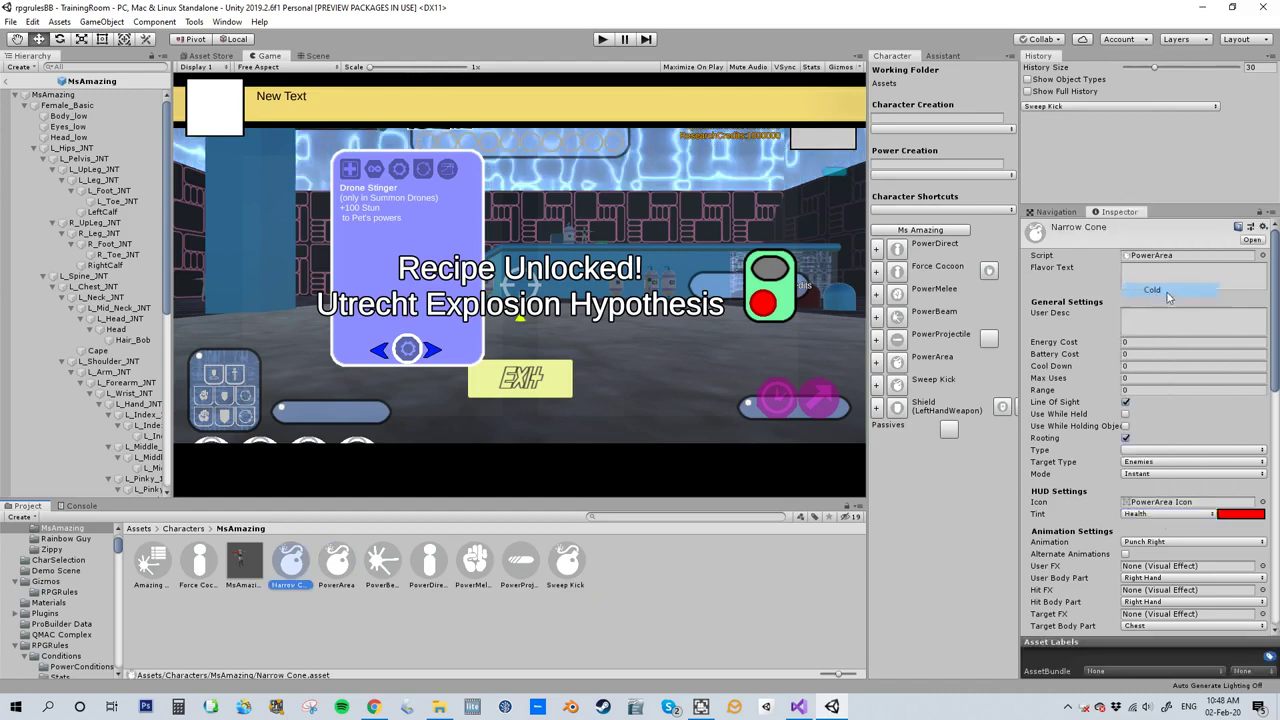
{"action": "left_click", "coordinate": [1163, 541]}
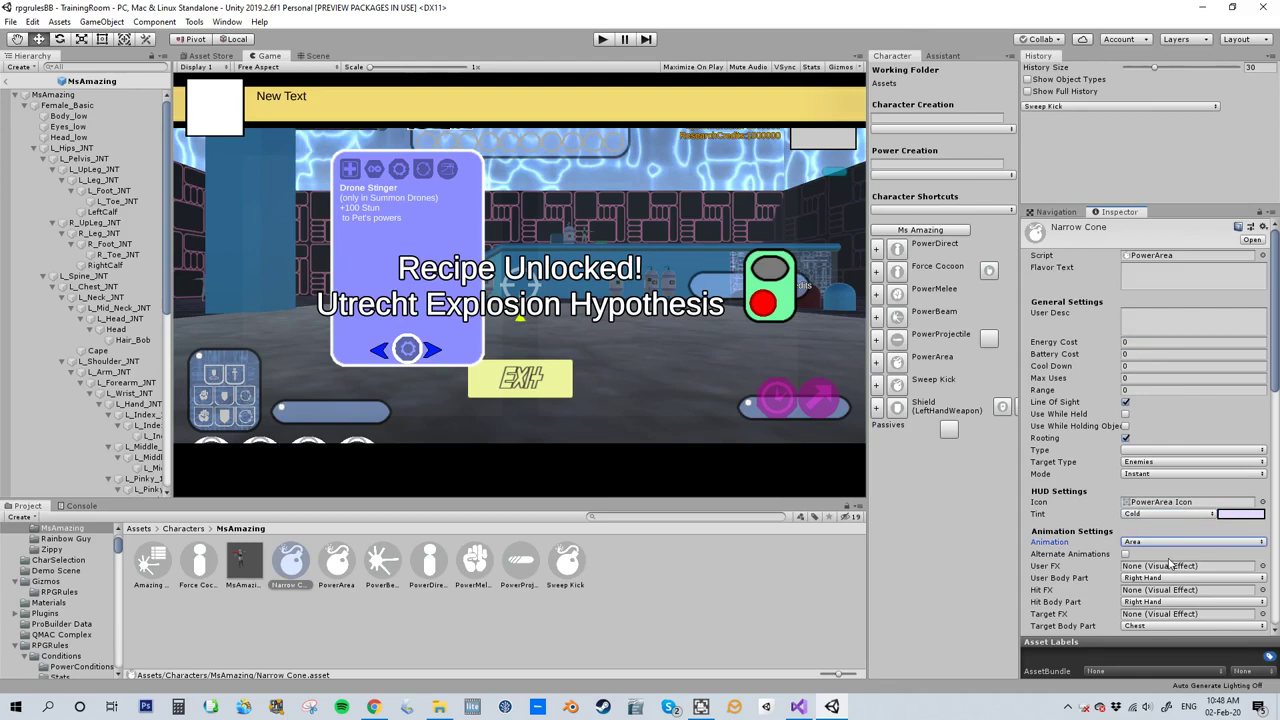
Step: Assign BreathFX as Narrow Cone's Hit FX and TwinklesFX as its Target FX
{"action": "left_click", "coordinate": [1262, 590]}
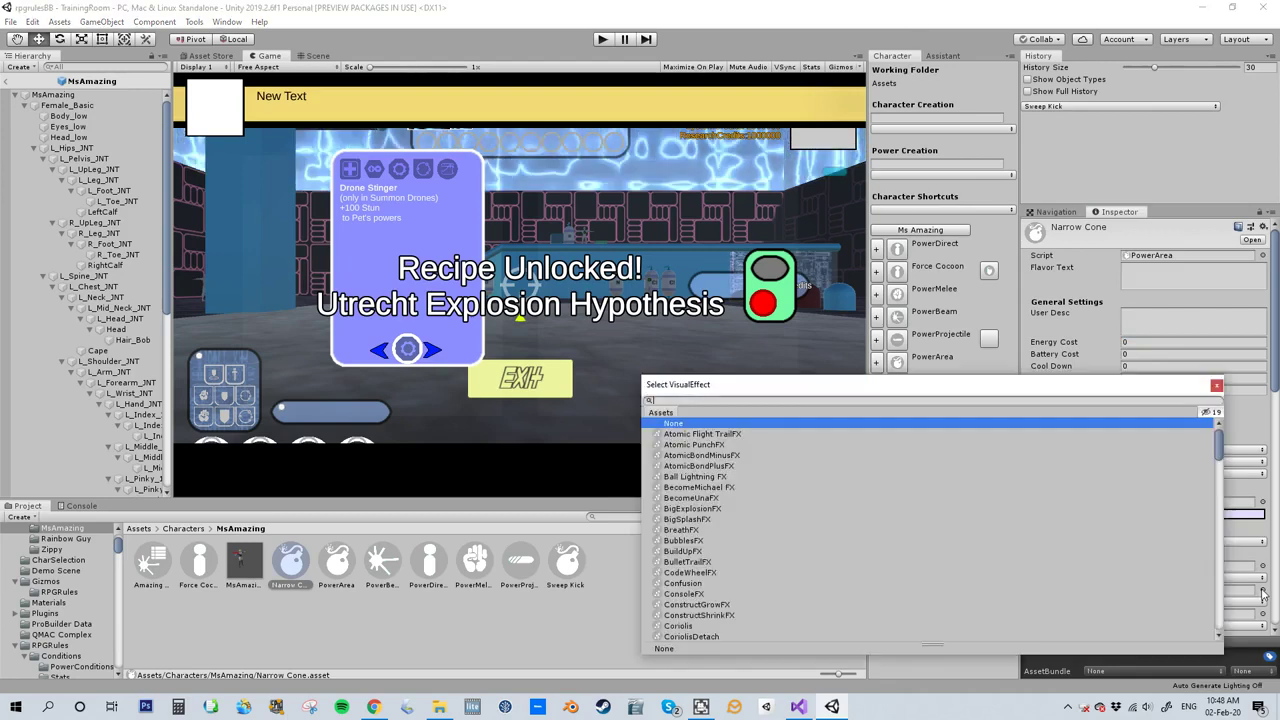
{"action": "type", "text": "breath"}
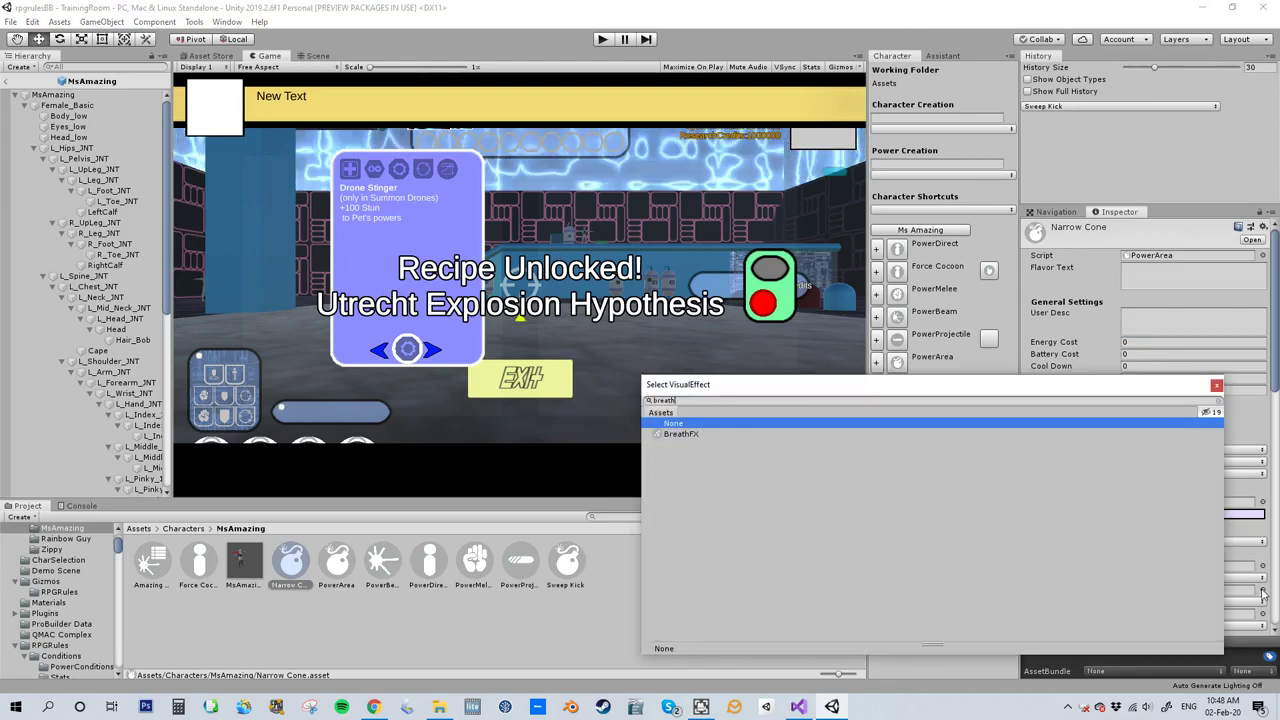
{"action": "double_click", "coordinate": [671, 435]}
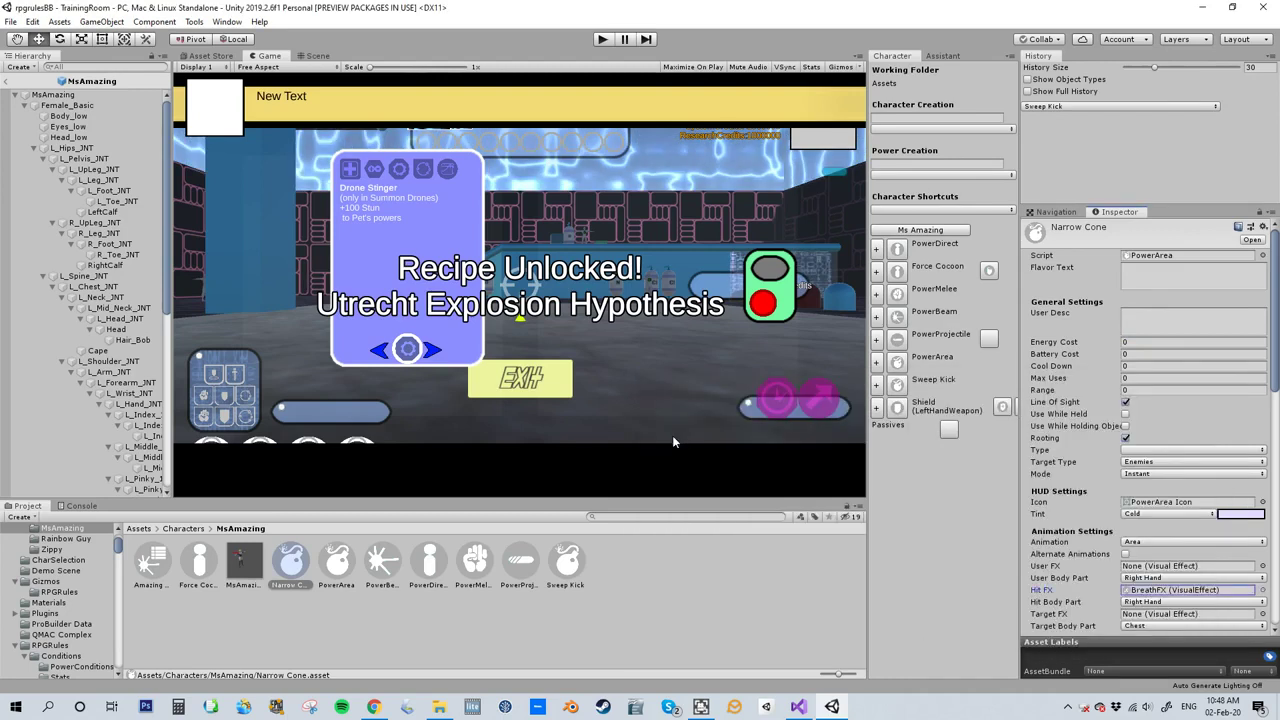
{"action": "scroll", "coordinate": [1130, 570], "scroll_direction": "down", "scroll_amount": 3}
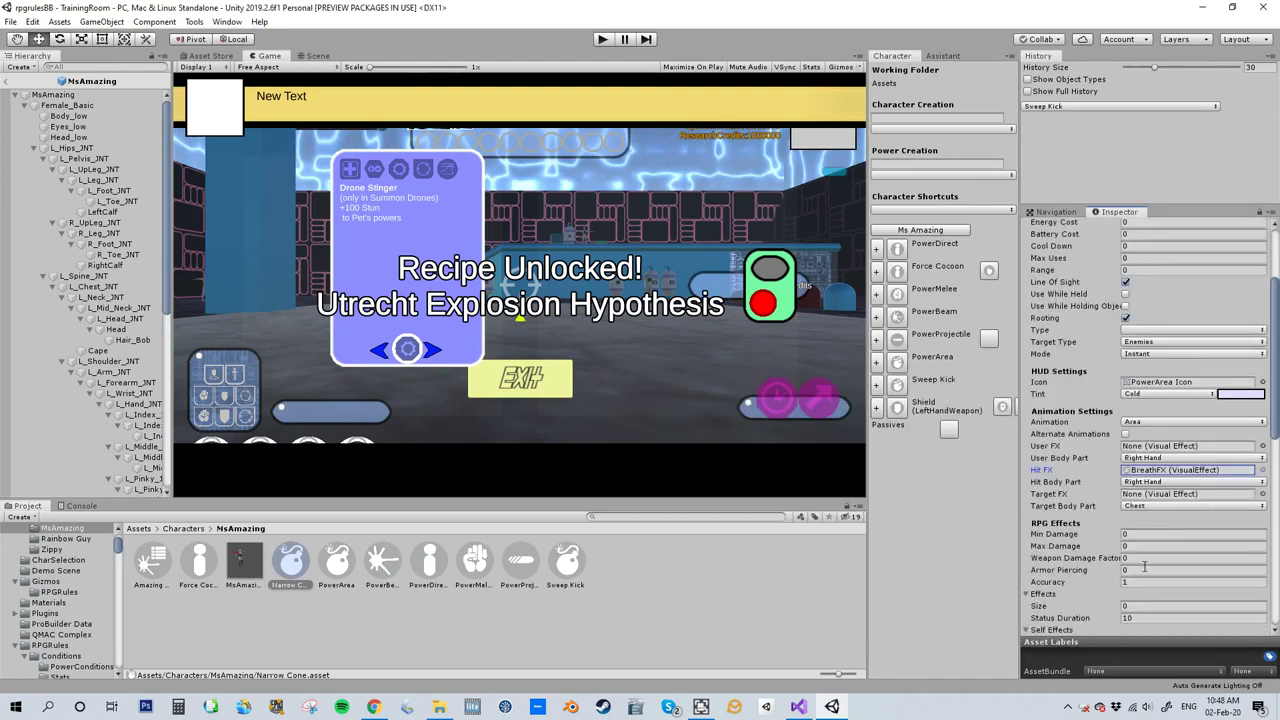
{"action": "left_click", "coordinate": [1262, 494]}
{"action": "type", "text": "twink"}
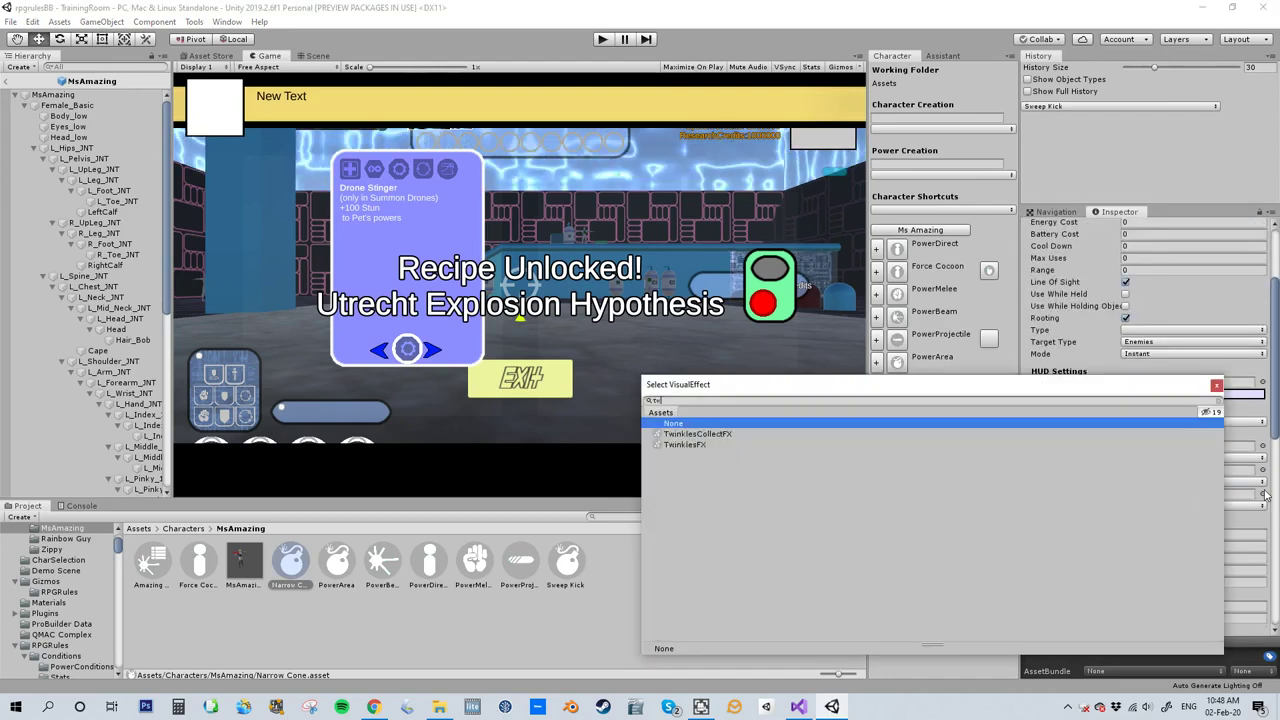
{"action": "double_click", "coordinate": [707, 444]}
Step: Set Narrow Cone's minimum damage to 5 and maximum damage to 10
{"action": "left_click", "coordinate": [1136, 535]}
{"action": "type", "text": "5"}
{"action": "left_click", "coordinate": [1133, 545]}
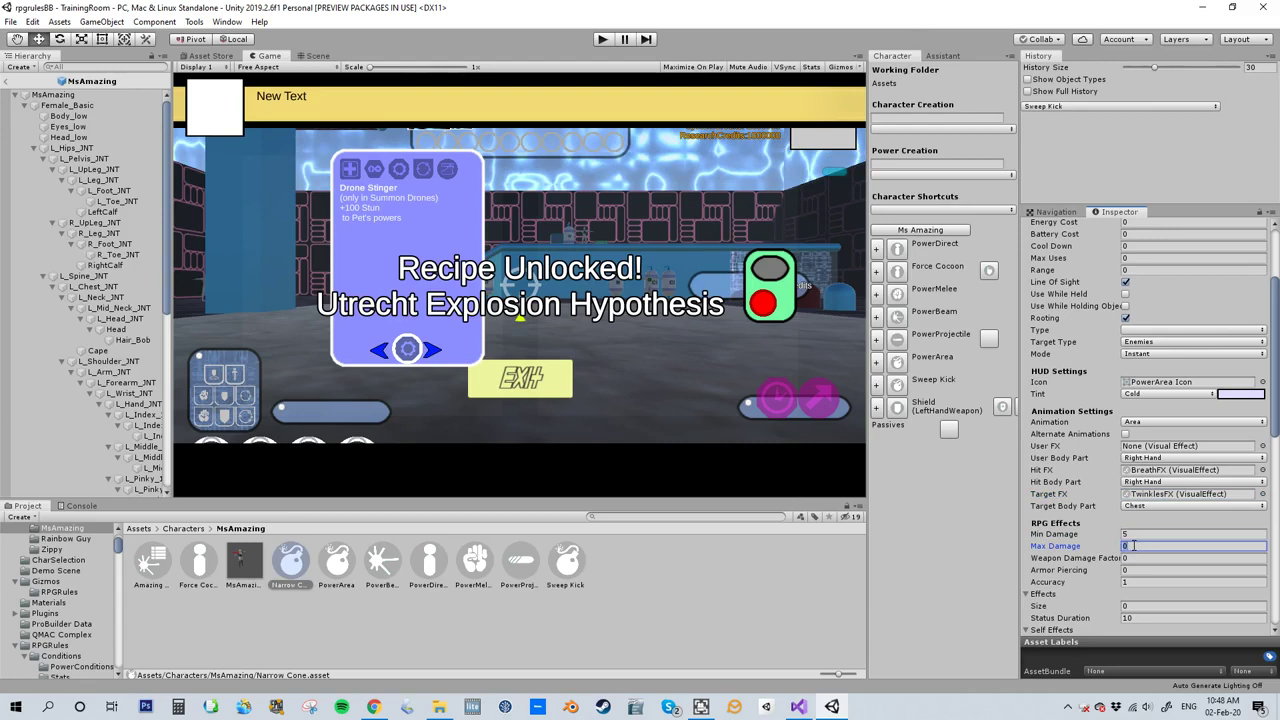
{"action": "type", "text": "10"}
Step: Give Narrow Cone a radius of 10 and an angle of 30, and add it to MsAmazing's active powers
{"action": "scroll", "coordinate": [1099, 555], "scroll_direction": "down", "scroll_amount": 3}
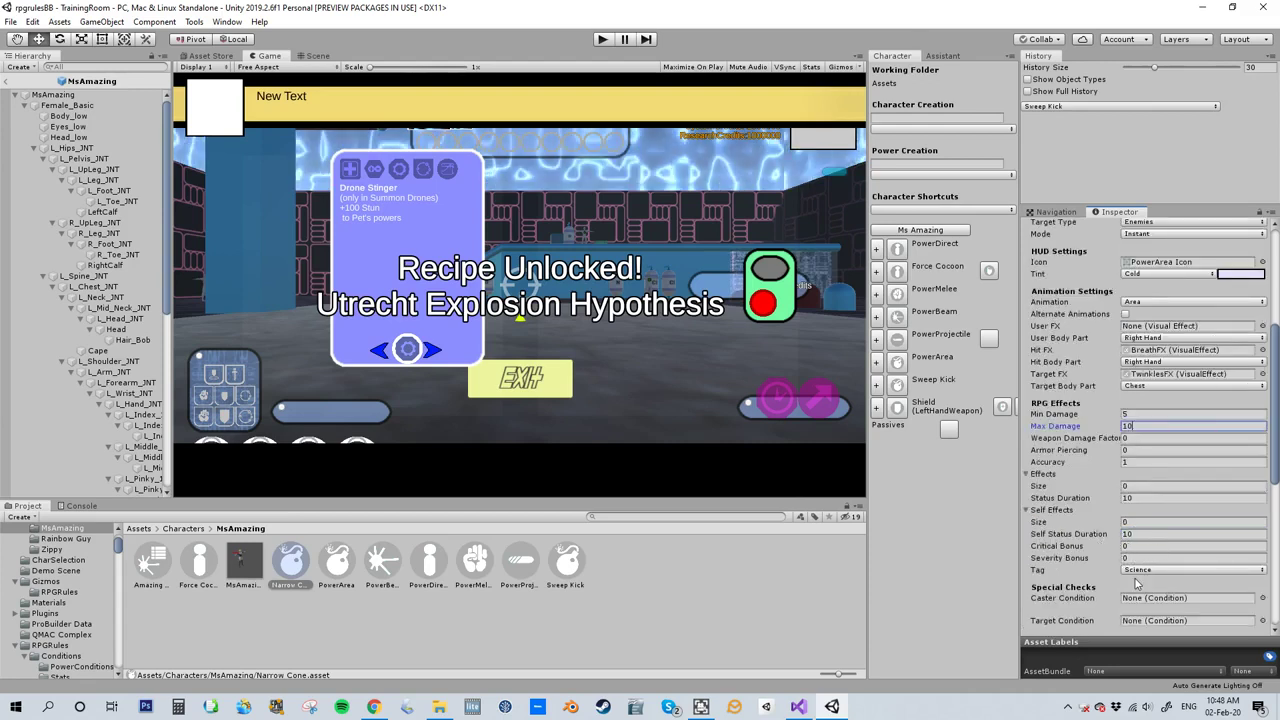
{"action": "scroll", "coordinate": [1092, 558], "scroll_direction": "down", "scroll_amount": 5}
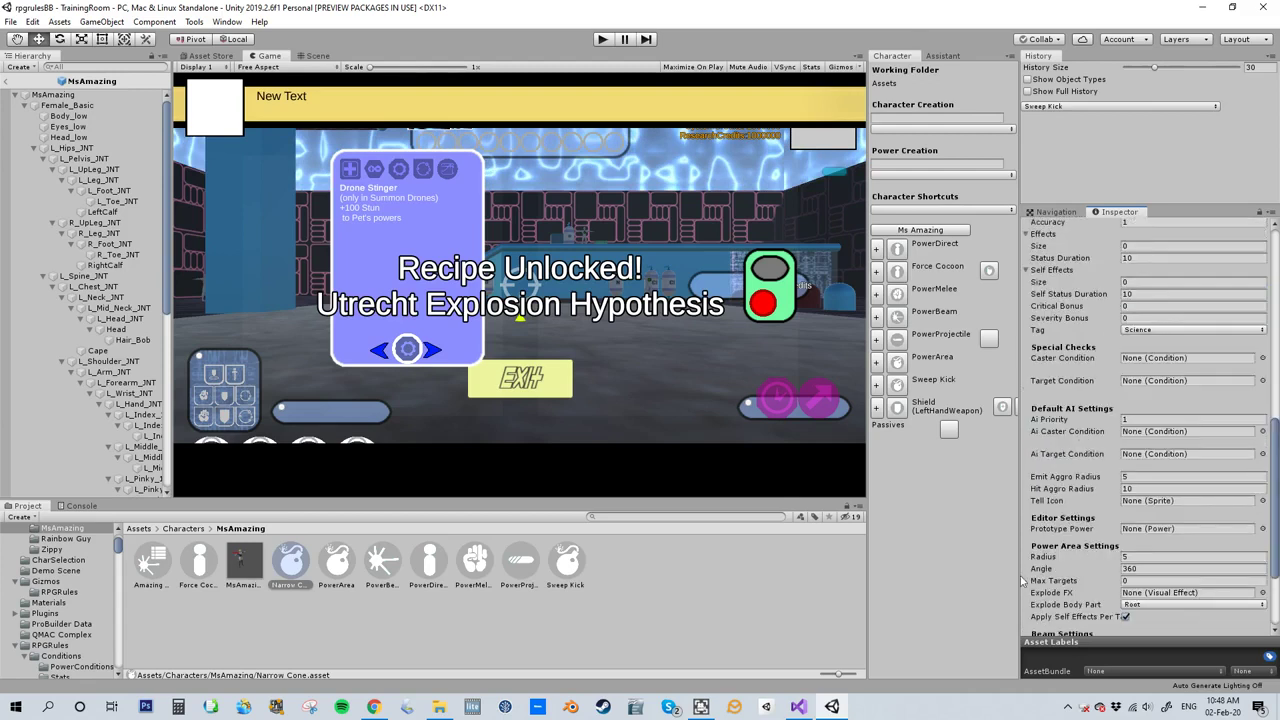
{"action": "scroll", "coordinate": [1115, 563], "scroll_direction": "down", "scroll_amount": 3}
{"action": "left_click", "coordinate": [1145, 439]}
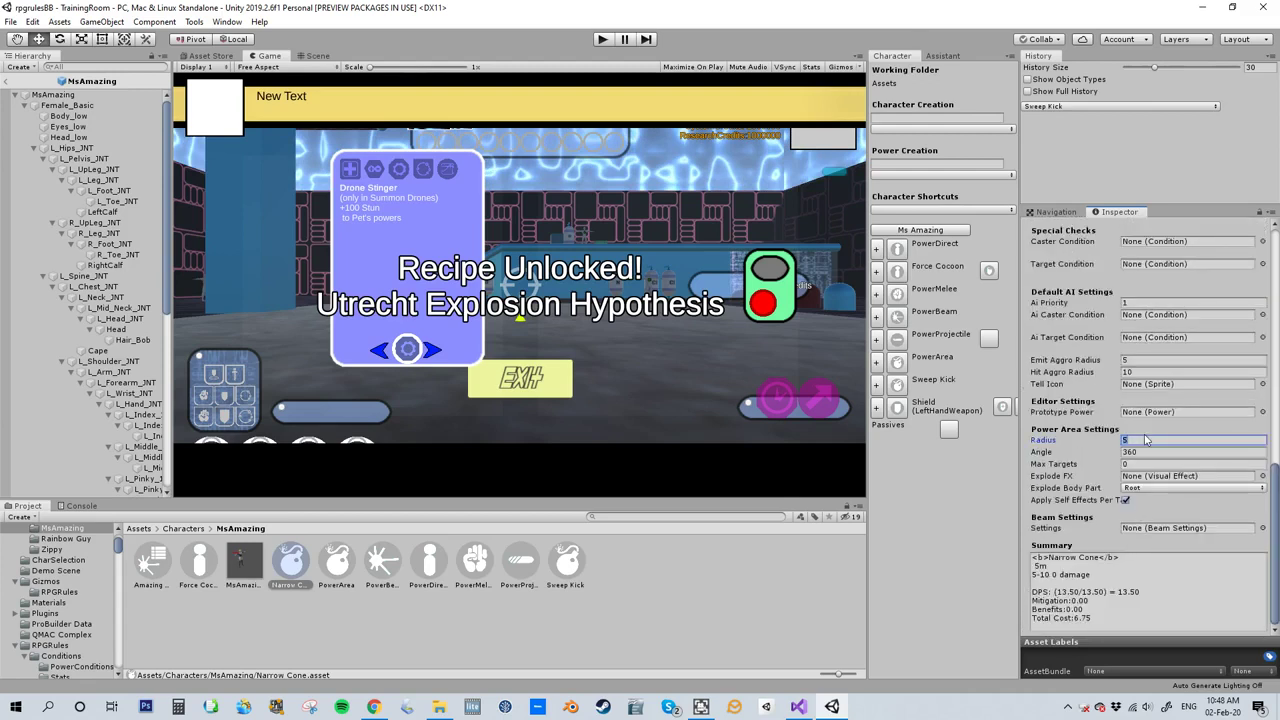
{"action": "type", "text": "10"}
{"action": "left_click", "coordinate": [1144, 452]}
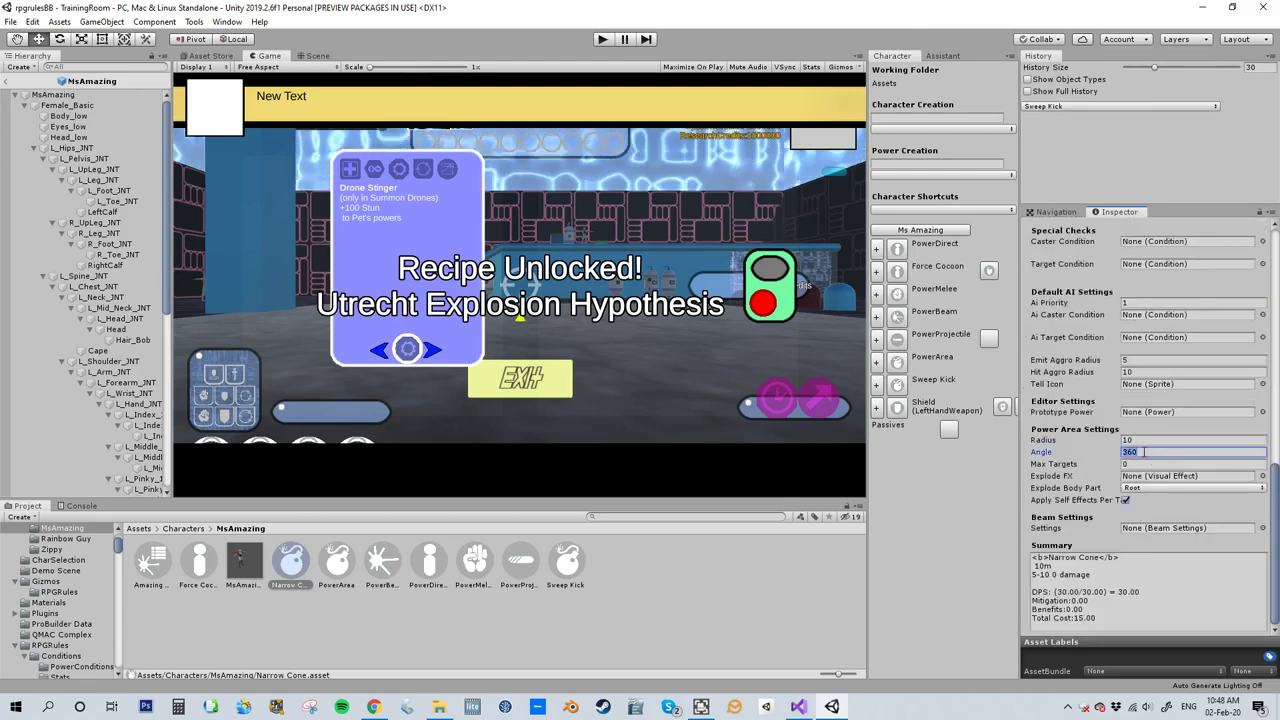
{"action": "type", "text": "30"}
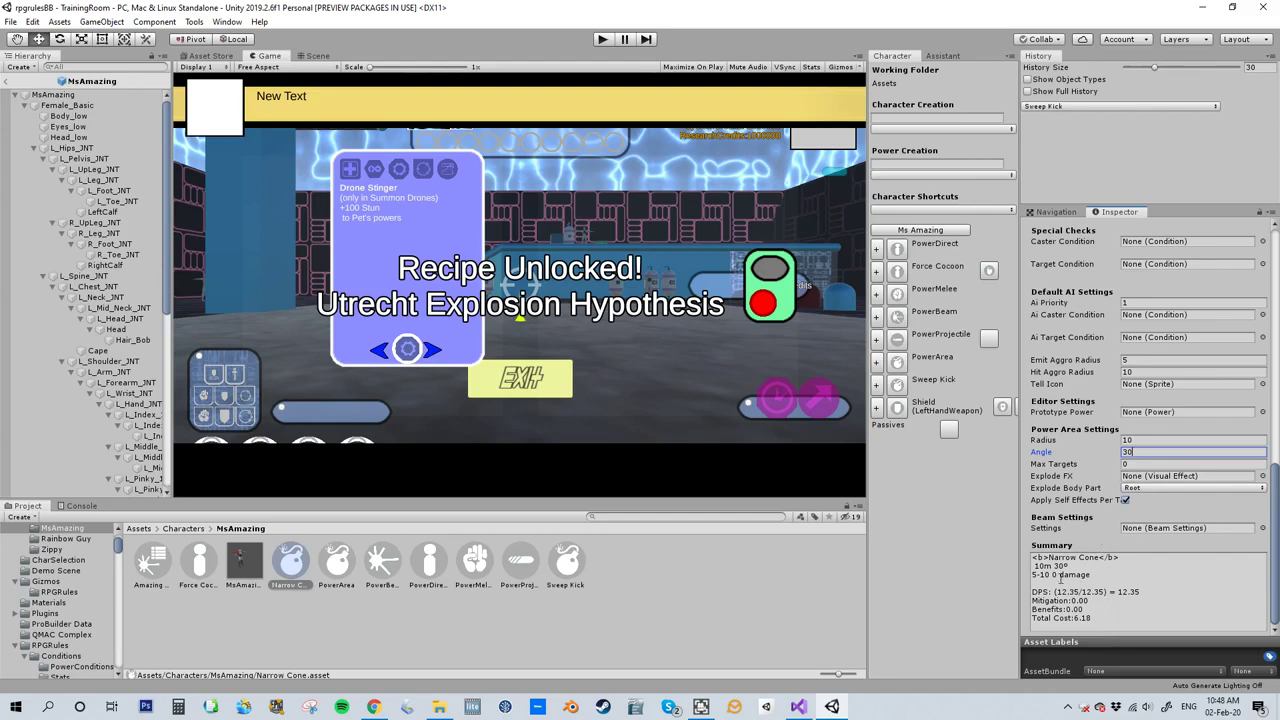
{"action": "left_click", "coordinate": [243, 570]}
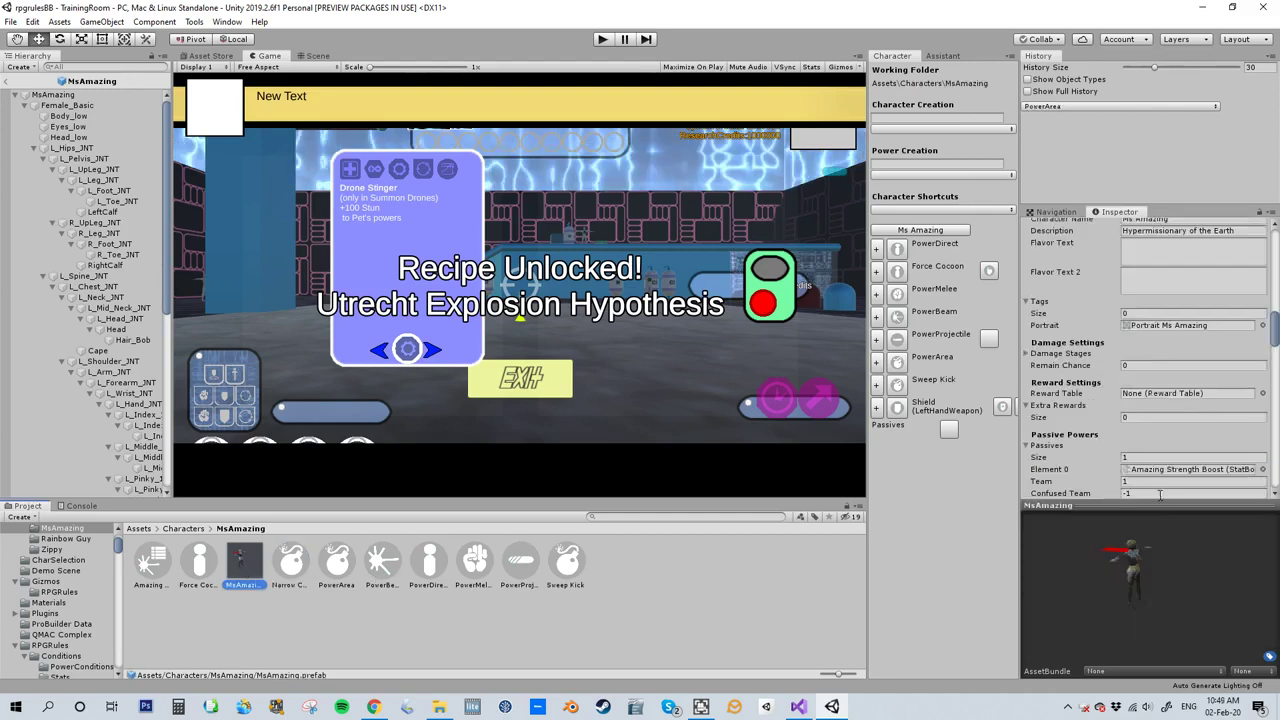
{"action": "left_click_drag", "start_coordinate": [280, 570], "coordinate": [1046, 318]}
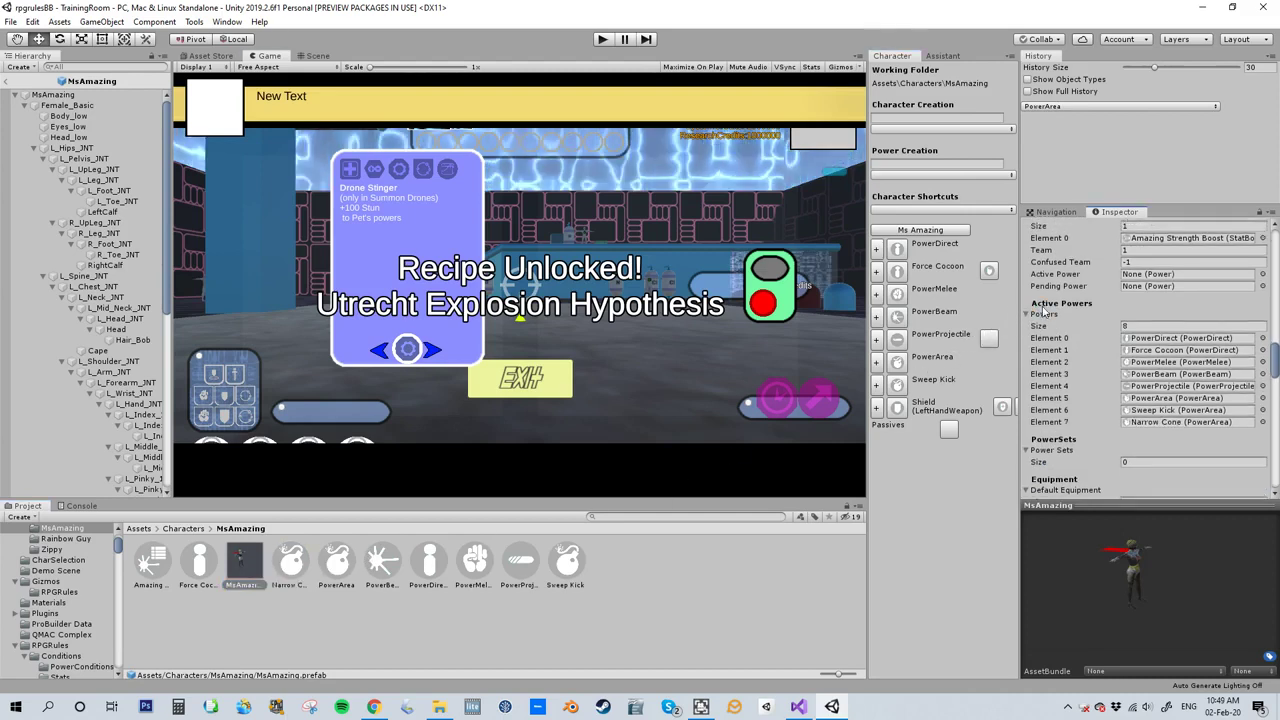
Step: Duplicate the Narrow Cone asset and rename the copy Wide Cone 1
{"action": "left_click", "coordinate": [292, 566]}
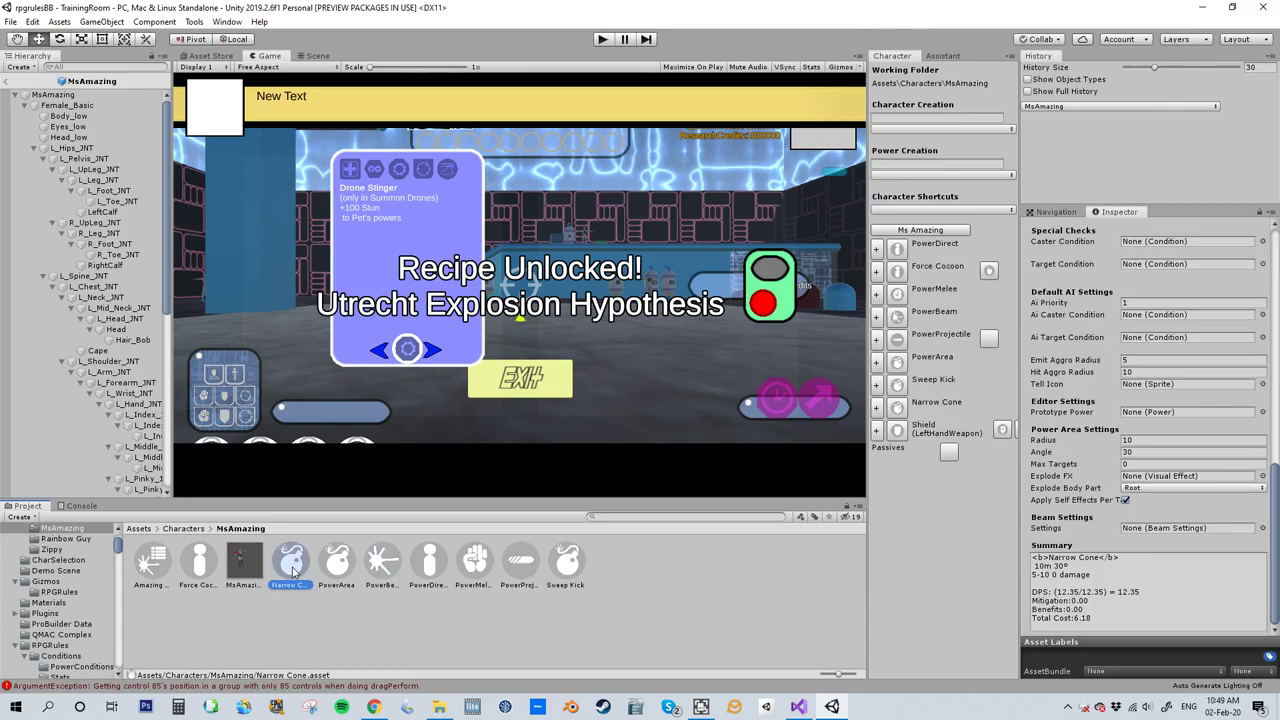
{"action": "key", "text": "ctrl+d"}
{"action": "key", "text": "F2"}
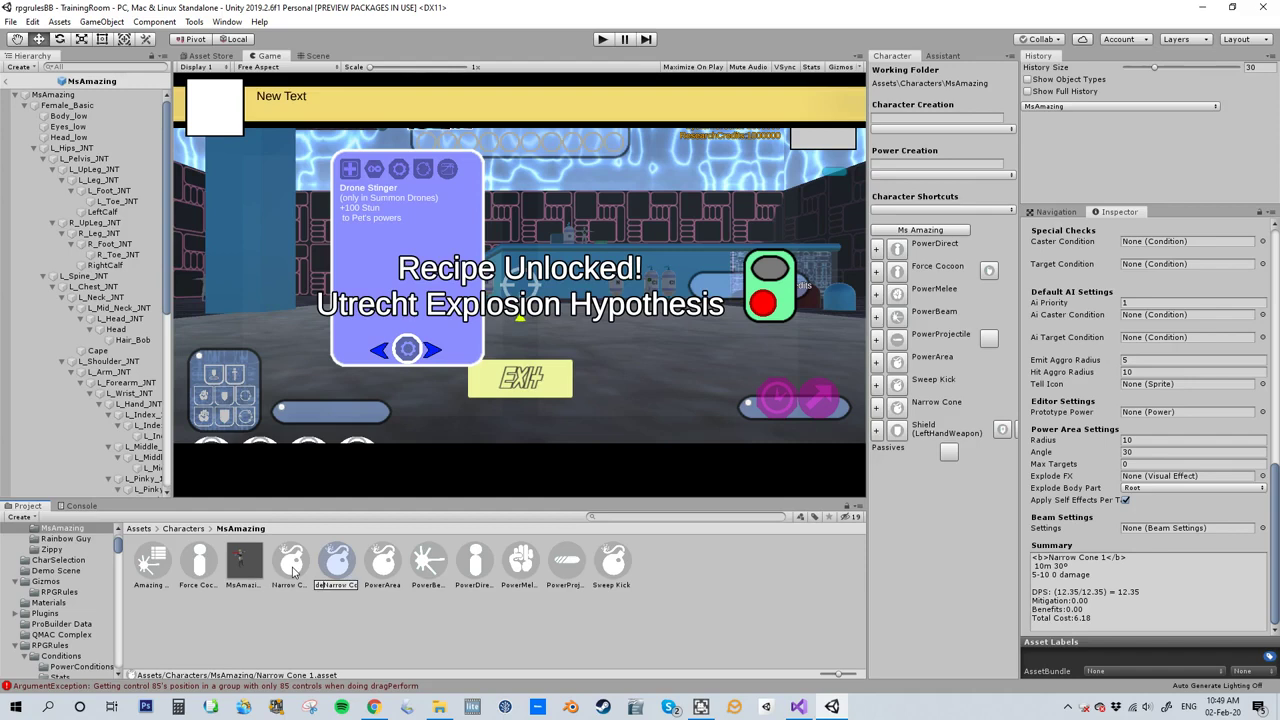
{"action": "key", "text": "Delete"}
{"action": "key", "text": "Delete"}
{"action": "key", "text": "Delete"}
{"action": "key", "text": "Return"}
Step: Add Wide Cone 1 to the MsAmazing prefab's list of active powers
{"action": "left_click", "coordinate": [243, 562]}
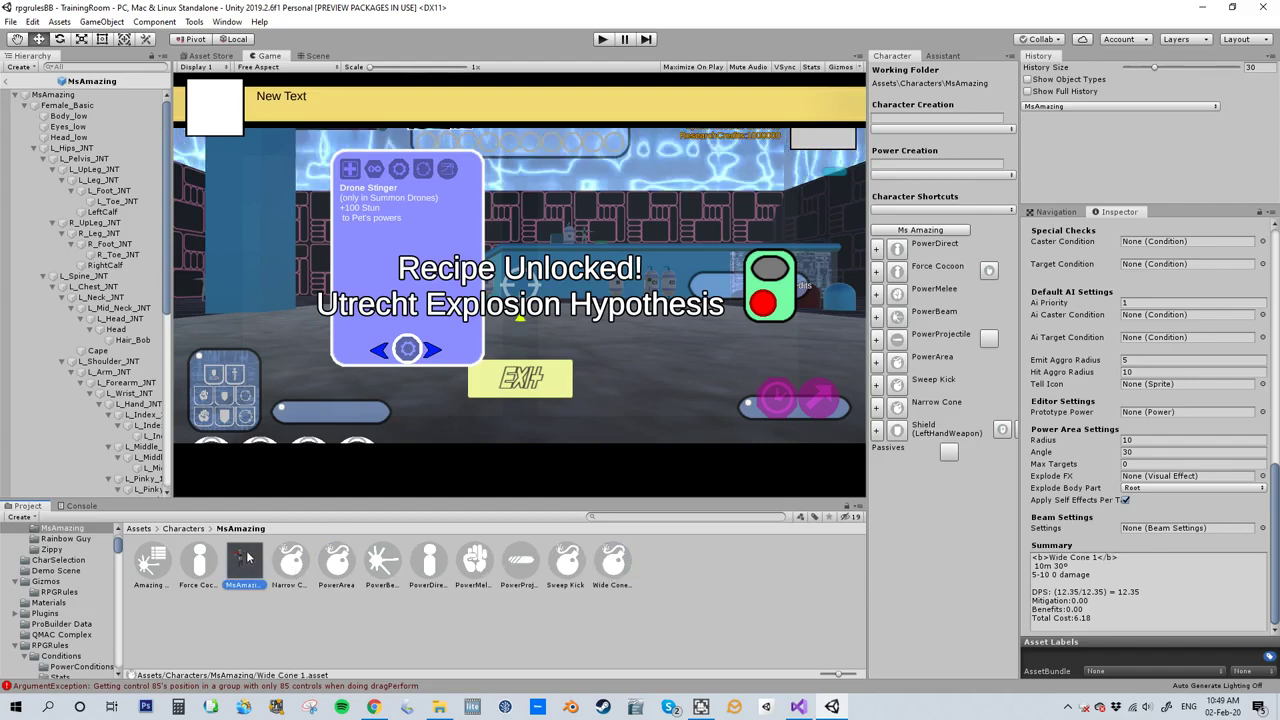
{"action": "scroll", "coordinate": [1031, 389], "scroll_direction": "down", "scroll_amount": 8}
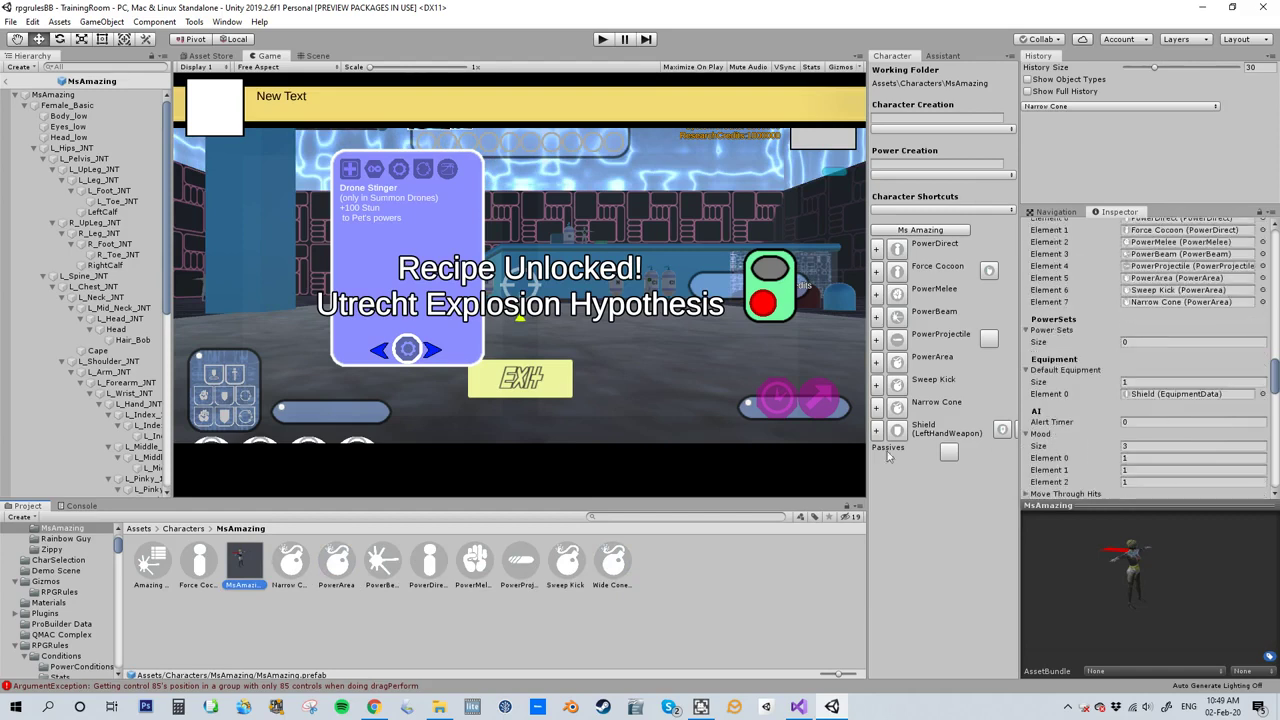
{"action": "scroll", "coordinate": [1075, 413], "scroll_direction": "up", "scroll_amount": 3}
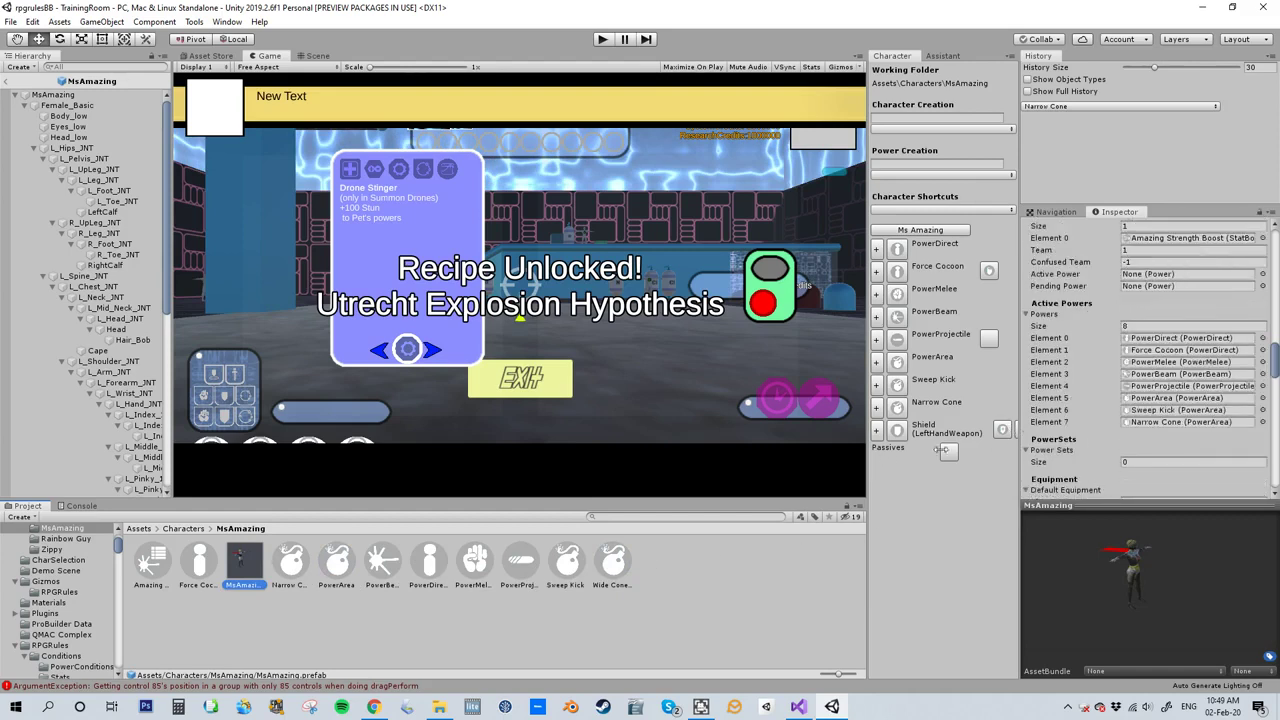
{"action": "left_click_drag", "start_coordinate": [628, 548], "coordinate": [1045, 316]}
Step: Change the angle in Wide Cone 1's power area settings and deselect the asset
{"action": "left_click", "coordinate": [616, 570]}
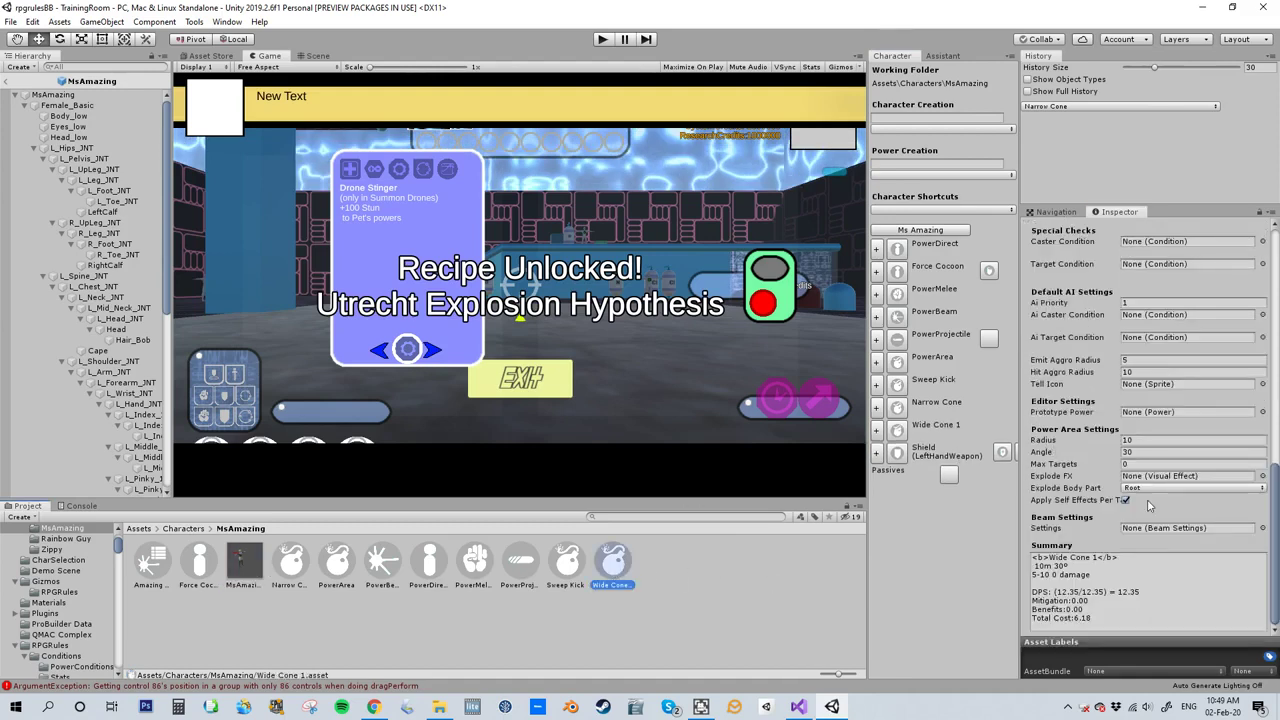
{"action": "left_click", "coordinate": [1133, 452]}
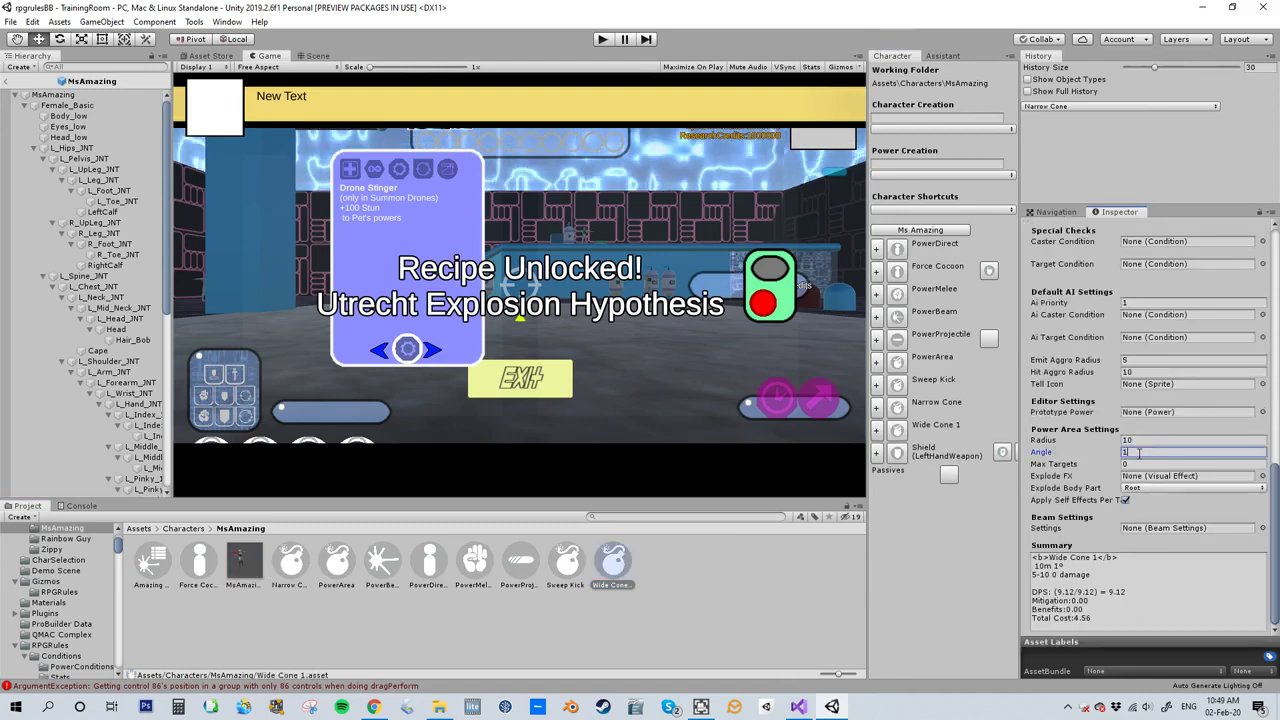
{"action": "left_click", "coordinate": [740, 576]}
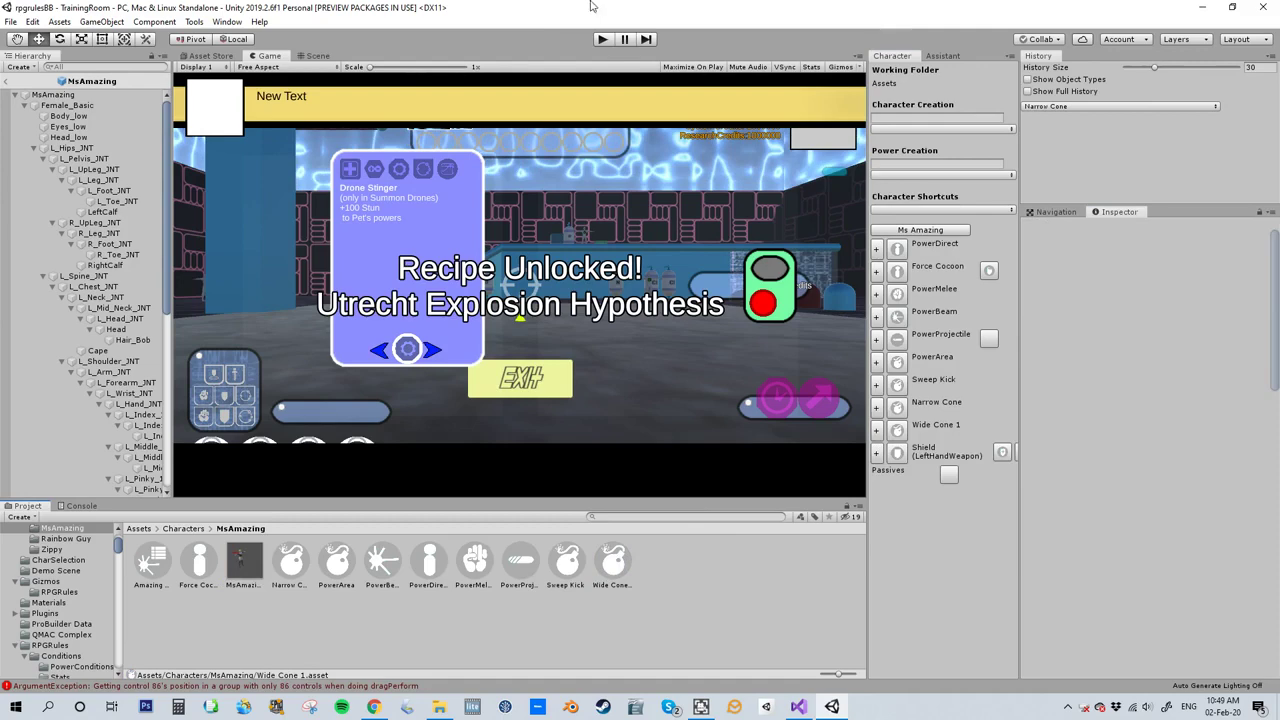
Step: Run the game, target a Test Dummy, try the Narrow Cone power on it, and stop play mode
{"action": "left_click", "coordinate": [602, 40]}
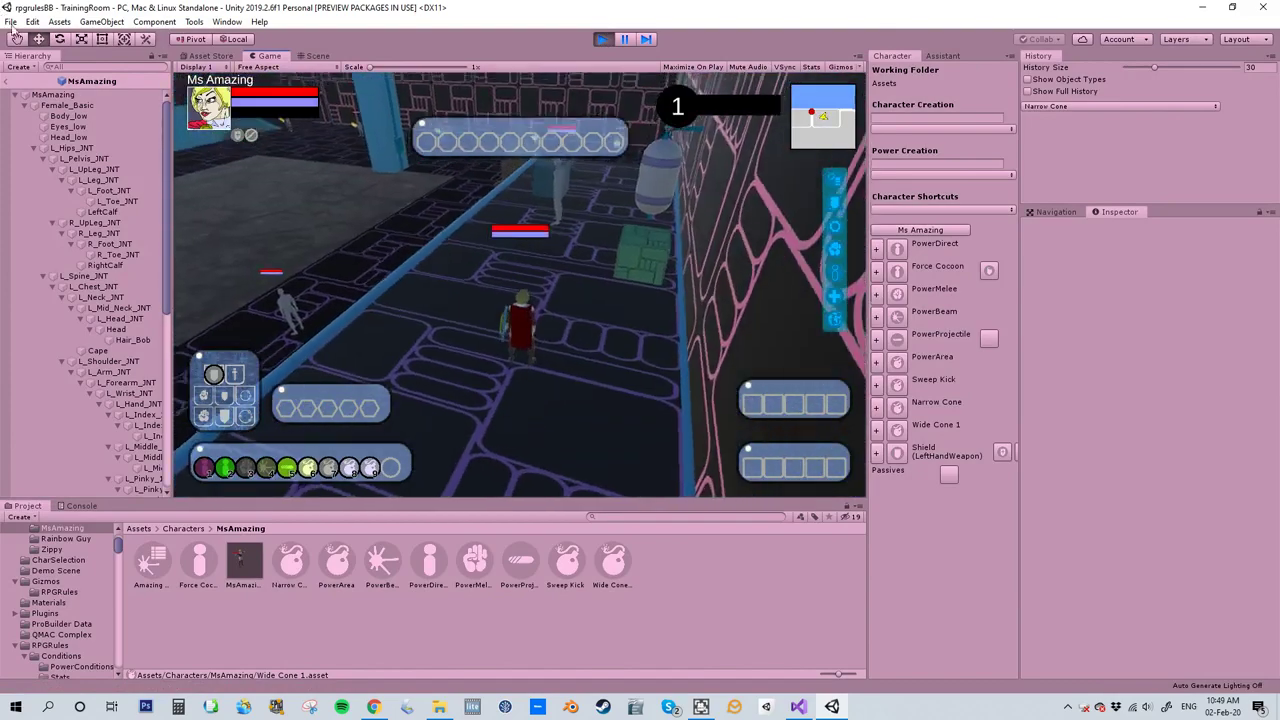
{"action": "key", "text": "Tab"}
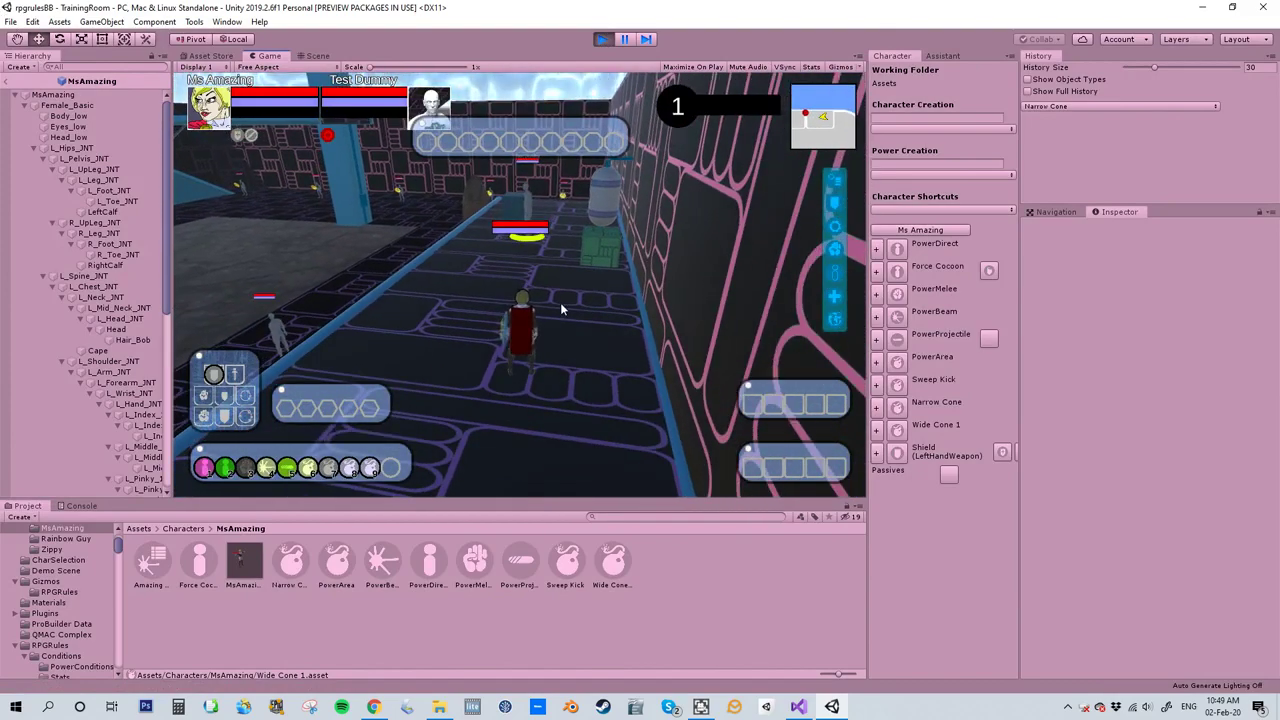
{"action": "left_click", "coordinate": [348, 470]}
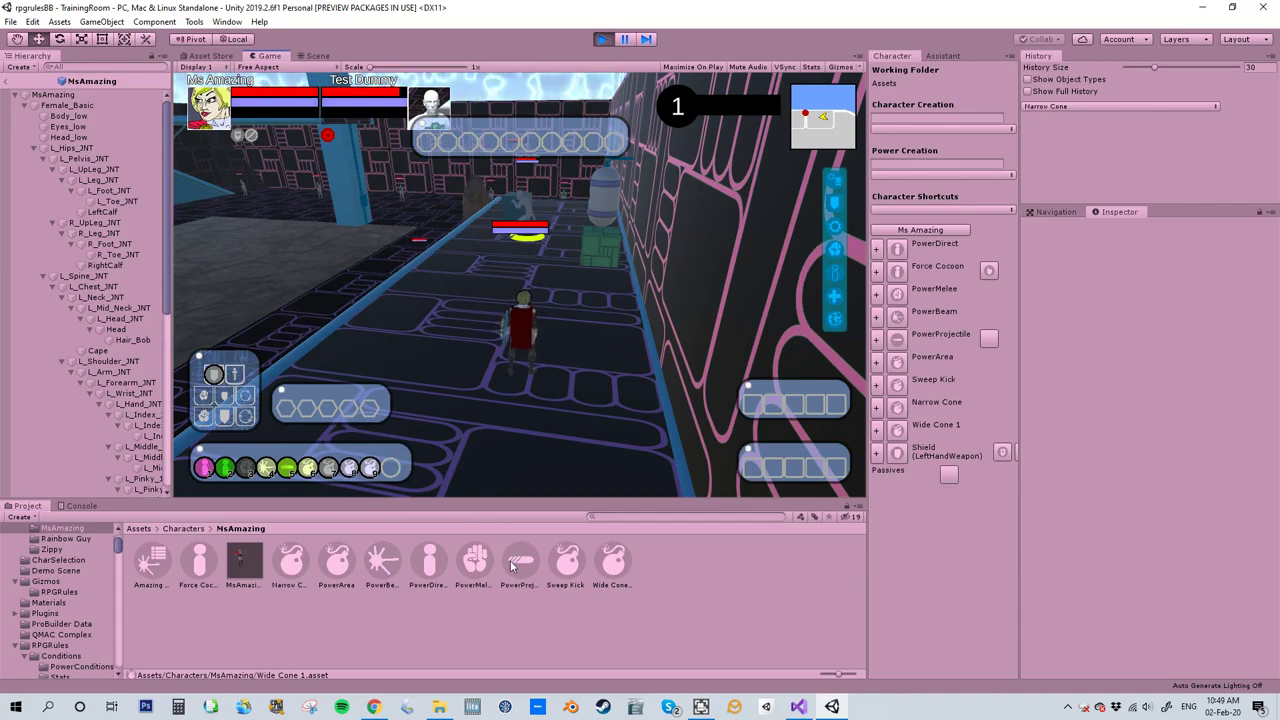
{"action": "left_click", "coordinate": [601, 40]}
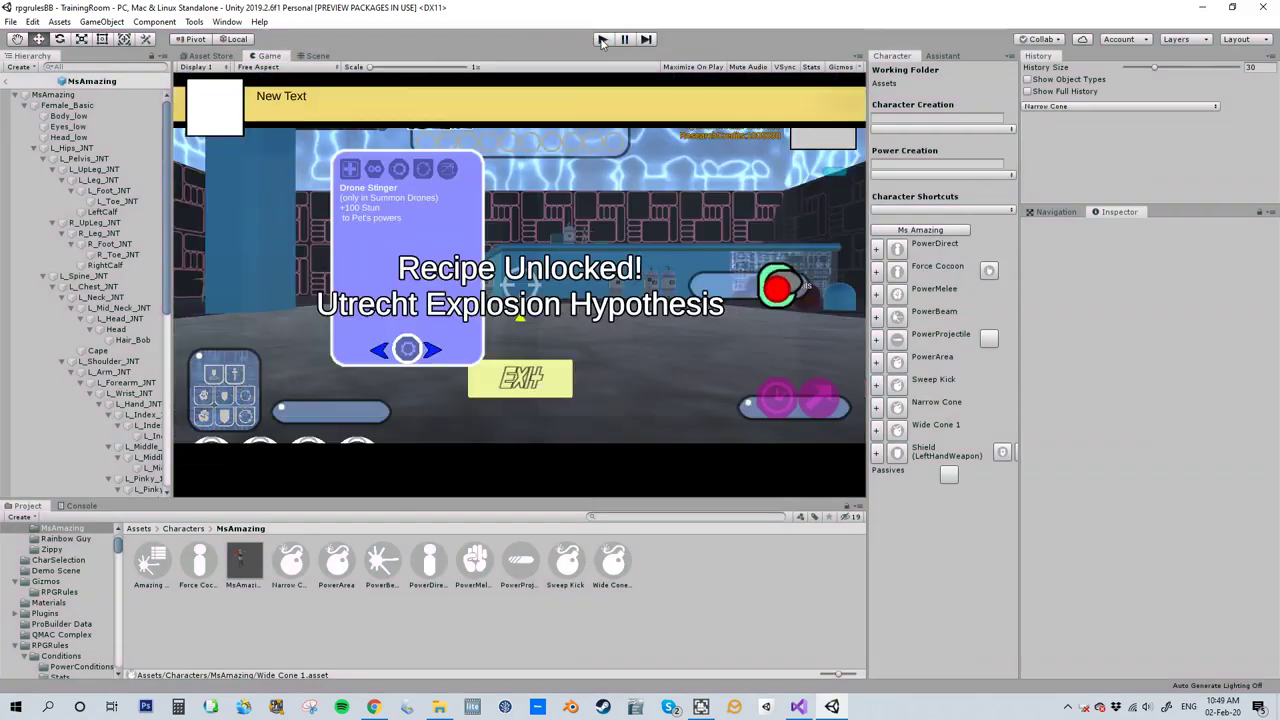
Step: Set Wide Cone 1's Hit Body Part to Head
{"action": "left_click", "coordinate": [616, 563]}
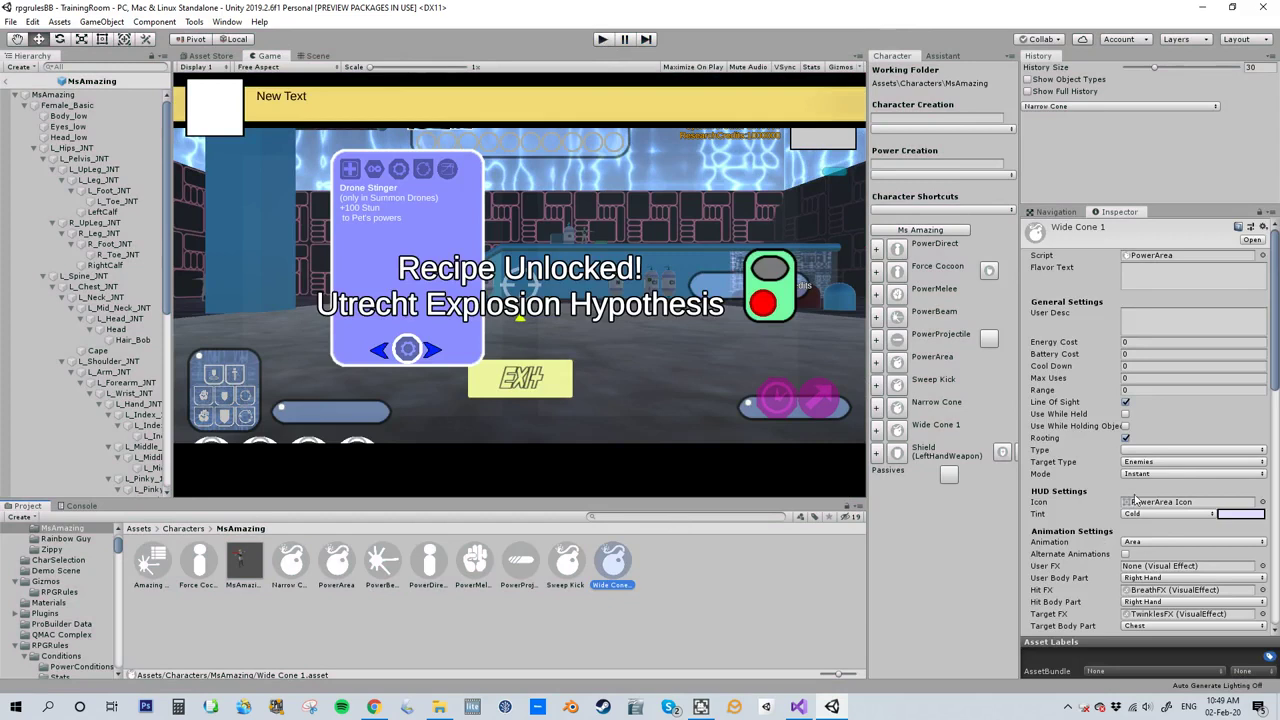
{"action": "left_click", "coordinate": [1176, 602]}
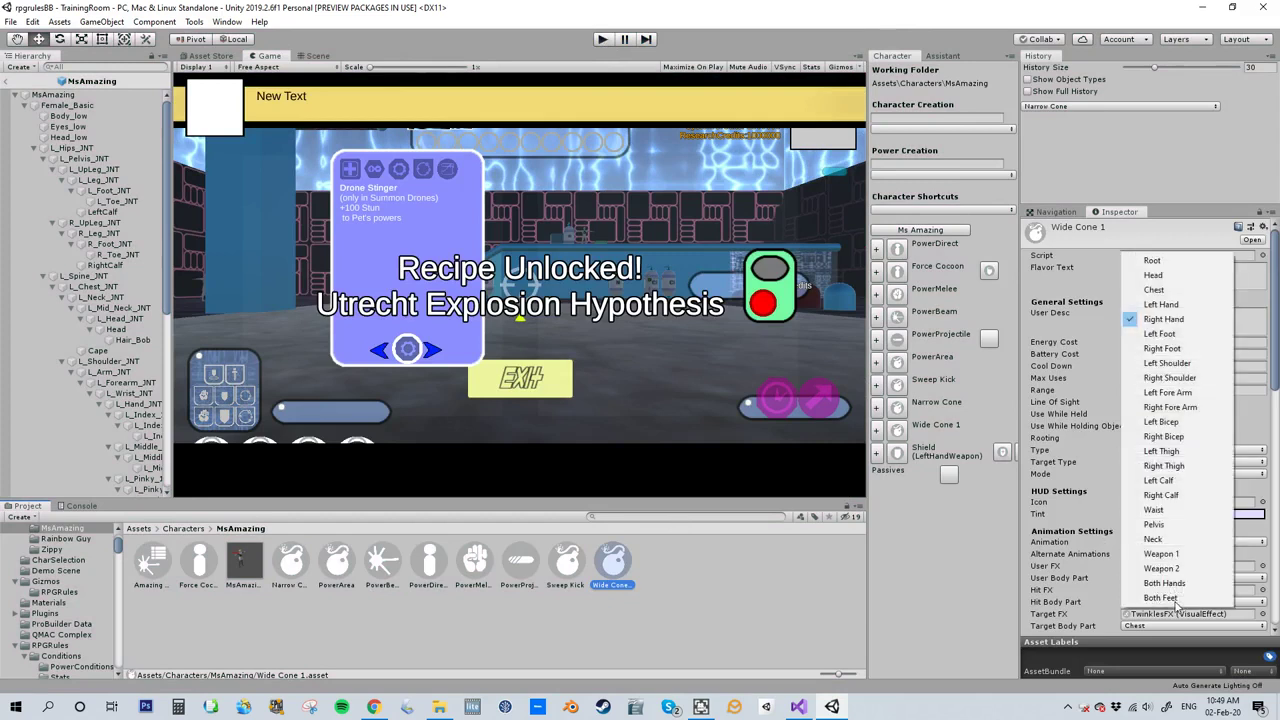
{"action": "left_click", "coordinate": [1152, 276]}
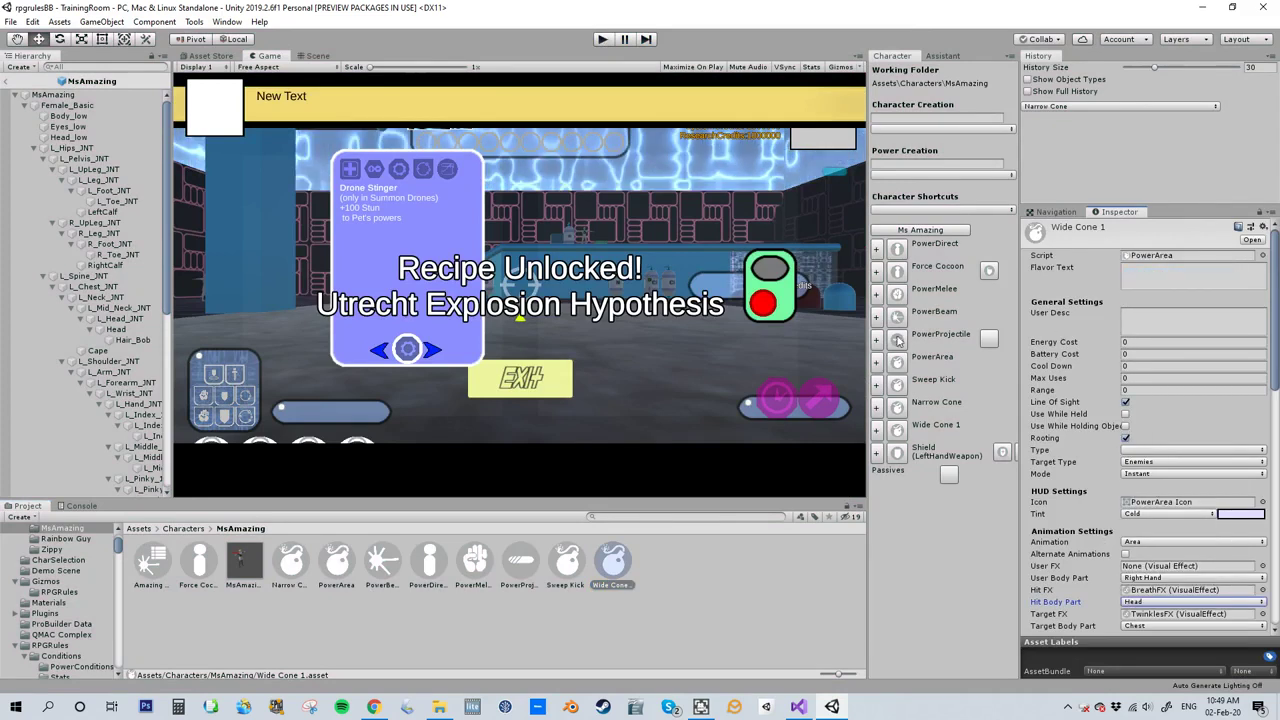
Step: Run the game, target a Test Dummy, and try the Narrow Cone and Wide Cone 1 powers on it
{"action": "left_click", "coordinate": [602, 39]}
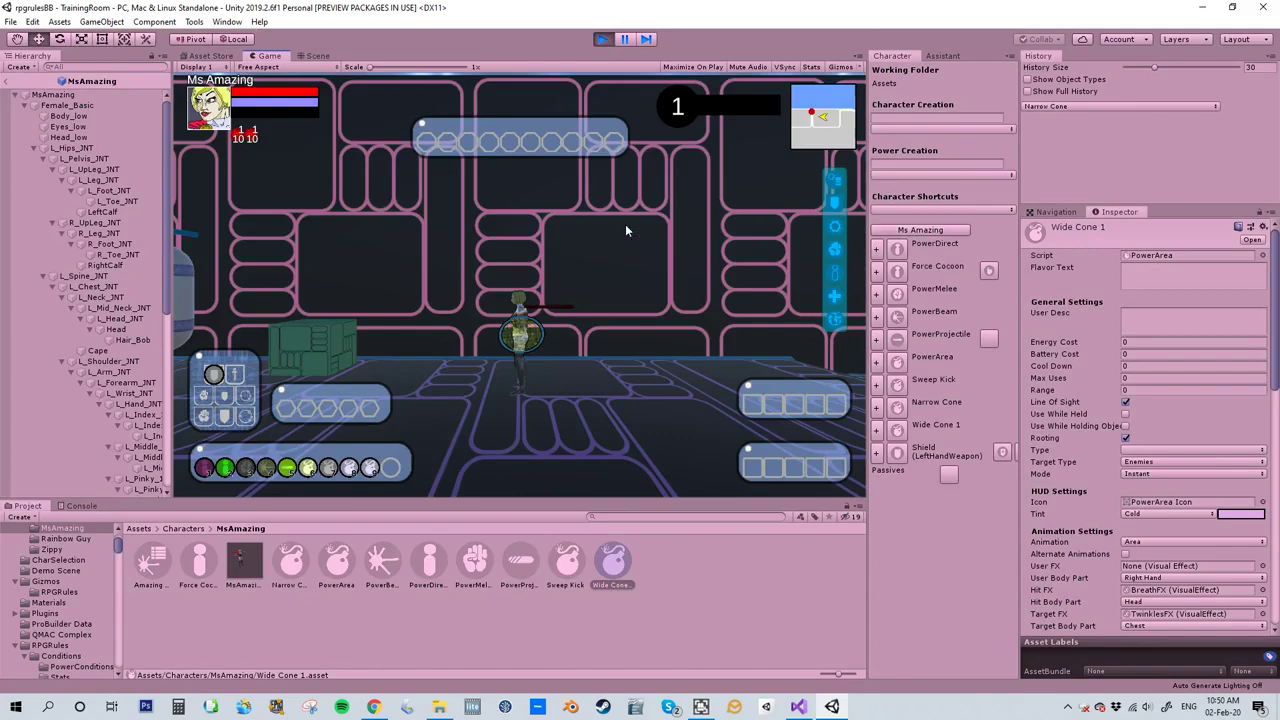
{"action": "right_click_drag", "start_coordinate": [668, 311], "coordinate": [3, 264]}
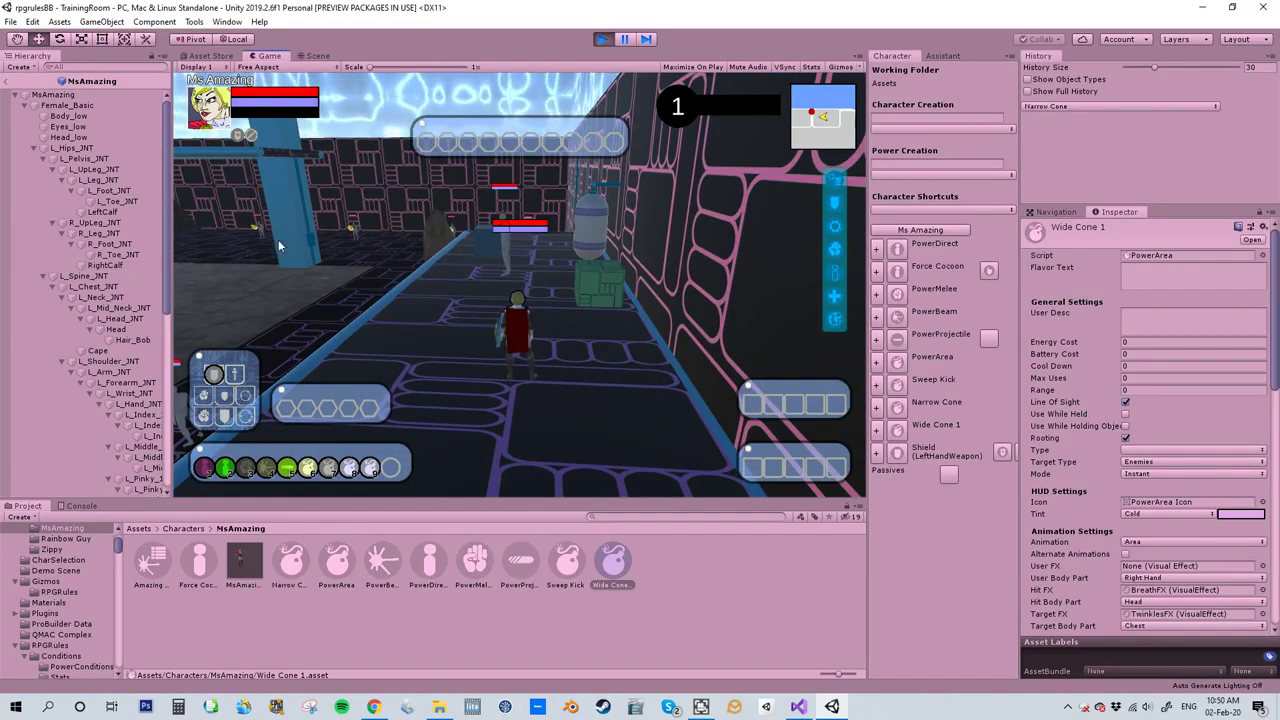
{"action": "left_click", "coordinate": [506, 248]}
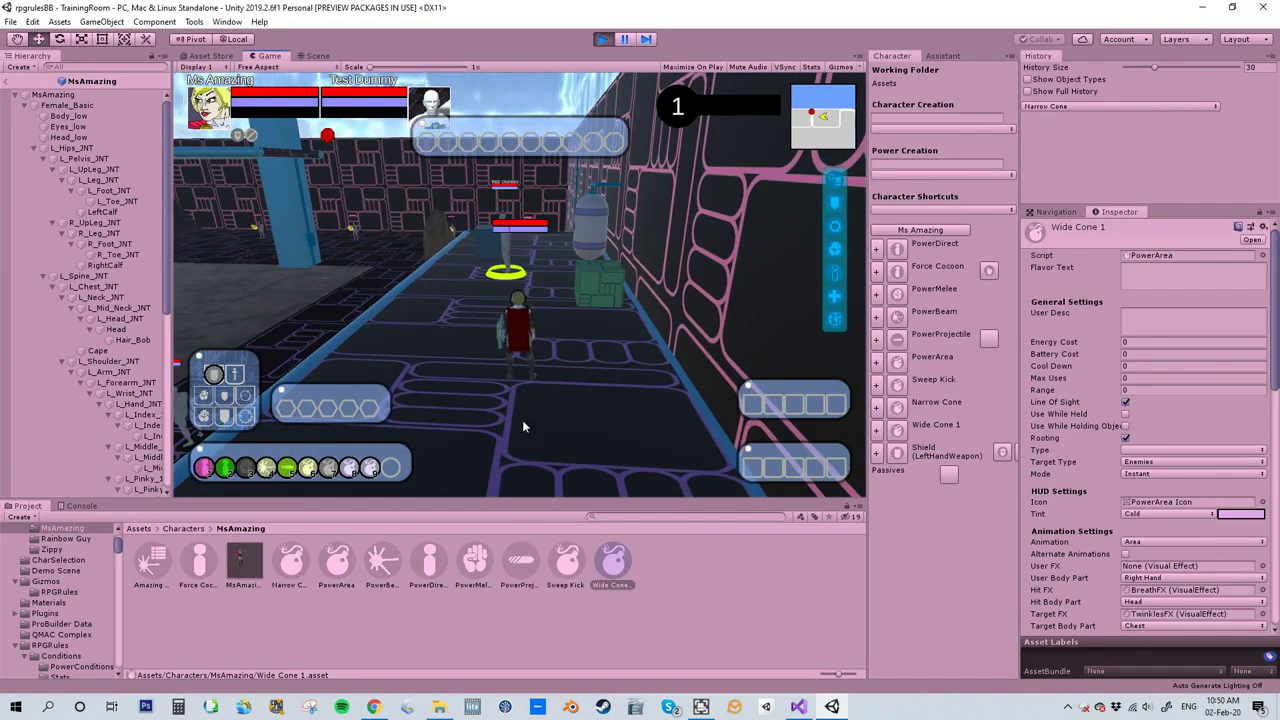
{"action": "left_click", "coordinate": [350, 476]}
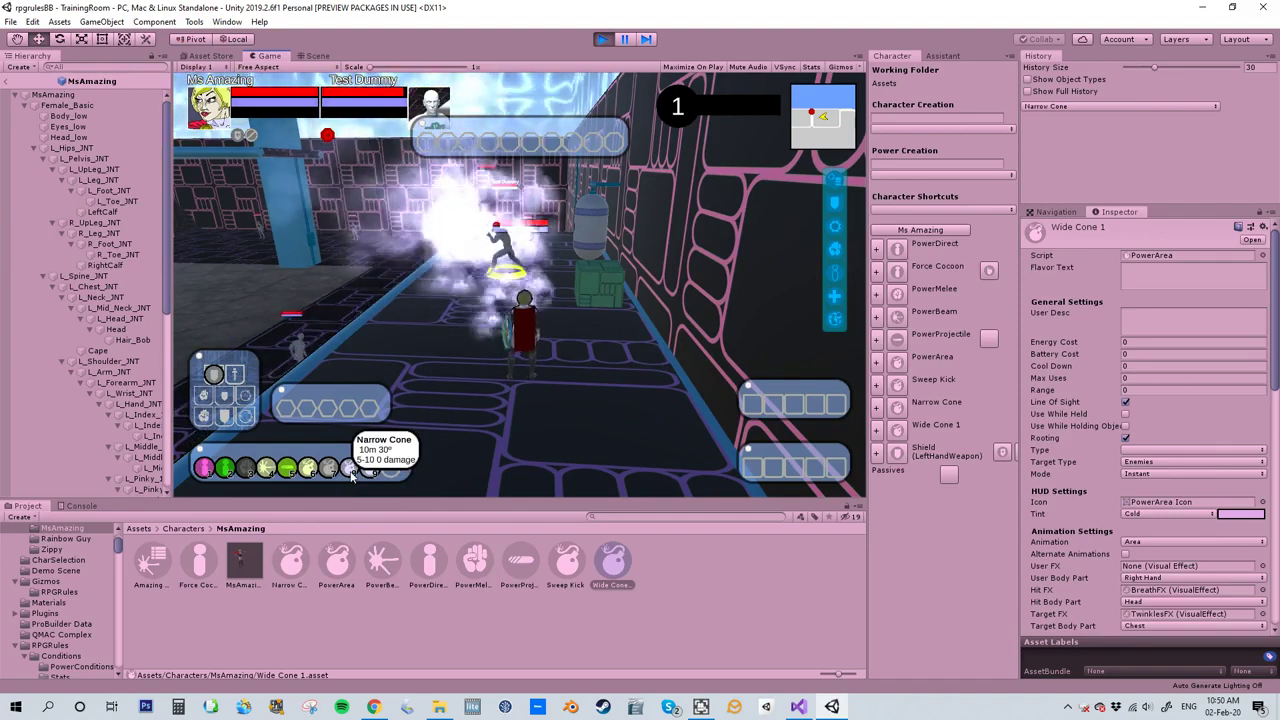
{"action": "mouse_move", "coordinate": [368, 478]}
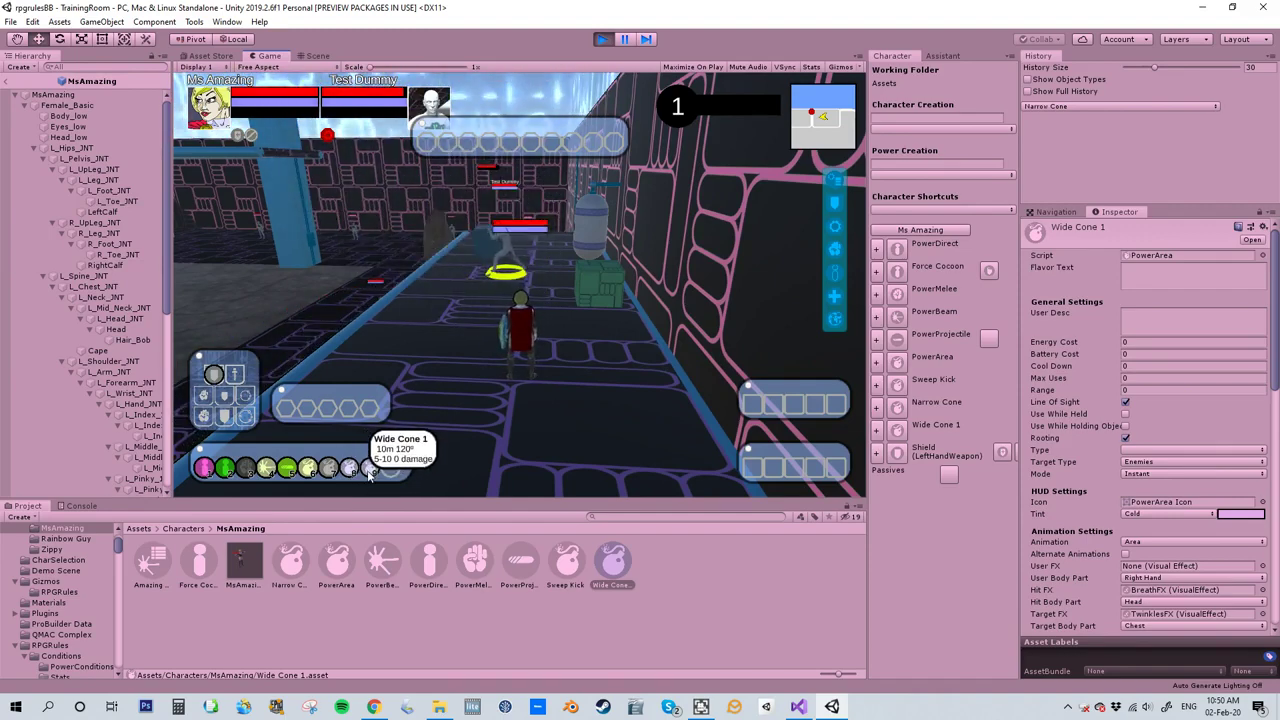
{"action": "left_click", "coordinate": [368, 478]}
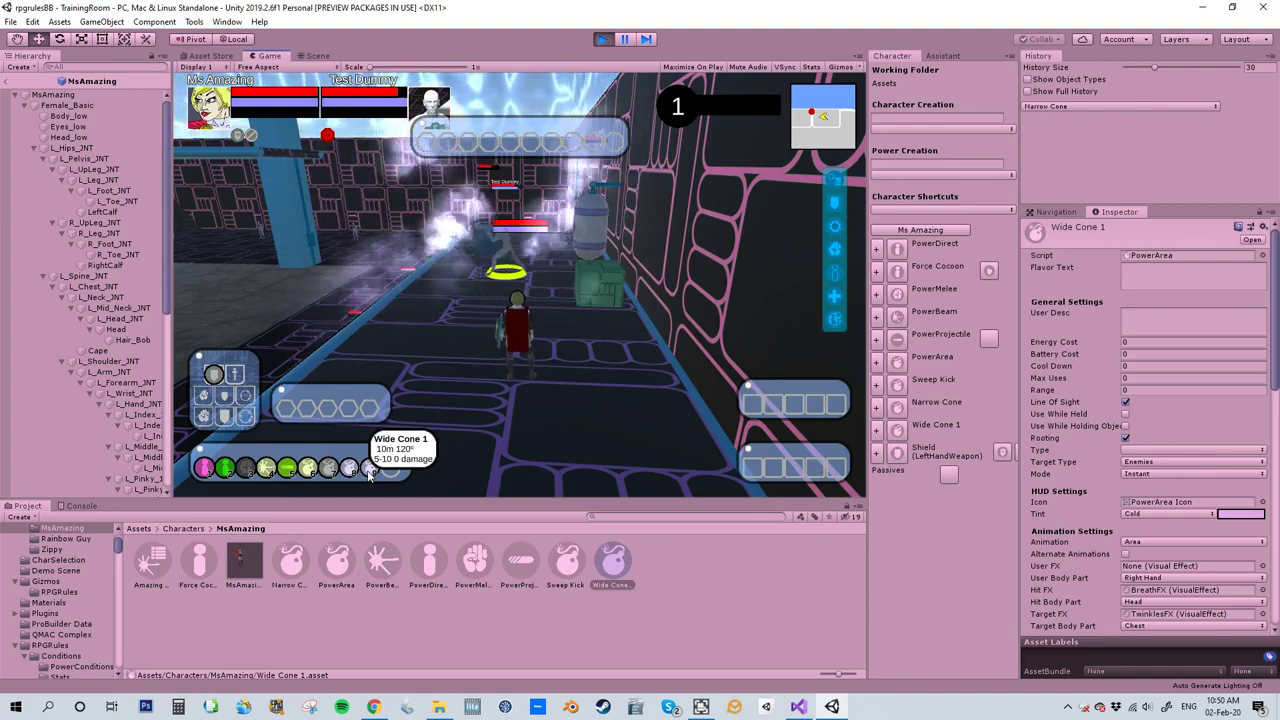
{"action": "left_click", "coordinate": [369, 475]}
{"action": "right_click_drag", "start_coordinate": [557, 347], "coordinate": [502, 528]}
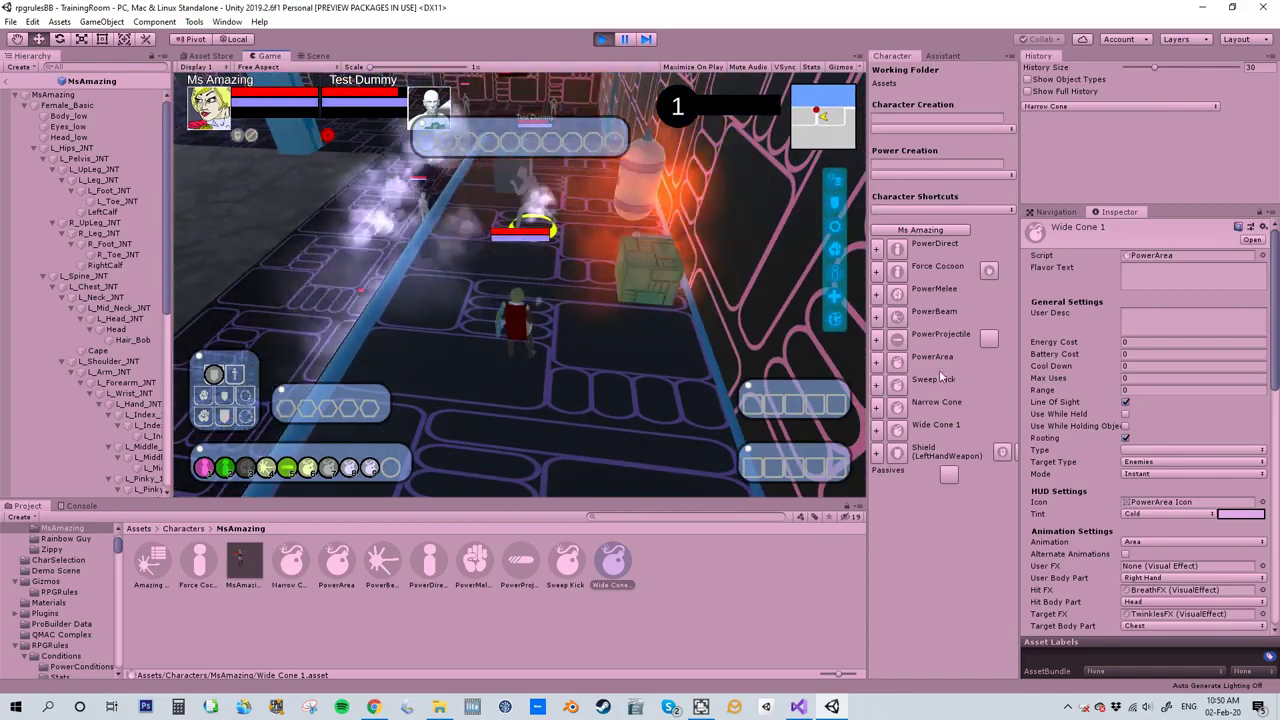
Step: Set the Mode of both Narrow Cone and Wide Cone 1 to Maintain with a Duration of 3
{"action": "left_click", "coordinate": [291, 562]}
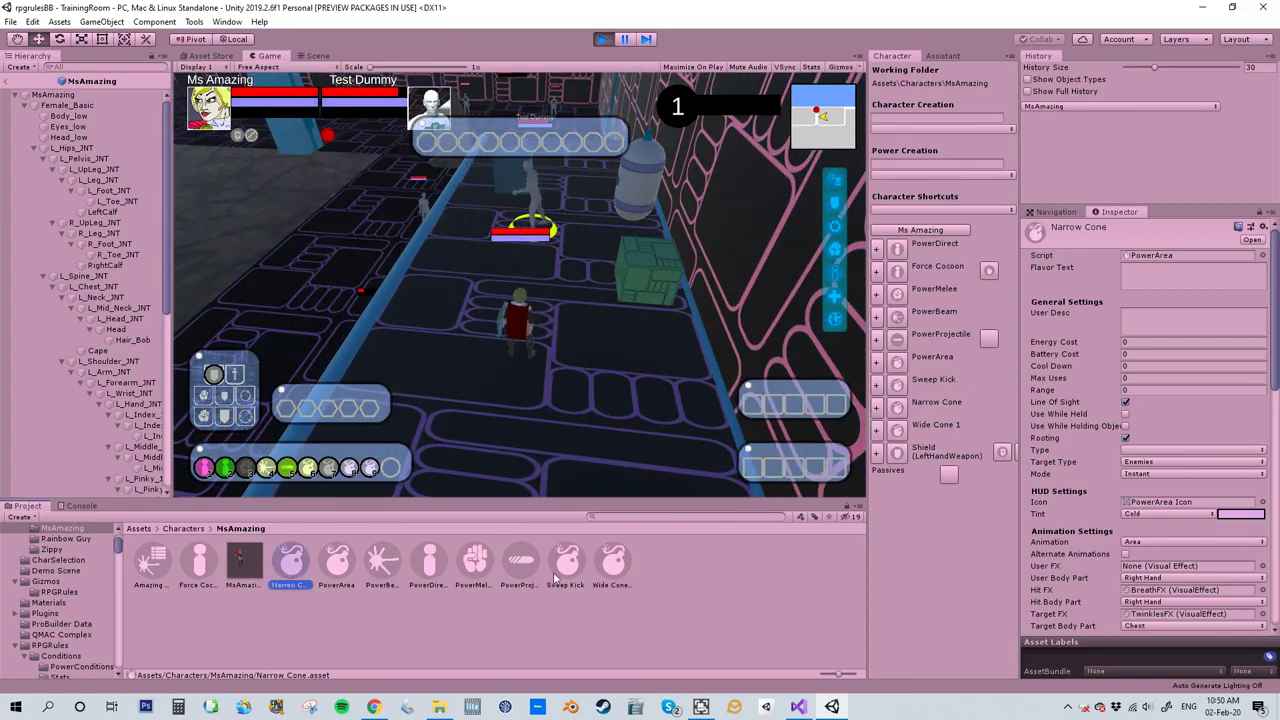
{"action": "left_click", "coordinate": [612, 566], "text": "ctrl"}
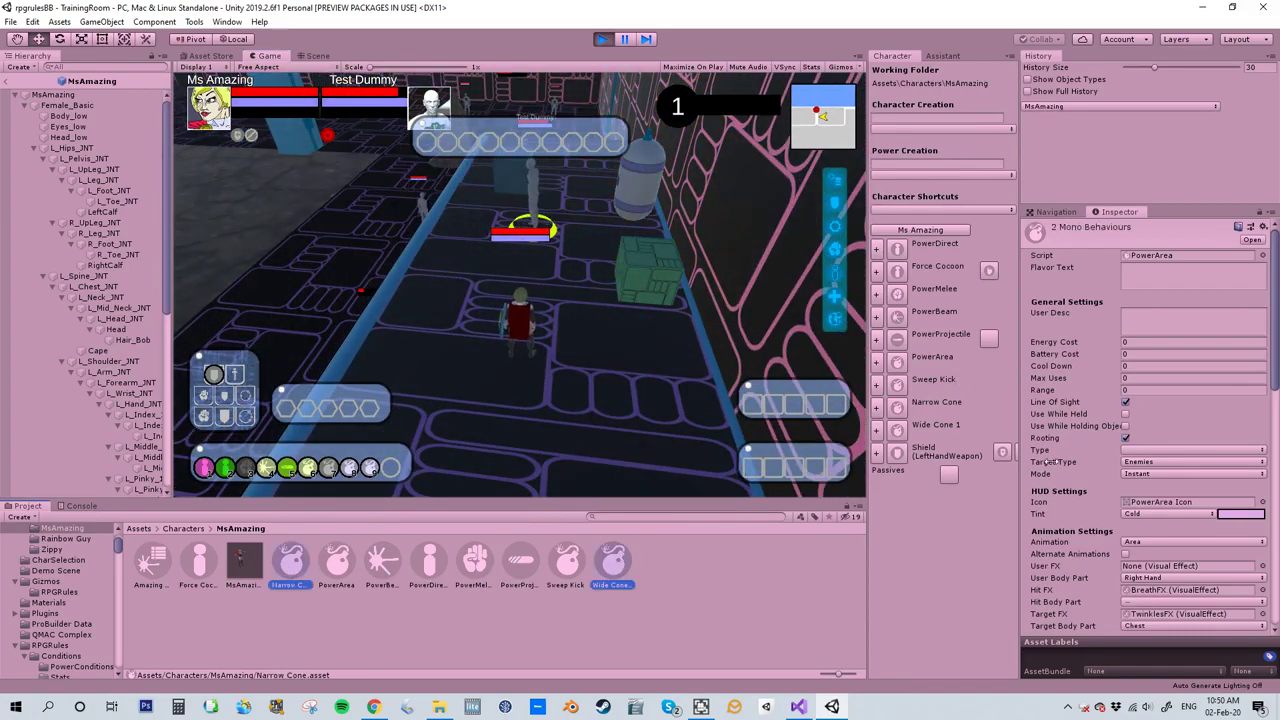
{"action": "left_click", "coordinate": [1168, 474]}
{"action": "left_click", "coordinate": [1160, 517]}
{"action": "left_click", "coordinate": [1138, 486]}
{"action": "type", "text": "3"}
Step: Restart the game, target a Test Dummy, and try Sweep Kick, Narrow Cone and Wide Cone 1 on it
{"action": "left_click", "coordinate": [603, 40]}
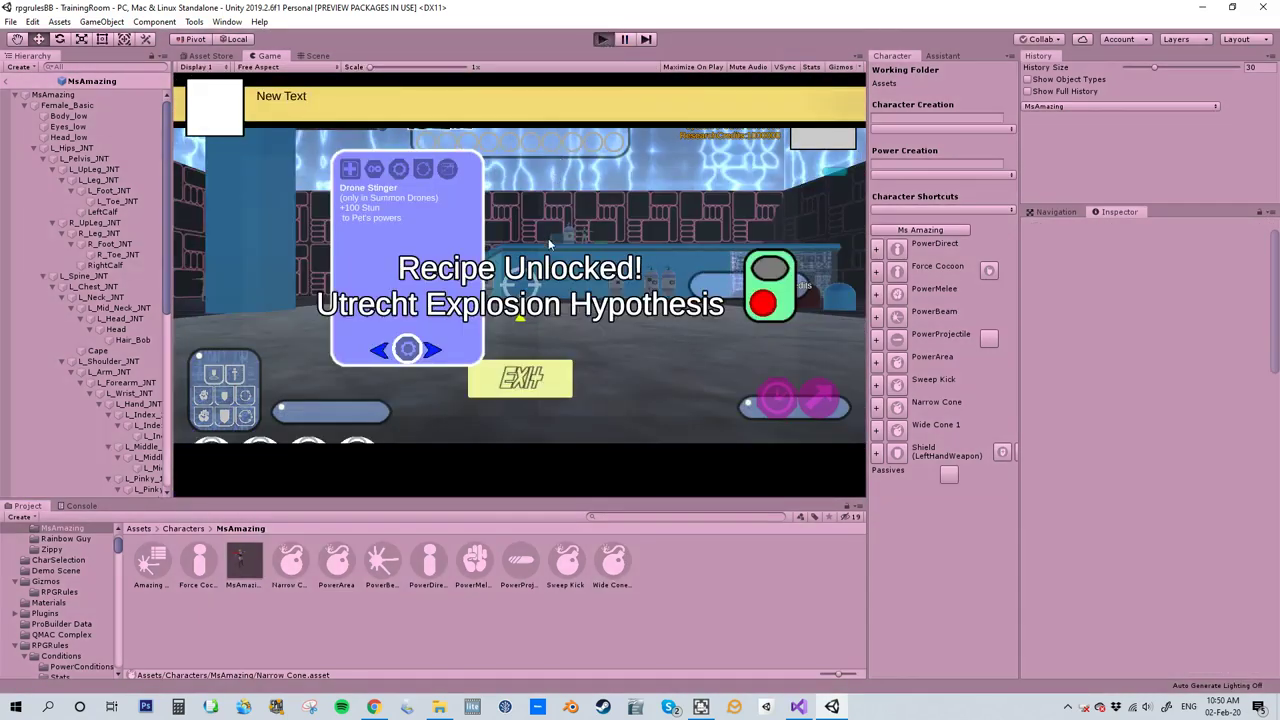
{"action": "right_click_drag", "start_coordinate": [672, 311], "coordinate": [327, 302]}
{"action": "left_click", "coordinate": [494, 258]}
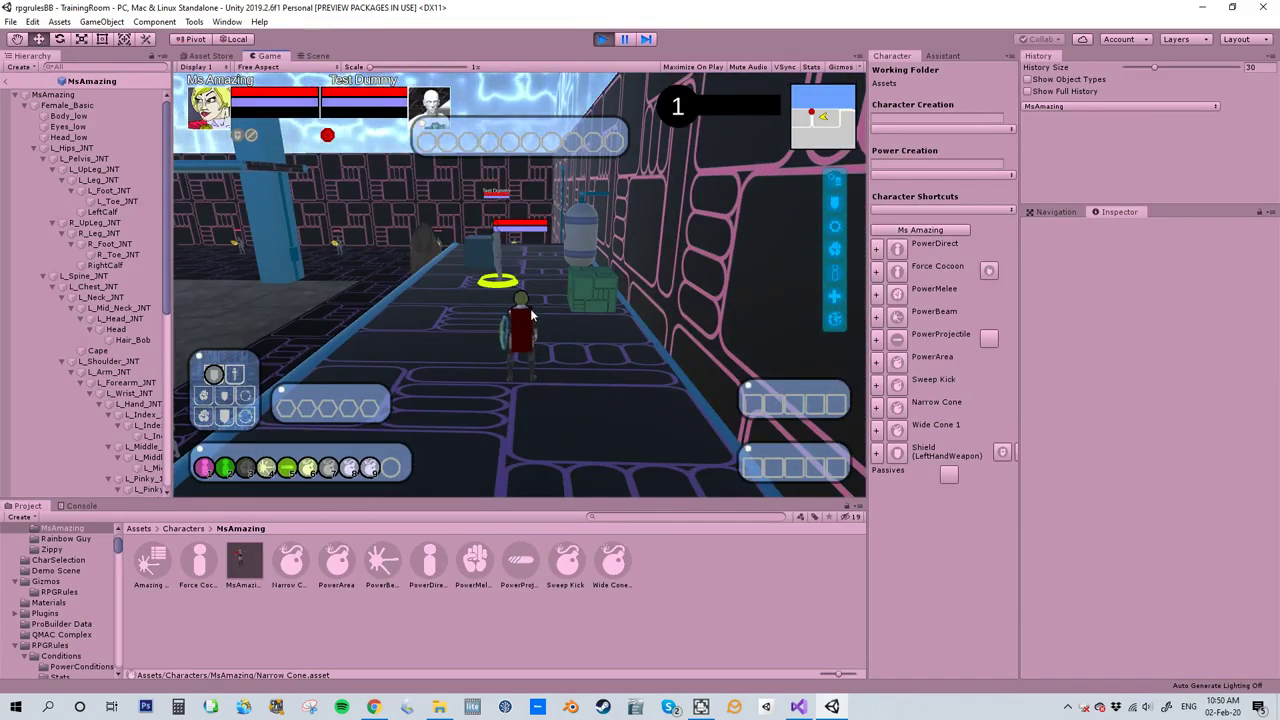
{"action": "key", "text": "7"}
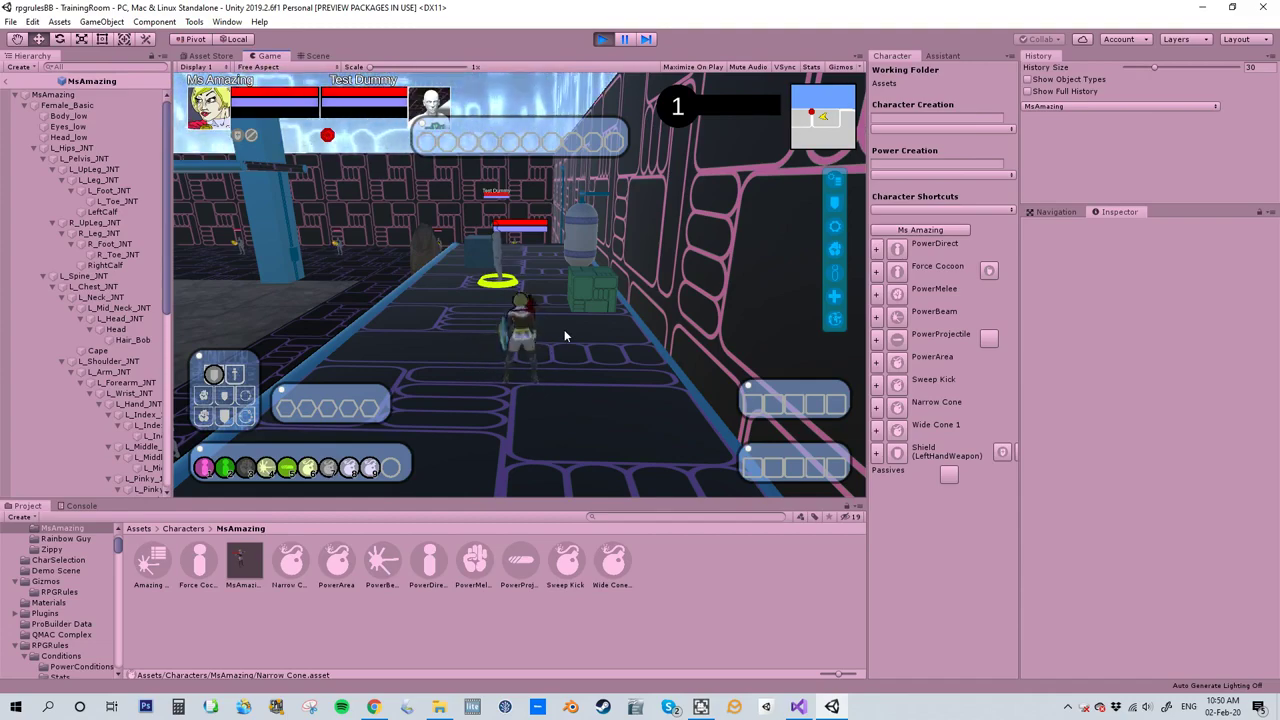
{"action": "mouse_move", "coordinate": [555, 327]}
{"action": "right_mouse_down"}
{"action": "mouse_move", "coordinate": [521, 177]}
{"action": "mouse_move", "coordinate": [241, 190]}
{"action": "mouse_move", "coordinate": [53, 241]}
{"action": "mouse_move", "coordinate": [350, 215]}
{"action": "right_mouse_up"}
{"action": "key", "text": "8"}
{"action": "right_click_drag", "start_coordinate": [700, 238], "coordinate": [791, 277]}
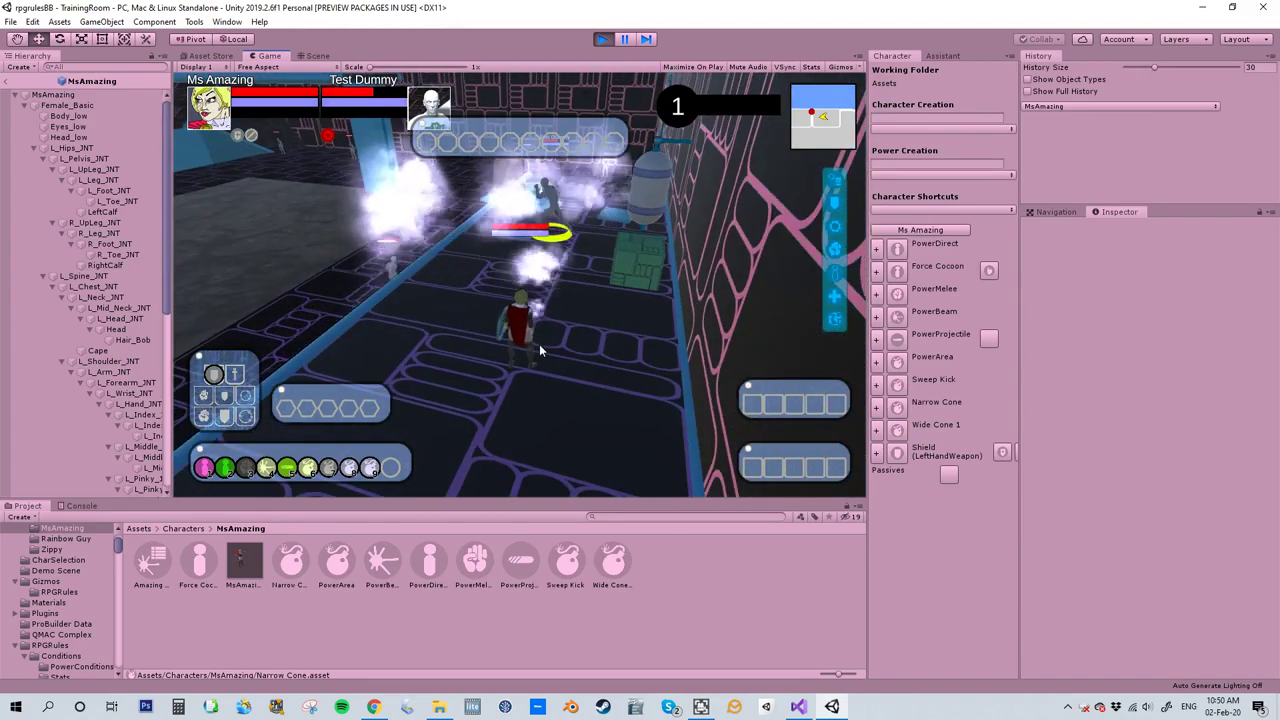
{"action": "key", "text": "9"}
{"action": "mouse_move", "coordinate": [500, 347]}
{"action": "right_mouse_down"}
{"action": "mouse_move", "coordinate": [532, 300]}
{"action": "mouse_move", "coordinate": [553, 343]}
{"action": "mouse_move", "coordinate": [529, 356]}
{"action": "right_mouse_up"}
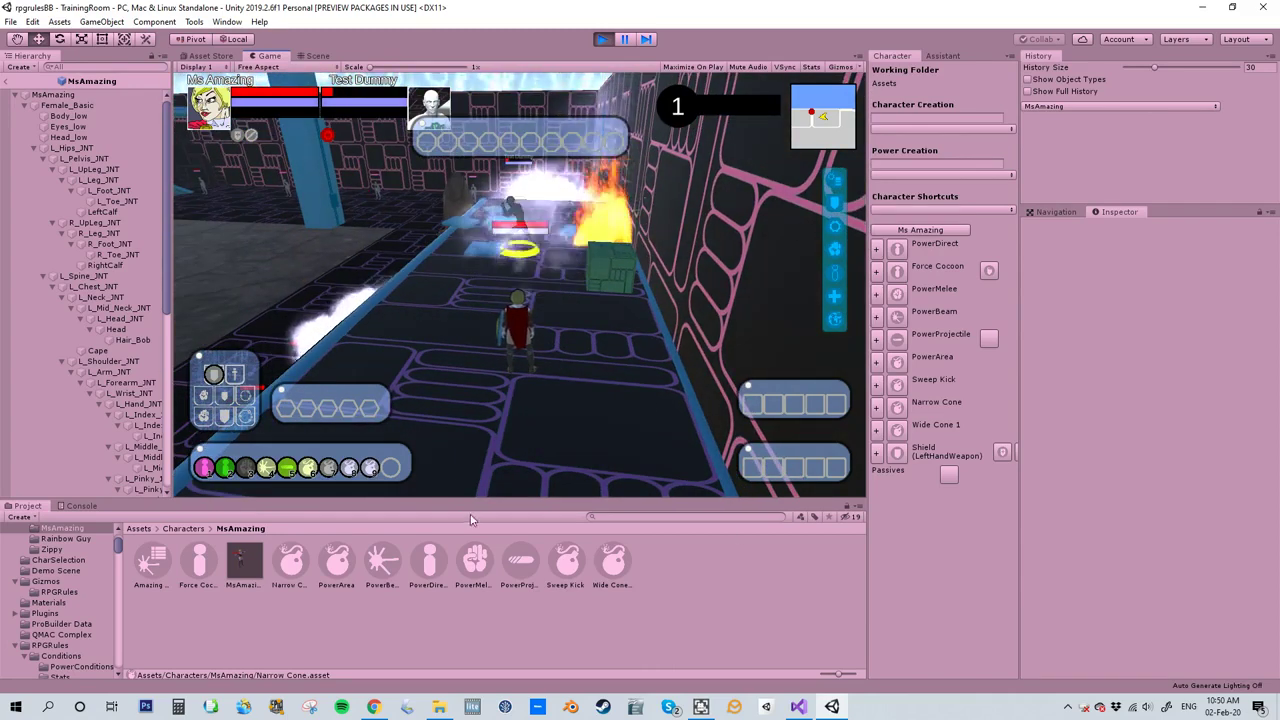
Step: Examine the Scaling Type options of Narrow Cone's BreathFX hit effect without changing them, and stop play mode
{"action": "left_click", "coordinate": [288, 563]}
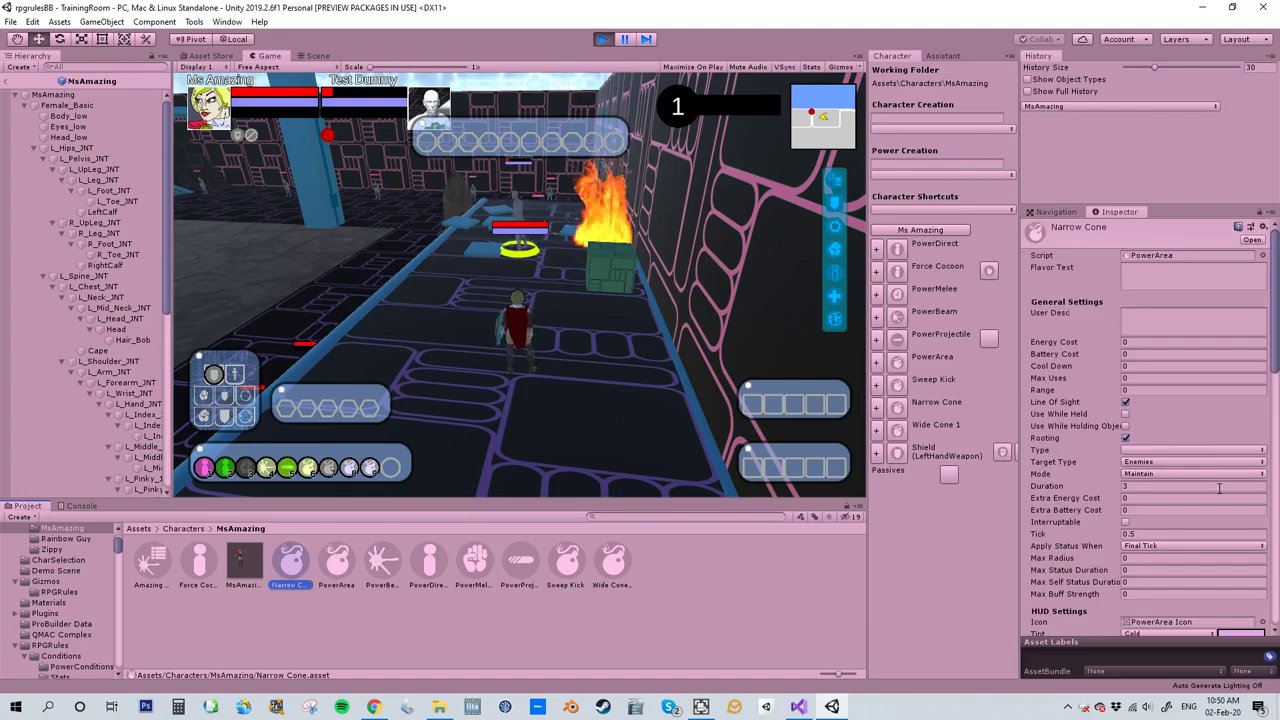
{"action": "scroll", "coordinate": [1140, 477], "scroll_direction": "down", "scroll_amount": 3}
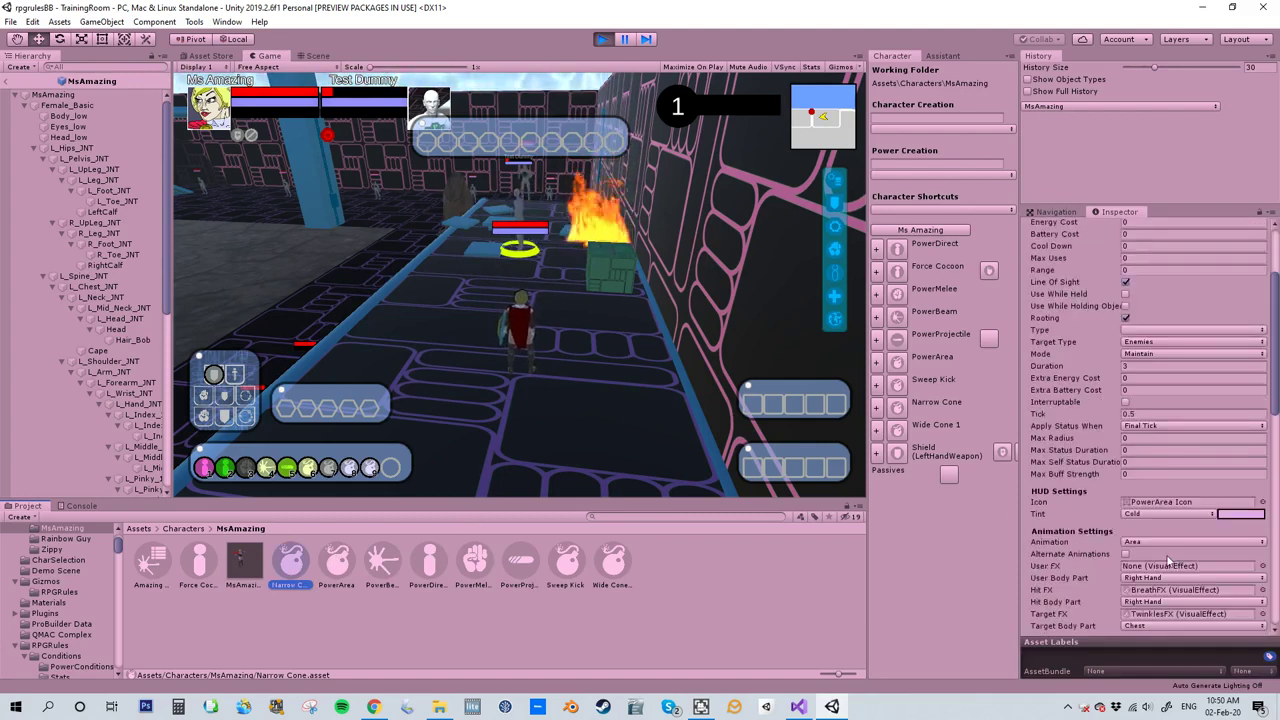
{"action": "double_click", "coordinate": [1158, 591]}
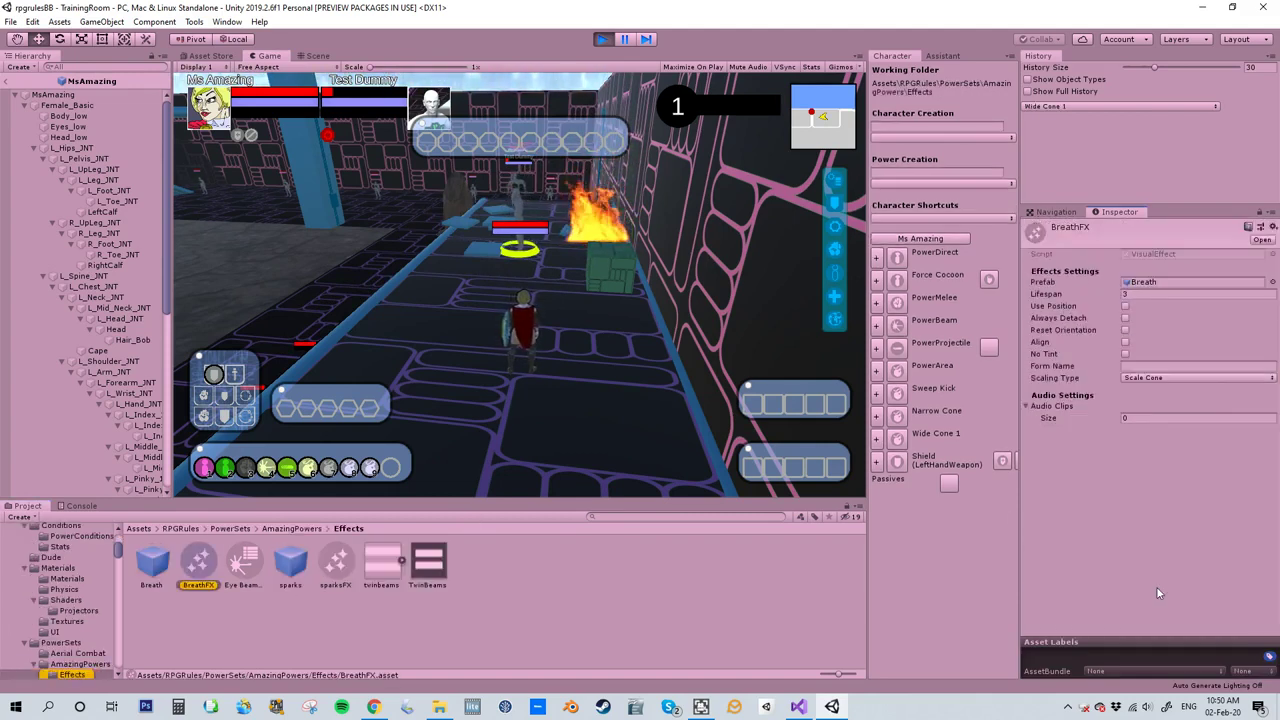
{"action": "left_click", "coordinate": [1150, 378]}
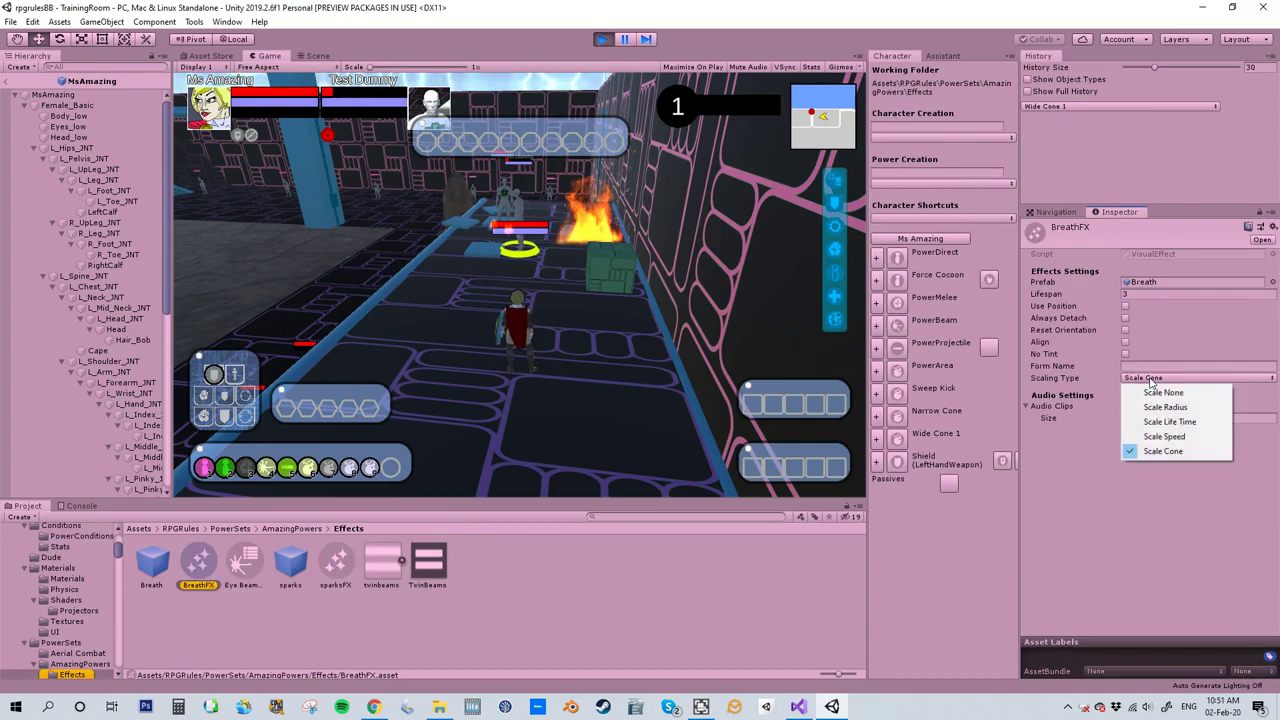
{"action": "left_click", "coordinate": [1174, 328]}
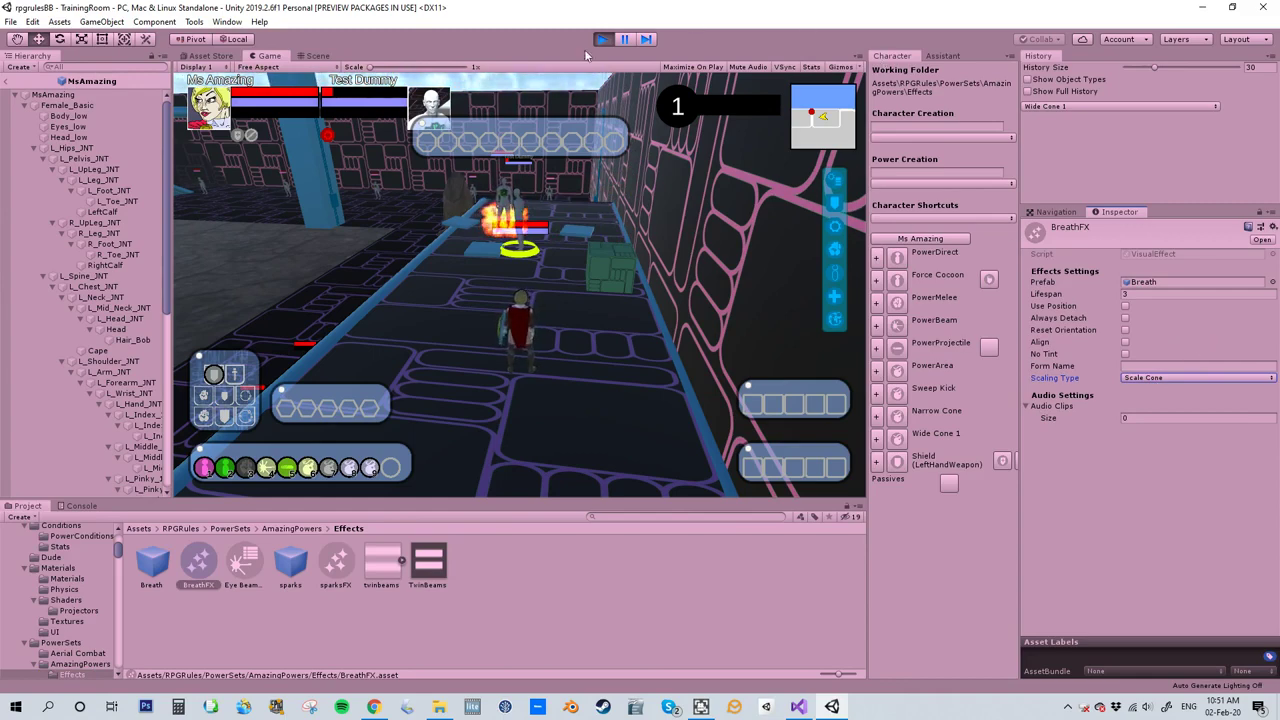
{"action": "key", "text": "ctrl+p"}
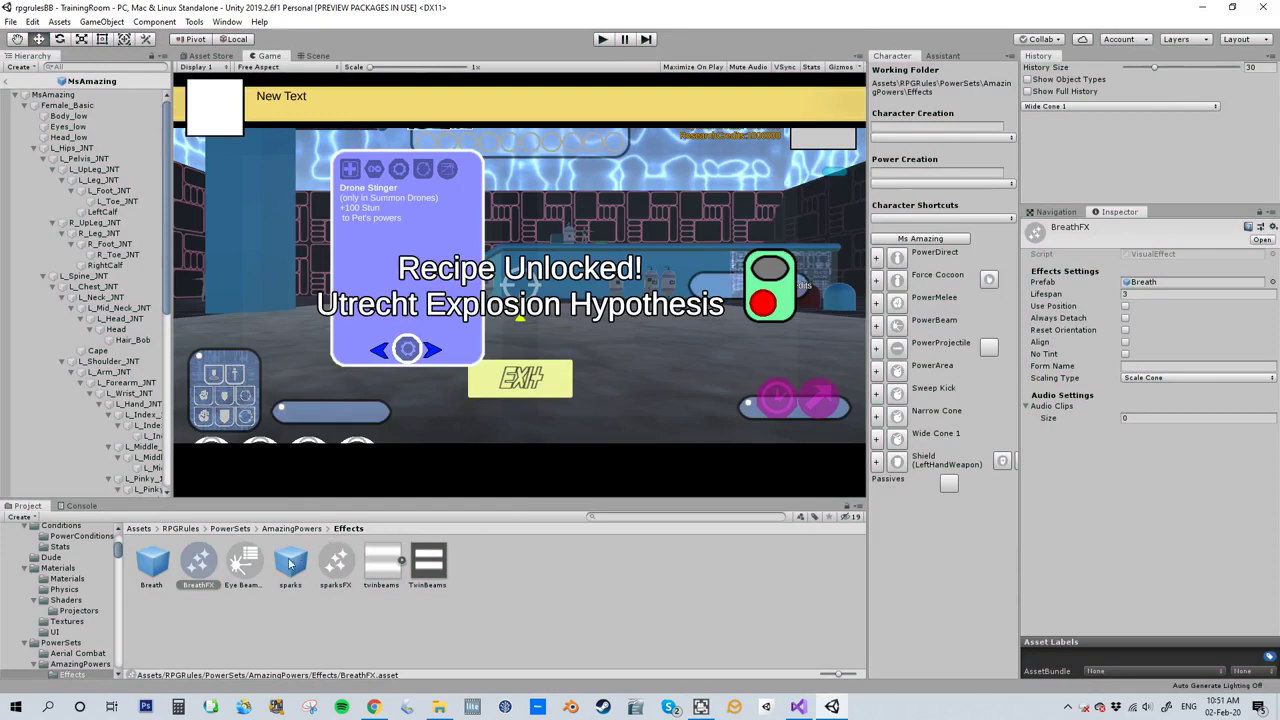
Step: Return to the Characters/MsAmazing folder and select the PowerArea asset
{"action": "left_click", "coordinate": [139, 529]}
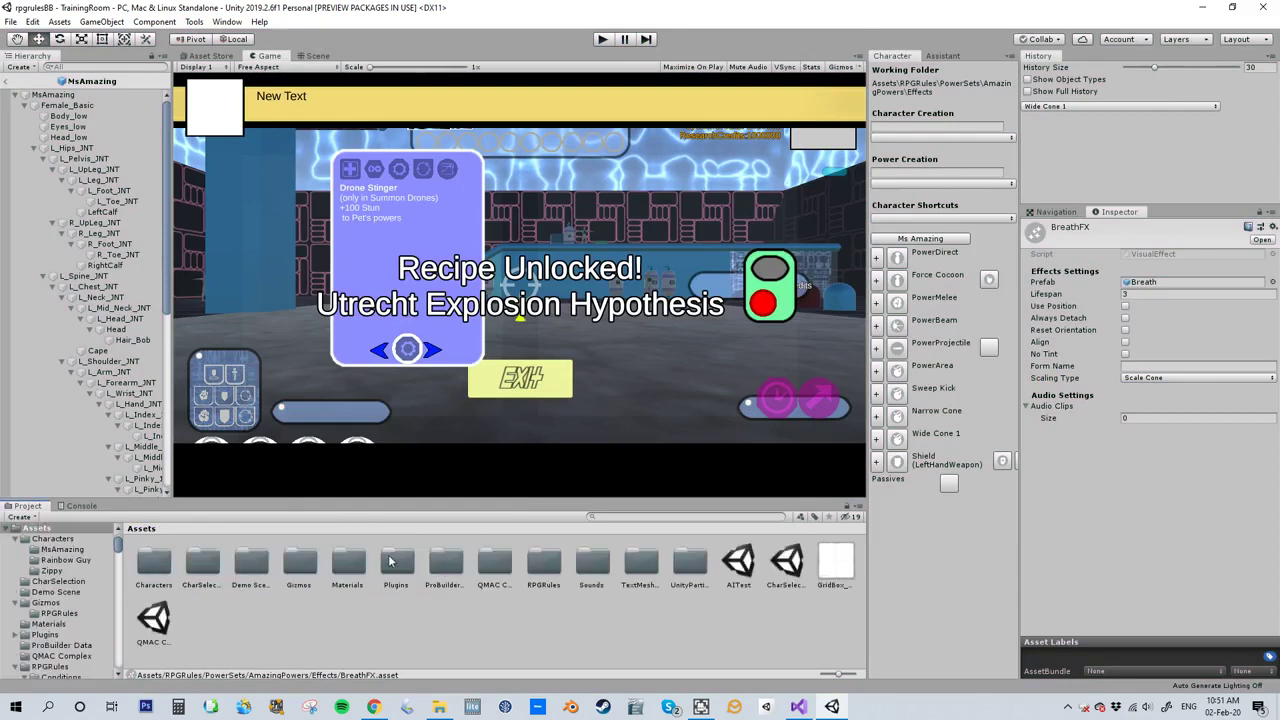
{"action": "left_click", "coordinate": [545, 562]}
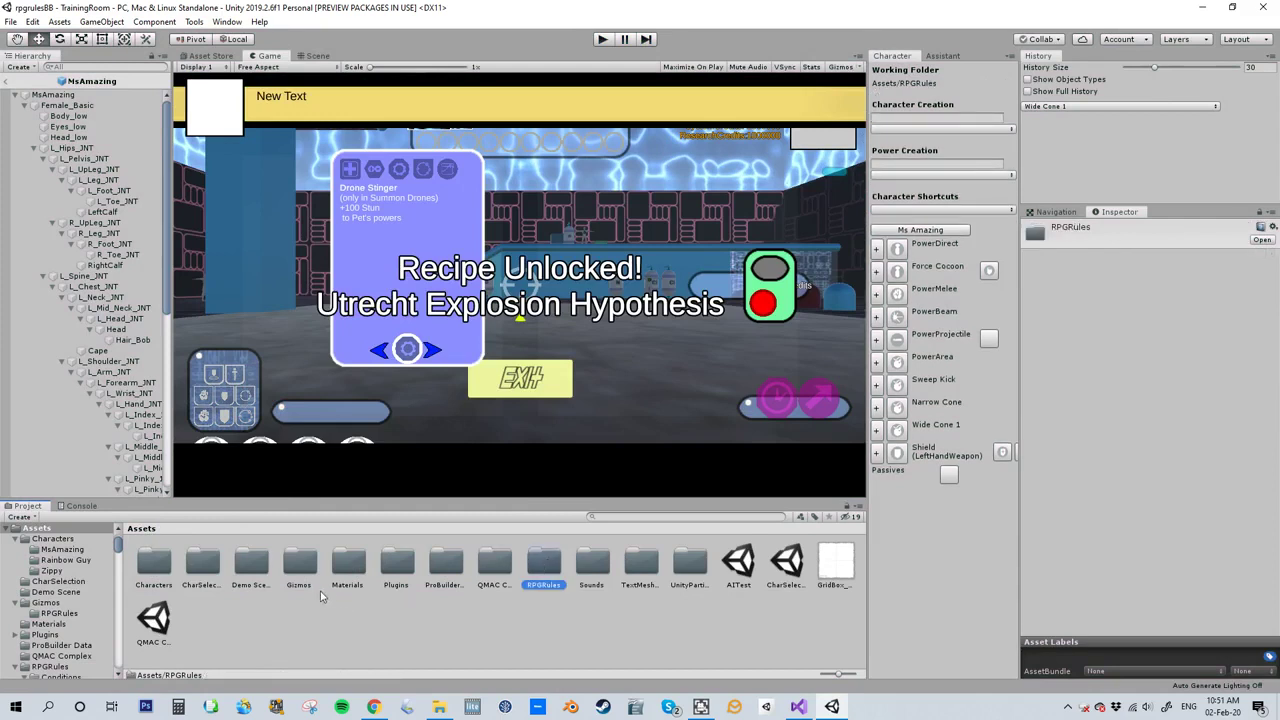
{"action": "double_click", "coordinate": [152, 562]}
{"action": "double_click", "coordinate": [152, 562]}
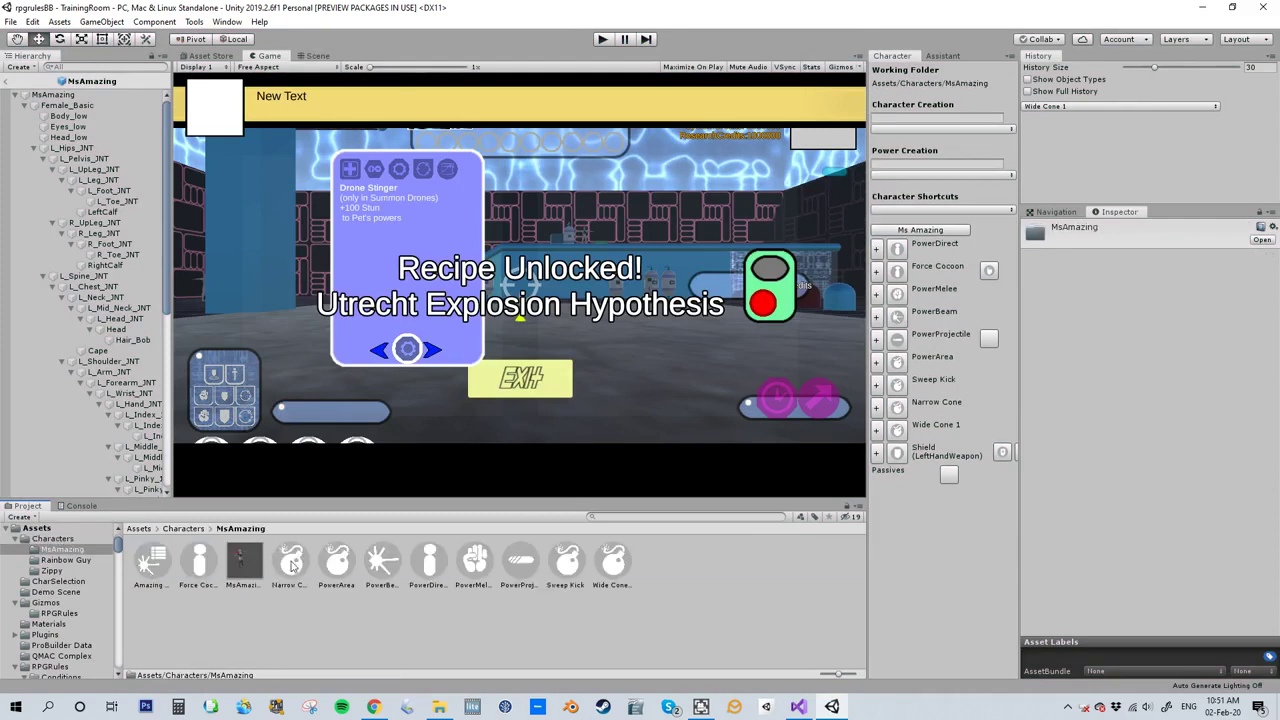
{"action": "left_click", "coordinate": [347, 567]}
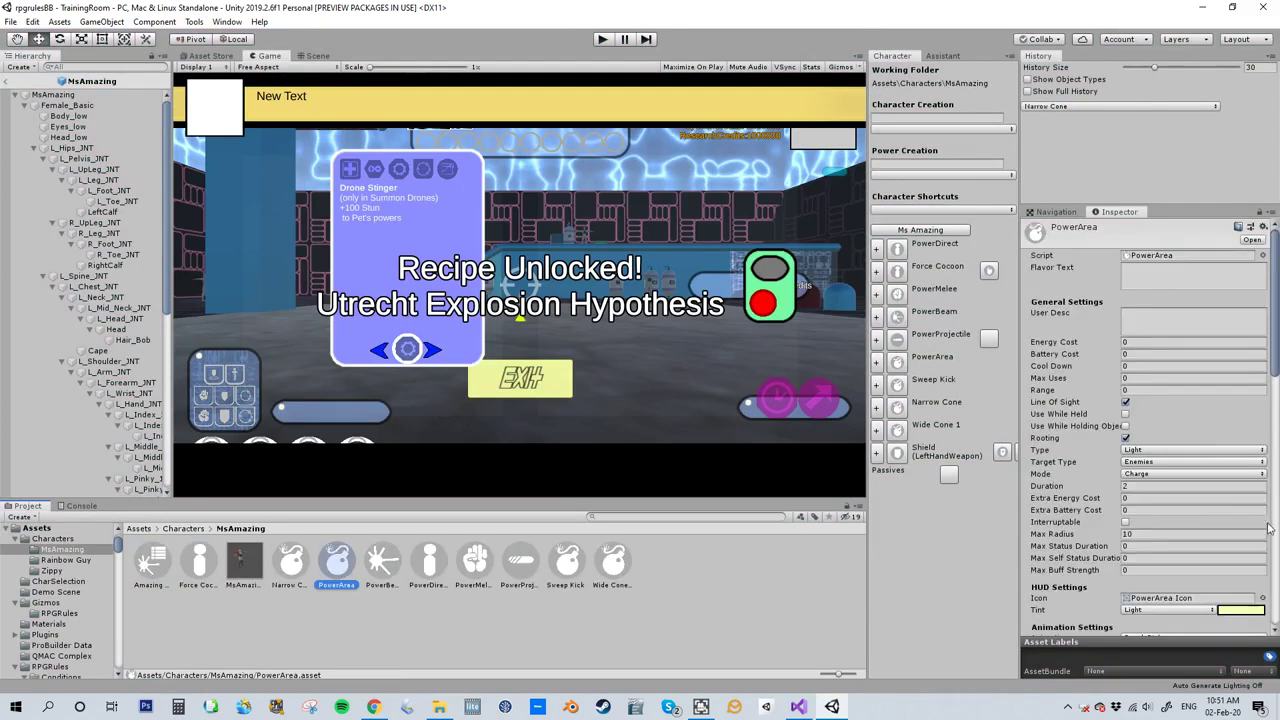
Step: Examine PowerArea's Max Targets, Explode FX and Apply Self Effects settings along with its animation effects
{"action": "scroll", "coordinate": [1057, 507], "scroll_direction": "down", "scroll_amount": 5}
{"action": "scroll", "coordinate": [1099, 489], "scroll_direction": "down", "scroll_amount": 6}
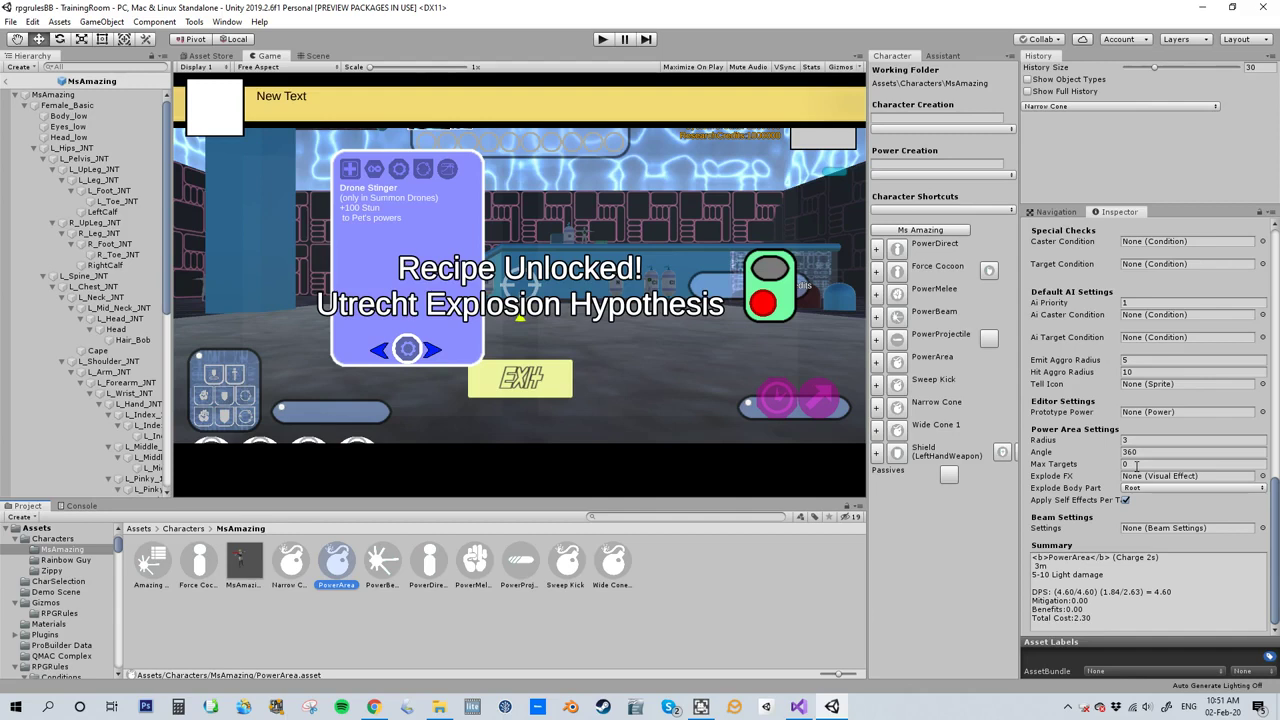
{"action": "left_click", "coordinate": [1137, 465]}
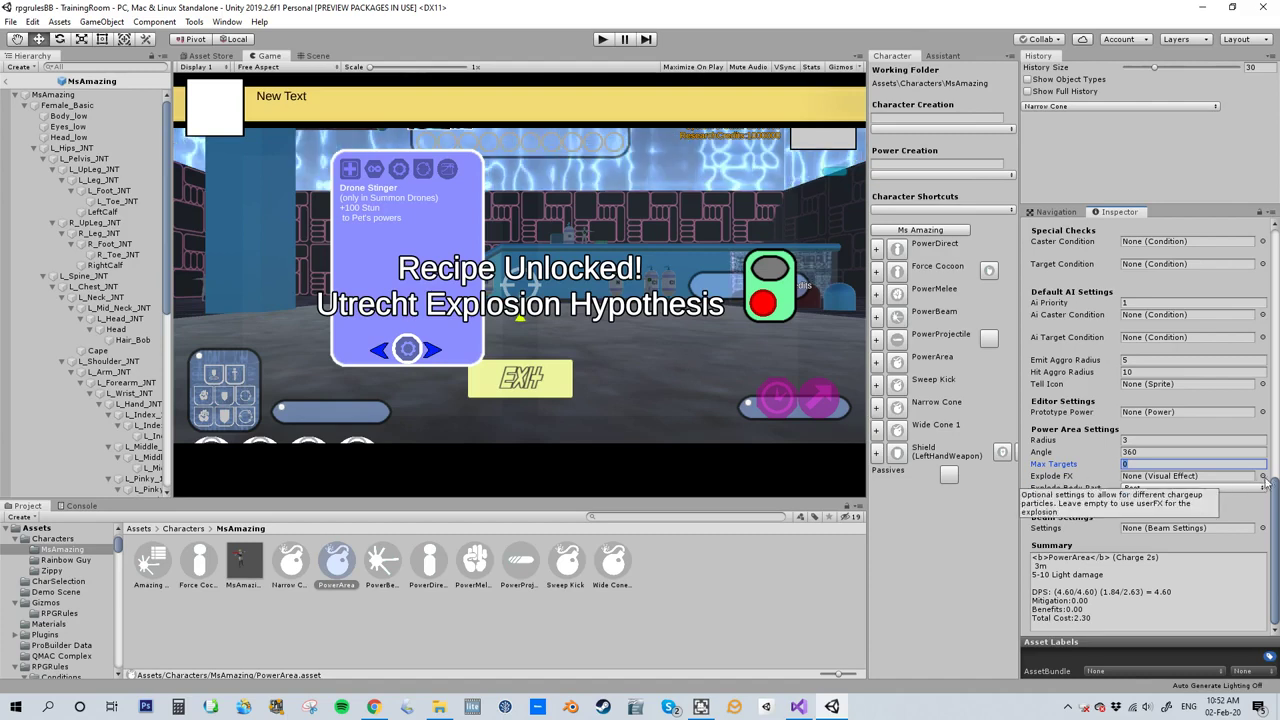
{"action": "scroll", "coordinate": [1128, 398], "scroll_direction": "up", "scroll_amount": 5}
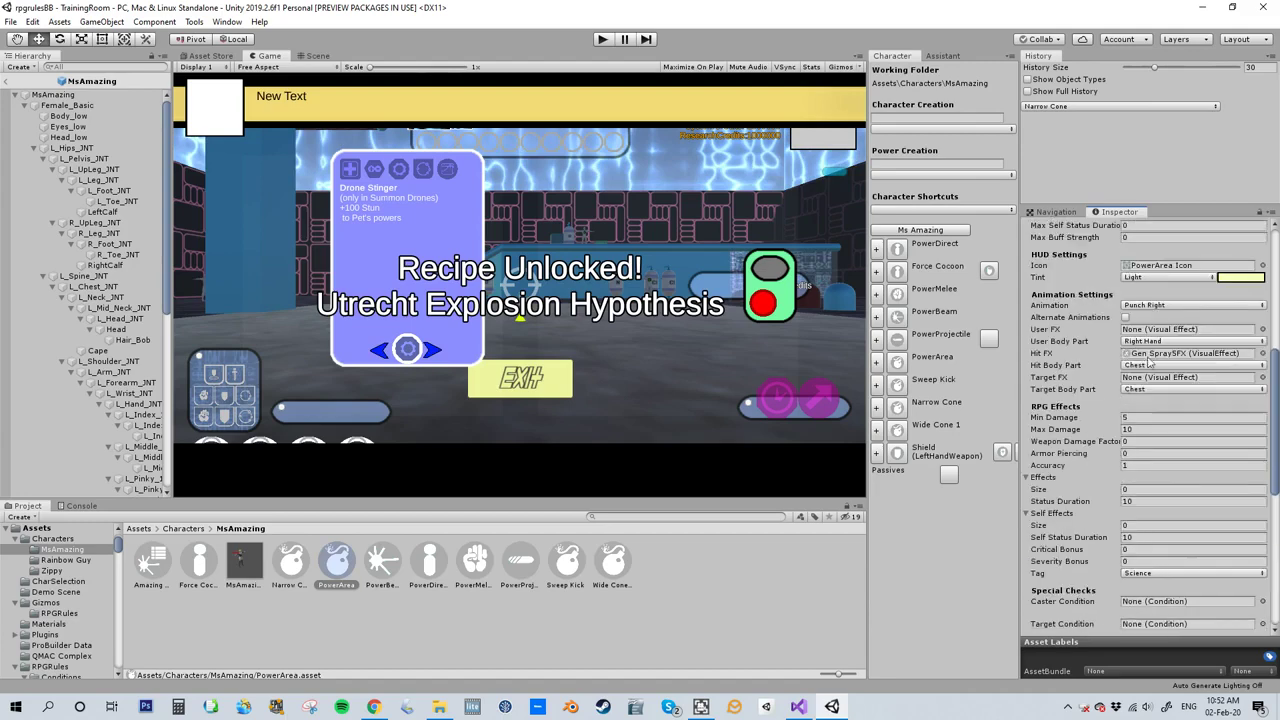
{"action": "scroll", "coordinate": [1117, 424], "scroll_direction": "down", "scroll_amount": 5}
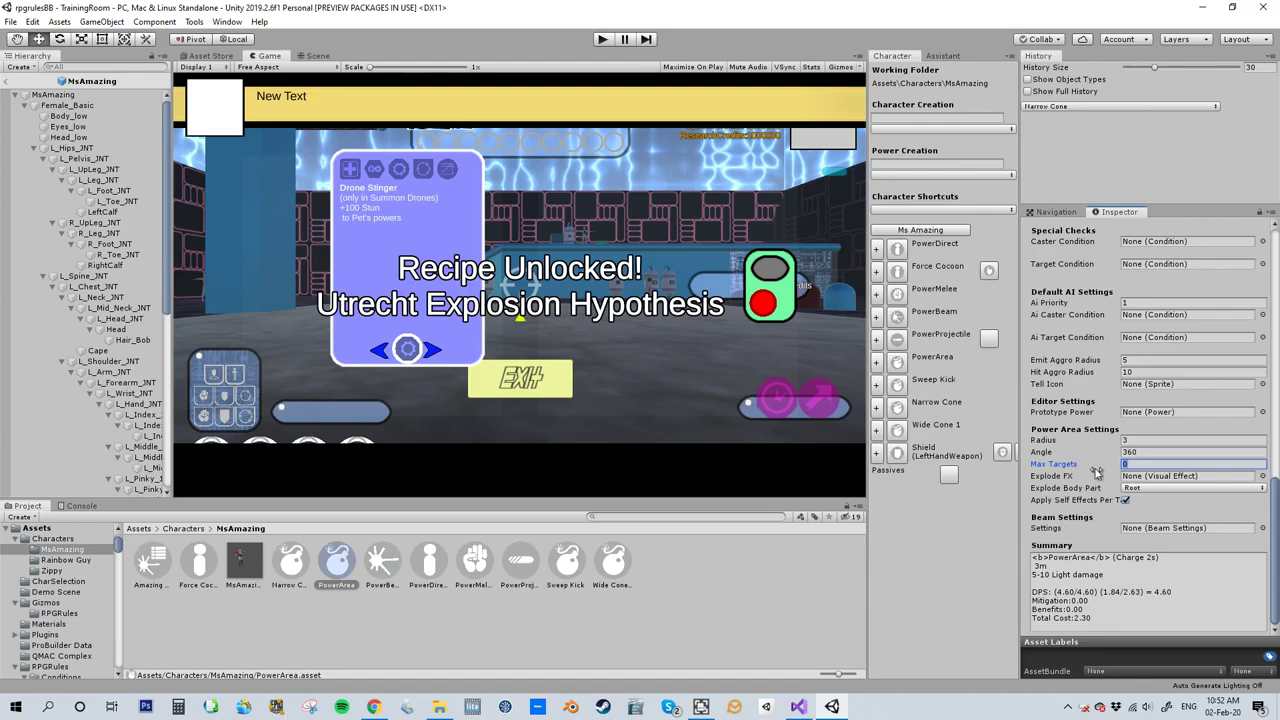
{"action": "scroll", "coordinate": [1080, 478], "scroll_direction": "up", "scroll_amount": 6}
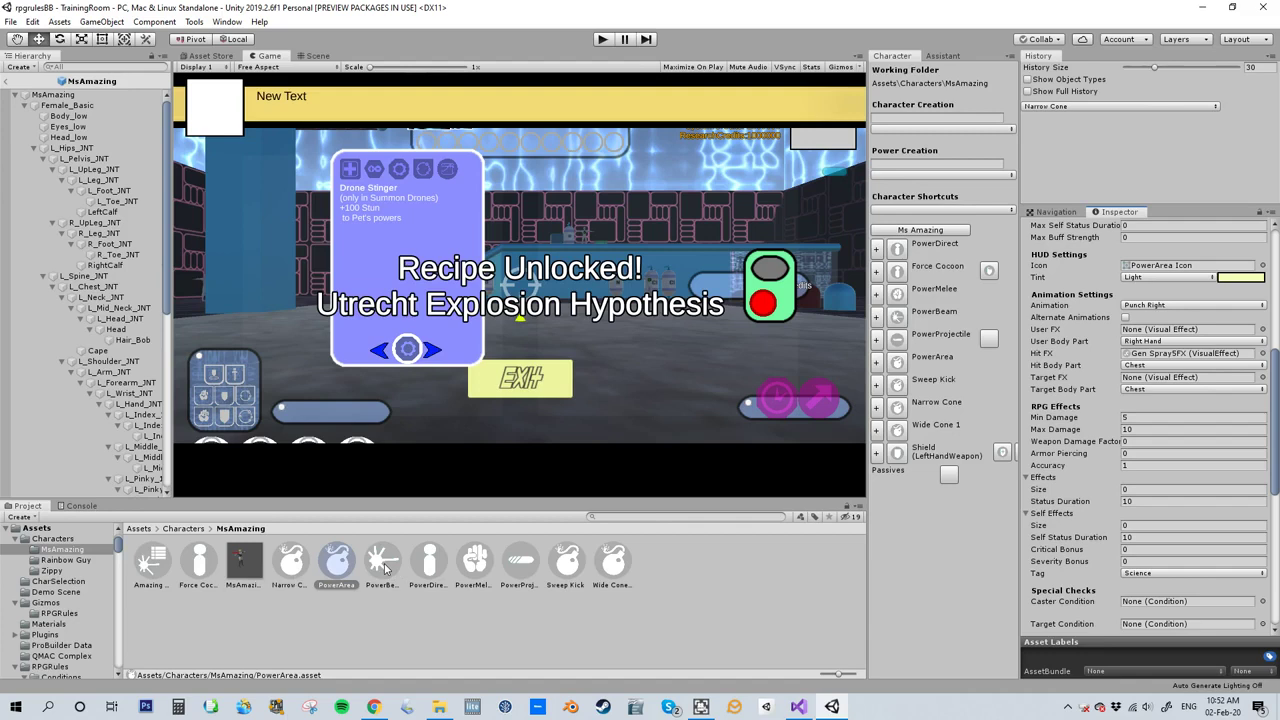
Step: Give PowerArea a single self effect, the Atomic Power buff, and check its Apply Self Effects Per Target setting
{"action": "left_click", "coordinate": [340, 565]}
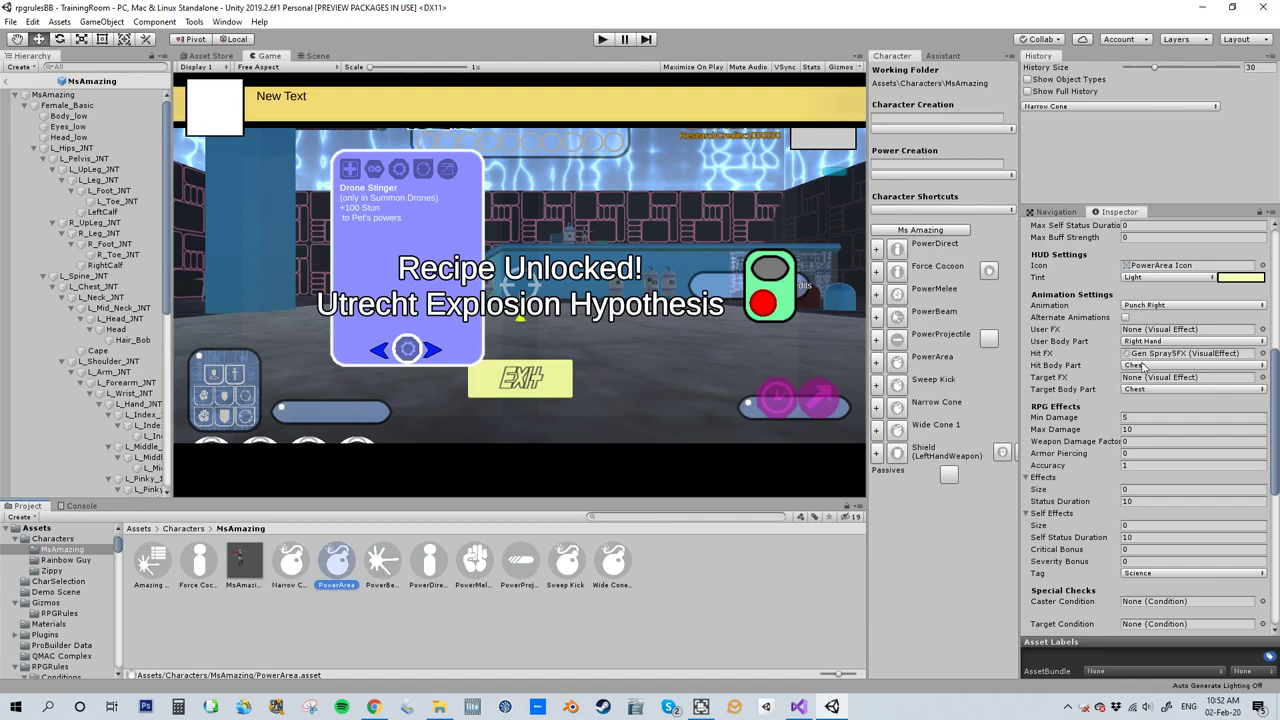
{"action": "scroll", "coordinate": [1140, 362], "scroll_direction": "up", "scroll_amount": 5}
{"action": "scroll", "coordinate": [1155, 403], "scroll_direction": "down", "scroll_amount": 8}
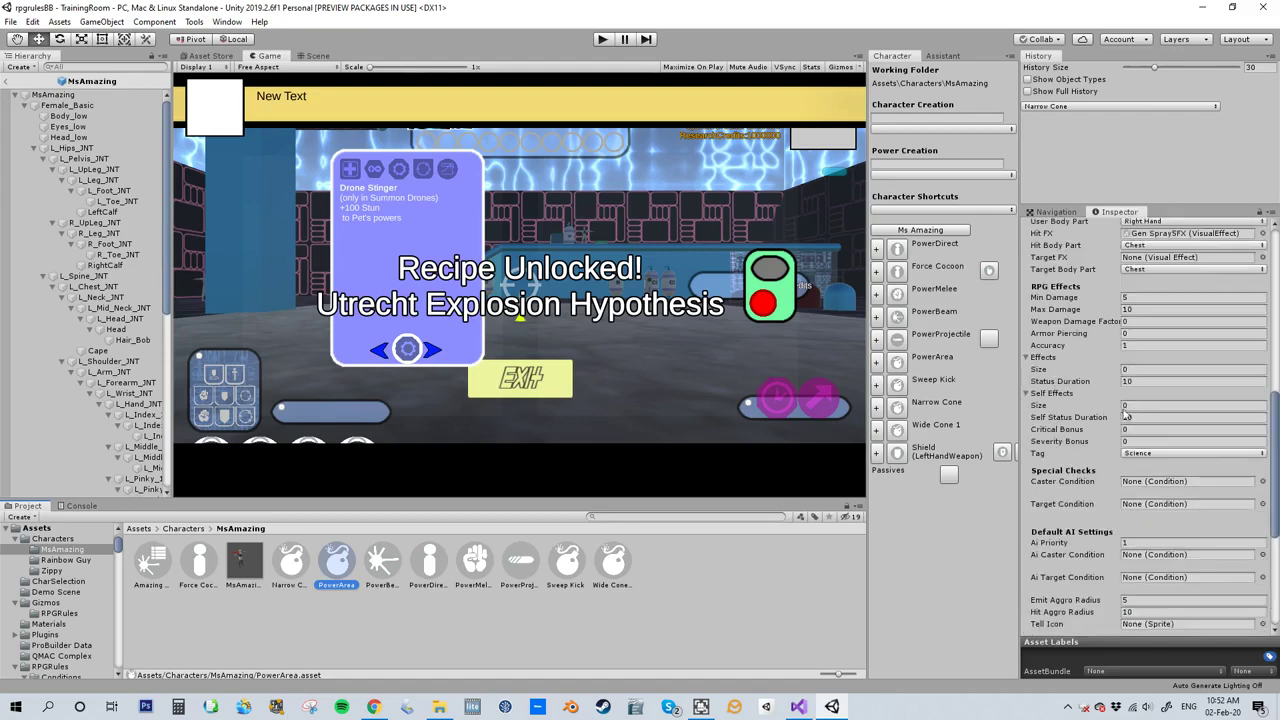
{"action": "left_click", "coordinate": [1134, 406]}
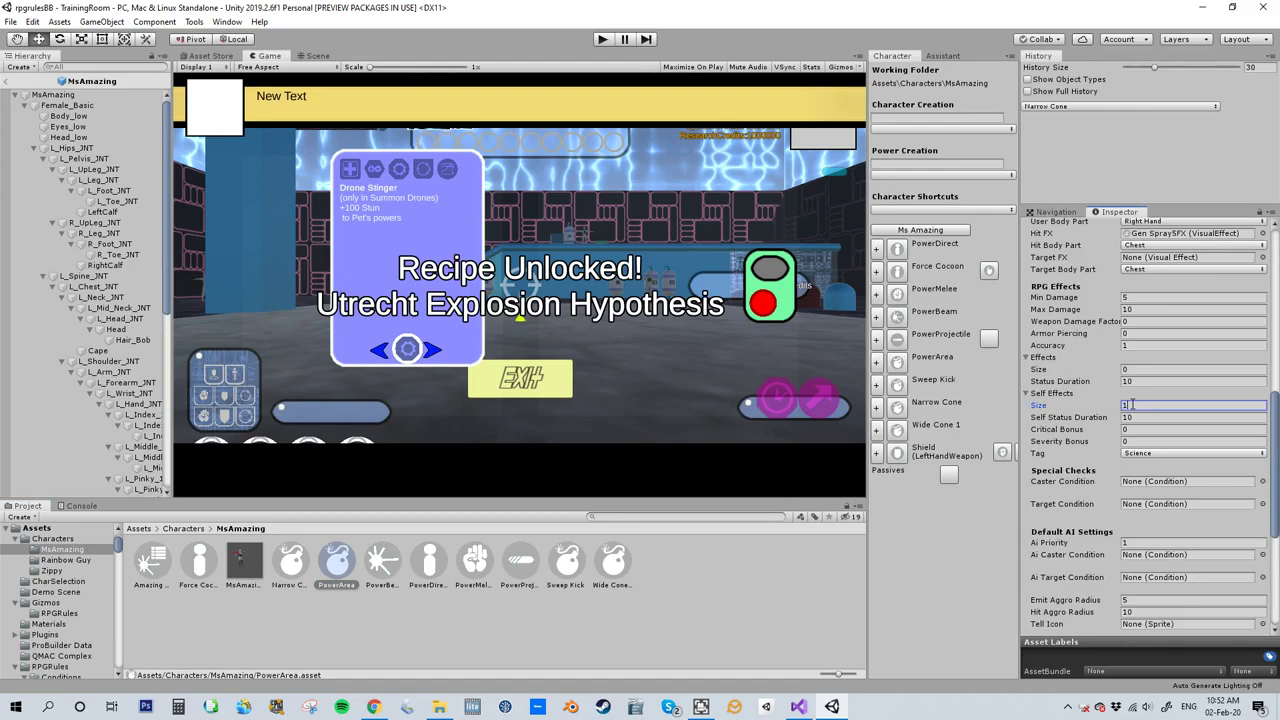
{"action": "type", "text": "1"}
{"action": "key", "text": "Return"}
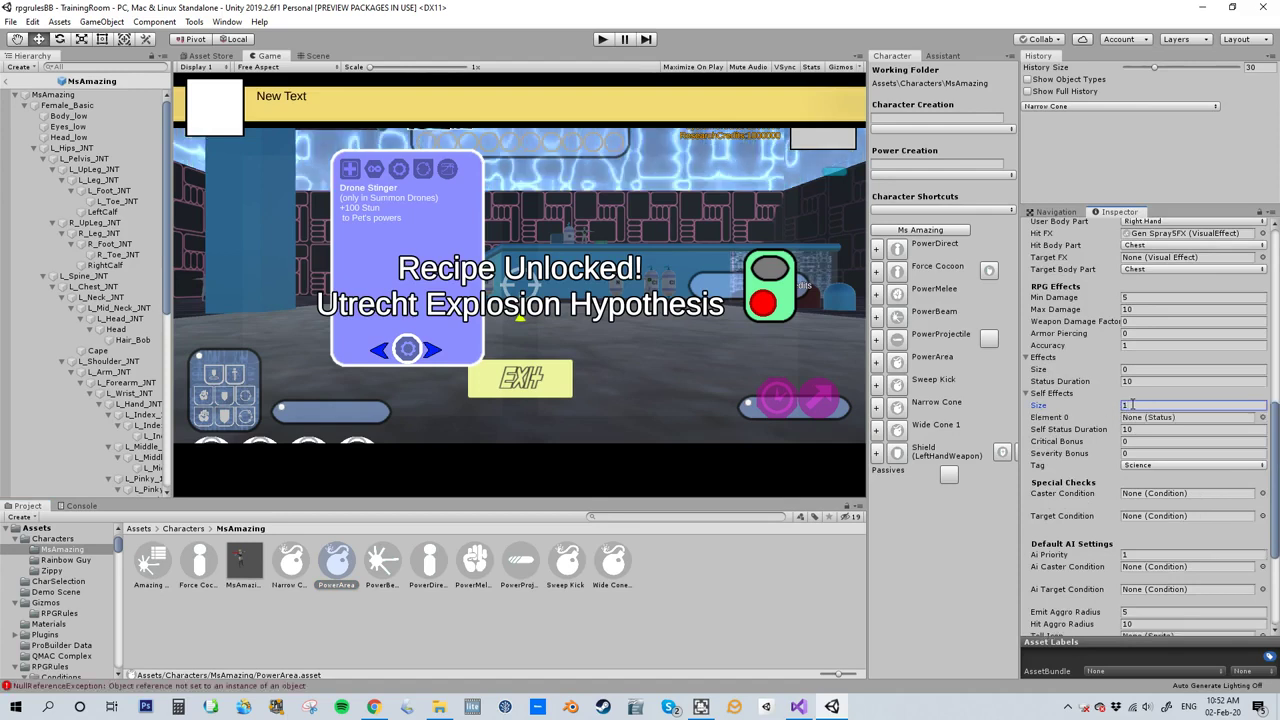
{"action": "left_click", "coordinate": [1262, 418]}
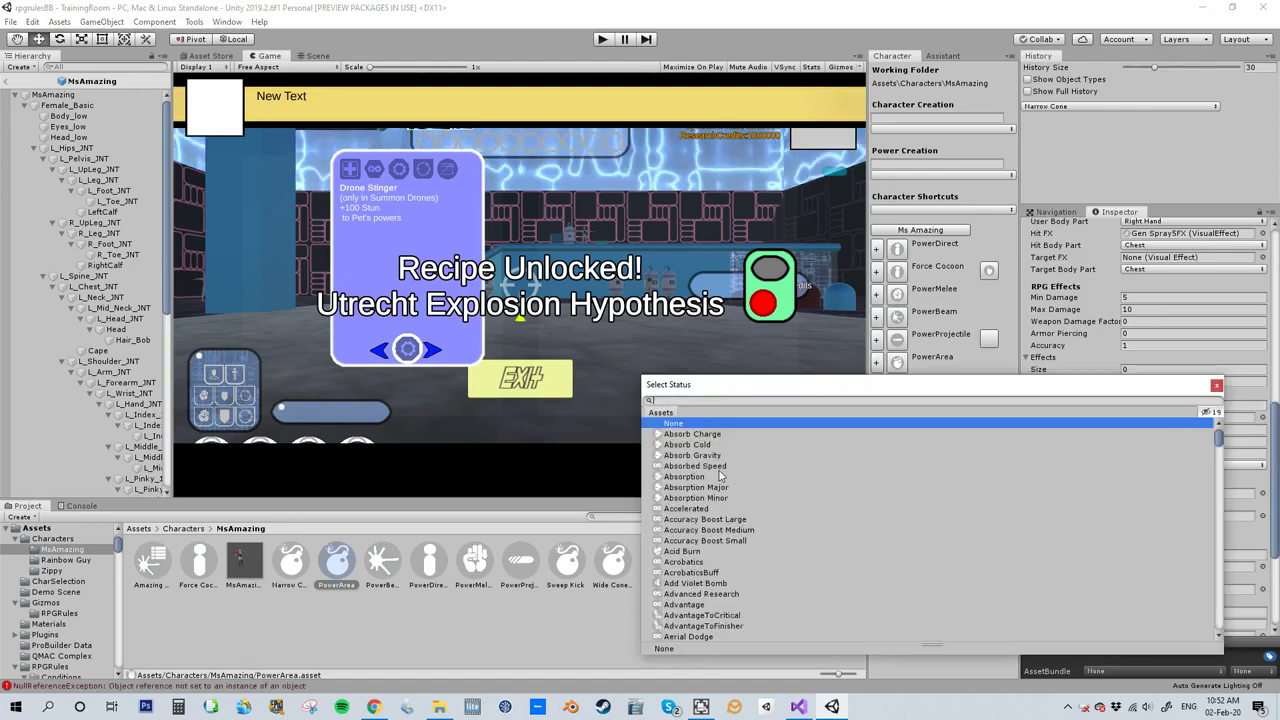
{"action": "type", "text": "atomi"}
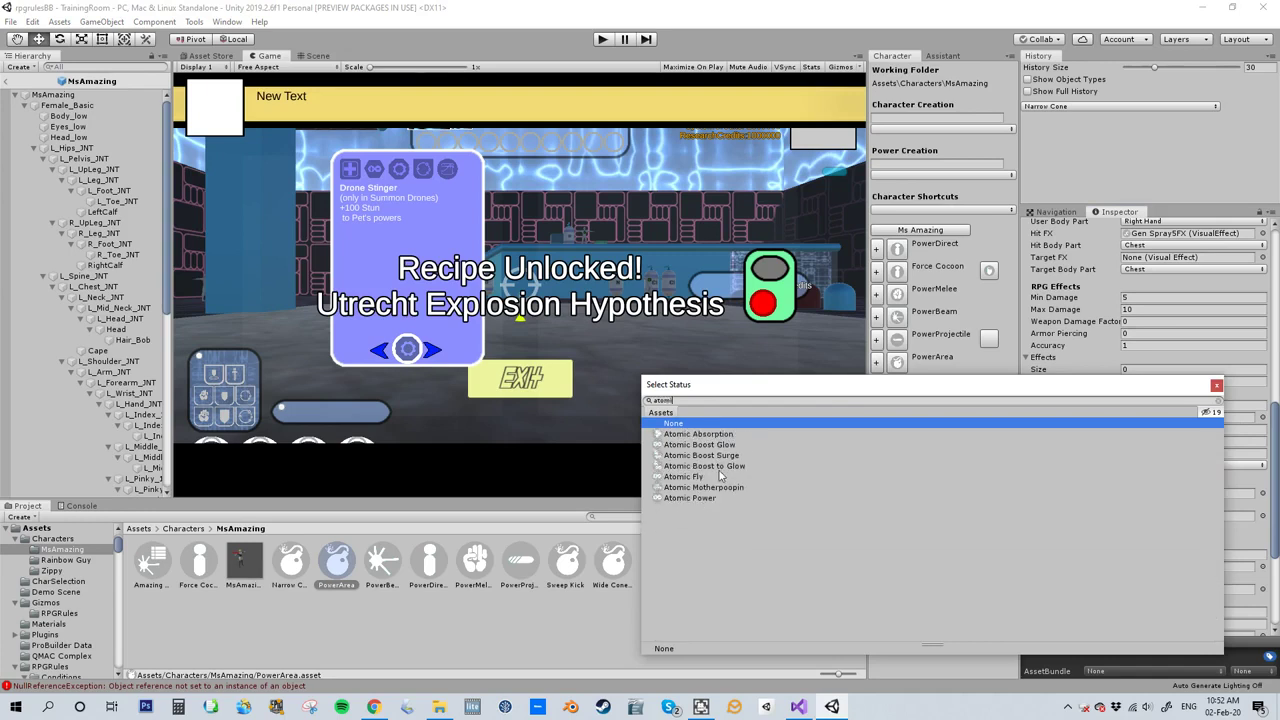
{"action": "double_click", "coordinate": [692, 497]}
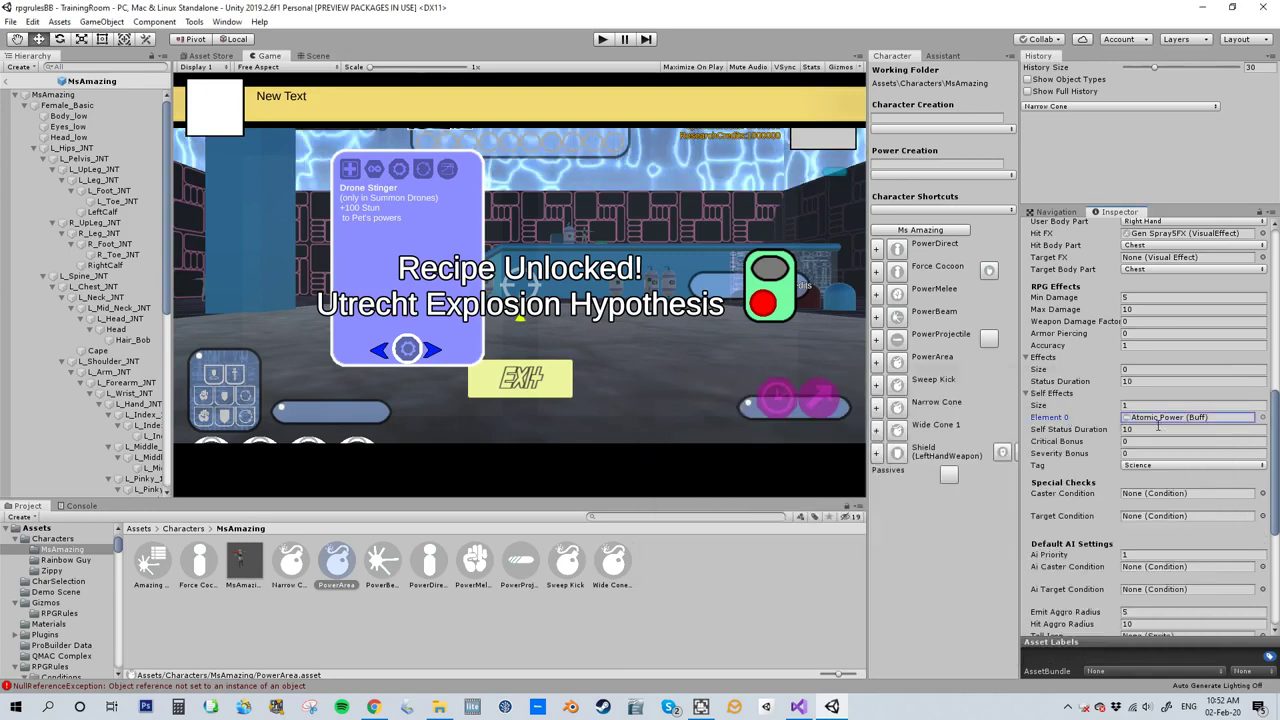
{"action": "scroll", "coordinate": [1080, 480], "scroll_direction": "down", "scroll_amount": 5}
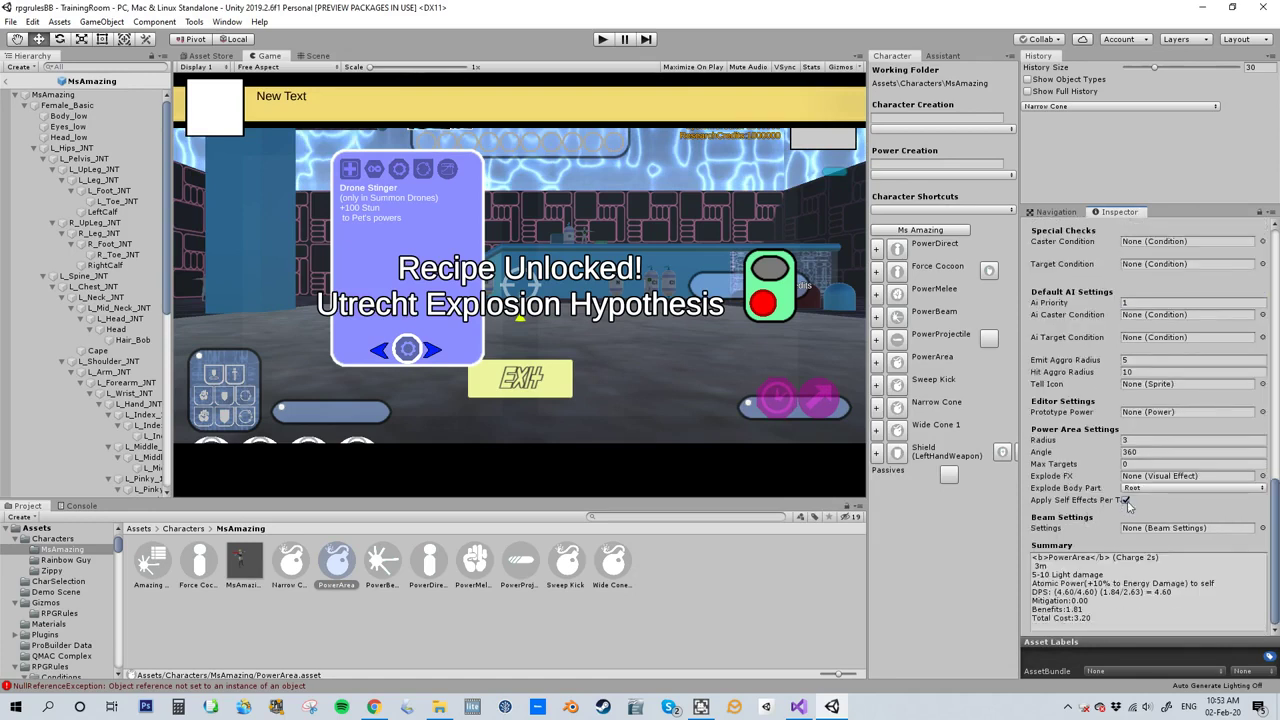
{"action": "scroll", "coordinate": [1070, 446], "scroll_direction": "up", "scroll_amount": 5}
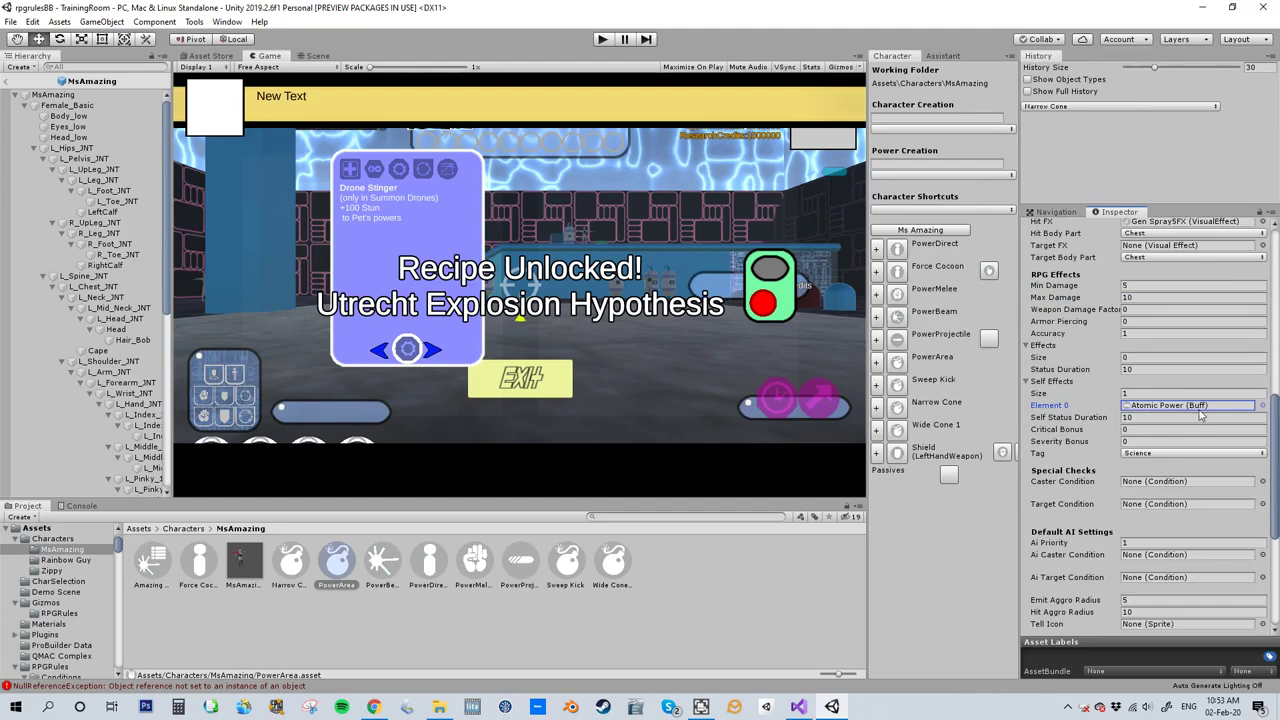
Step: Start the game, move the character among the test dummies and use PowerArea on them
{"action": "left_click", "coordinate": [603, 42]}
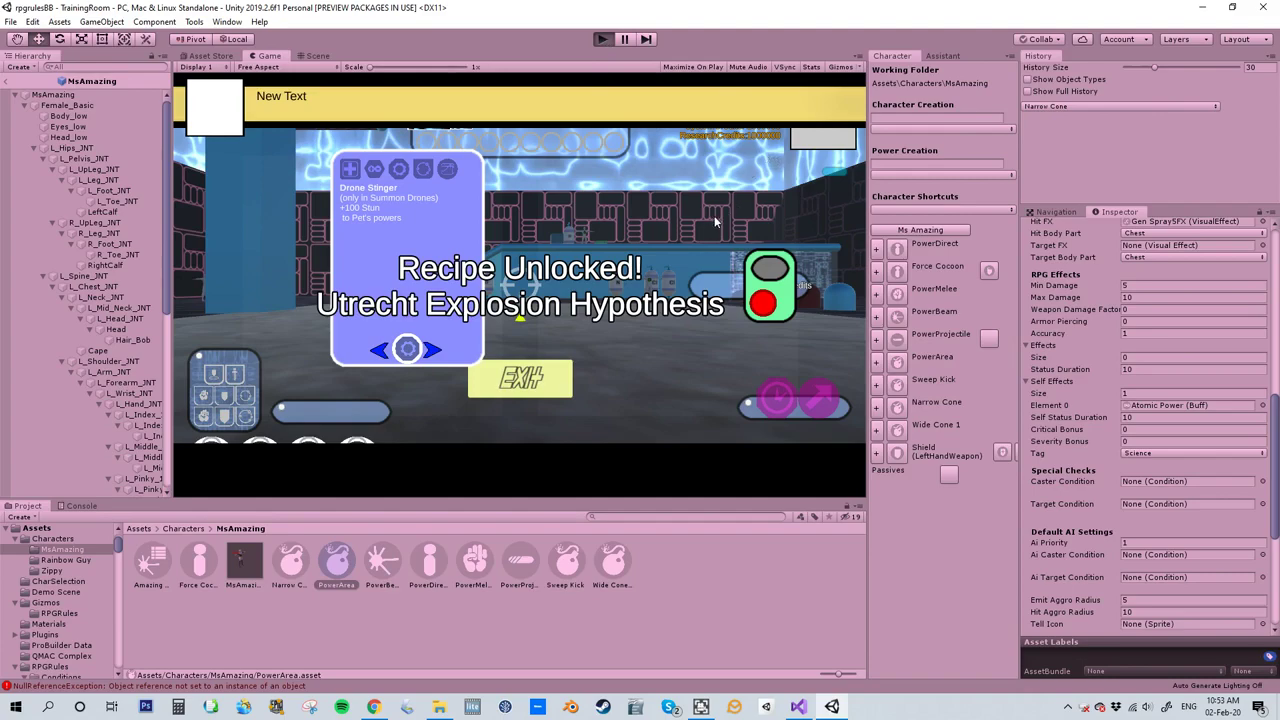
{"action": "right_click_drag", "start_coordinate": [701, 302], "coordinate": [10, 33]}
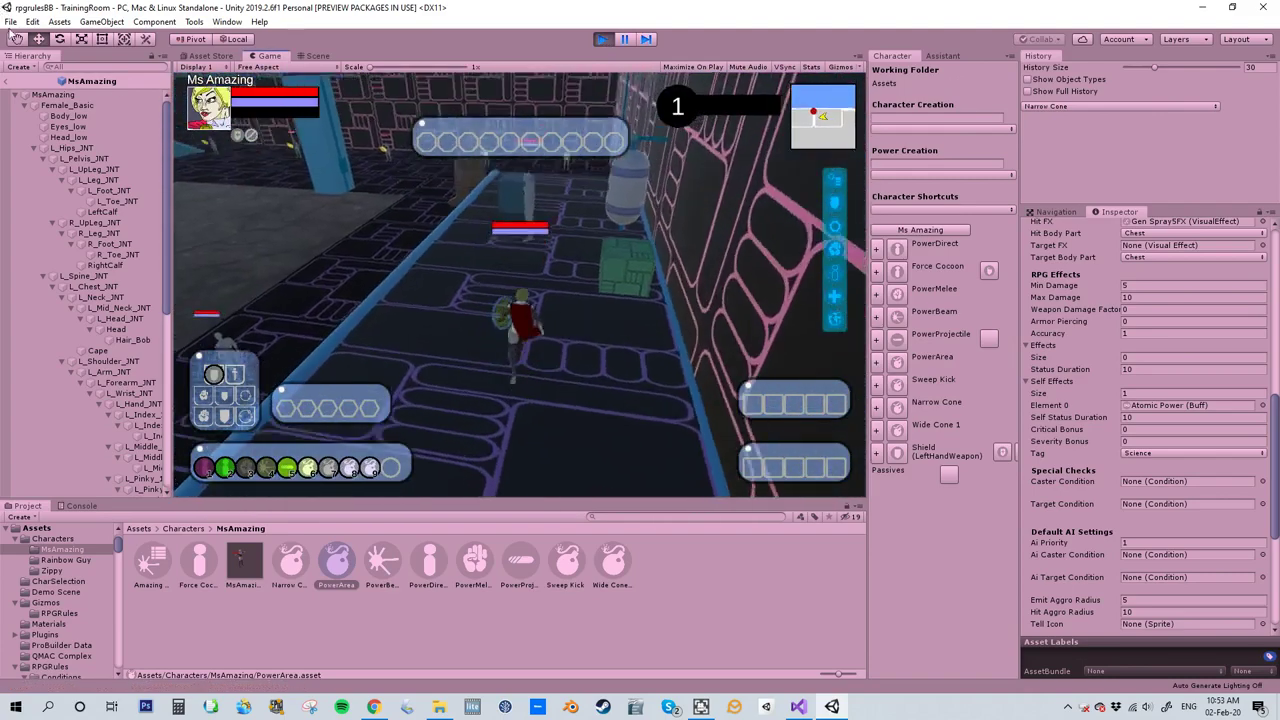
{"action": "key", "text": "w"}
{"action": "left_click", "coordinate": [307, 478]}
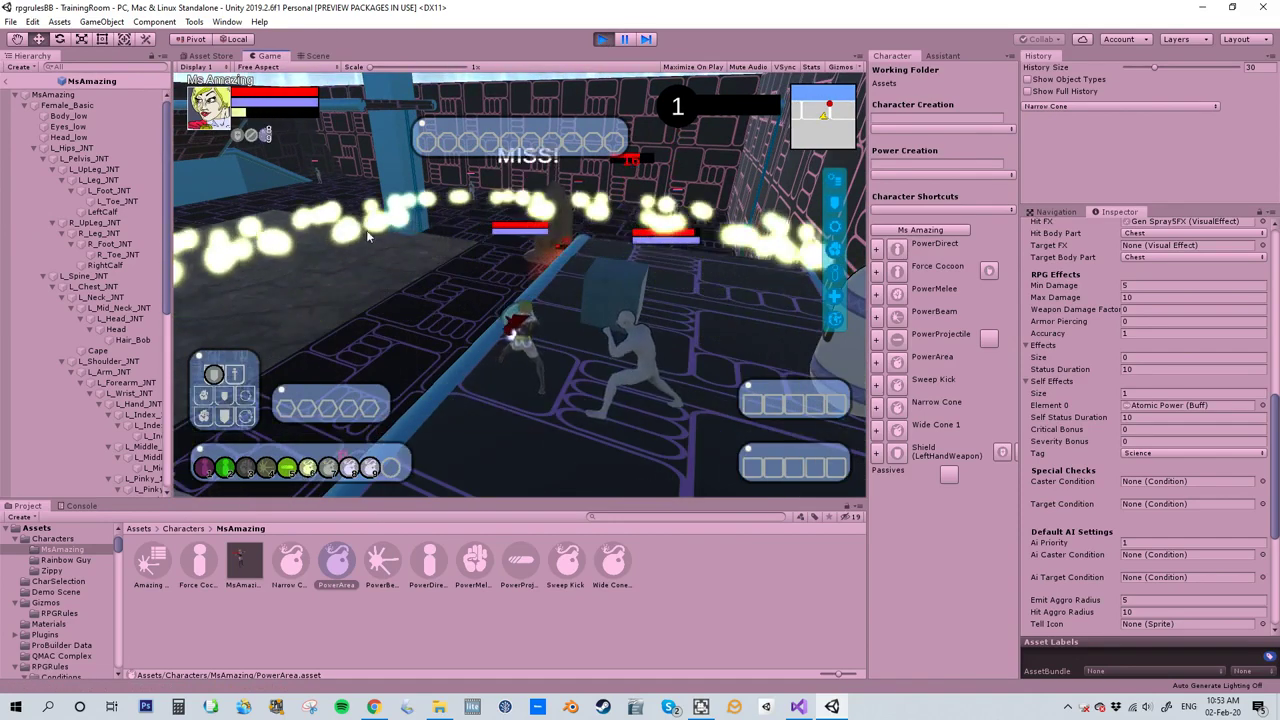
{"action": "right_click_drag", "start_coordinate": [700, 290], "coordinate": [1220, 300]}
{"action": "right_click_drag", "start_coordinate": [463, 318], "coordinate": [1180, 418]}
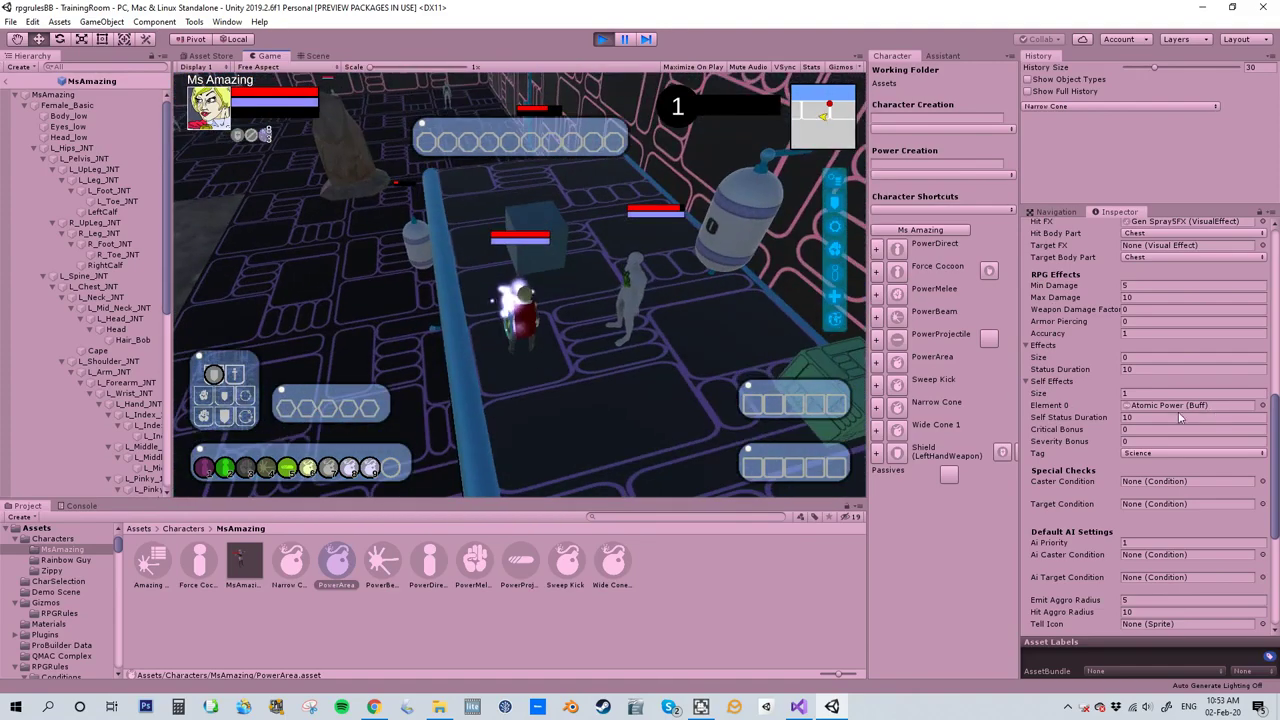
Step: Move the character onto the open floor away from the dummies and use PowerArea with no targets nearby
{"action": "right_click_drag", "start_coordinate": [362, 232], "coordinate": [520, 337]}
{"action": "key", "text": "w"}
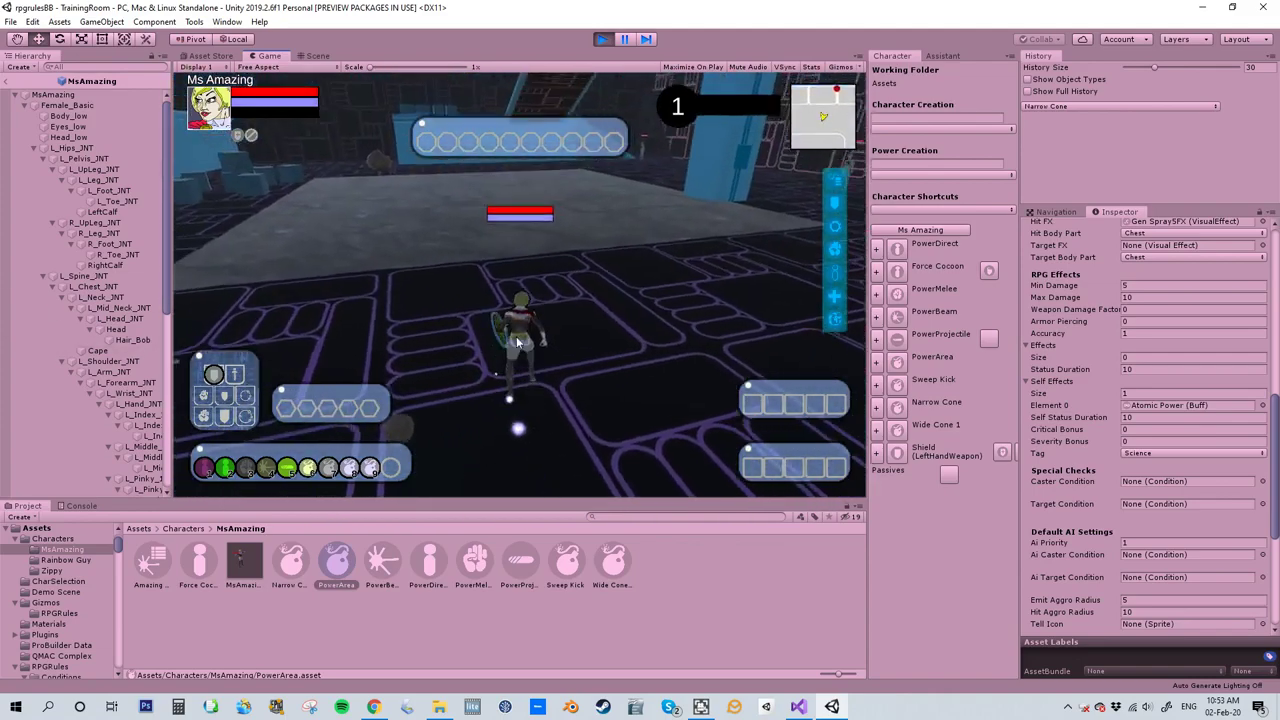
{"action": "key", "text": "w"}
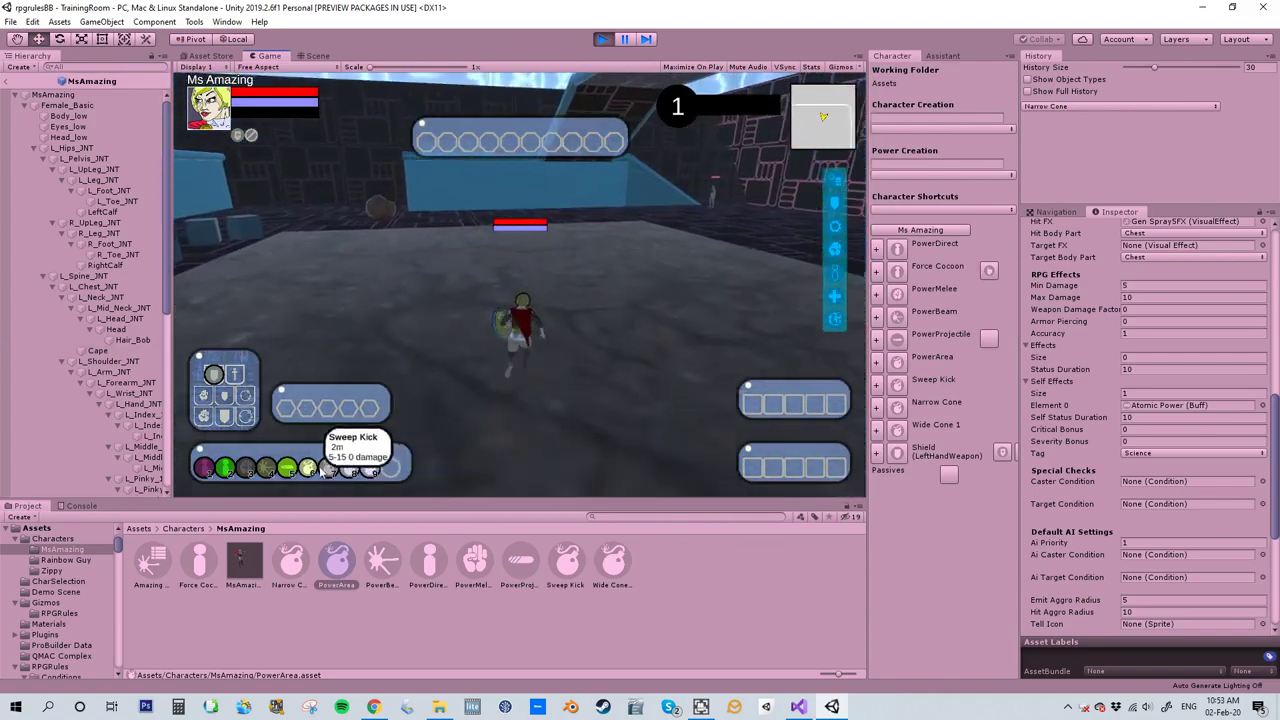
{"action": "left_click", "coordinate": [306, 468]}
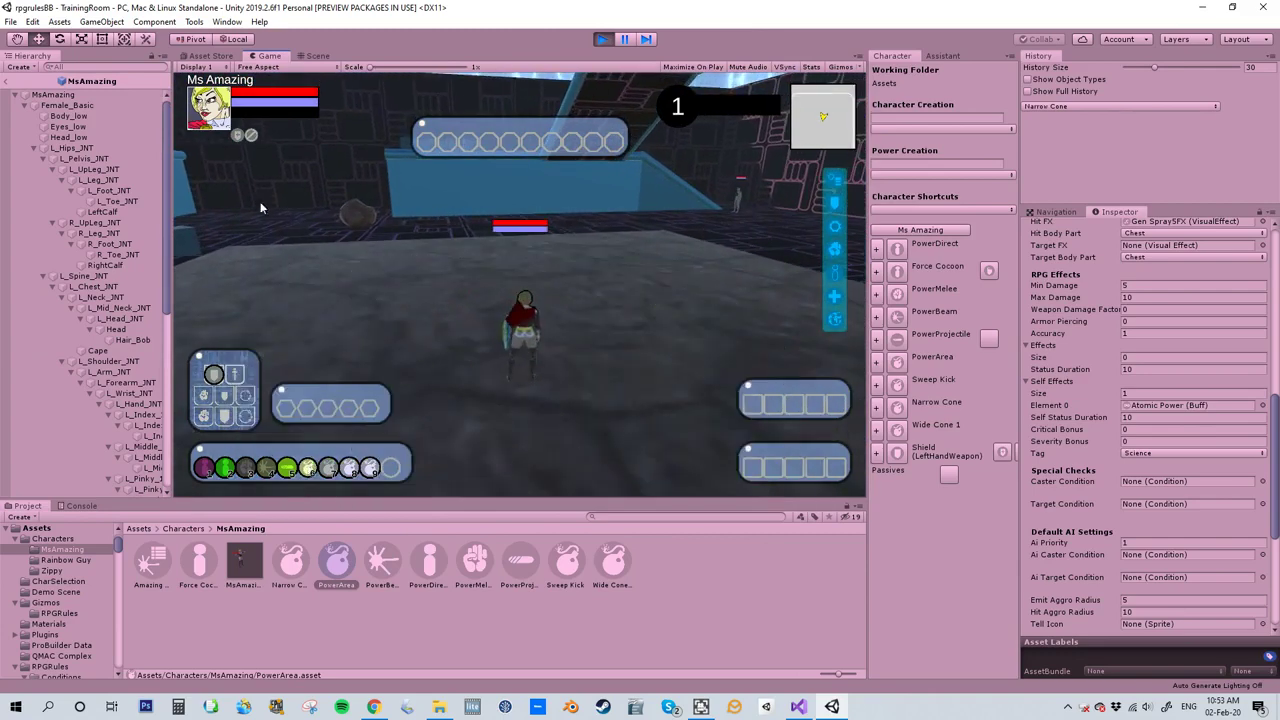
Step: Stop the game and turn off Apply Self Effects Per Target for PowerArea
{"action": "left_click", "coordinate": [604, 39]}
{"action": "scroll", "coordinate": [1120, 487], "scroll_direction": "down", "scroll_amount": 5}
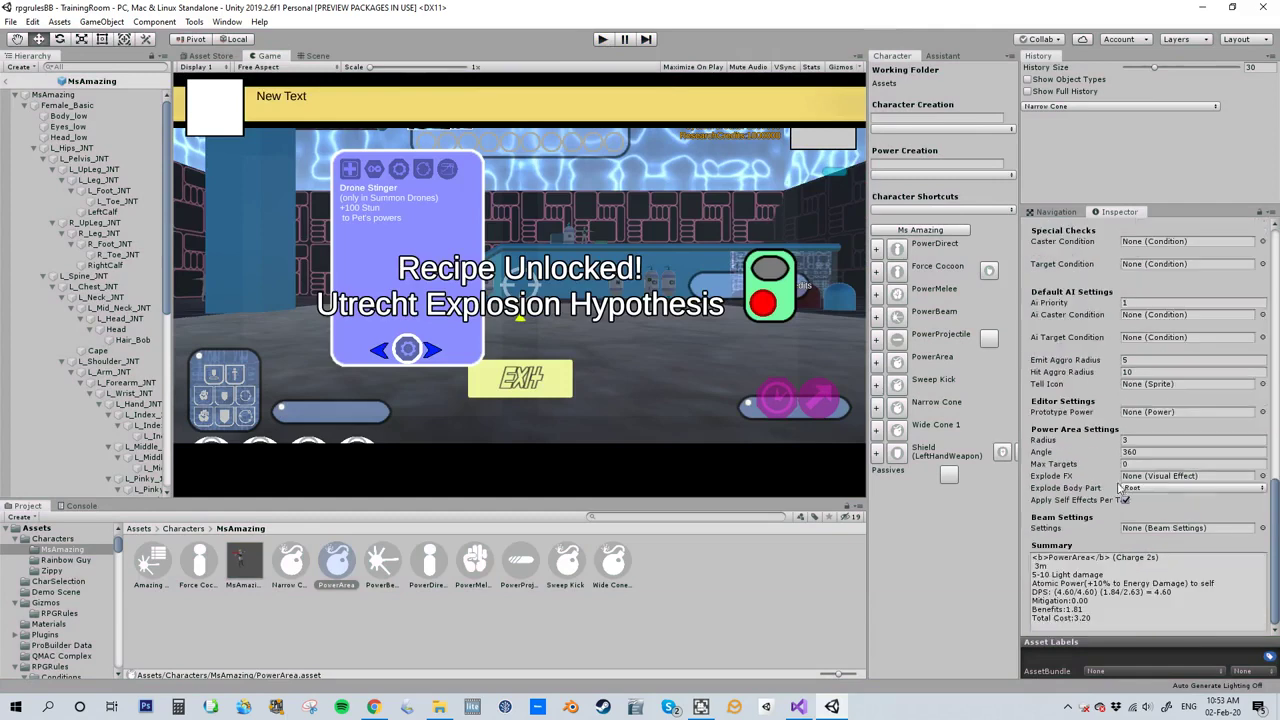
{"action": "left_click", "coordinate": [1125, 500]}
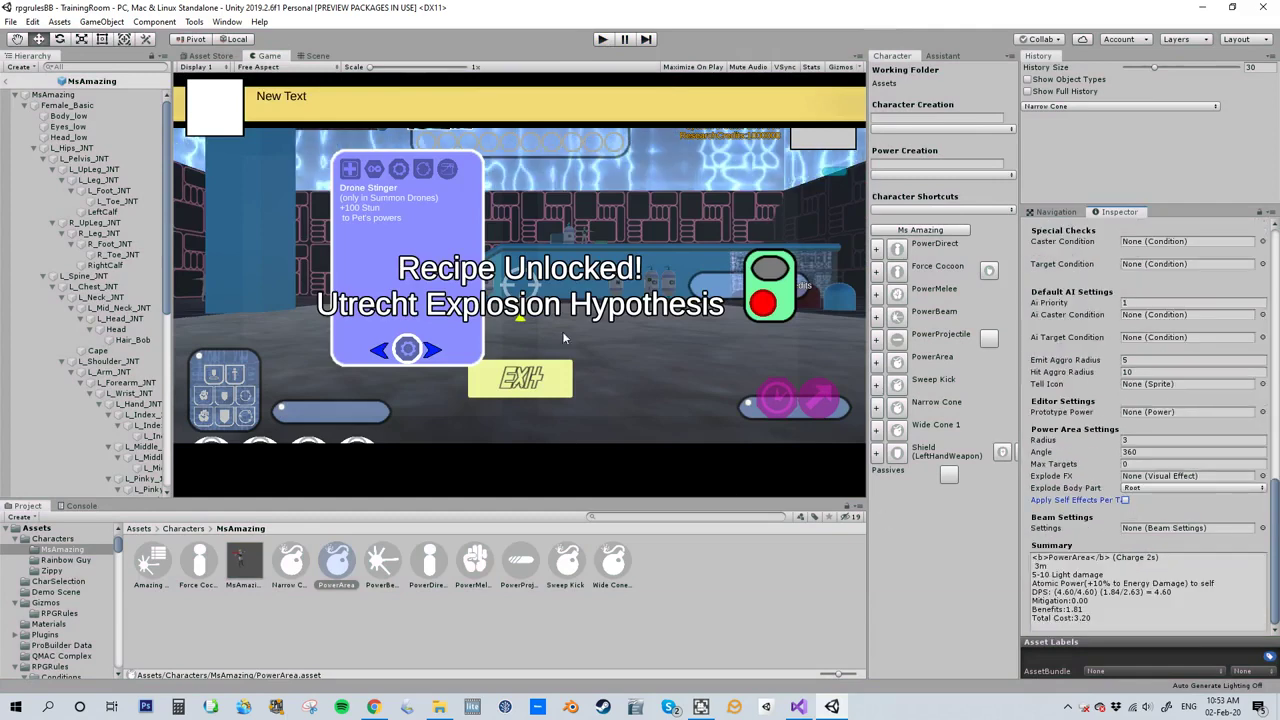
Step: Restart the game and use PowerArea at the starting spot, then again after moving across the room
{"action": "left_click", "coordinate": [609, 39]}
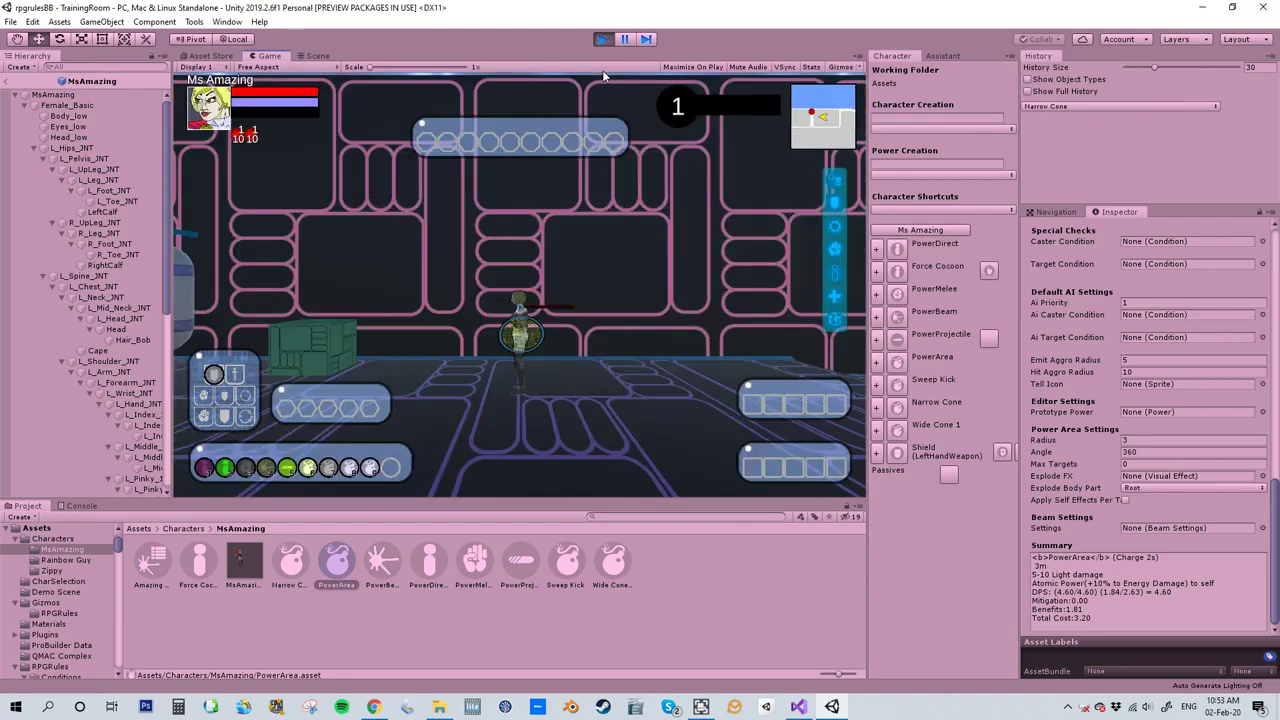
{"action": "left_click", "coordinate": [308, 467]}
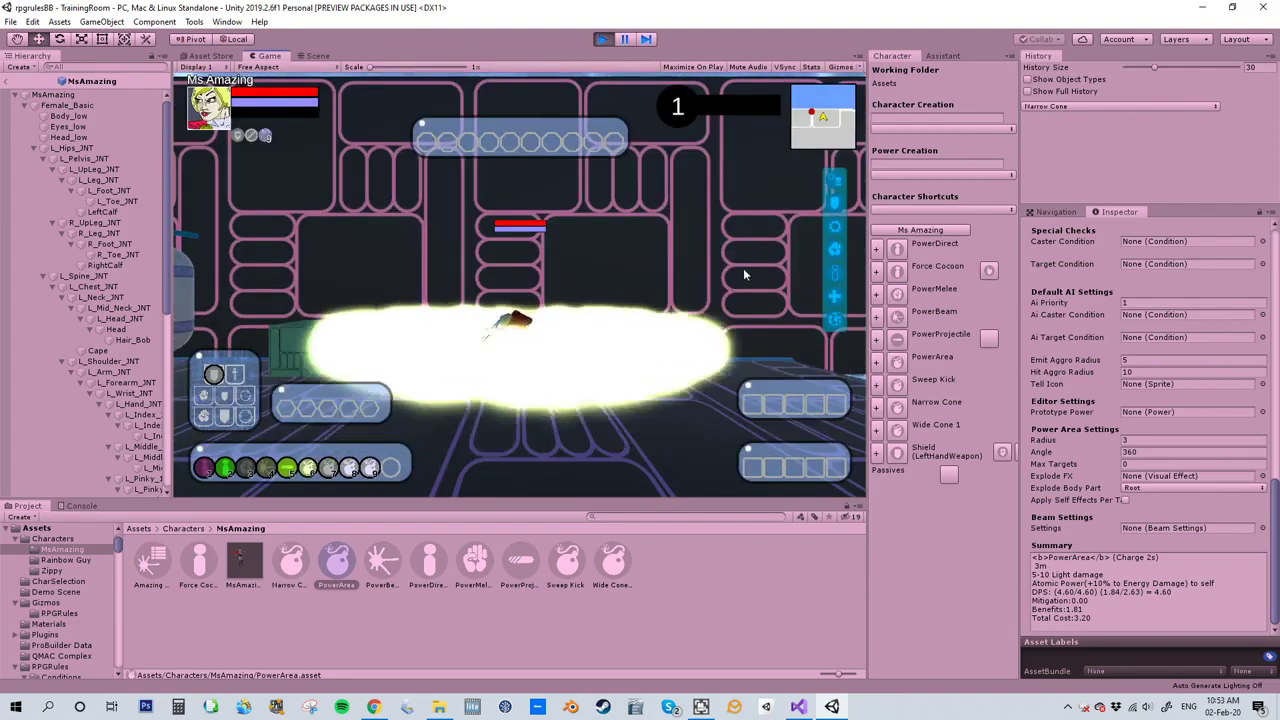
{"action": "key", "text": "w"}
{"action": "right_click_drag", "start_coordinate": [622, 173], "coordinate": [168, 191]}
{"action": "key", "text": "w"}
{"action": "left_click", "coordinate": [303, 477]}
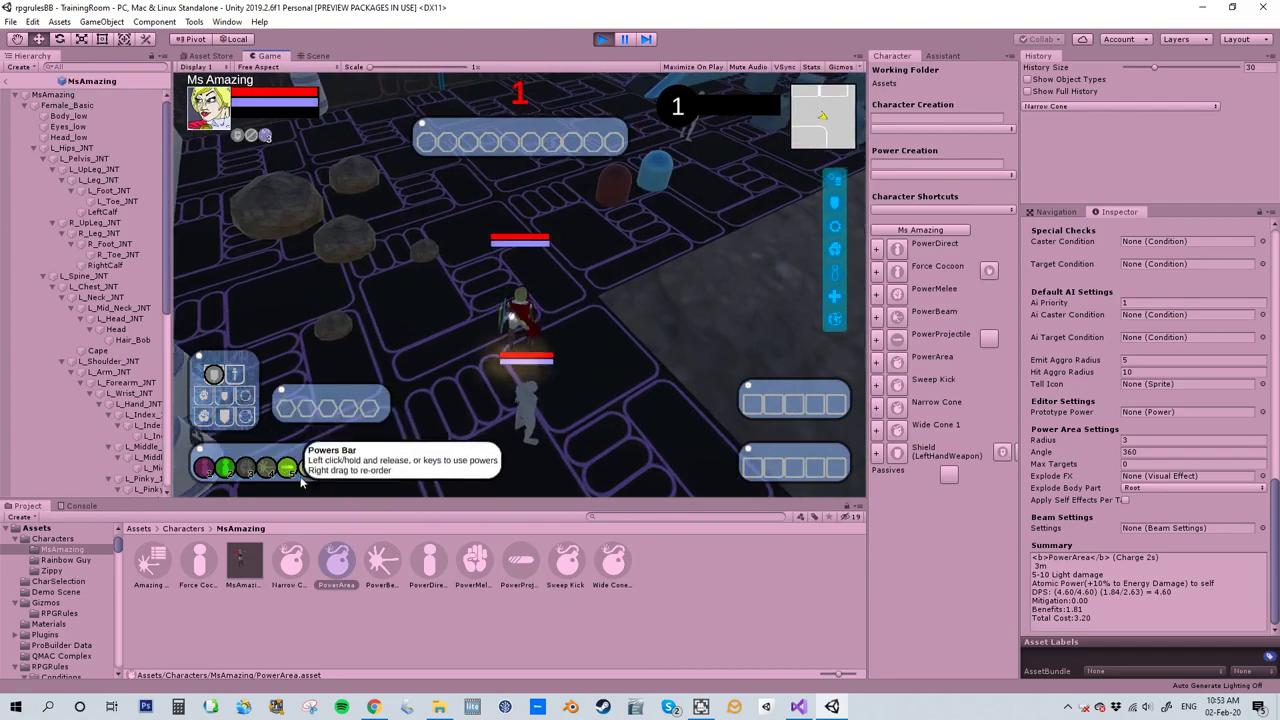
Step: Back away from the nearby dummy, cross to the open floor and use PowerArea there
{"action": "key", "text": "s"}
{"action": "right_click_drag", "start_coordinate": [470, 360], "coordinate": [1200, 220]}
{"action": "key", "text": "w"}
{"action": "right_click_drag", "start_coordinate": [466, 198], "coordinate": [340, 420]}
{"action": "key", "text": "w"}
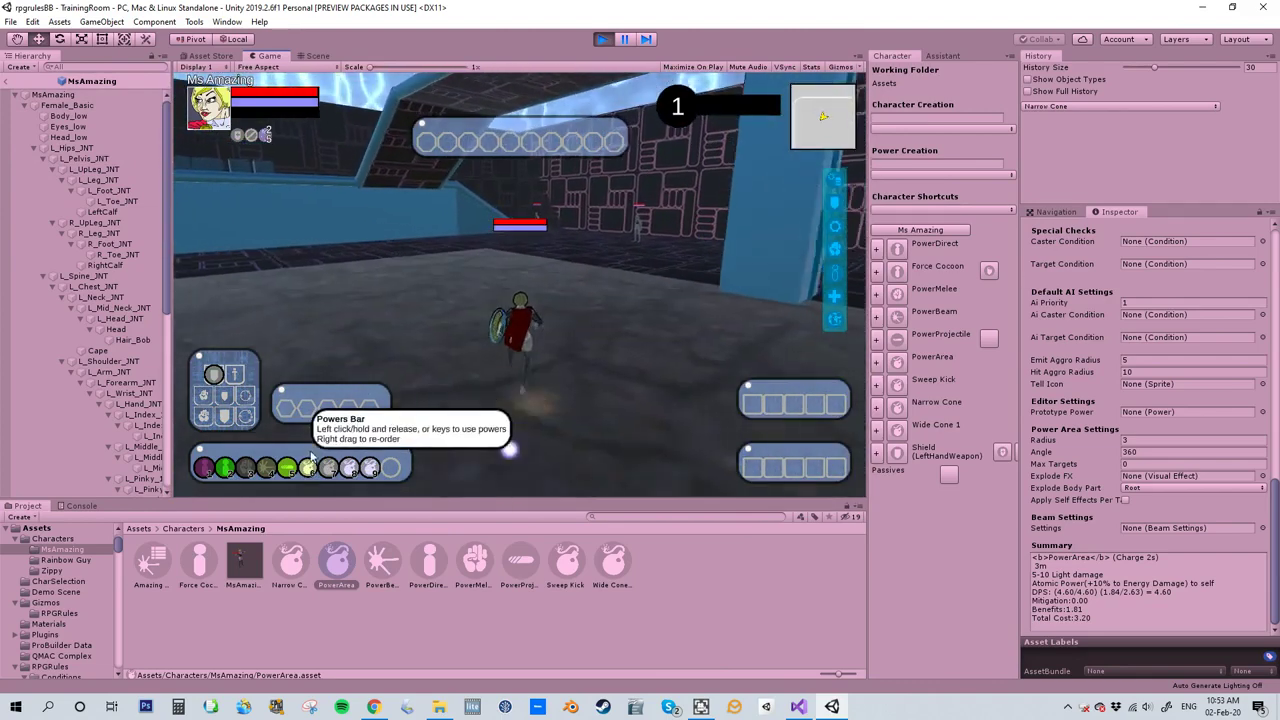
{"action": "left_click", "coordinate": [308, 465]}
{"action": "right_click_drag", "start_coordinate": [602, 330], "coordinate": [477, 129]}
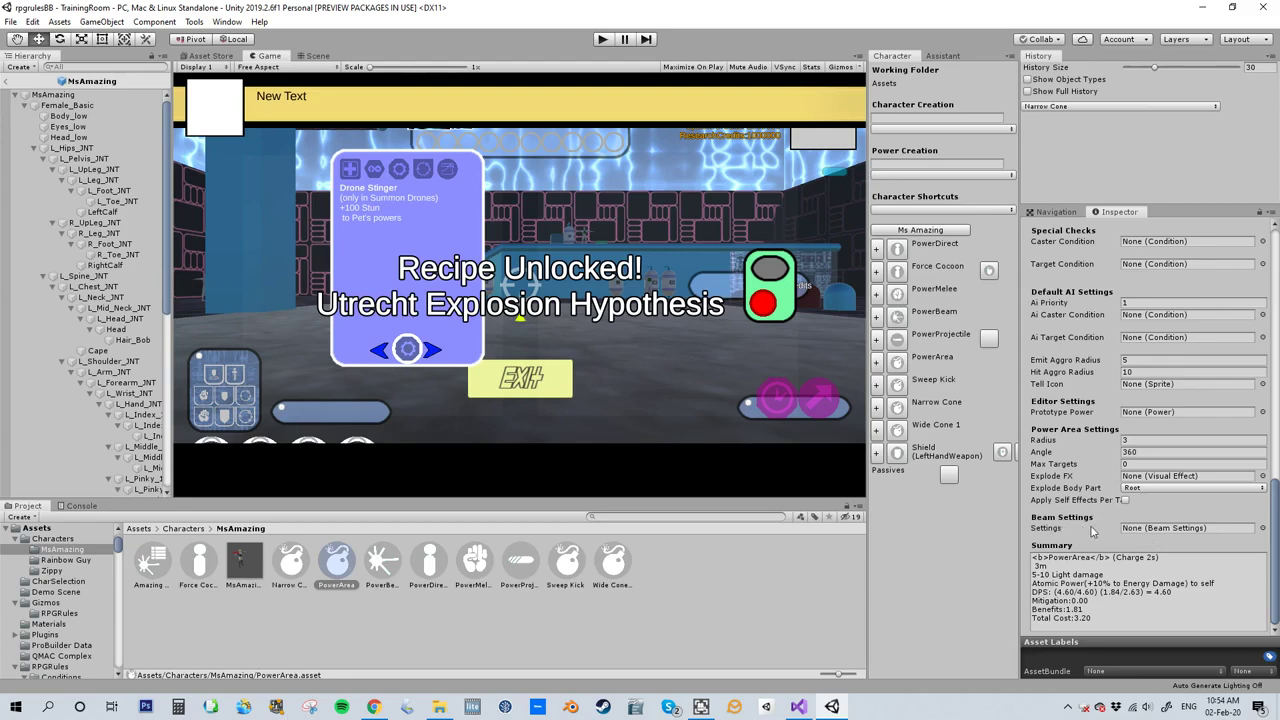
Step: Assign ElectricalBeamSettings as PowerArea's beam settings
{"action": "mouse_move", "coordinate": [1085, 530]}
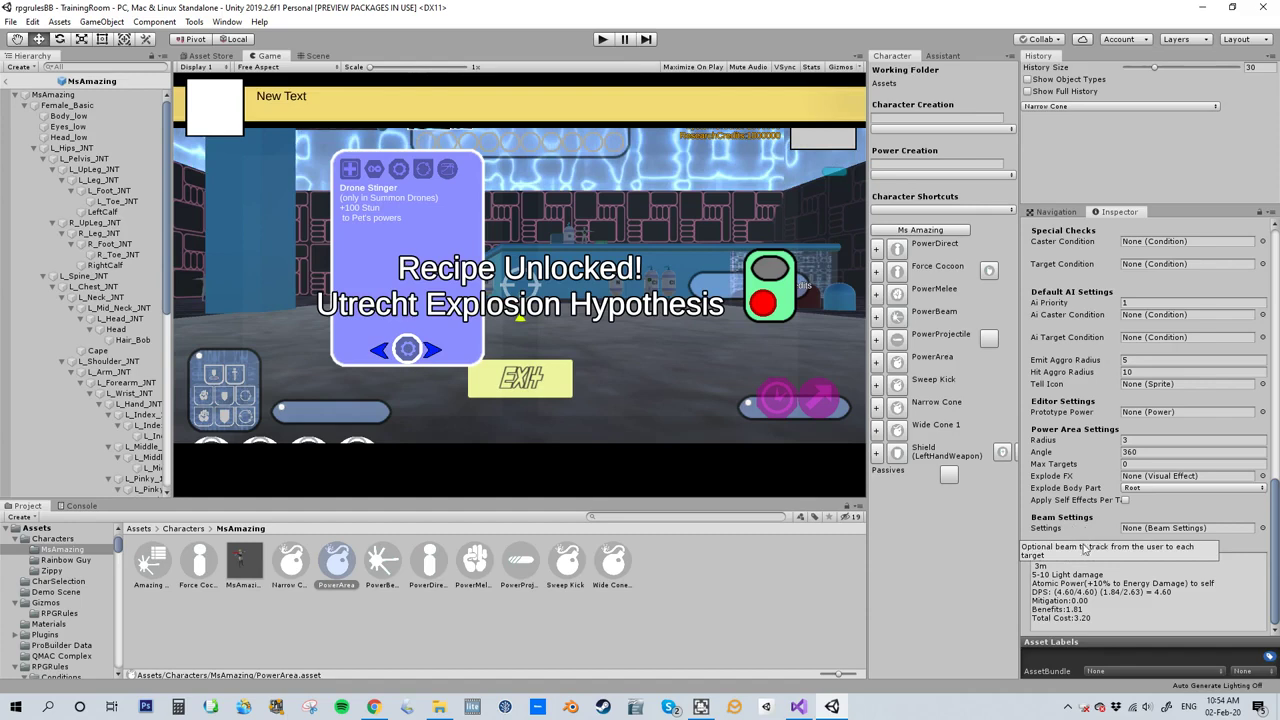
{"action": "left_click", "coordinate": [1263, 529]}
{"action": "type", "text": "lightn"}
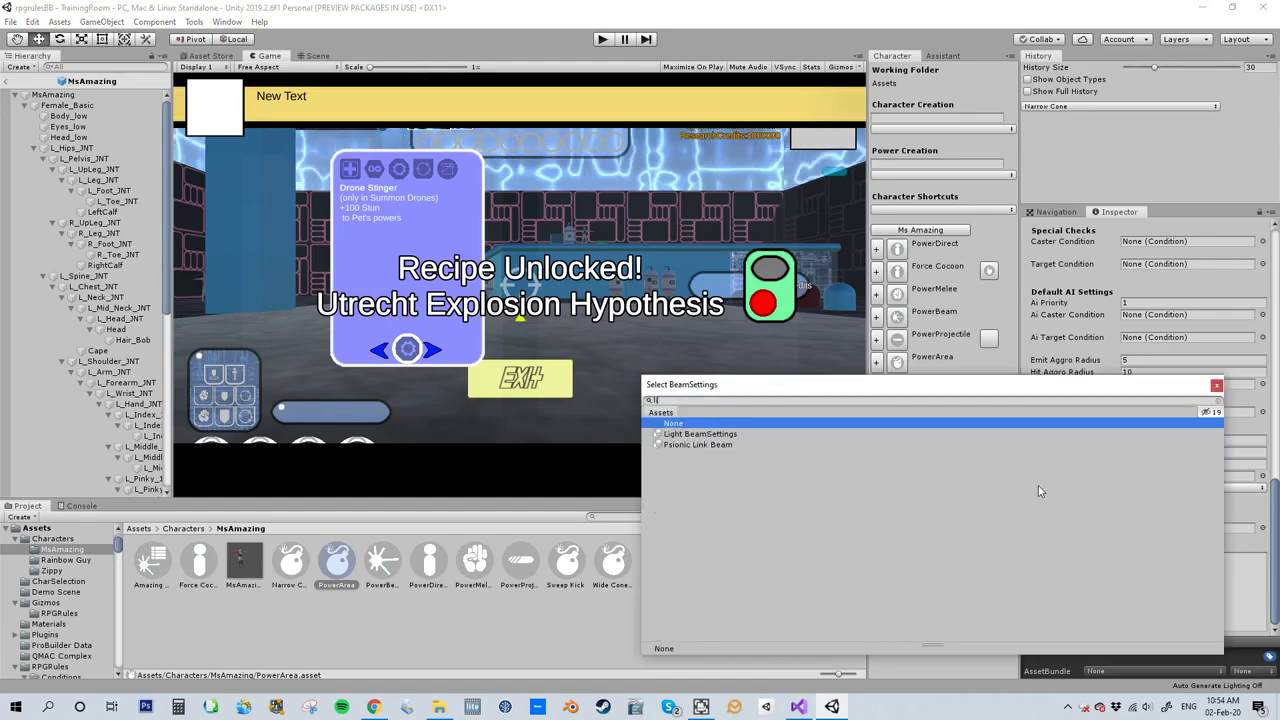
{"action": "key", "text": "BackSpace"}
{"action": "key", "text": "BackSpace"}
{"action": "key", "text": "BackSpace"}
{"action": "key", "text": "BackSpace"}
{"action": "key", "text": "BackSpace"}
{"action": "key", "text": "BackSpace"}
{"action": "type", "text": "elect"}
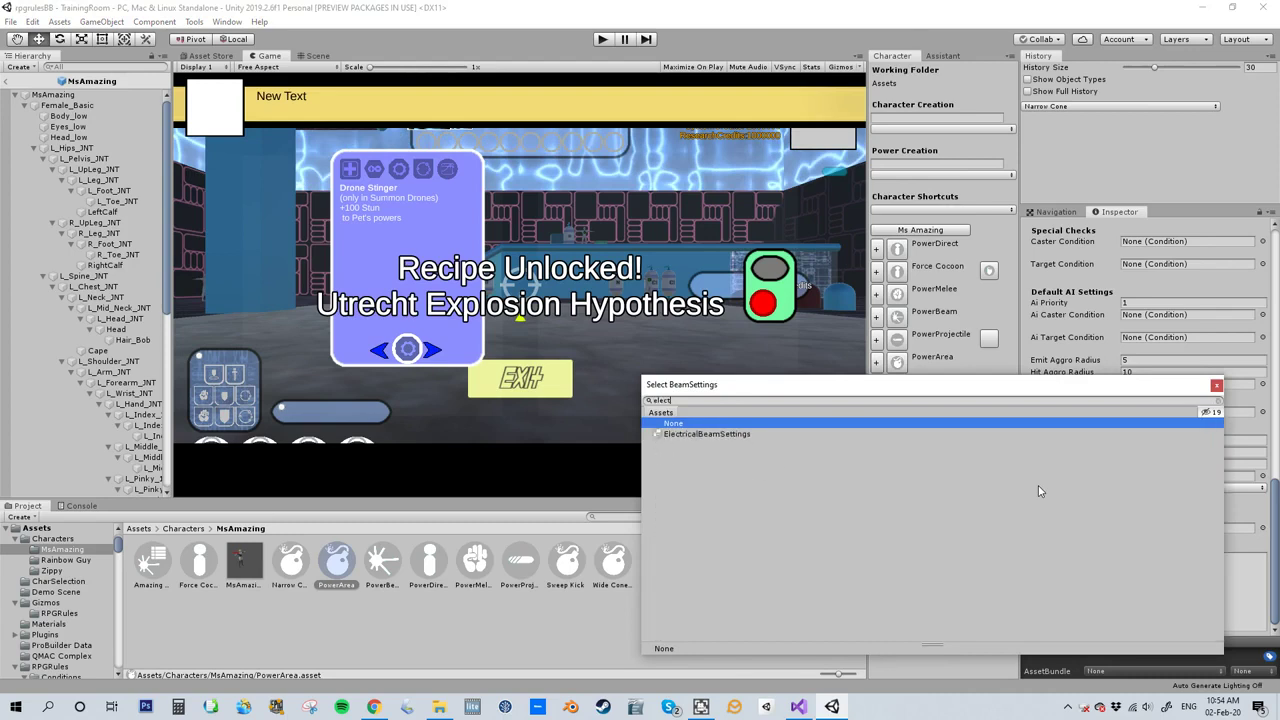
{"action": "double_click", "coordinate": [704, 437]}
Step: Run the game, approach a pair of dummies and use PowerArea to test its electrical beams
{"action": "left_click", "coordinate": [602, 39]}
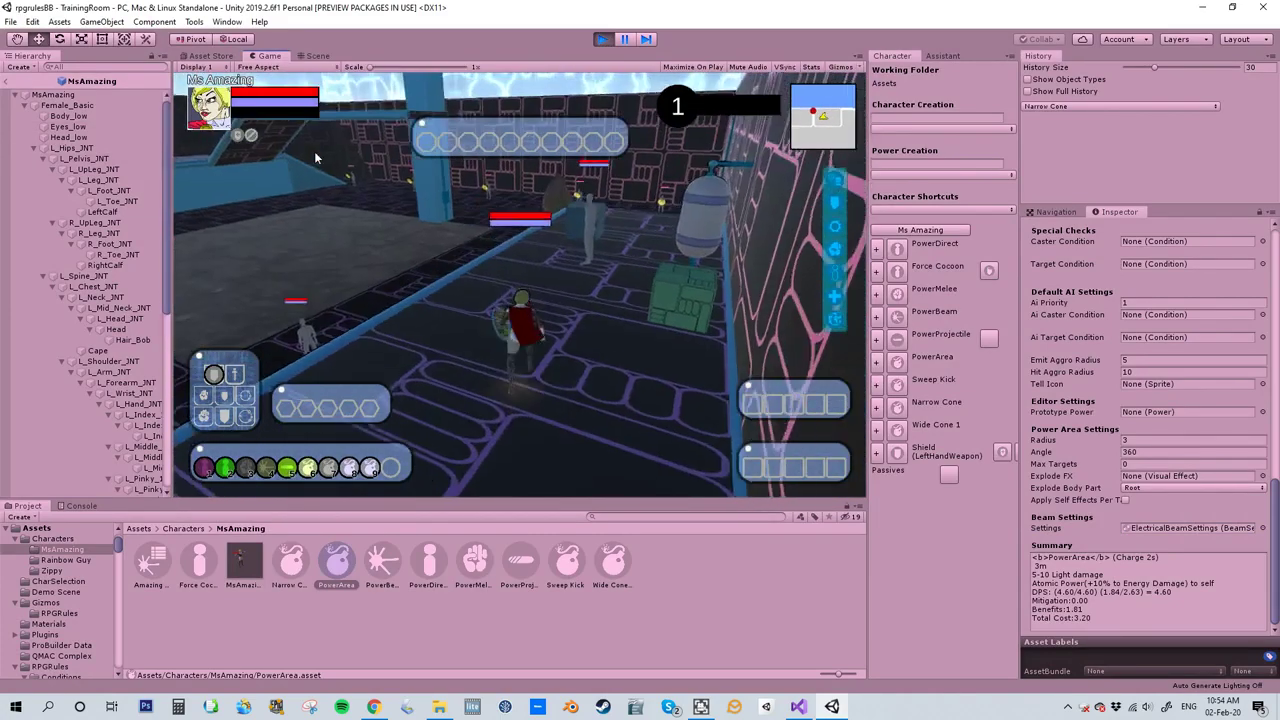
{"action": "left_click", "coordinate": [312, 470]}
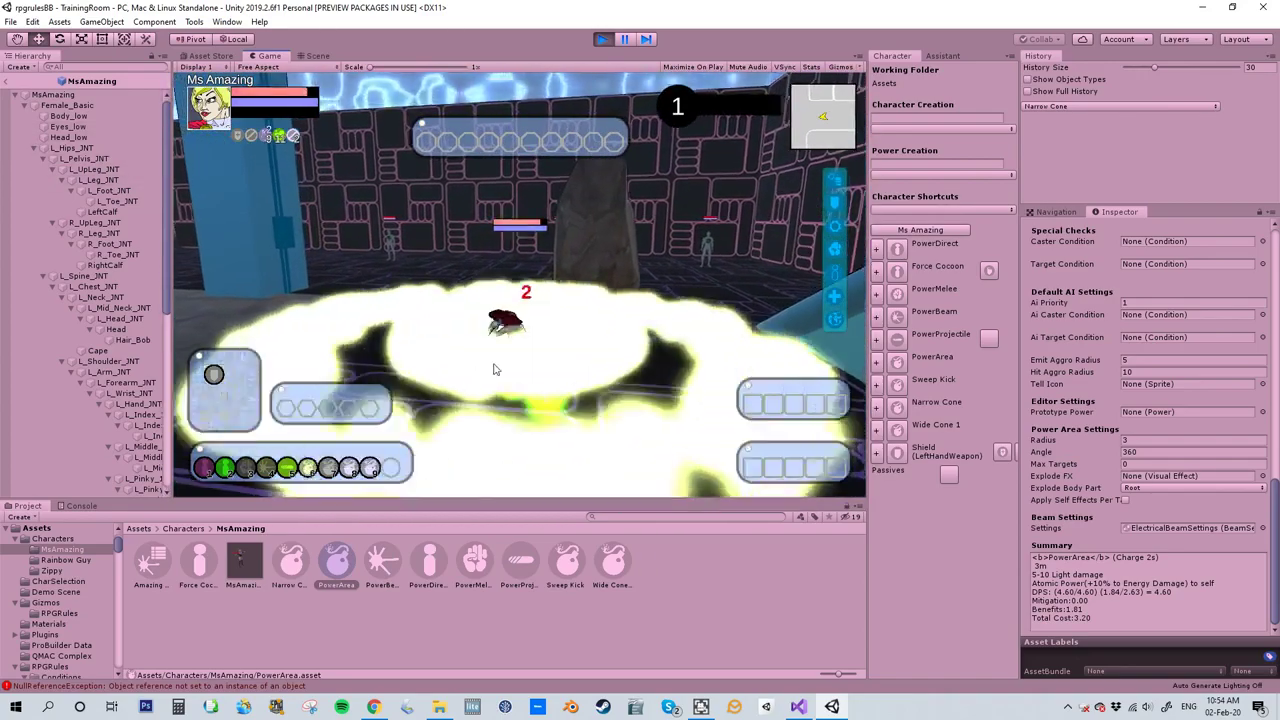
{"action": "right_click_drag", "start_coordinate": [494, 369], "coordinate": [730, 255]}
{"action": "key", "text": "w"}
{"action": "right_click_drag", "start_coordinate": [787, 288], "coordinate": [488, 247]}
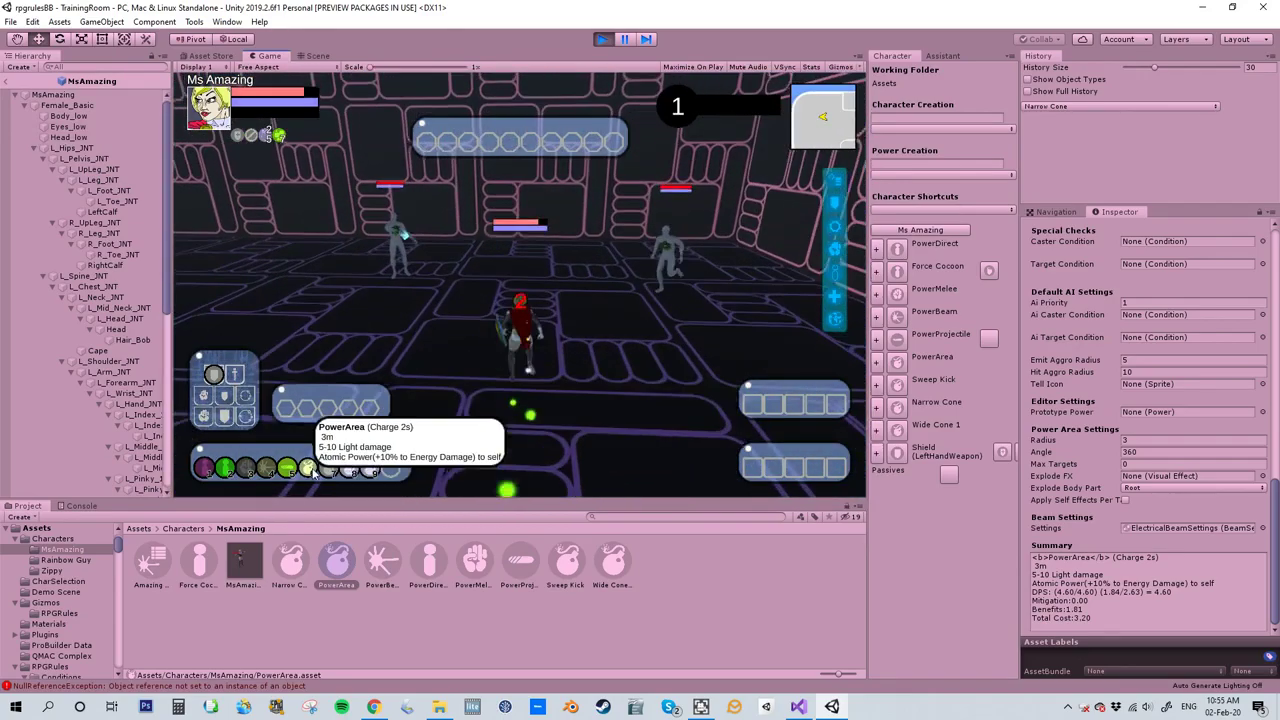
{"action": "left_click", "coordinate": [312, 472]}
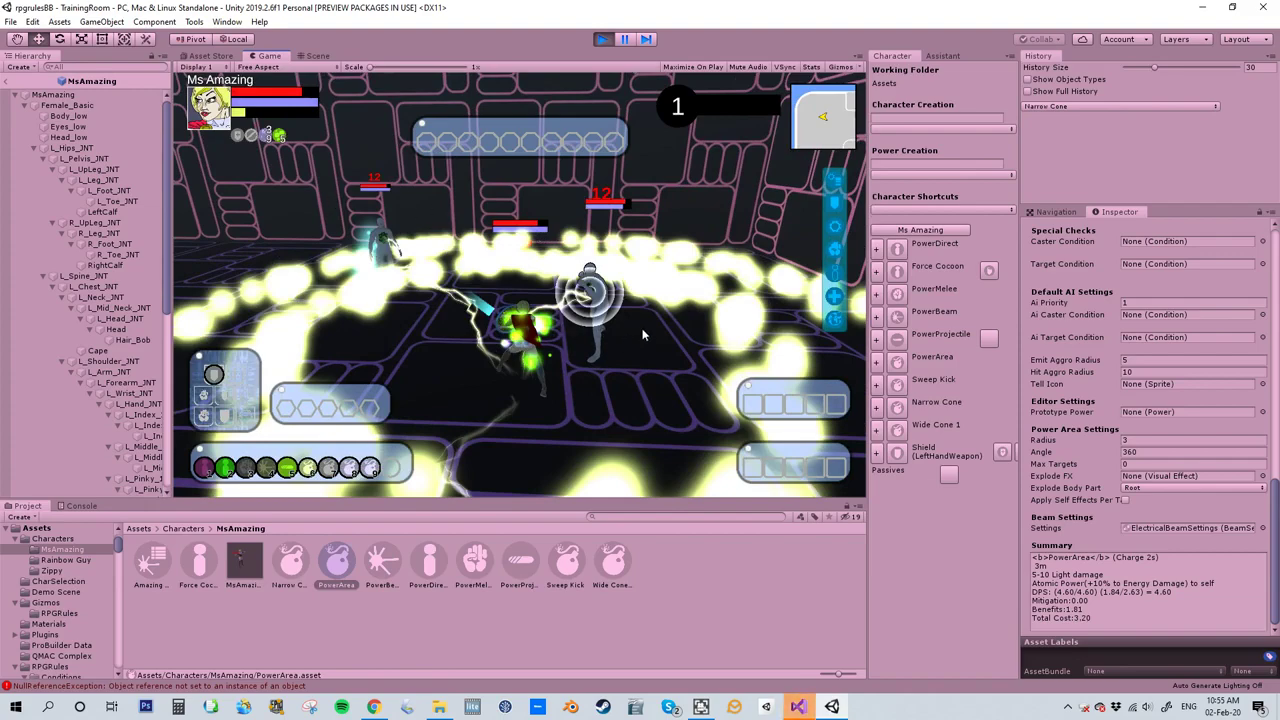
Step: Switch to Visual Studio, get execution past the breakpoint at line 95 of Projectile.cs, and return to Unity
{"action": "left_click", "coordinate": [798, 706]}
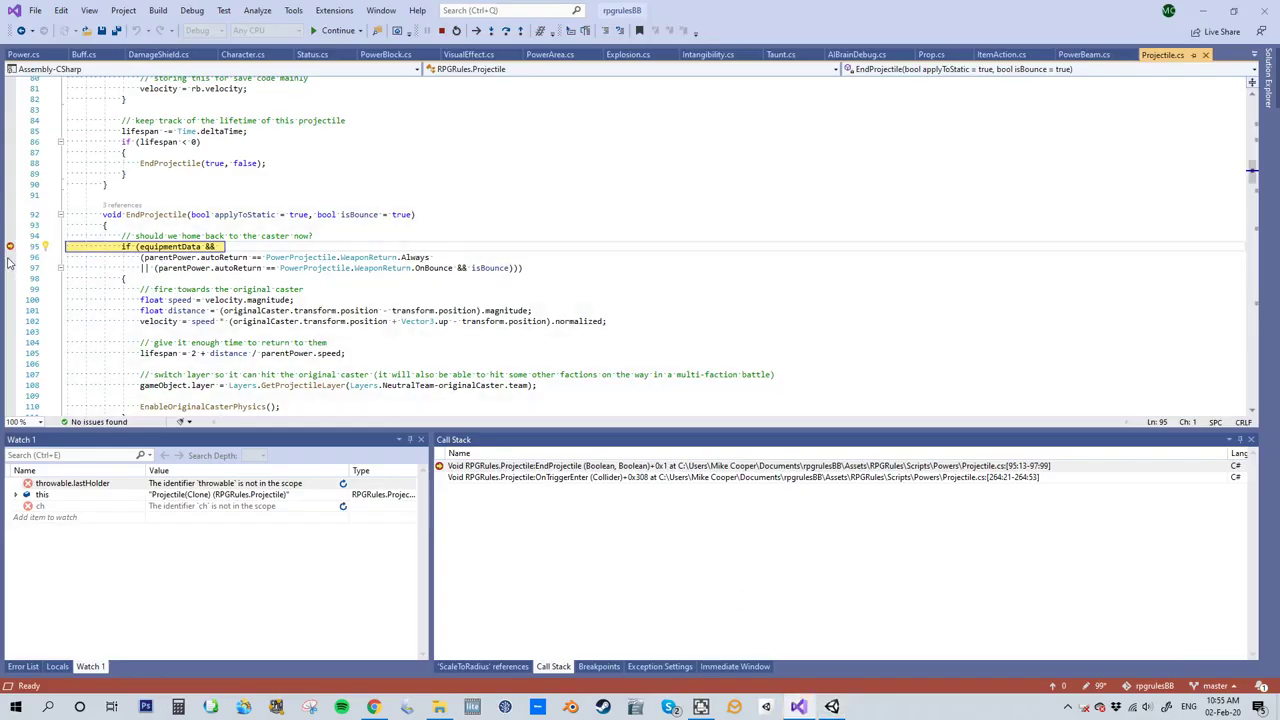
{"action": "key", "text": "F10"}
{"action": "key", "text": "alt+Tab"}
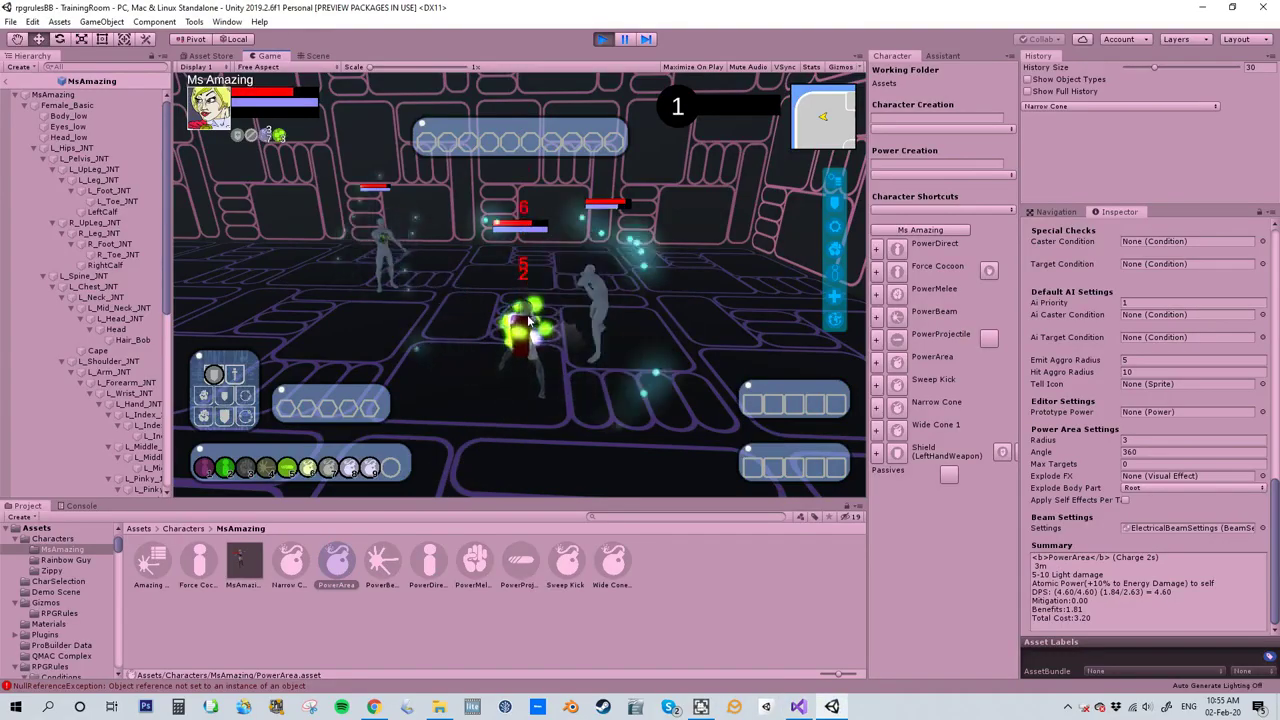
Step: Move the character away from the dummies, stop the game and select the Wide Cone 1 power asset
{"action": "mouse_move", "coordinate": [500, 301]}
{"action": "right_mouse_down"}
{"action": "mouse_move", "coordinate": [405, 272]}
{"action": "mouse_move", "coordinate": [180, 316]}
{"action": "mouse_move", "coordinate": [452, 336]}
{"action": "right_mouse_up"}
{"action": "key", "text": "w"}
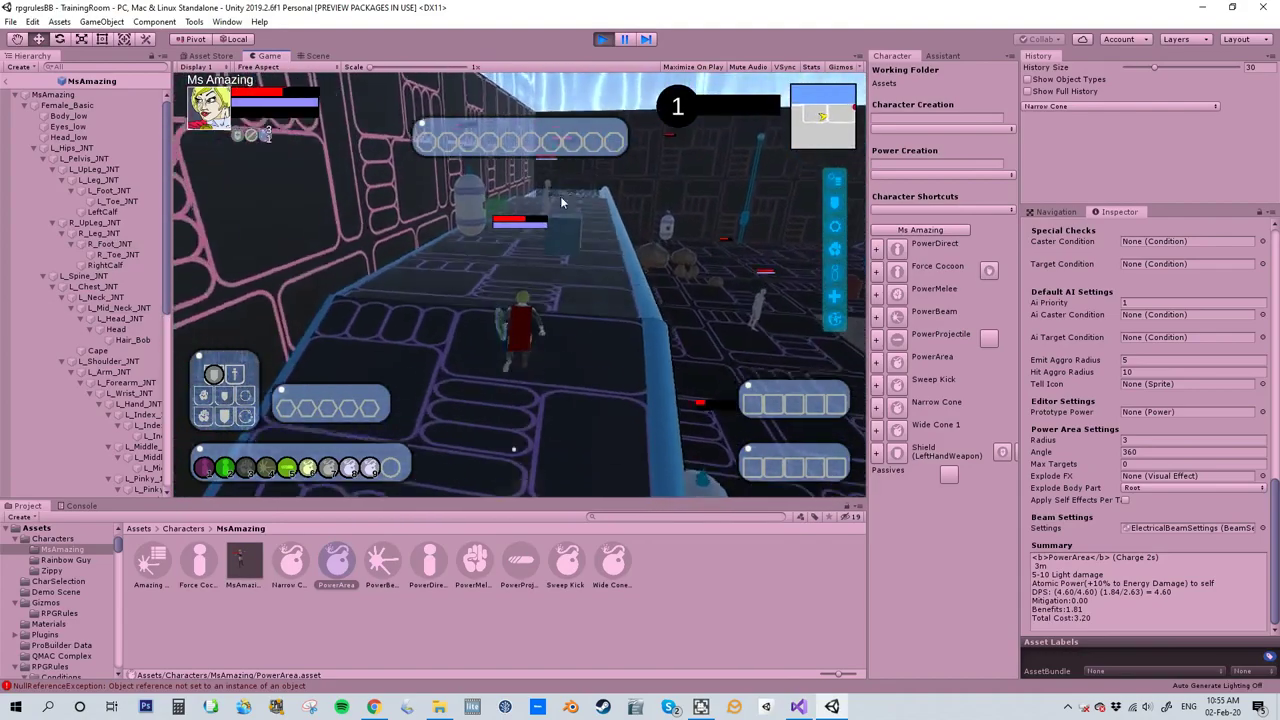
{"action": "left_click", "coordinate": [597, 44]}
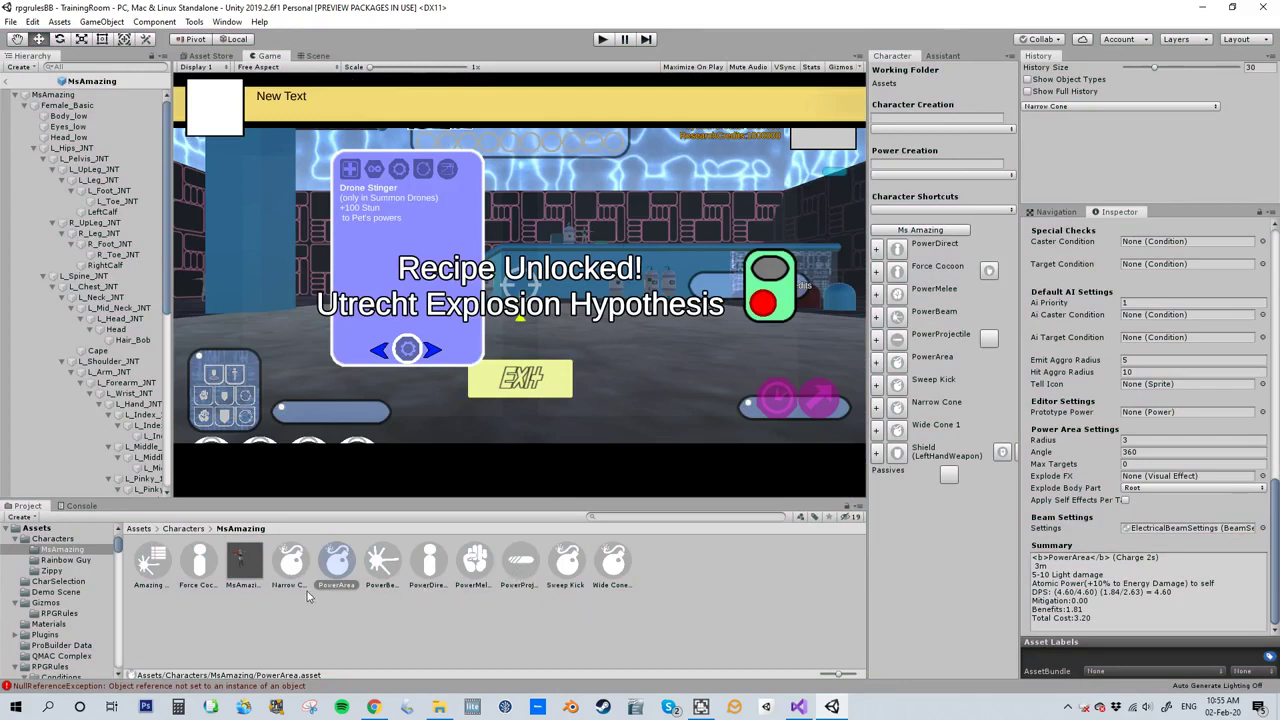
{"action": "left_click", "coordinate": [614, 563]}
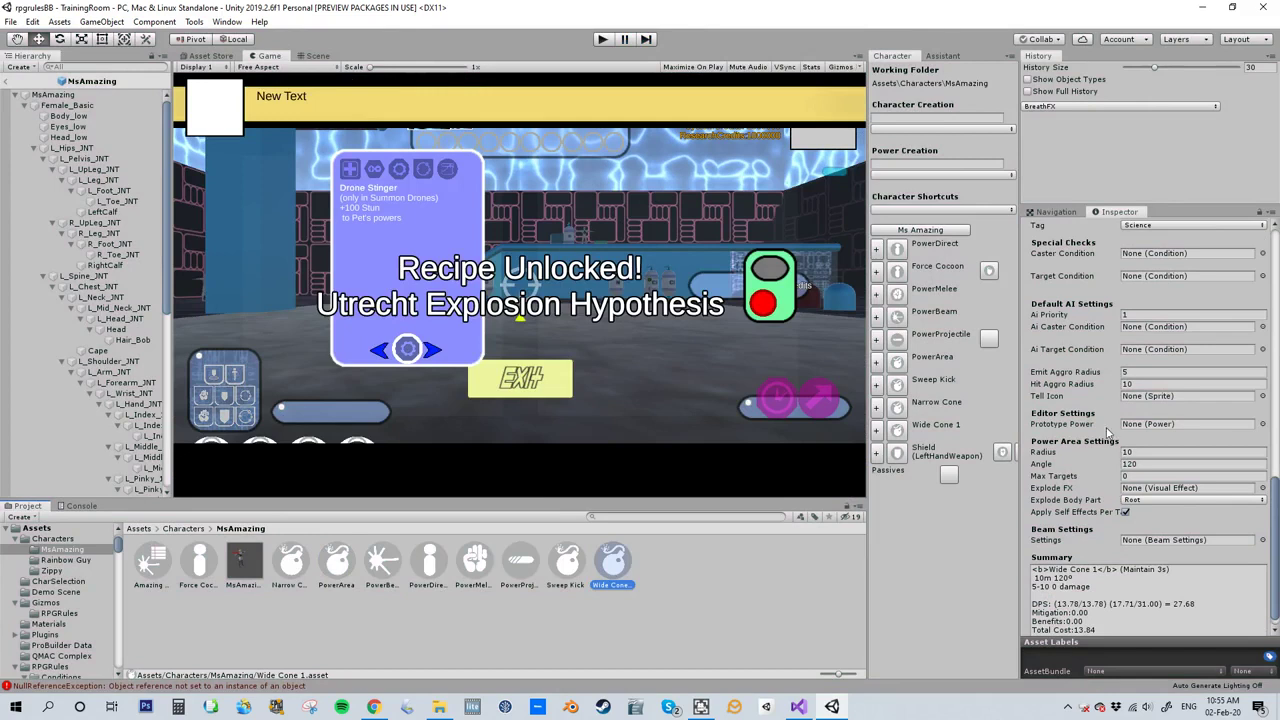
Step: Set Wide Cone 1's Hit Body Part to Right Hand
{"action": "scroll", "coordinate": [1150, 441], "scroll_direction": "up", "scroll_amount": 4}
{"action": "scroll", "coordinate": [1188, 376], "scroll_direction": "up", "scroll_amount": 2}
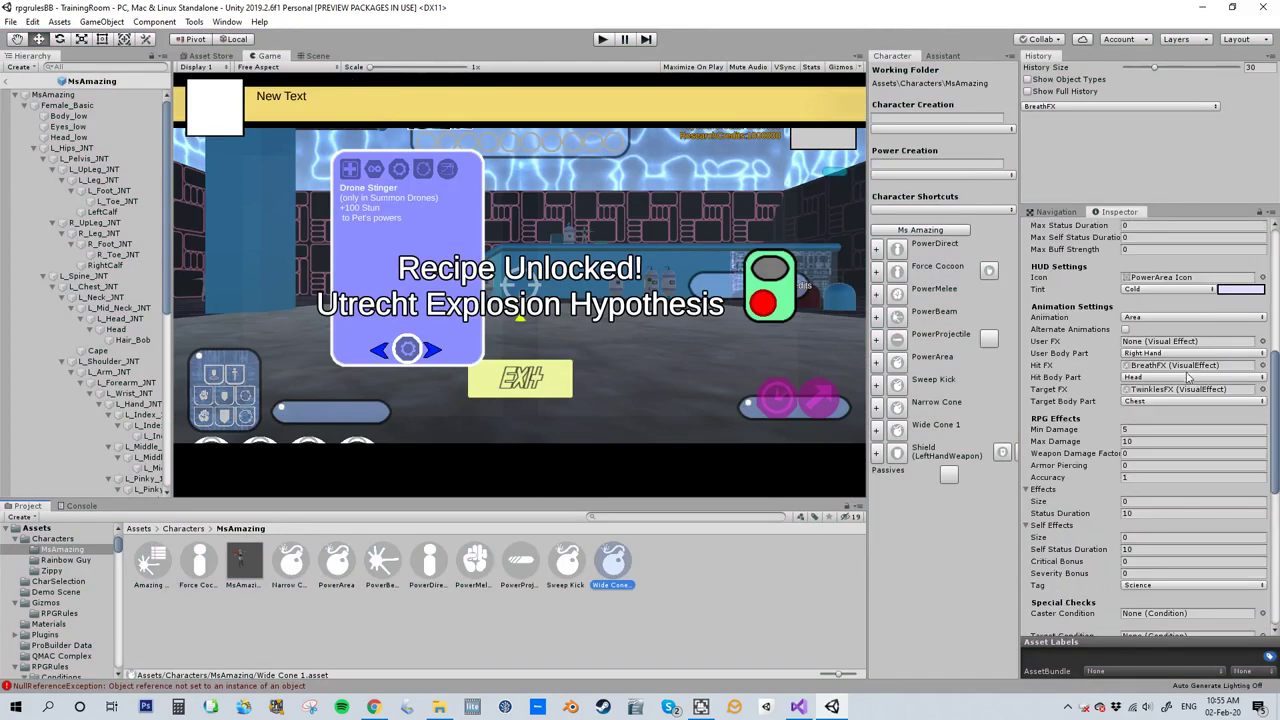
{"action": "left_click", "coordinate": [1263, 378]}
{"action": "left_click", "coordinate": [1176, 97]}
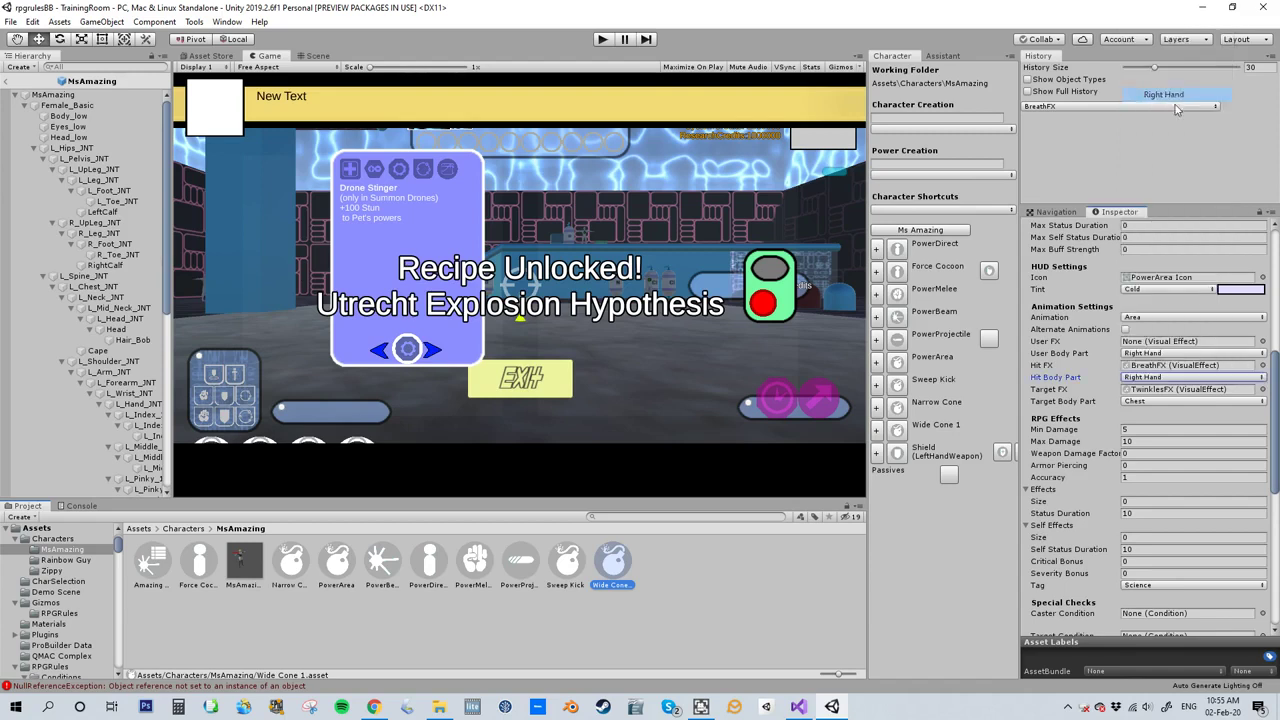
Step: Assign TaserBurstFX as both the Hit FX and the Target FX of Wide Cone 1
{"action": "left_click", "coordinate": [1262, 366]}
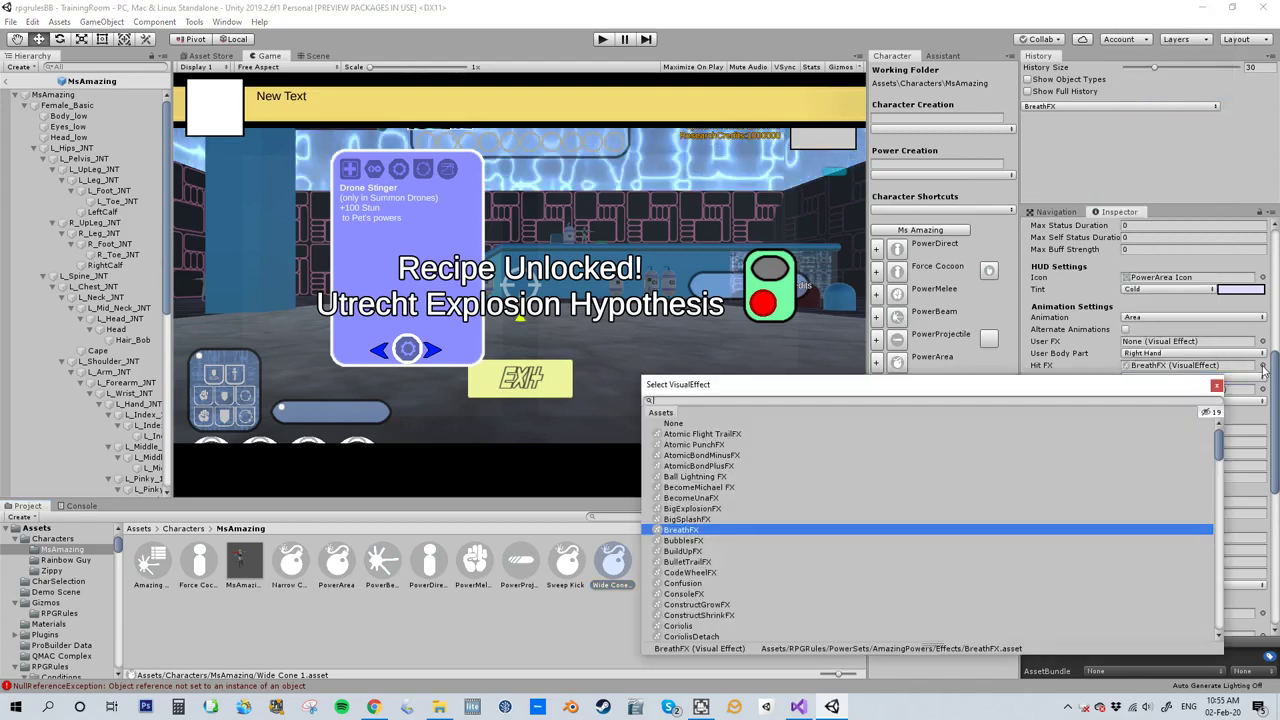
{"action": "type", "text": "taser"}
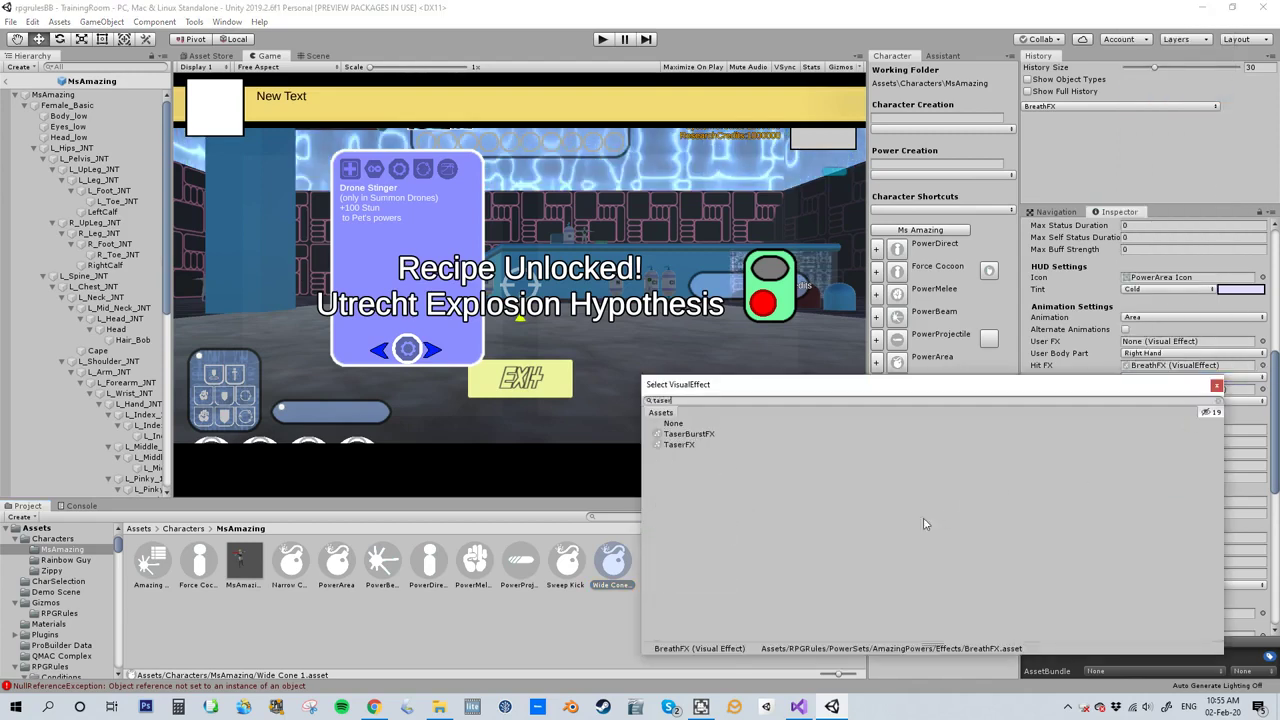
{"action": "double_click", "coordinate": [688, 434]}
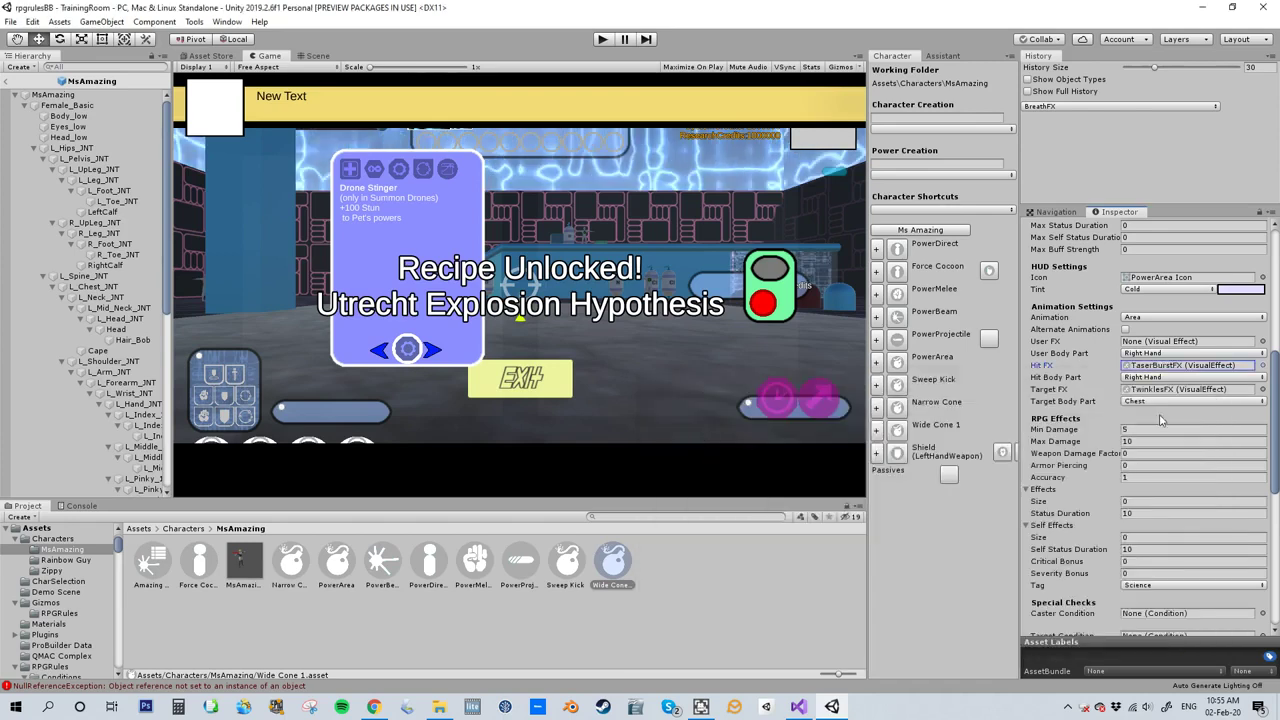
{"action": "left_click", "coordinate": [1262, 390]}
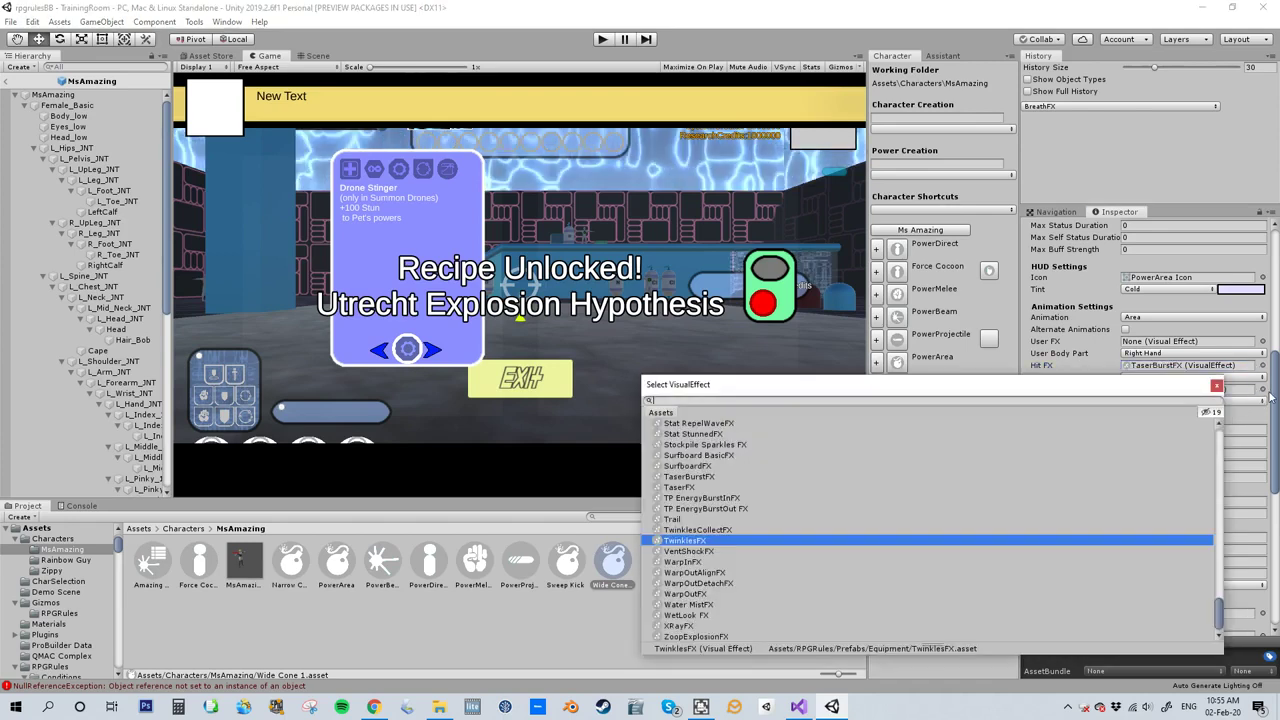
{"action": "type", "text": "taser"}
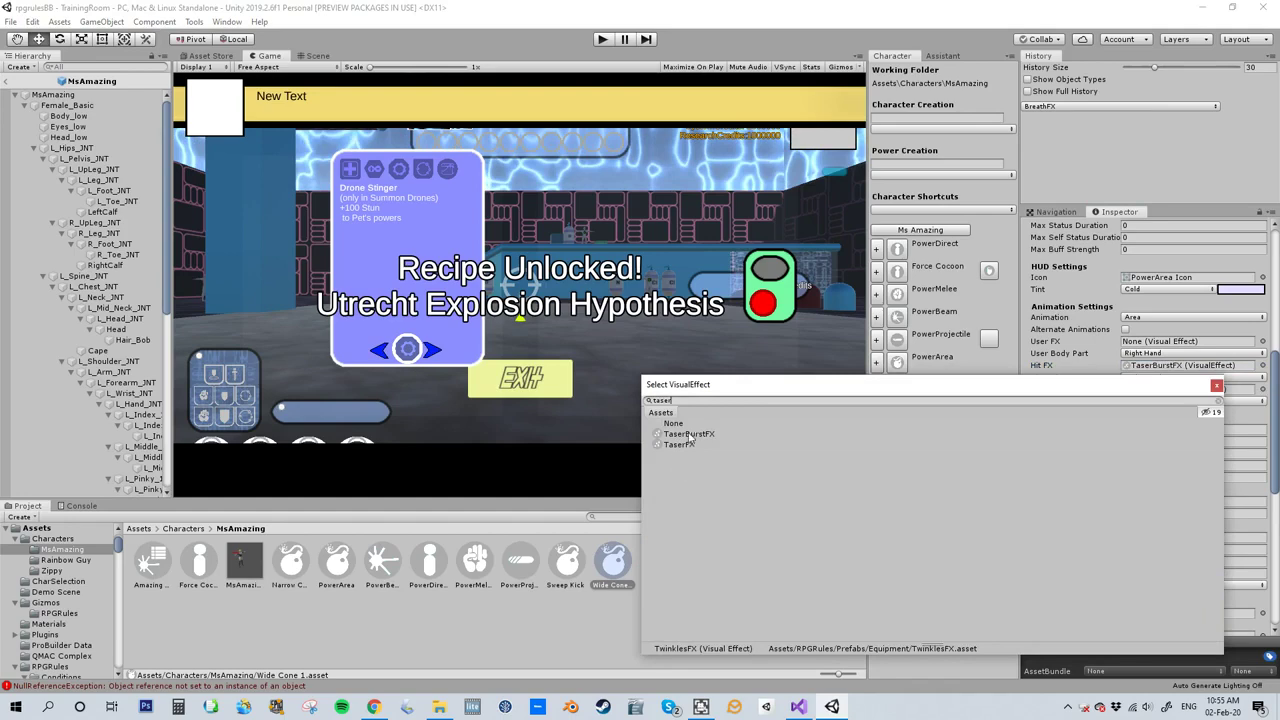
{"action": "double_click", "coordinate": [688, 434]}
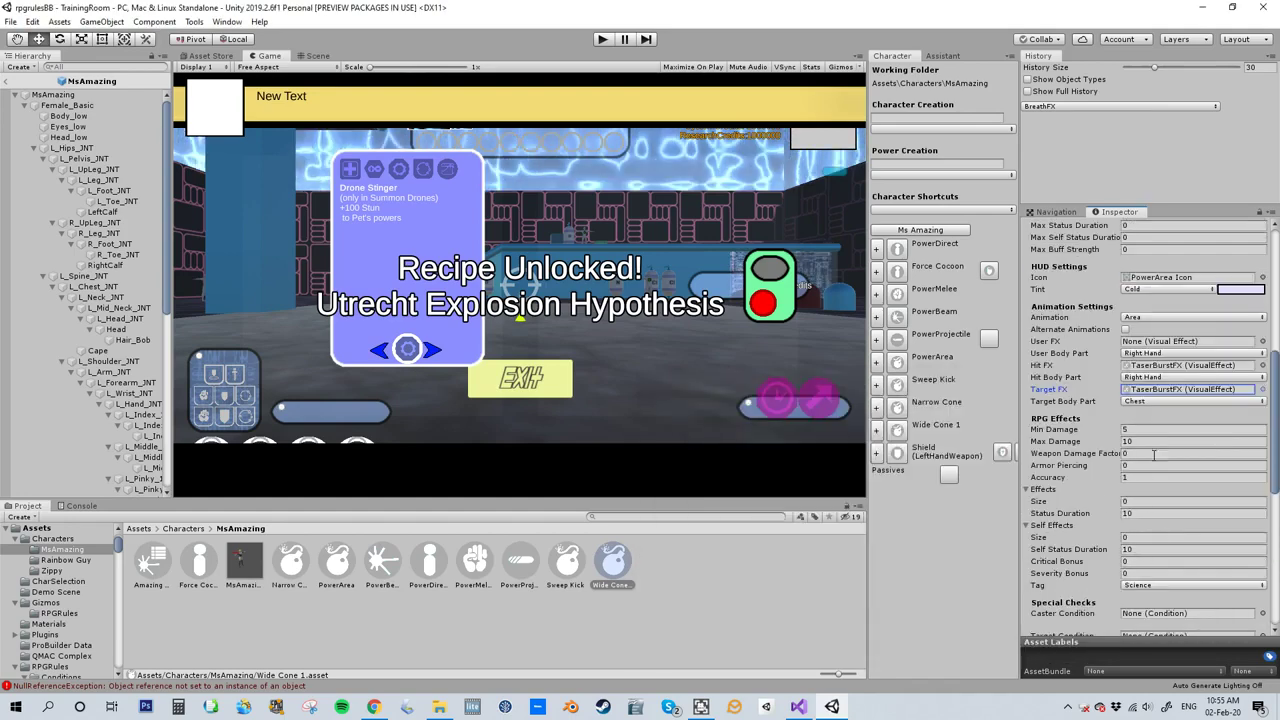
Step: Assign ElectricalBeamSettings as Wide Cone 1's beam settings
{"action": "scroll", "coordinate": [1172, 607], "scroll_direction": "down", "scroll_amount": 8}
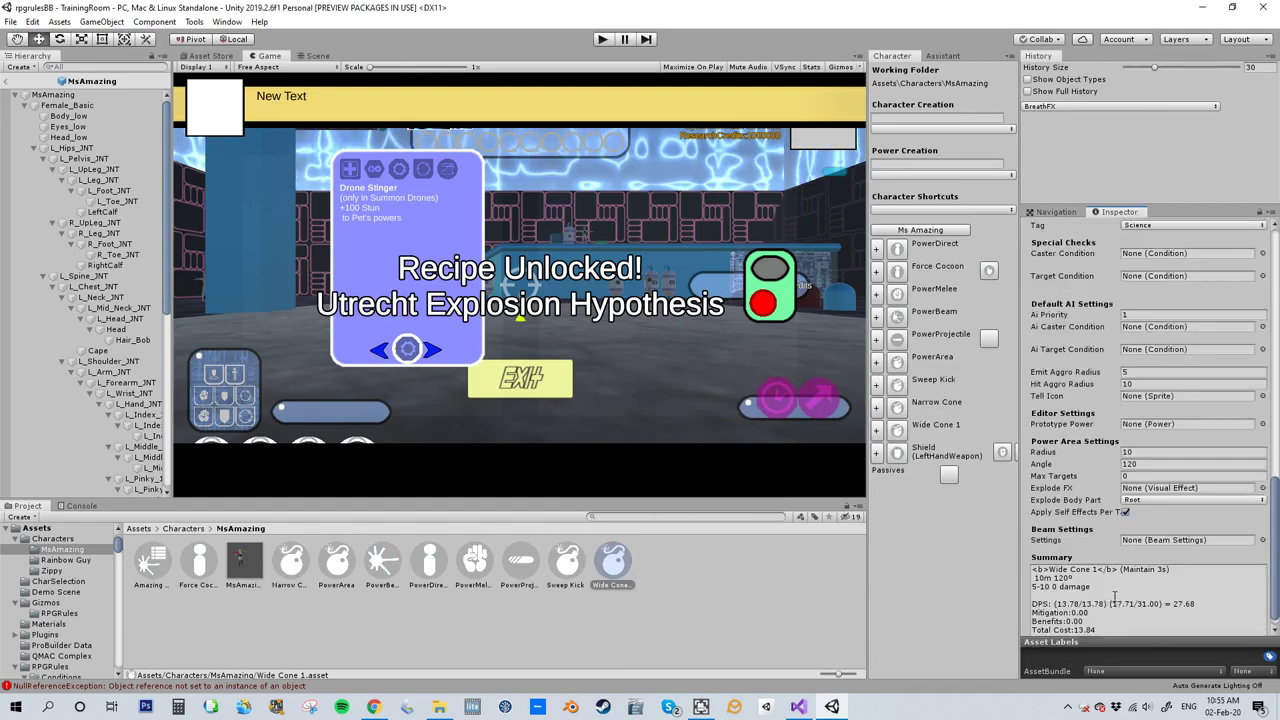
{"action": "left_click", "coordinate": [1262, 540]}
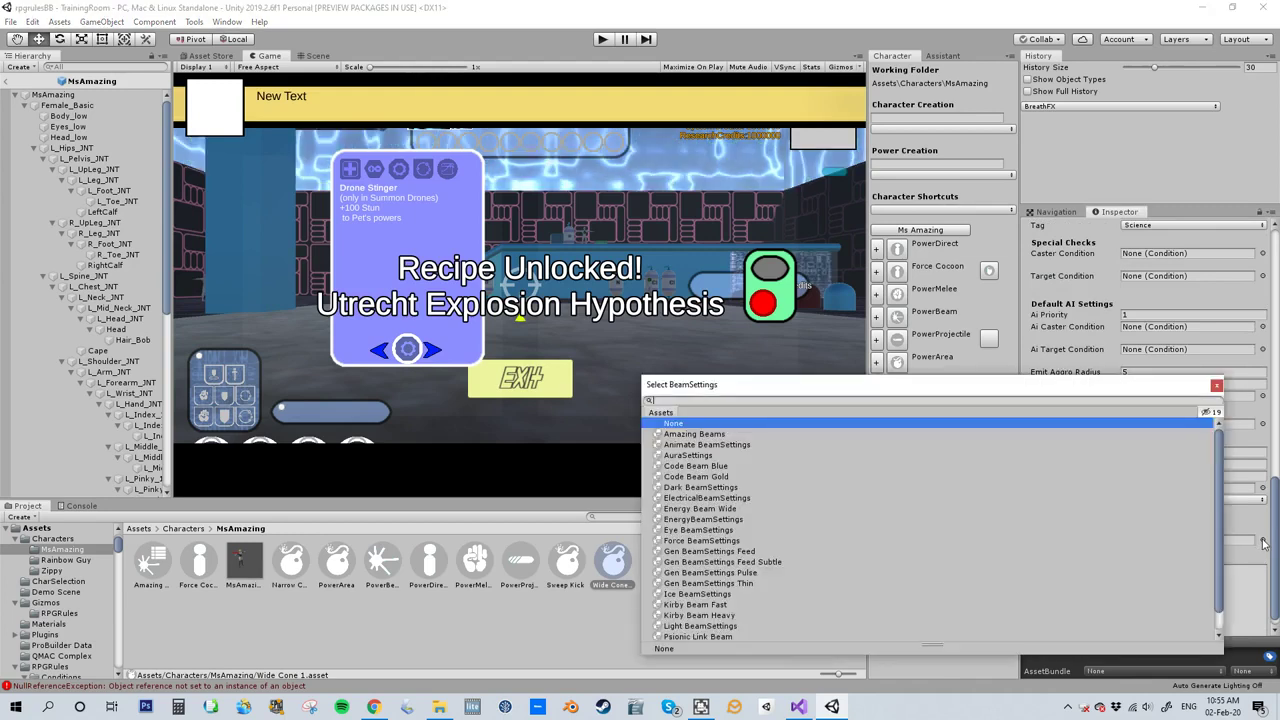
{"action": "type", "text": "electr"}
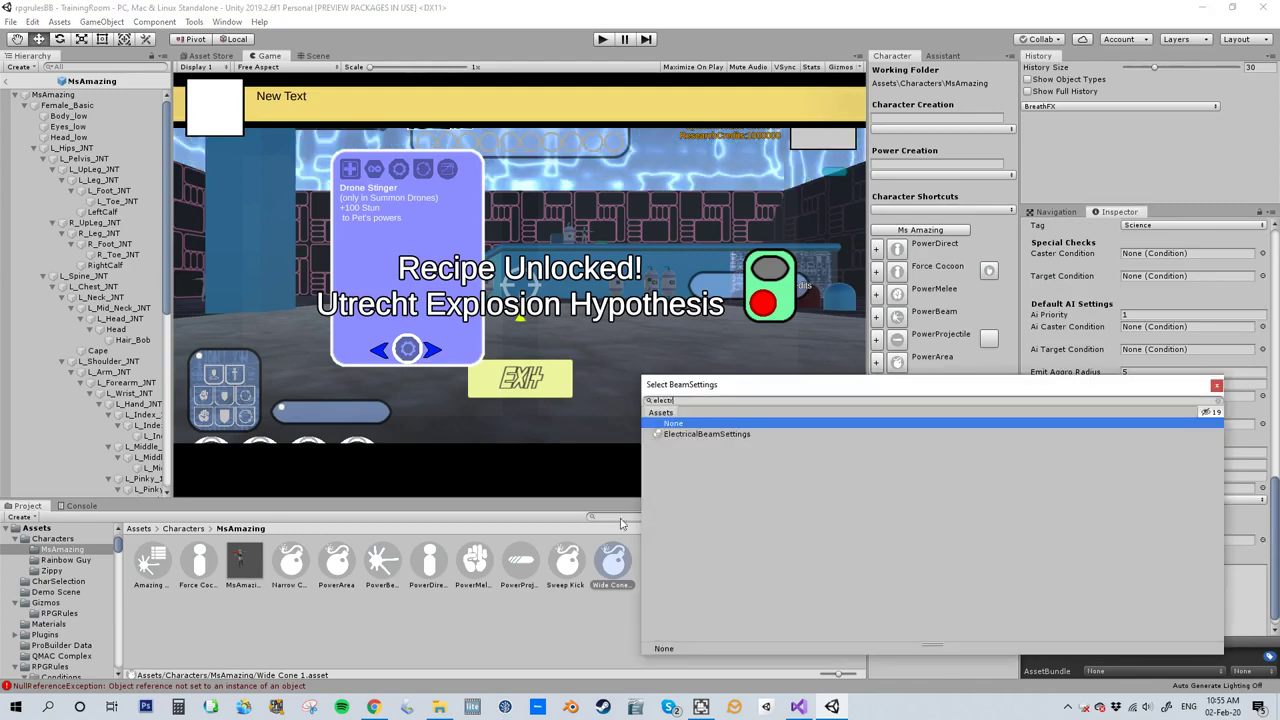
{"action": "double_click", "coordinate": [706, 435]}
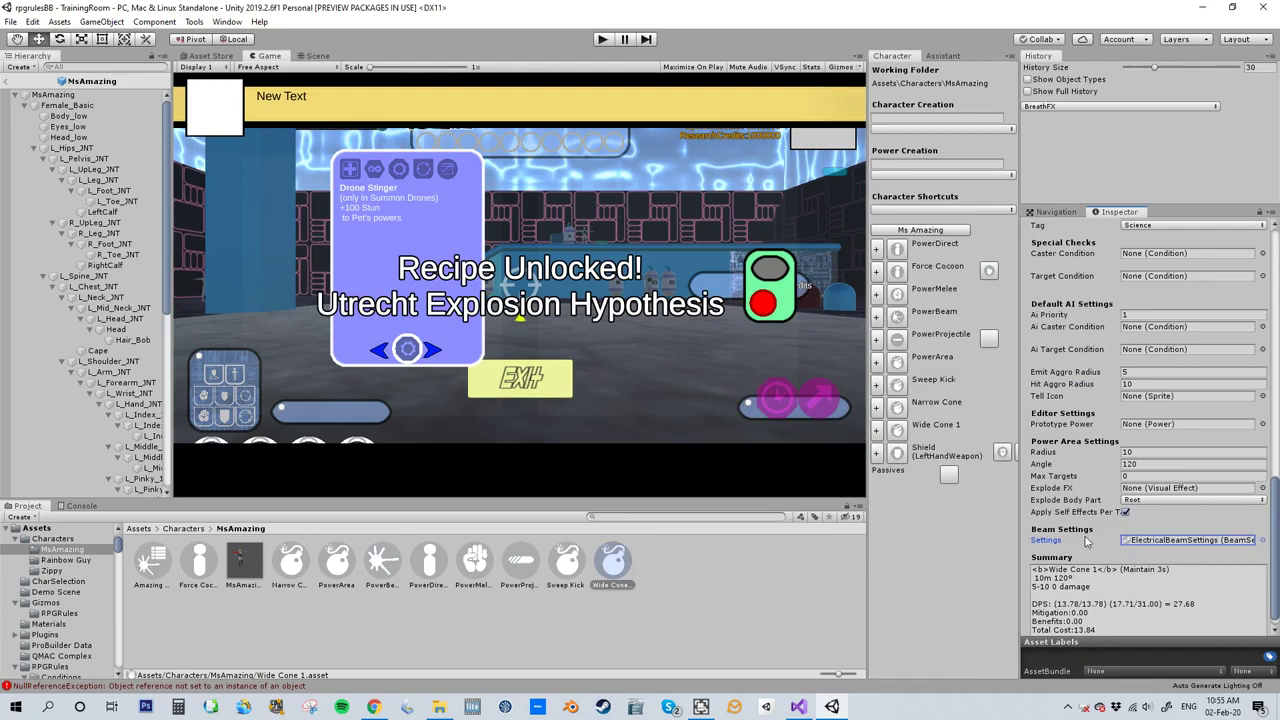
Step: Run the game, approach the test dummies and use Wide Cone 1 to check its electrical effects
{"action": "scroll", "coordinate": [1088, 542], "scroll_direction": "up", "scroll_amount": 8}
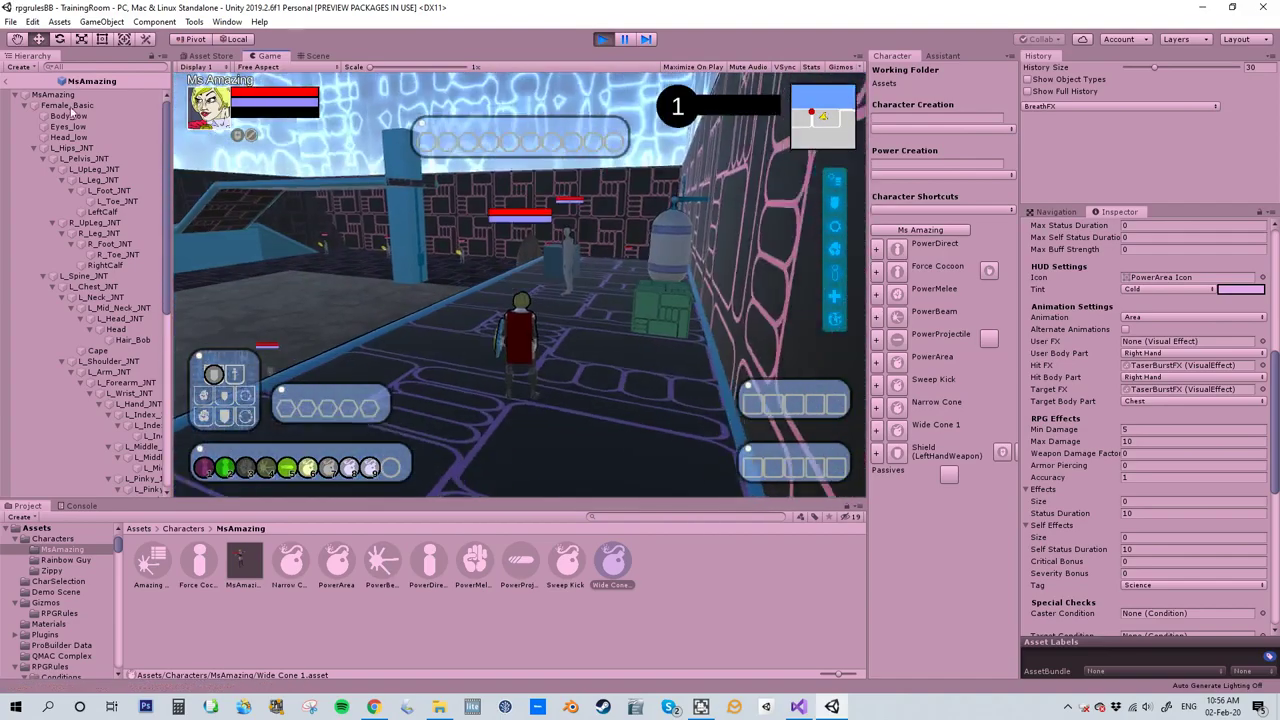
{"action": "left_click", "coordinate": [369, 470]}
{"action": "mouse_move", "coordinate": [499, 446]}
{"action": "right_mouse_down"}
{"action": "mouse_move", "coordinate": [430, 446]}
{"action": "mouse_move", "coordinate": [499, 446]}
{"action": "right_mouse_up"}
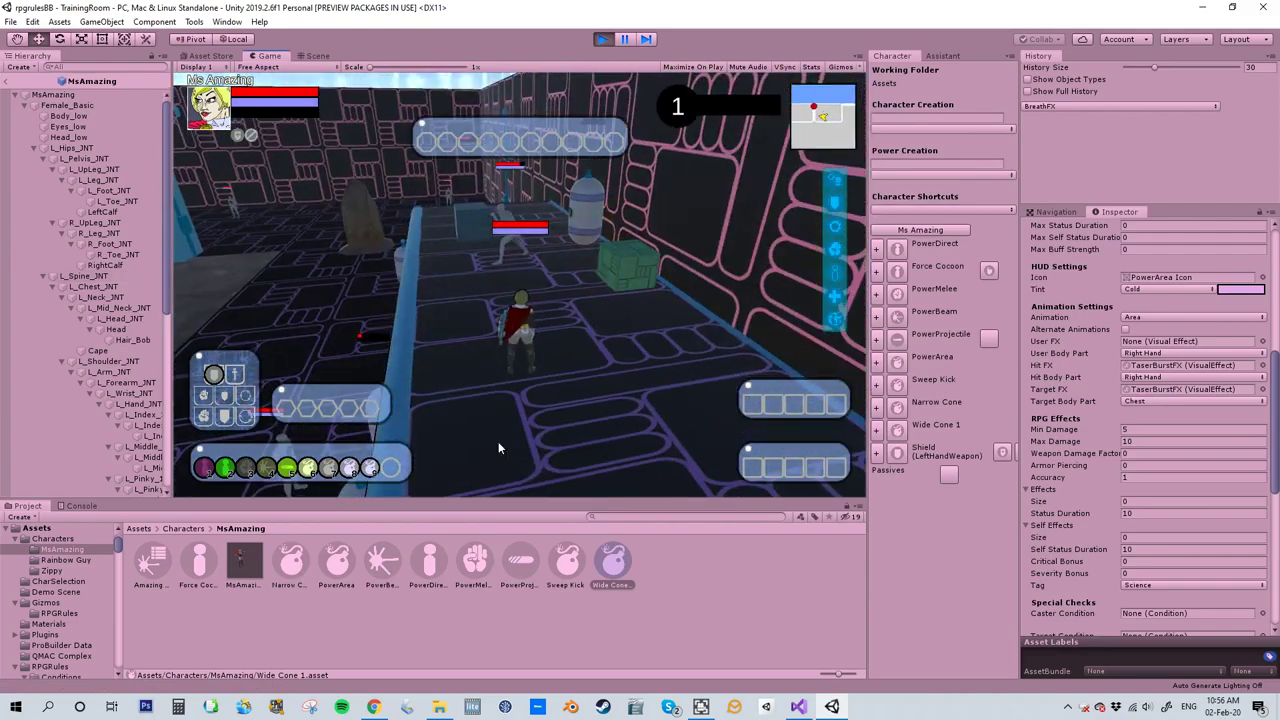
{"action": "left_click", "coordinate": [369, 470]}
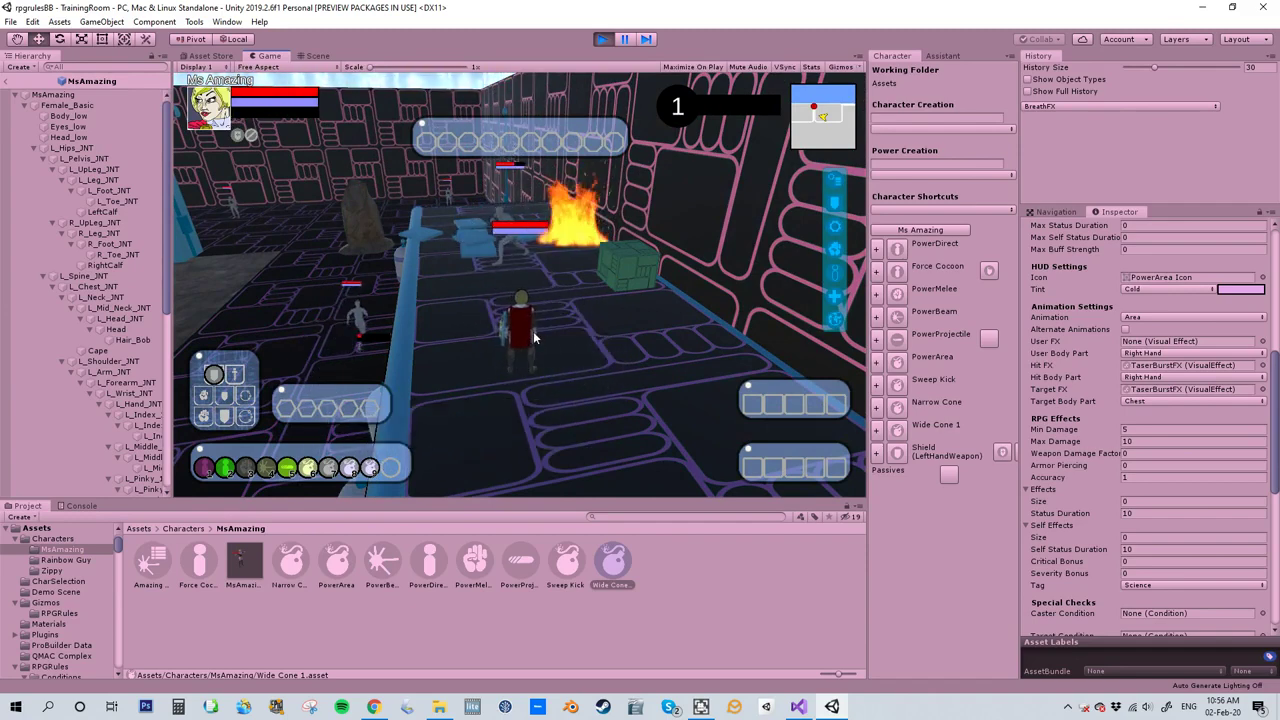
Step: Set Wide Cone 1's Animation to One Handed Cast and use the power again on the dummies
{"action": "left_click", "coordinate": [1176, 318]}
{"action": "left_click", "coordinate": [1165, 390]}
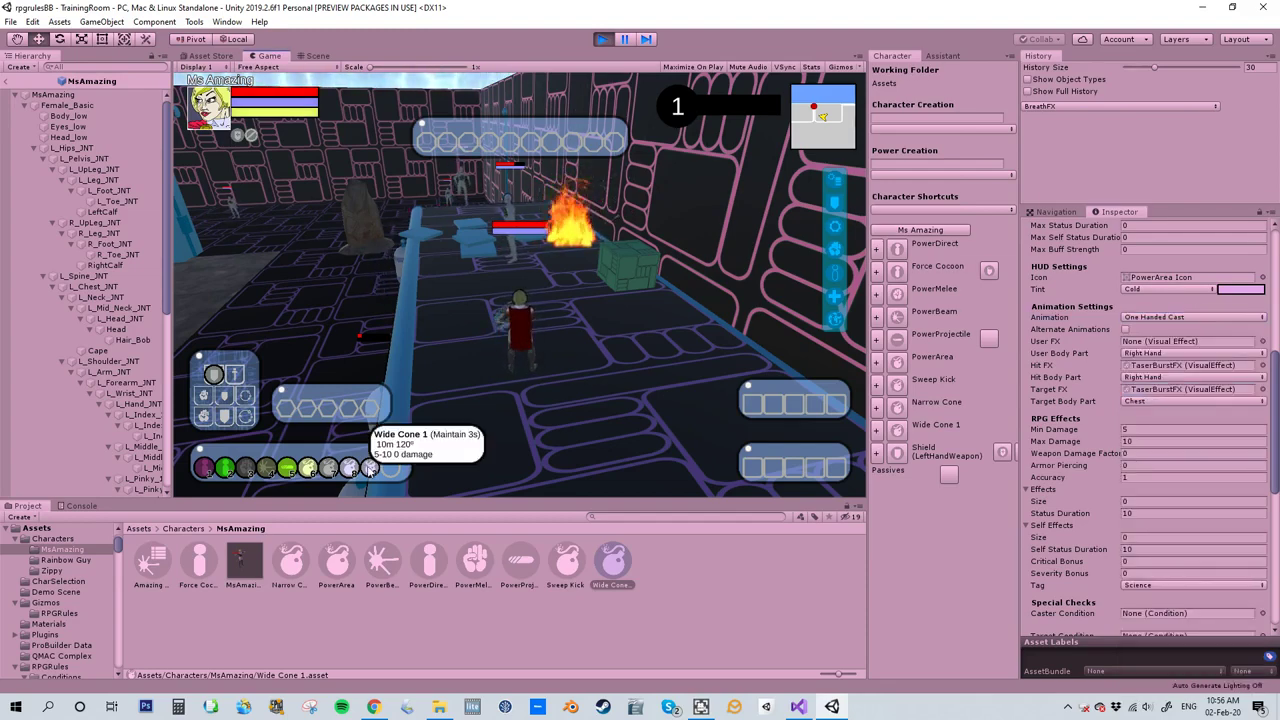
{"action": "left_click", "coordinate": [369, 469]}
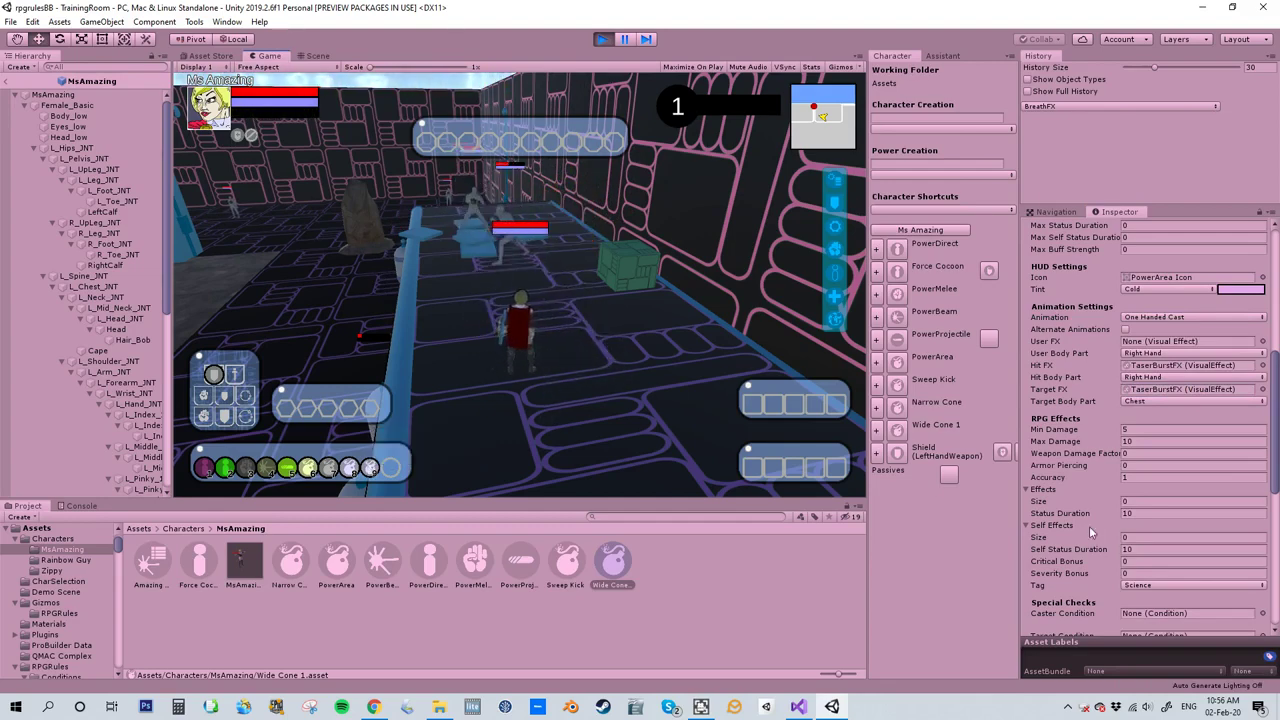
Step: Open ElectricalBeamSettings from Wide Cone 1 and override its source body part with Right Hand
{"action": "scroll", "coordinate": [1090, 532], "scroll_direction": "down", "scroll_amount": 8}
{"action": "double_click", "coordinate": [1165, 546]}
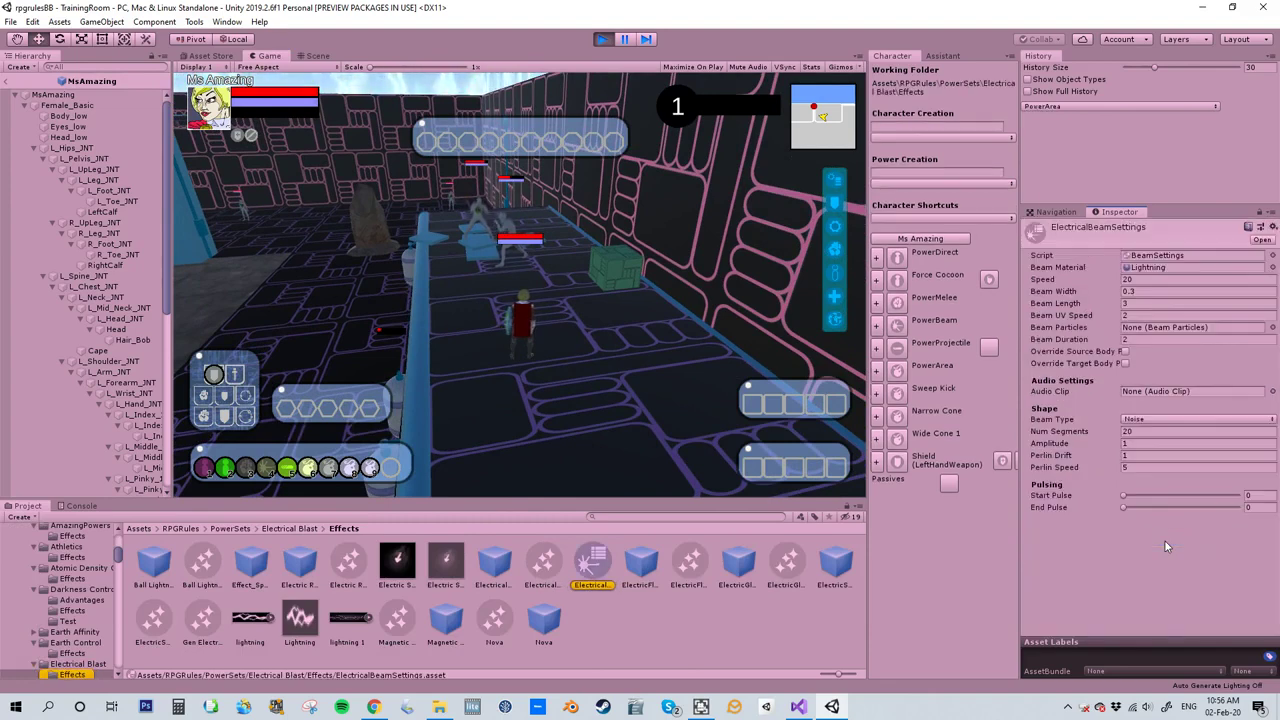
{"action": "left_click", "coordinate": [1125, 352]}
{"action": "left_click", "coordinate": [1169, 364]}
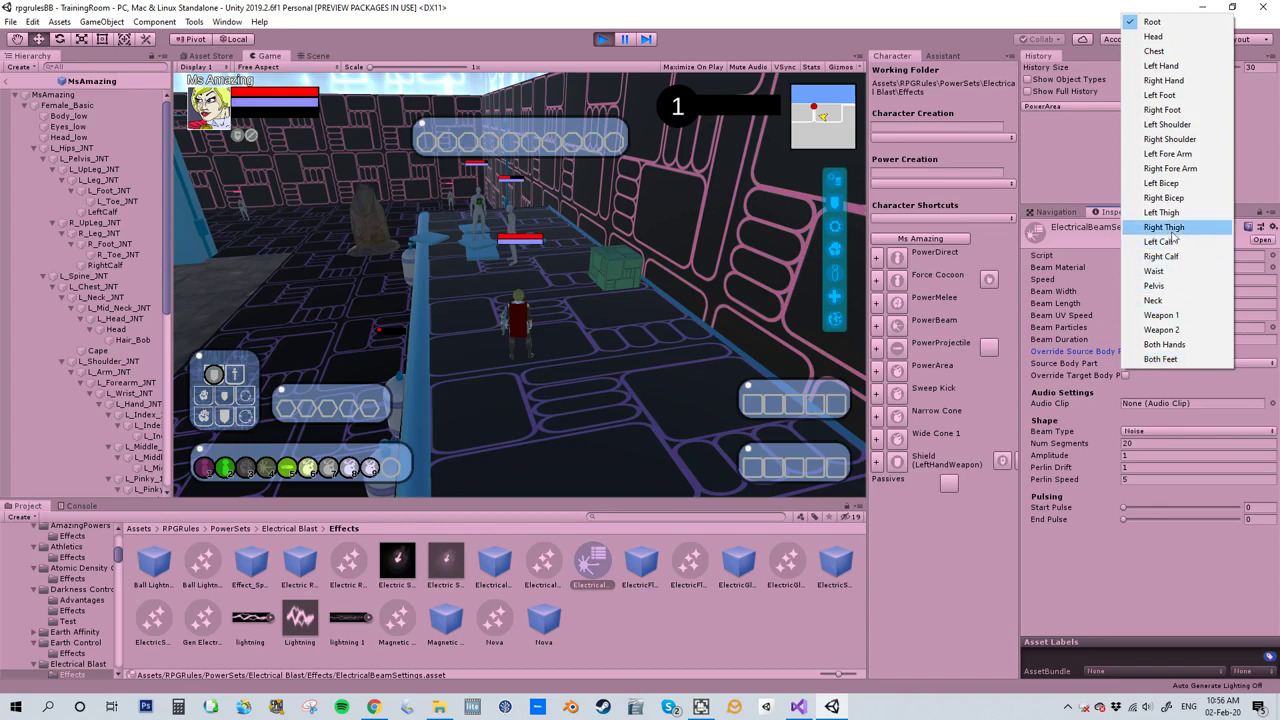
{"action": "left_click", "coordinate": [1163, 80]}
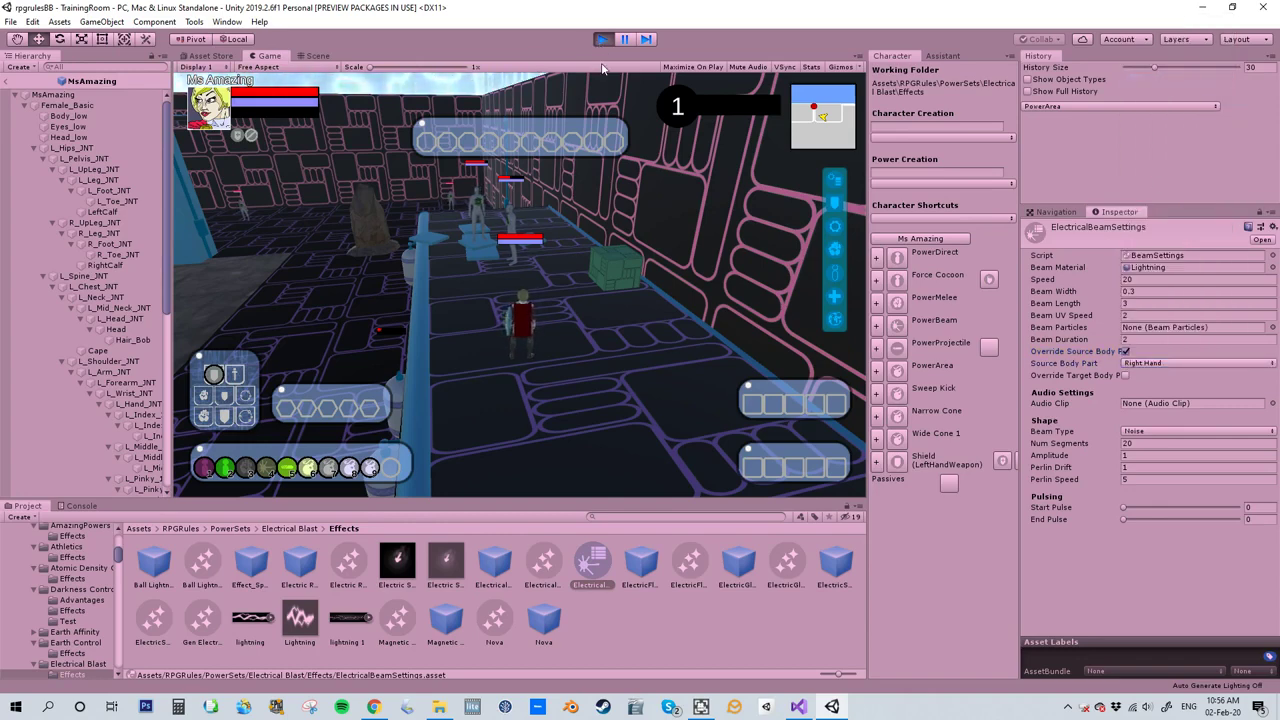
Step: Target a dummy, use Wide Cone 1 with the changed beam source, and stop the game
{"action": "left_click", "coordinate": [513, 221]}
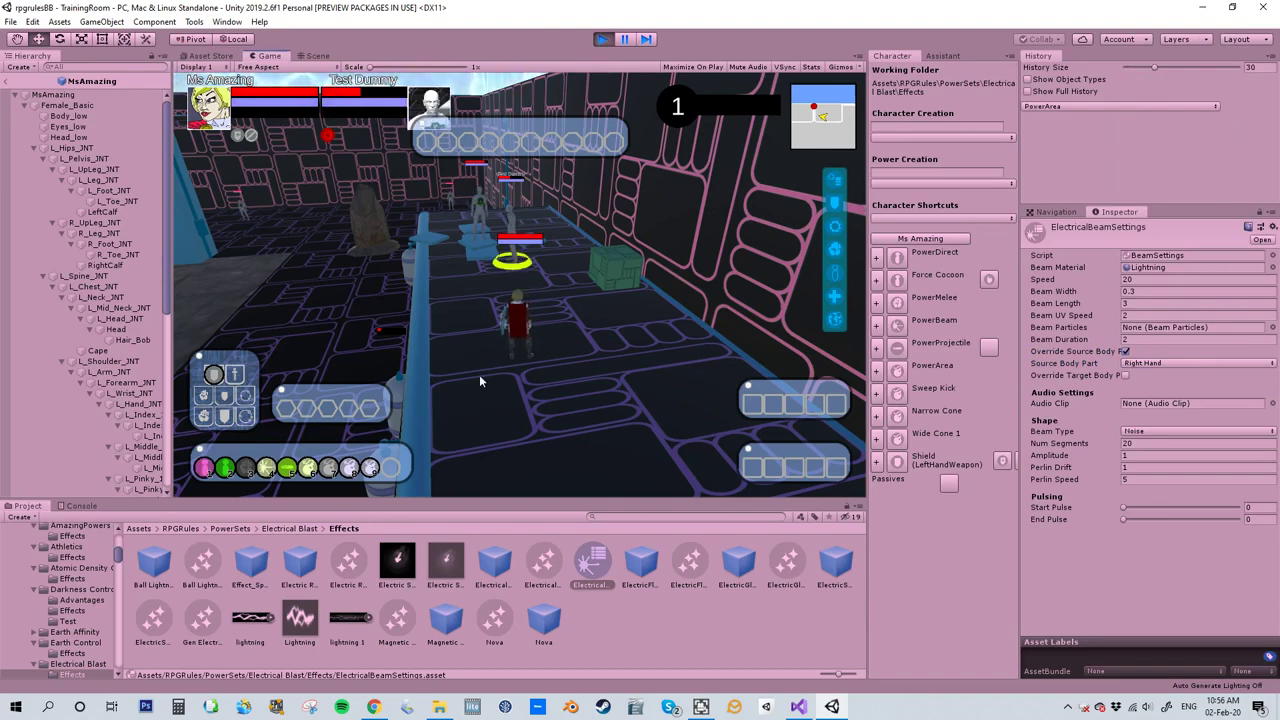
{"action": "left_click", "coordinate": [370, 467]}
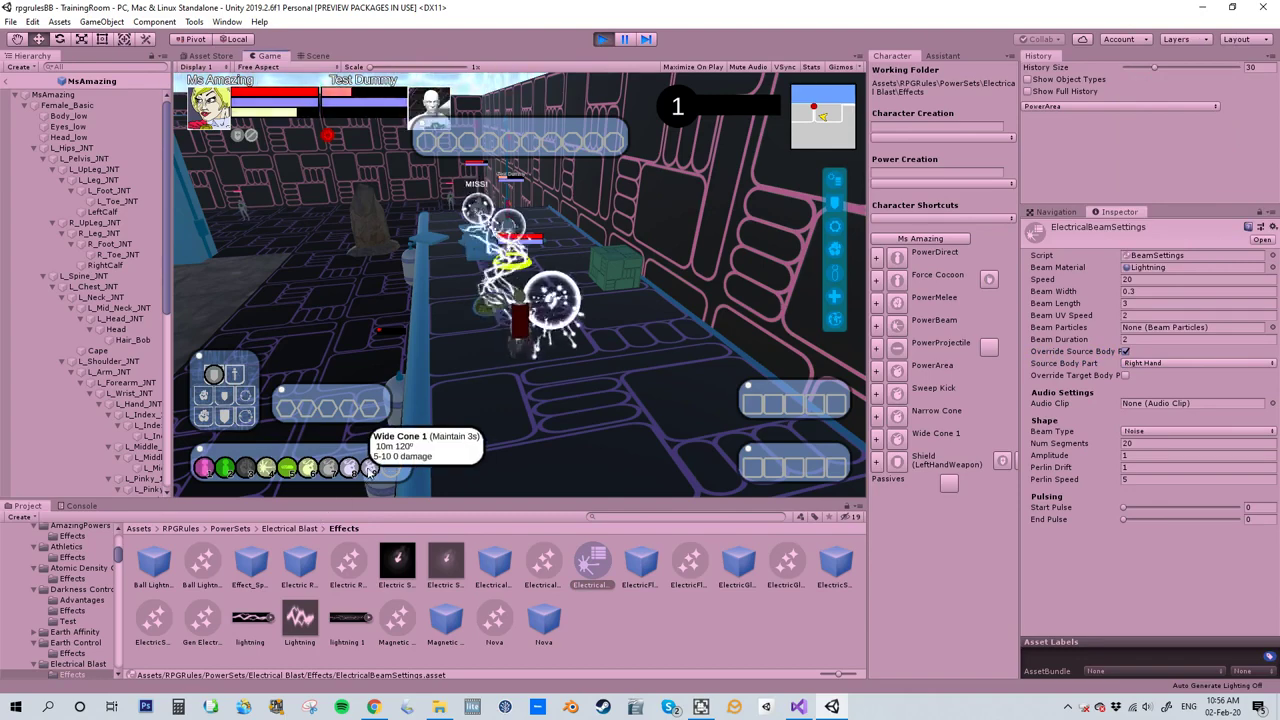
{"action": "left_click", "coordinate": [605, 43]}
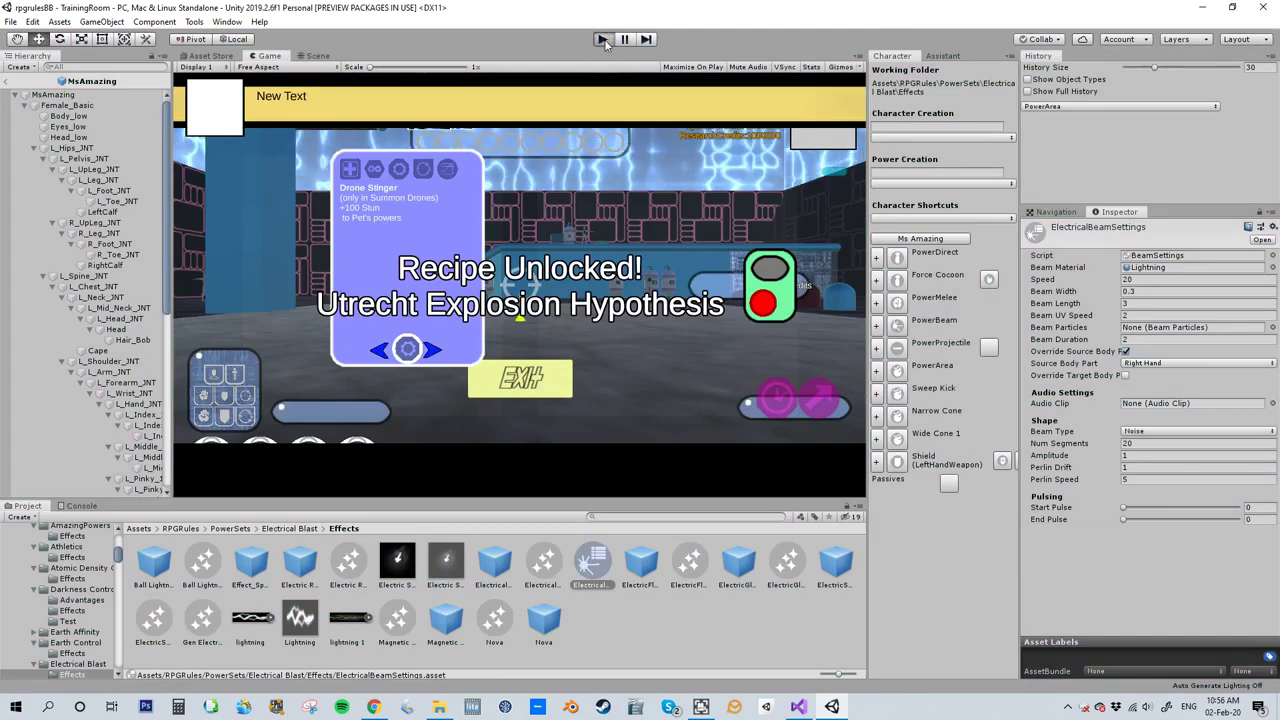
Step: Restart the game, target a dummy, test Wide Cone 1's lightning from close up, and stop the game
{"action": "left_click", "coordinate": [604, 41]}
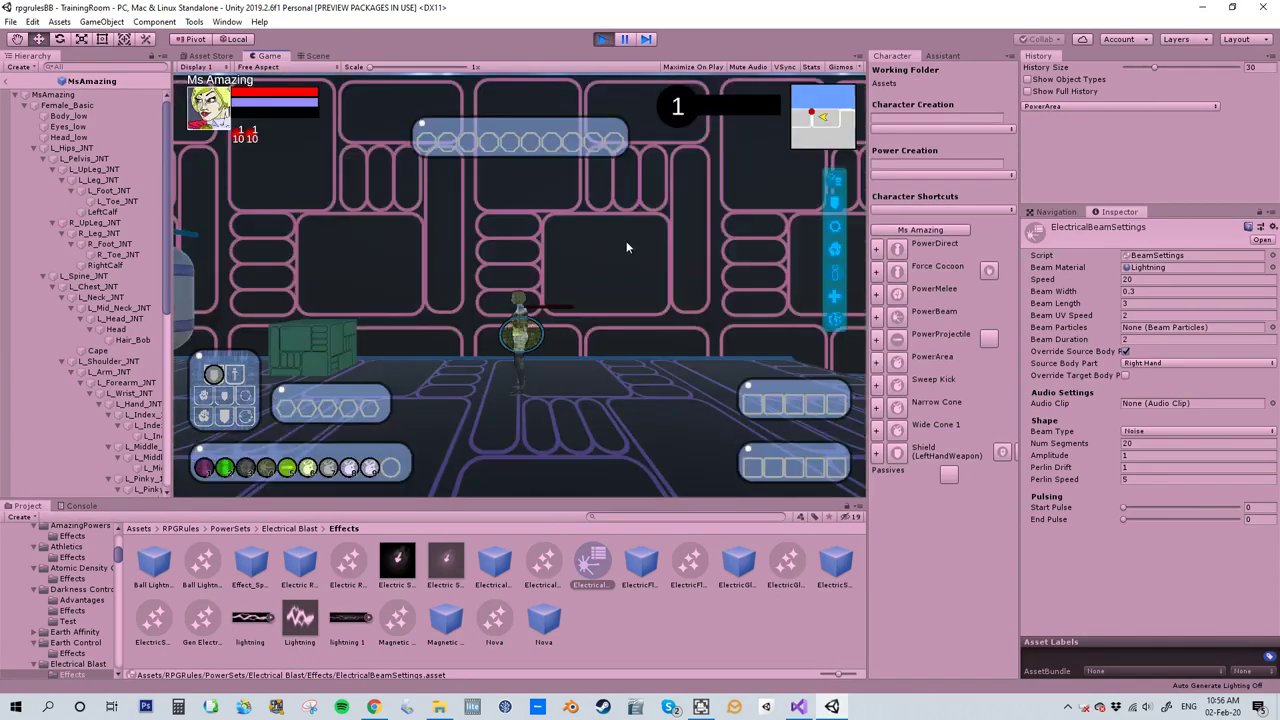
{"action": "key", "text": "Tab"}
{"action": "left_click", "coordinate": [112, 202]}
{"action": "right_click_drag", "start_coordinate": [430, 236], "coordinate": [745, 308]}
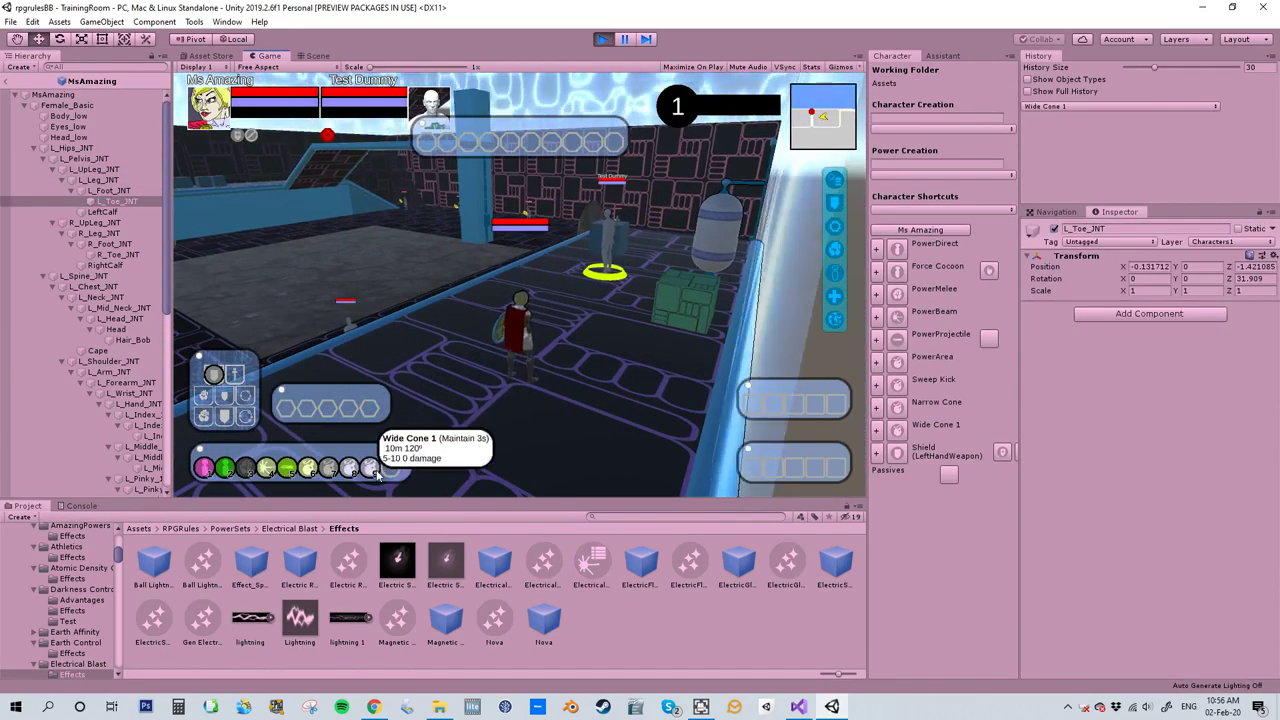
{"action": "left_click", "coordinate": [369, 468]}
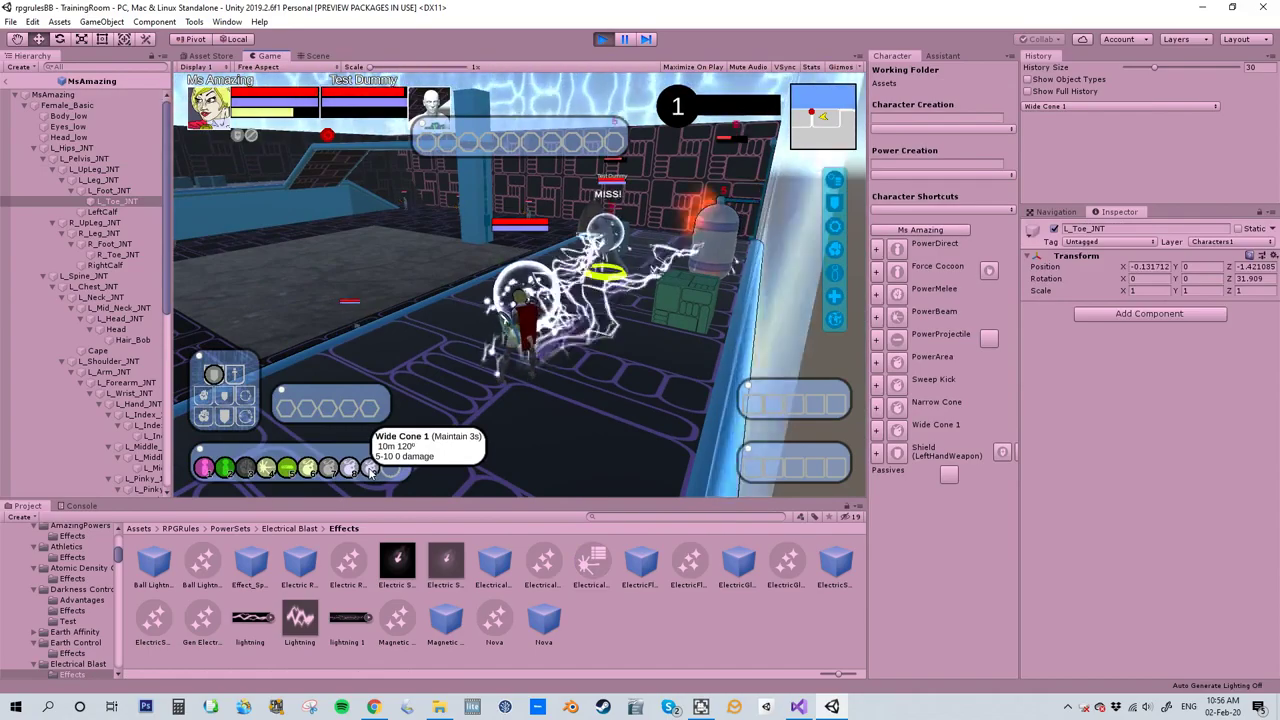
{"action": "right_click_drag", "start_coordinate": [575, 262], "coordinate": [522, 294]}
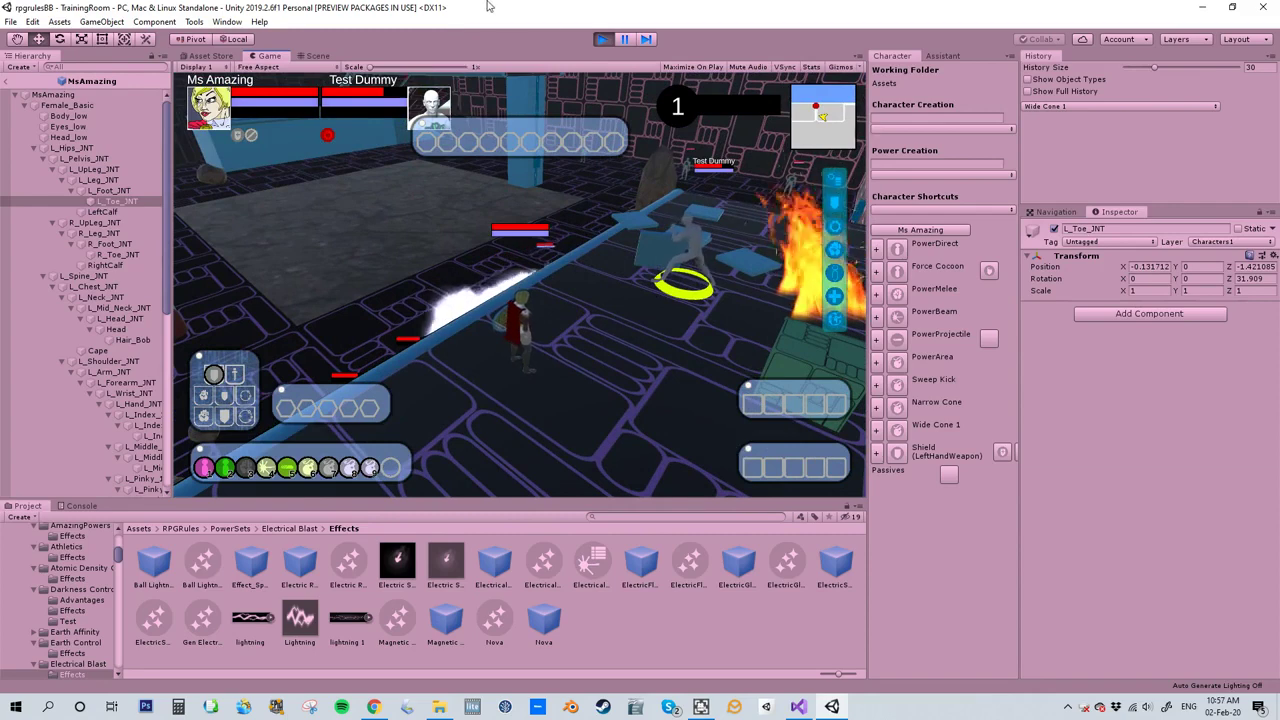
{"action": "left_click", "coordinate": [609, 42]}
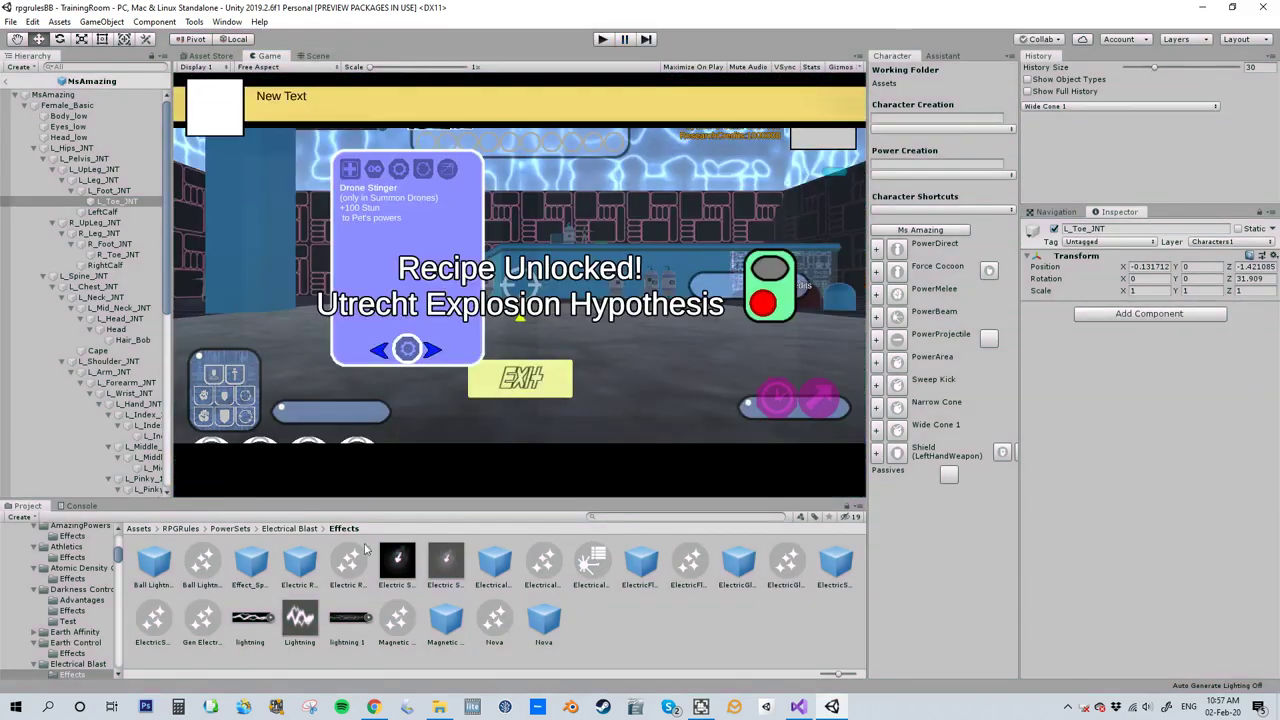
Step: Open the MsAmazing folder inside Assets > Characters
{"action": "left_click", "coordinate": [139, 529]}
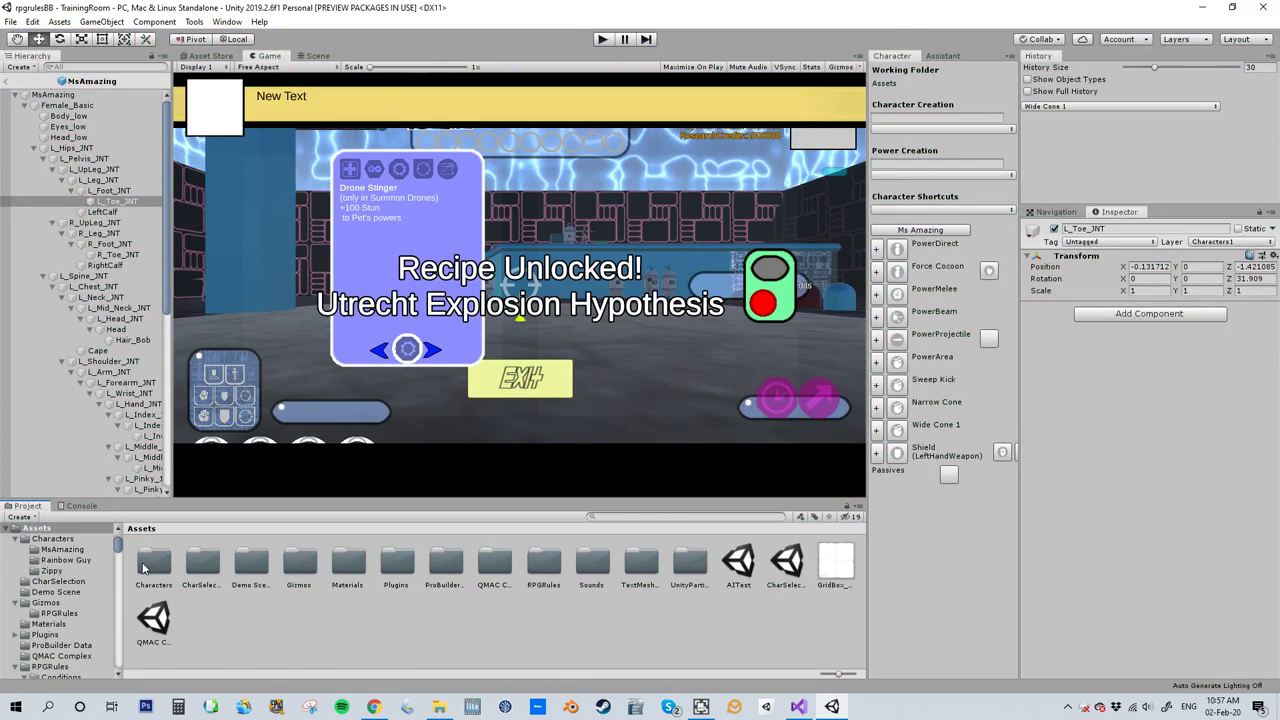
{"action": "double_click", "coordinate": [143, 568]}
{"action": "double_click", "coordinate": [153, 565]}
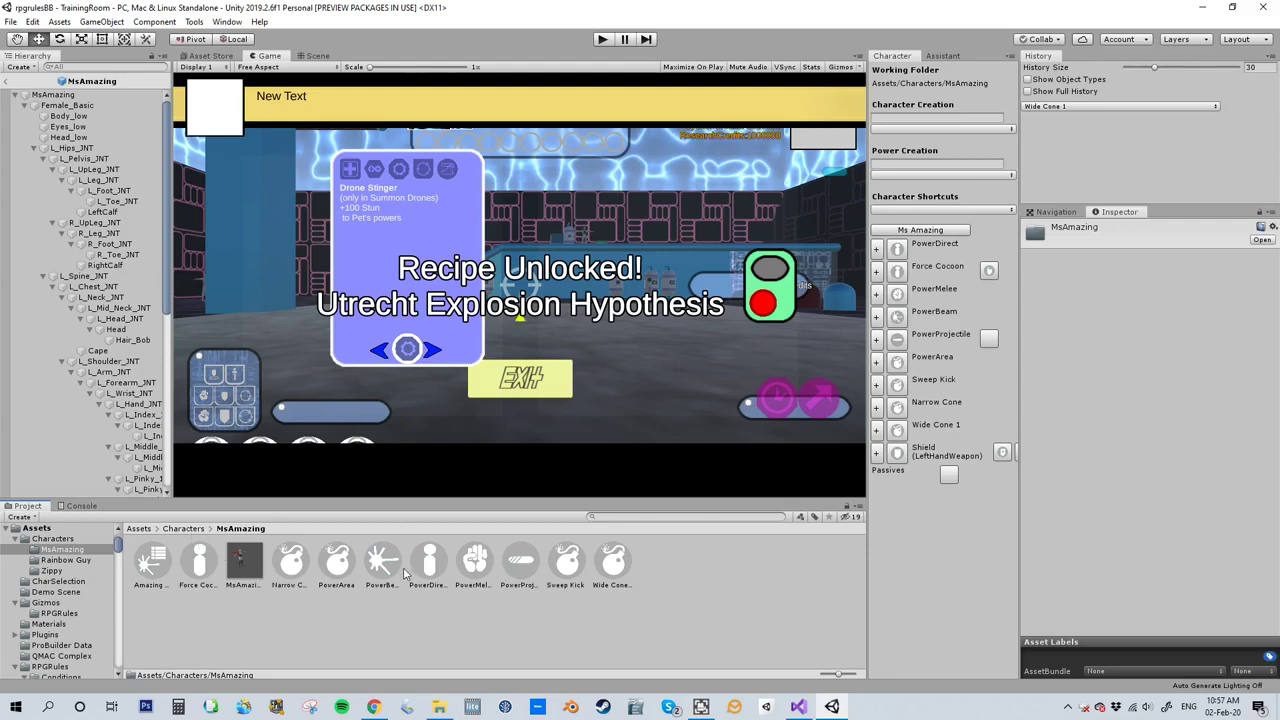
Step: Run the game, use PowerArea twice near the dummies and target a dummy
{"action": "left_click", "coordinate": [603, 39]}
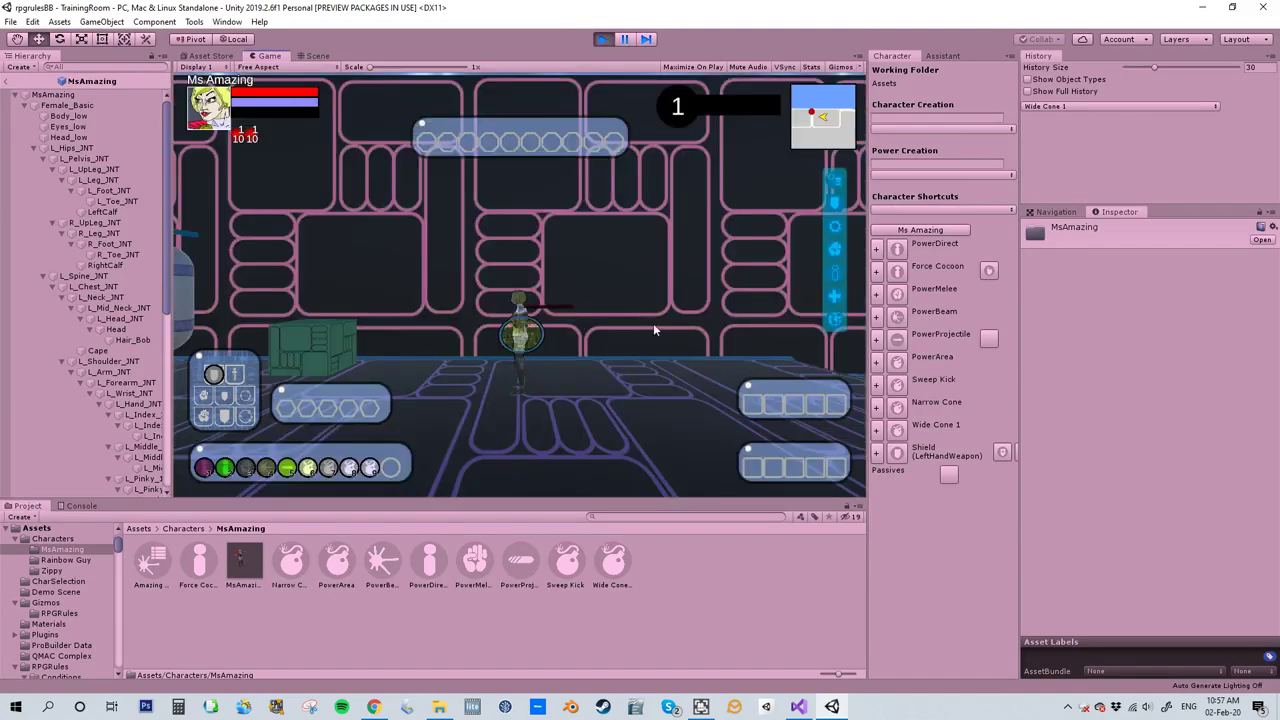
{"action": "left_click", "coordinate": [308, 467]}
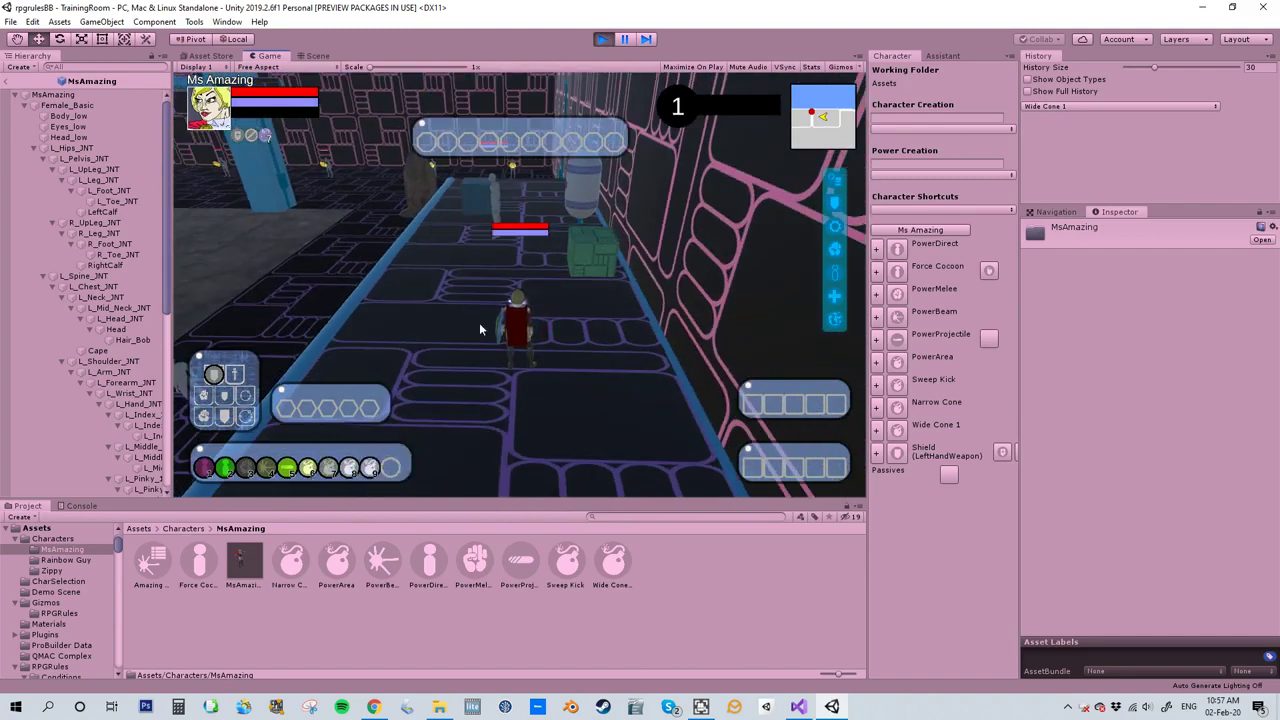
{"action": "left_click", "coordinate": [308, 467]}
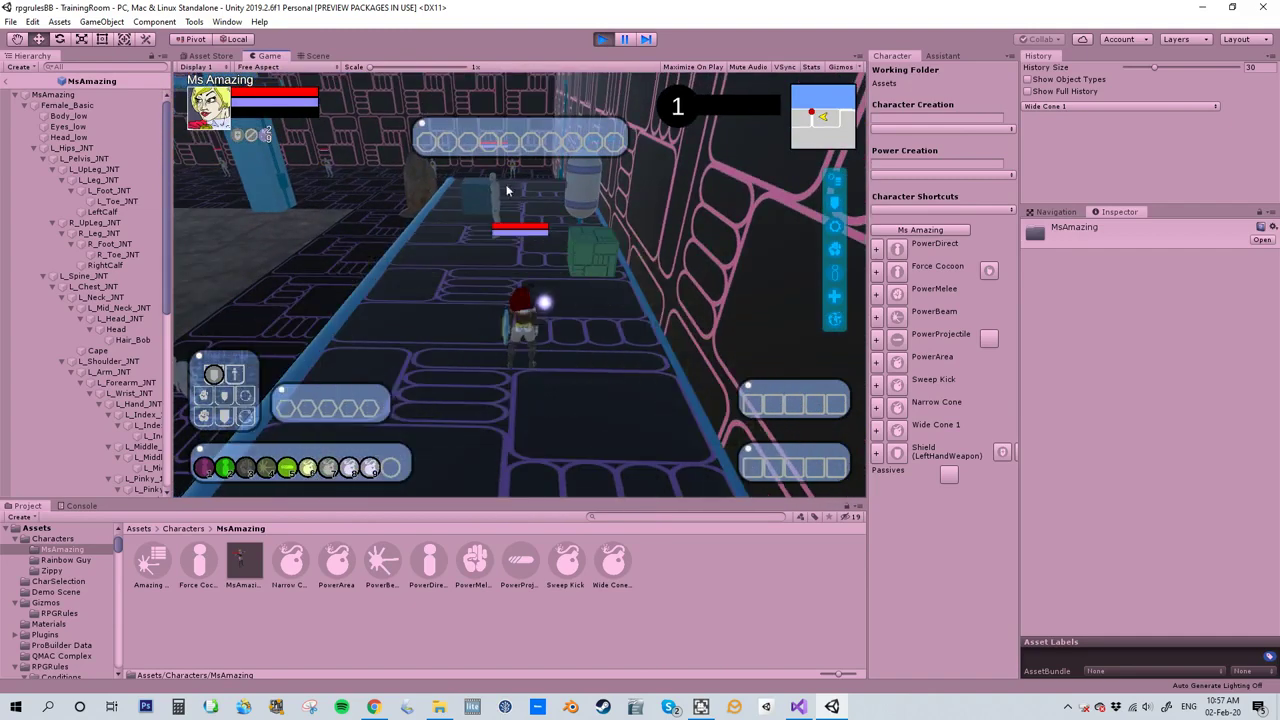
{"action": "left_click", "coordinate": [496, 186]}
Step: Create a PowerDirect power named Light Explosion in the MsAmazing folder
{"action": "right_click", "coordinate": [681, 575]}
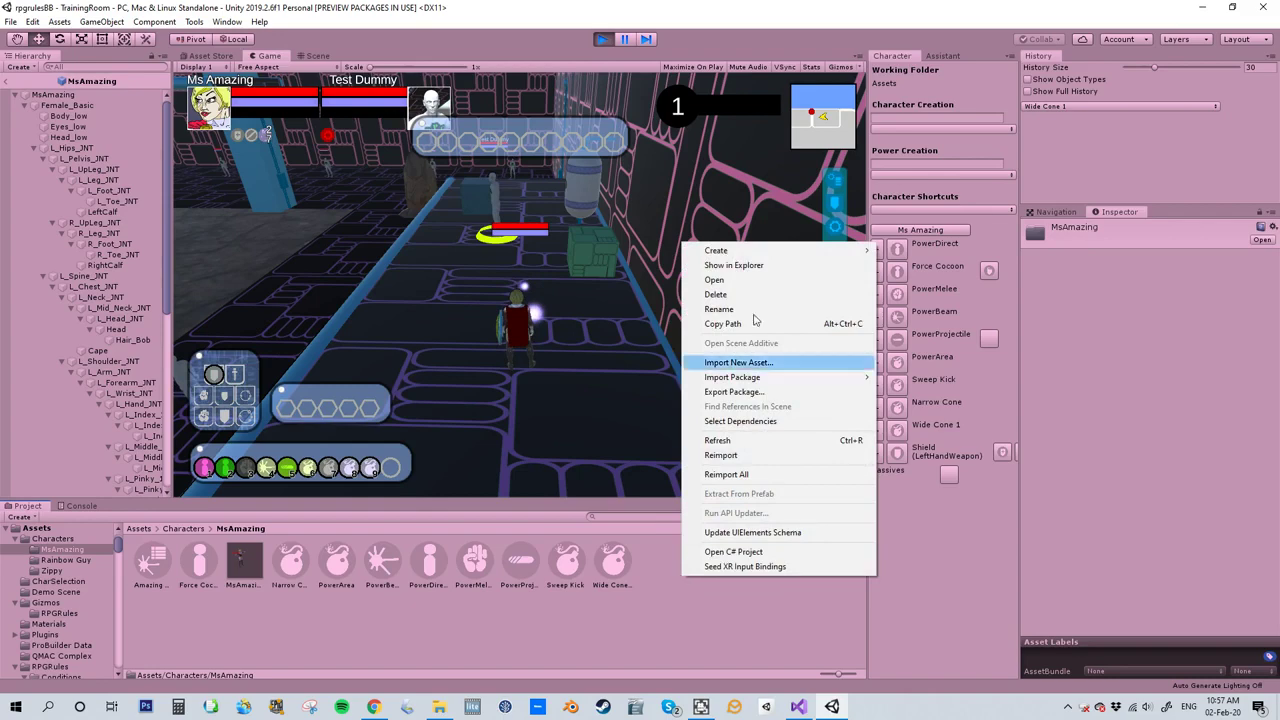
{"action": "mouse_move", "coordinate": [730, 251]}
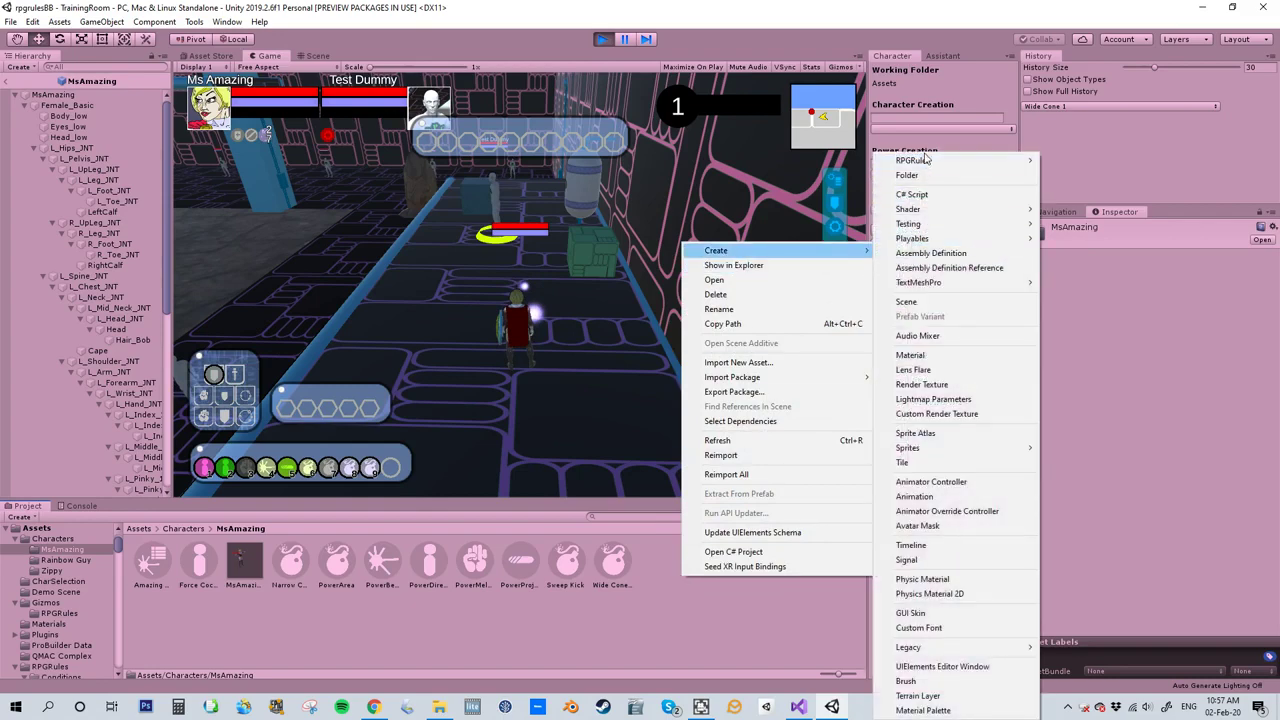
{"action": "mouse_move", "coordinate": [930, 160]}
{"action": "mouse_move", "coordinate": [1075, 175]}
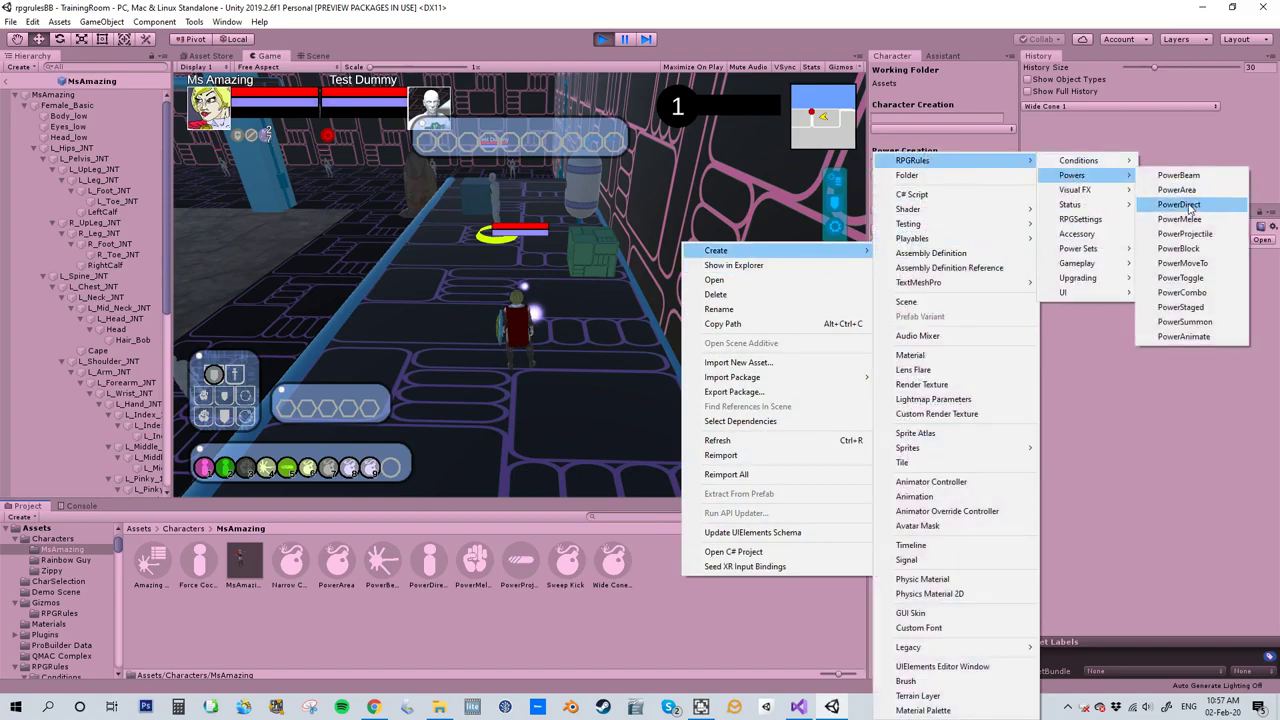
{"action": "left_click", "coordinate": [1180, 204]}
{"action": "type", "text": "Light Explosi"}
{"action": "key", "text": "BackSpace"}
{"action": "key", "text": "BackSpace"}
{"action": "key", "text": "BackSpace"}
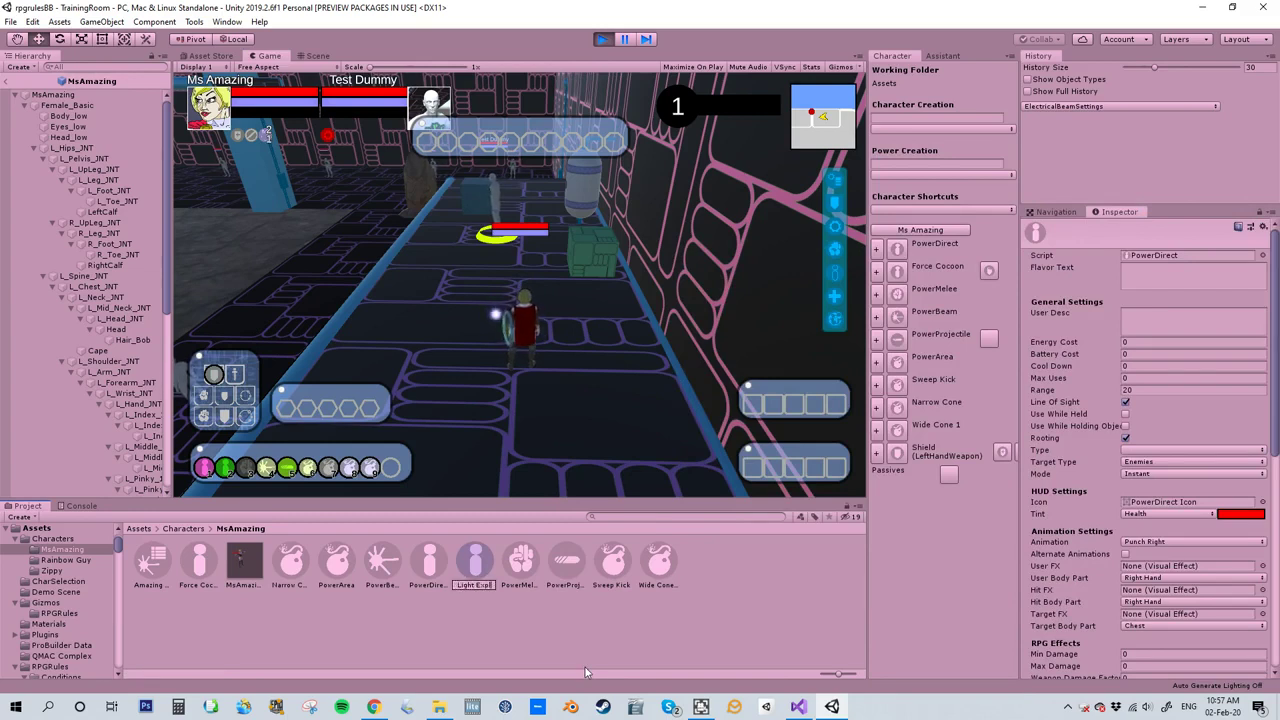
{"action": "type", "text": "osion"}
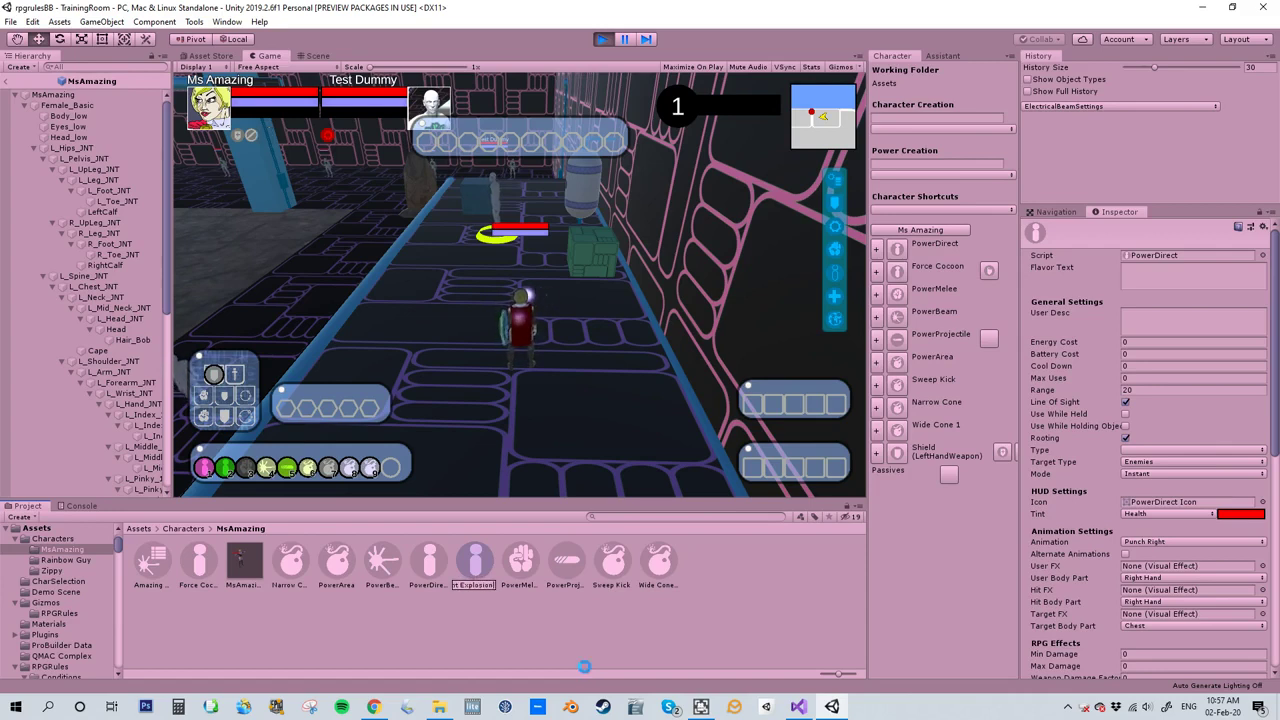
{"action": "key", "text": "Return"}
Step: Set Light Explosion's HUD tint to Light
{"action": "left_click", "coordinate": [1146, 514]}
{"action": "left_click", "coordinate": [1150, 510]}
{"action": "left_click", "coordinate": [1147, 514]}
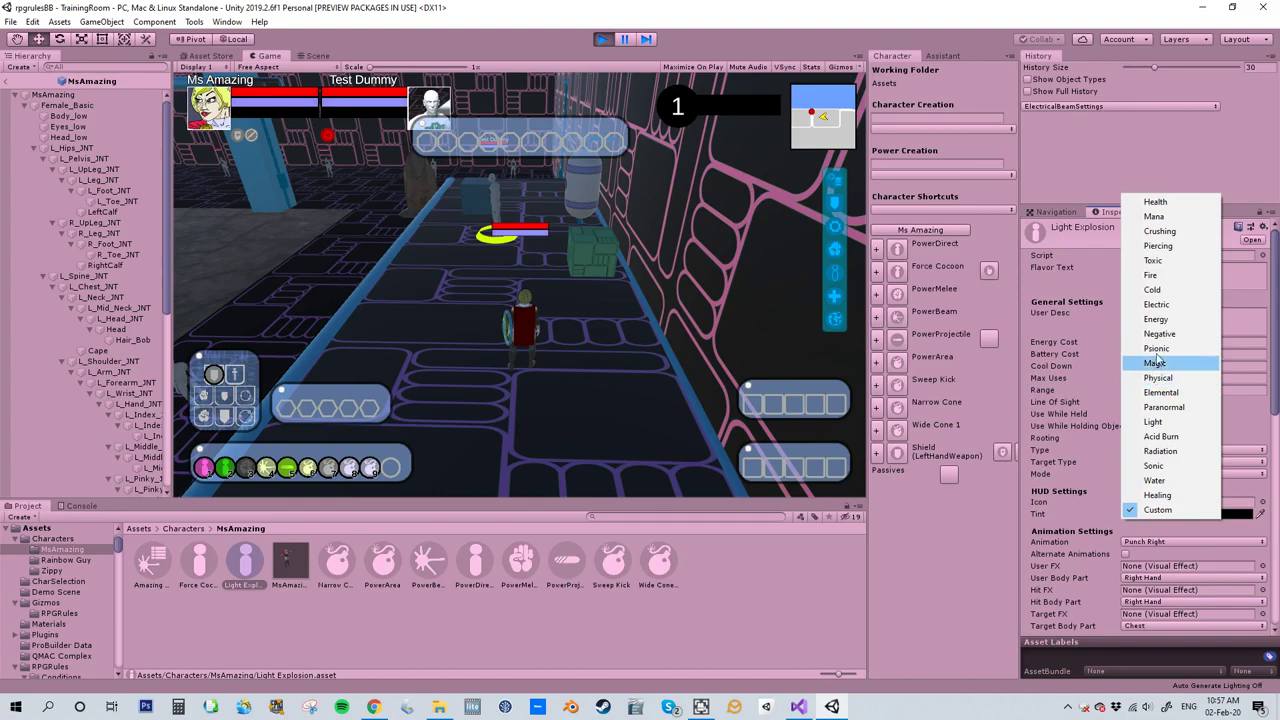
{"action": "left_click", "coordinate": [1153, 421]}
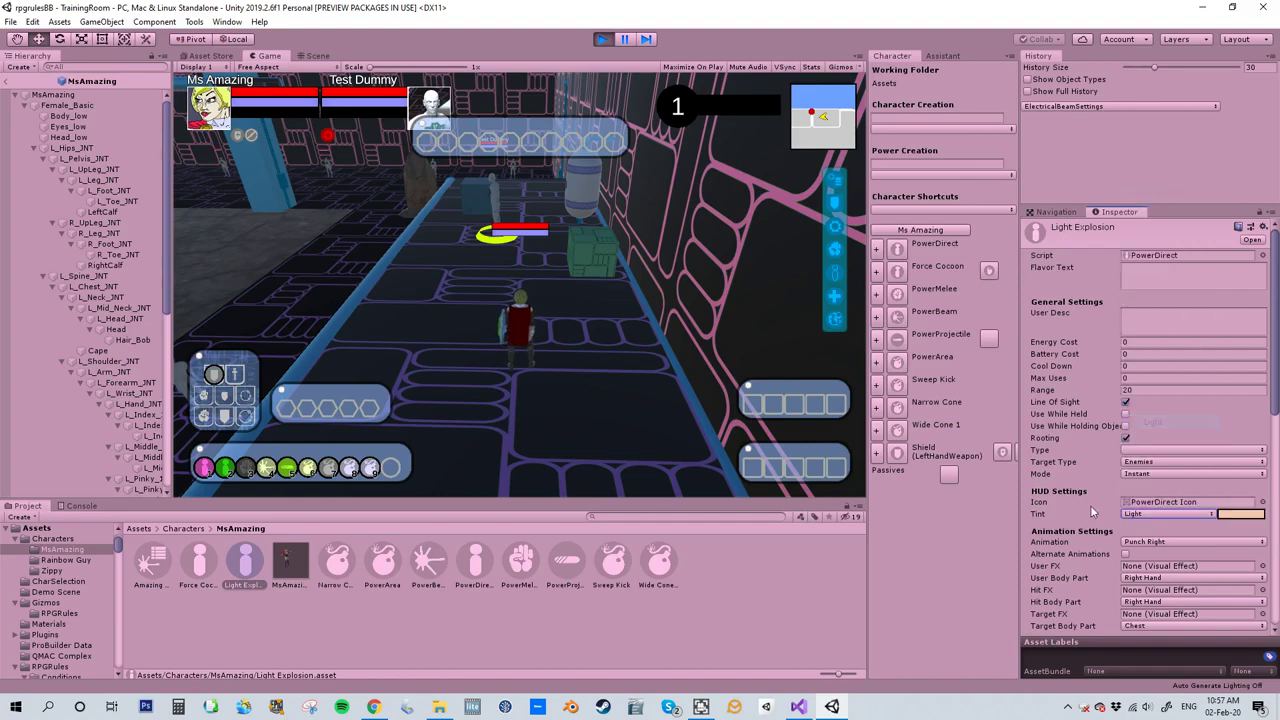
Step: Create an Explosion status named Light Bomb in the MsAmazing folder
{"action": "right_click", "coordinate": [384, 633]}
{"action": "mouse_move", "coordinate": [430, 307]}
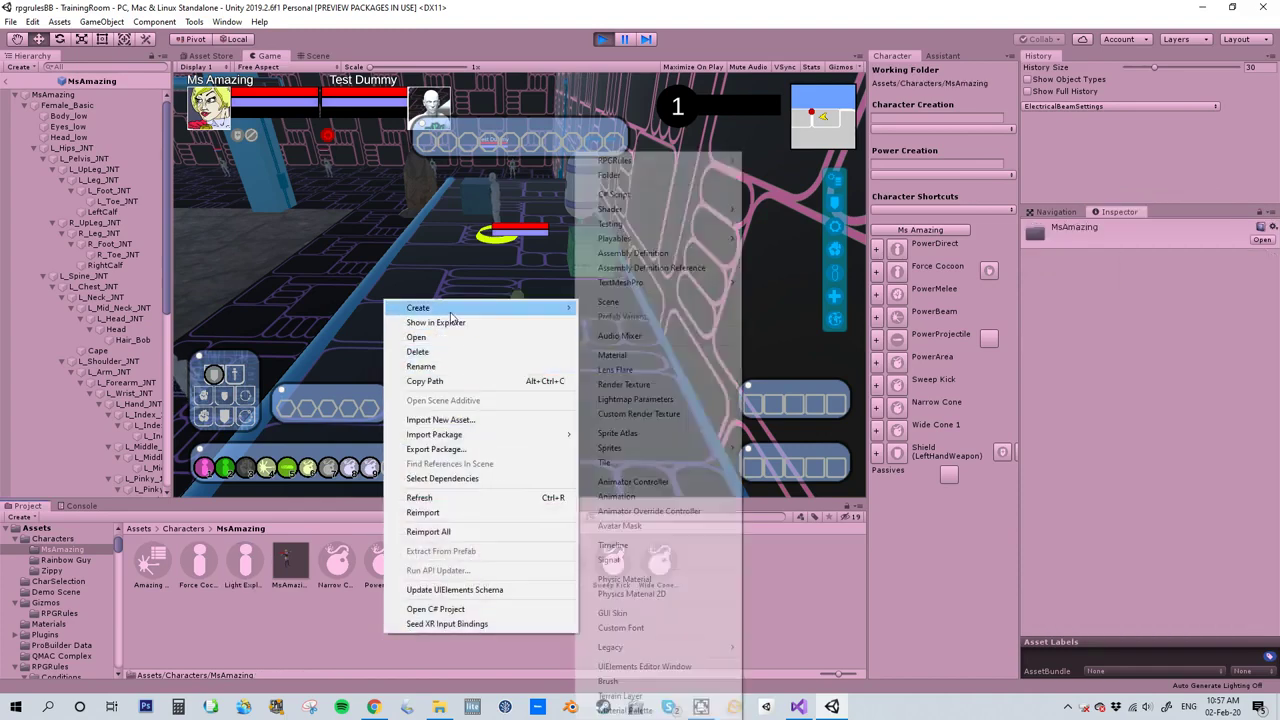
{"action": "mouse_move", "coordinate": [615, 161]}
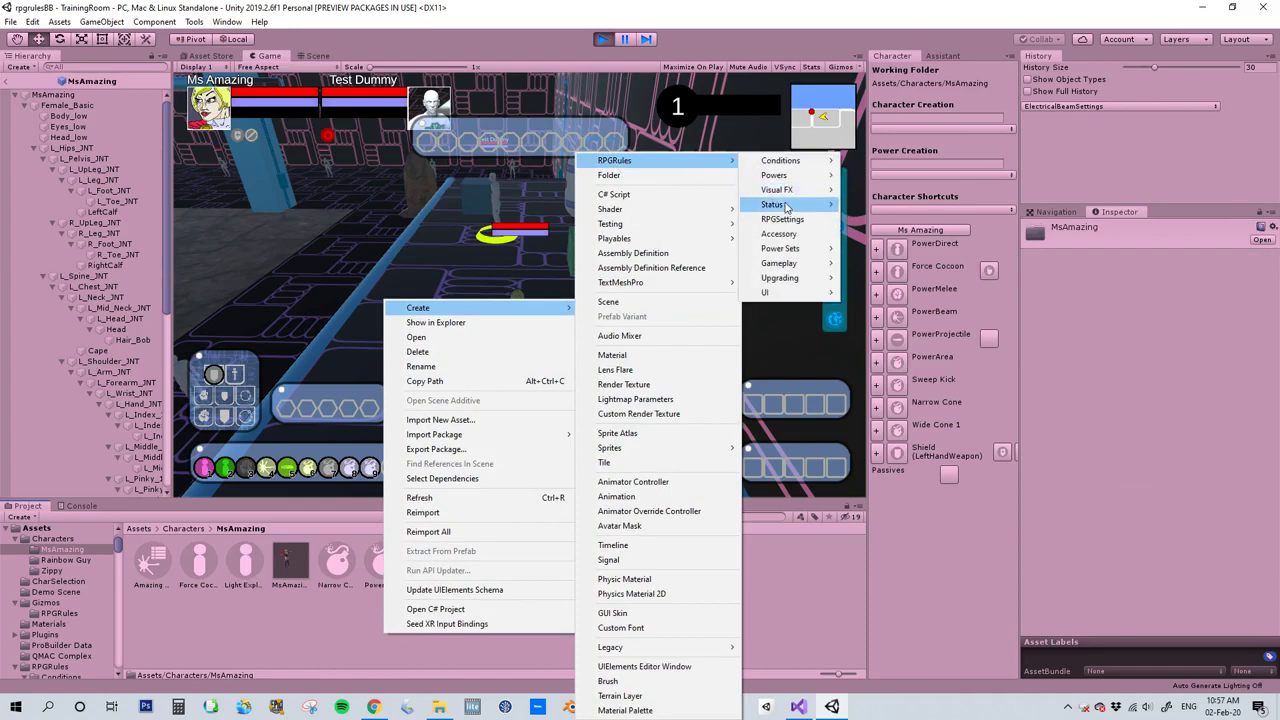
{"action": "mouse_move", "coordinate": [800, 204]}
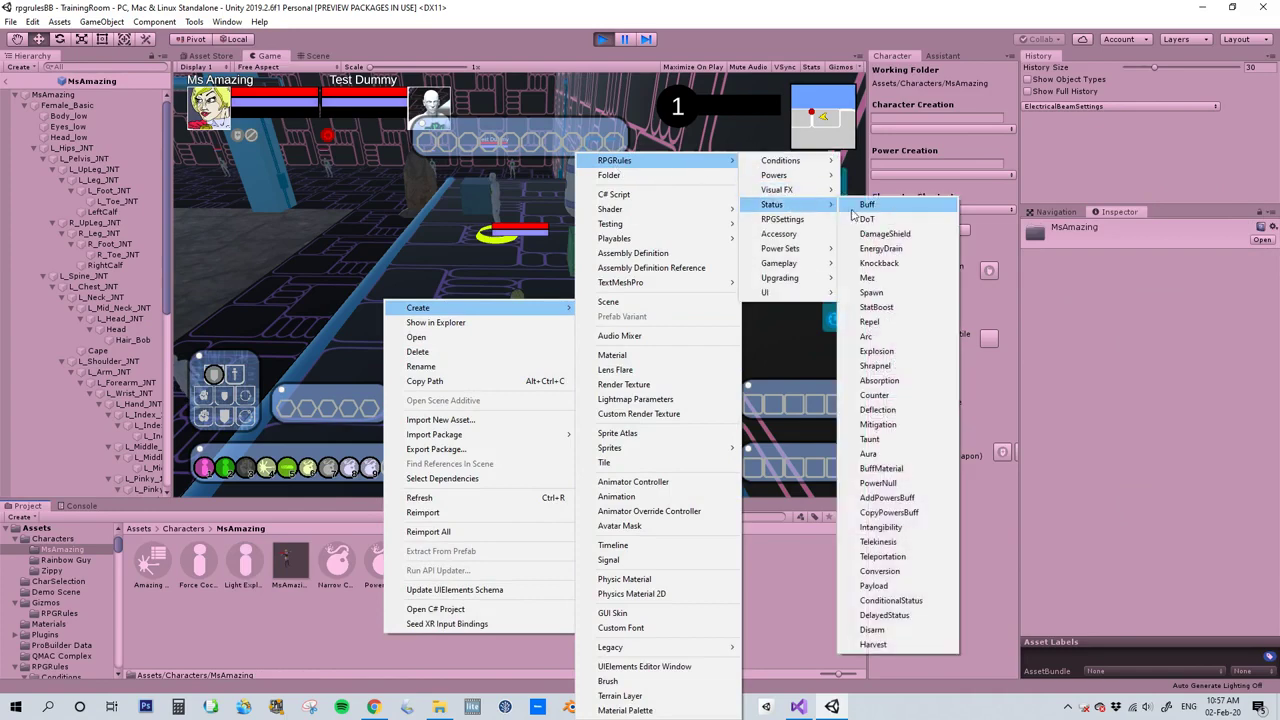
{"action": "left_click", "coordinate": [870, 351]}
{"action": "key", "text": "Home"}
{"action": "type", "text": "L_ight Bomb"}
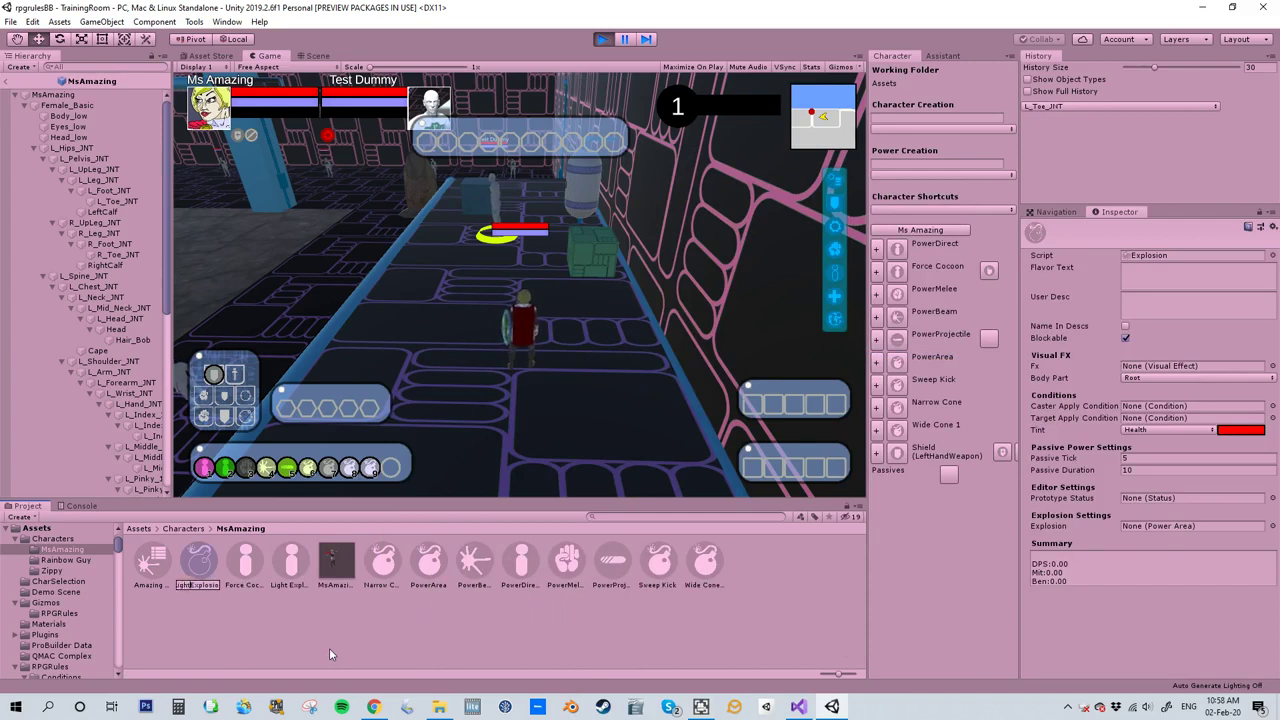
{"action": "key", "text": "Delete"}
{"action": "key", "text": "Delete"}
{"action": "key", "text": "Delete"}
{"action": "key", "text": "Delete"}
{"action": "key", "text": "Delete"}
{"action": "key", "text": "Delete"}
{"action": "key", "text": "Delete"}
{"action": "key", "text": "Delete"}
{"action": "key", "text": "Delete"}
{"action": "key", "text": "Return"}
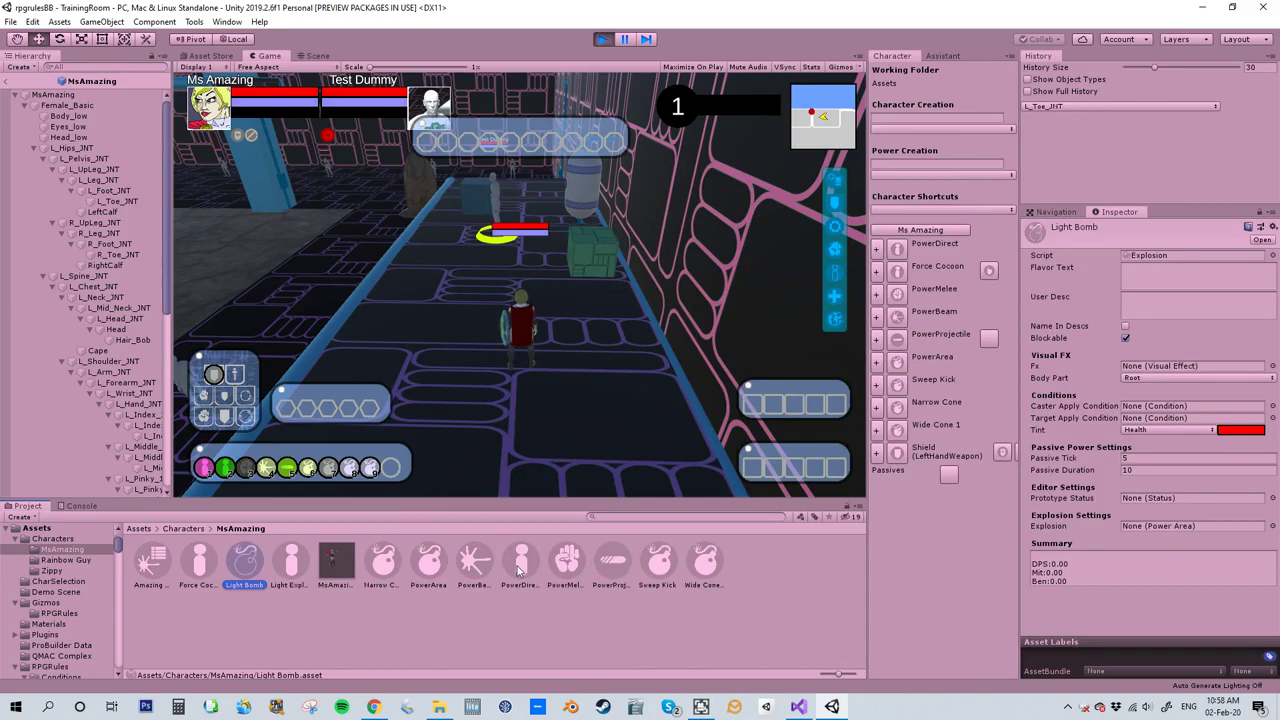
Step: Assign PowerArea as Light Bomb's explosion and add Light Bomb to Light Explosion's effects
{"action": "left_click_drag", "start_coordinate": [424, 569], "coordinate": [1149, 525]}
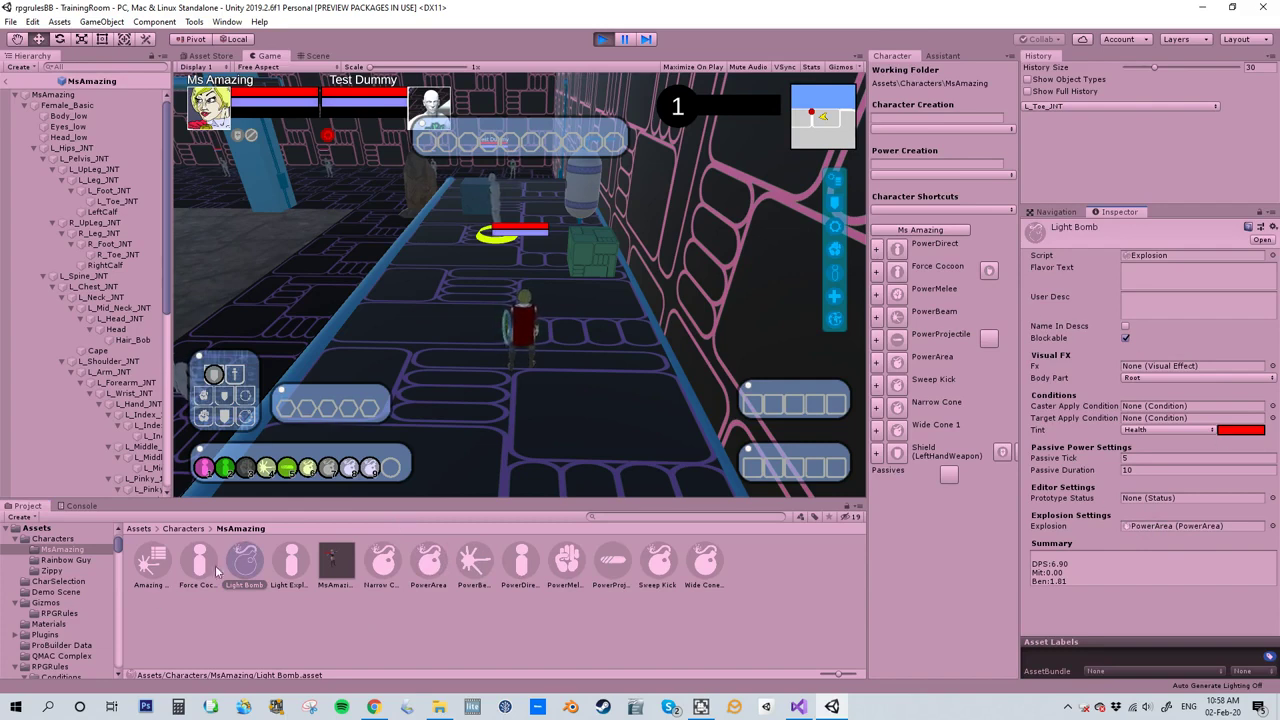
{"action": "left_click", "coordinate": [292, 565]}
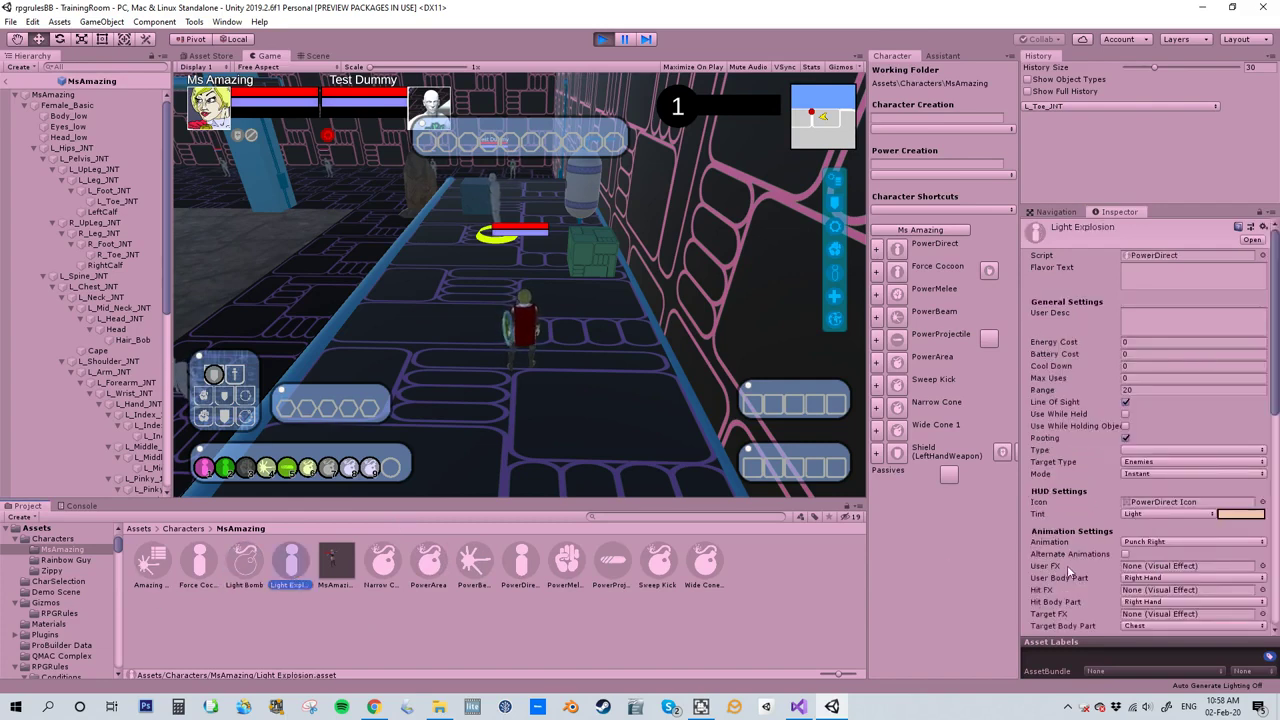
{"action": "scroll", "coordinate": [1108, 500], "scroll_direction": "down", "scroll_amount": 5}
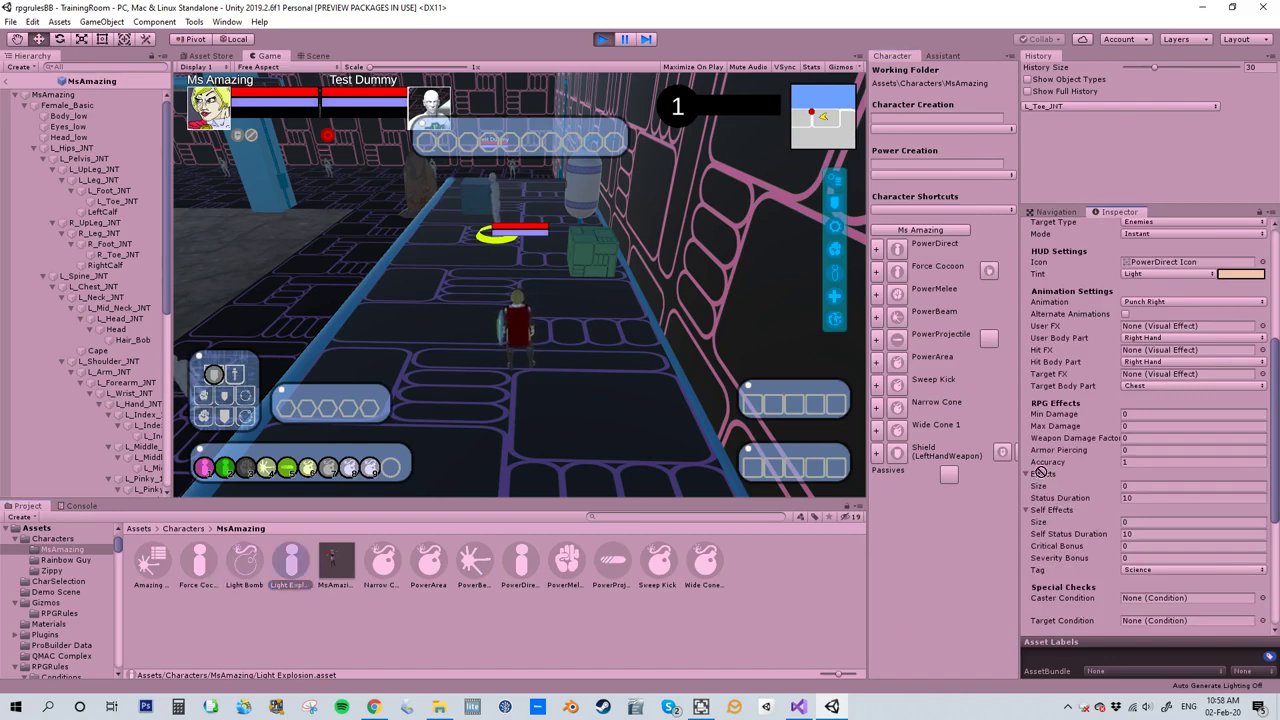
{"action": "left_click_drag", "start_coordinate": [1043, 476], "coordinate": [1043, 476]}
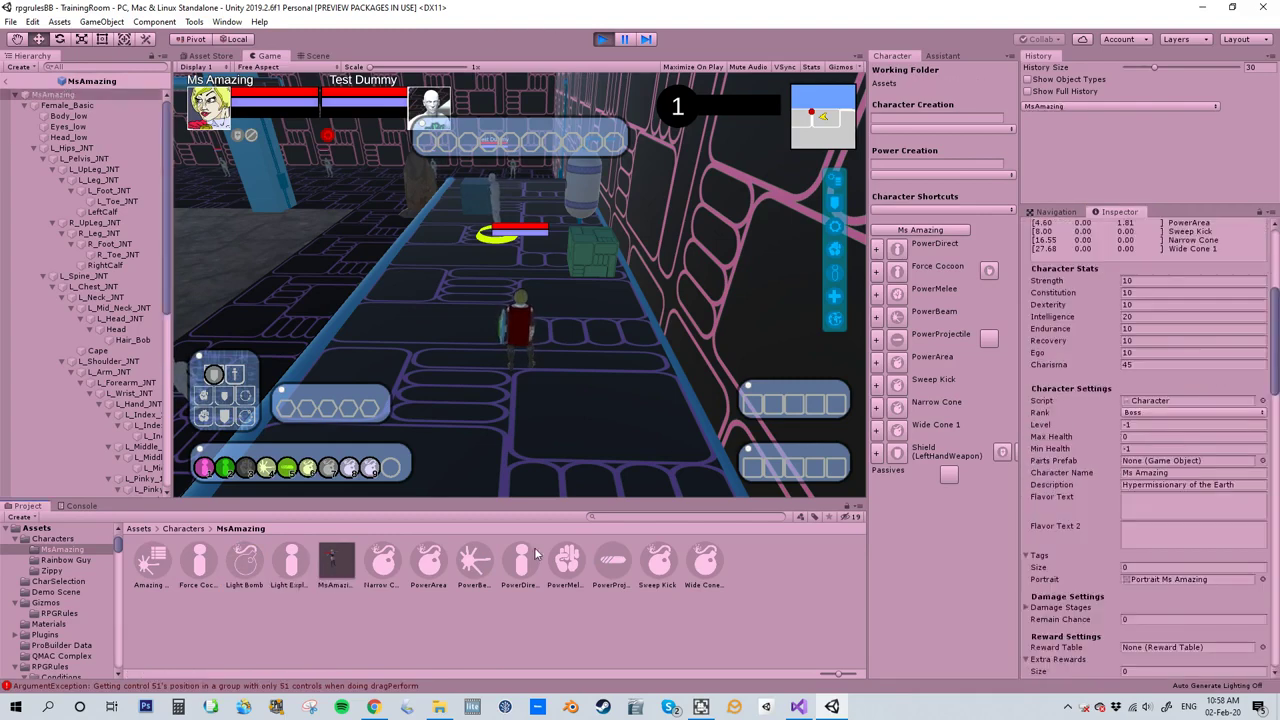
Step: Add Light Explosion to MsAmazing's active powers and restart the game
{"action": "scroll", "coordinate": [1107, 516], "scroll_direction": "down", "scroll_amount": 9}
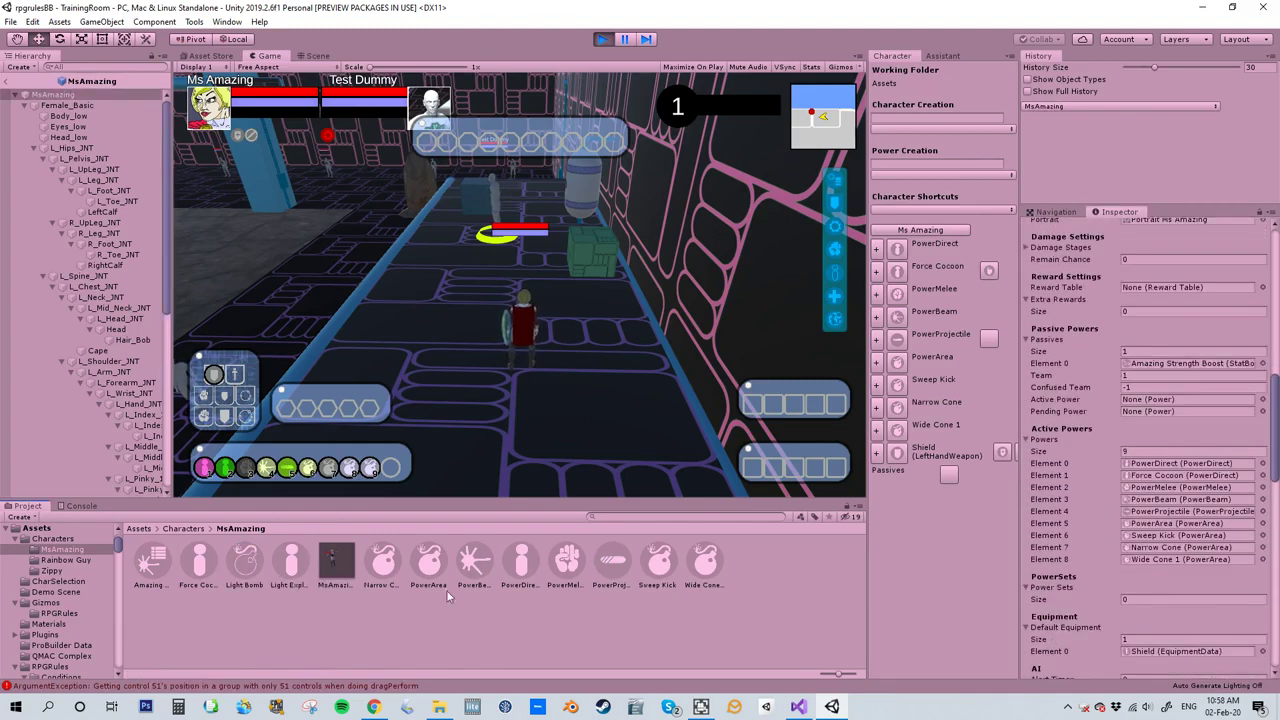
{"action": "left_click_drag", "start_coordinate": [1056, 437], "coordinate": [1052, 445]}
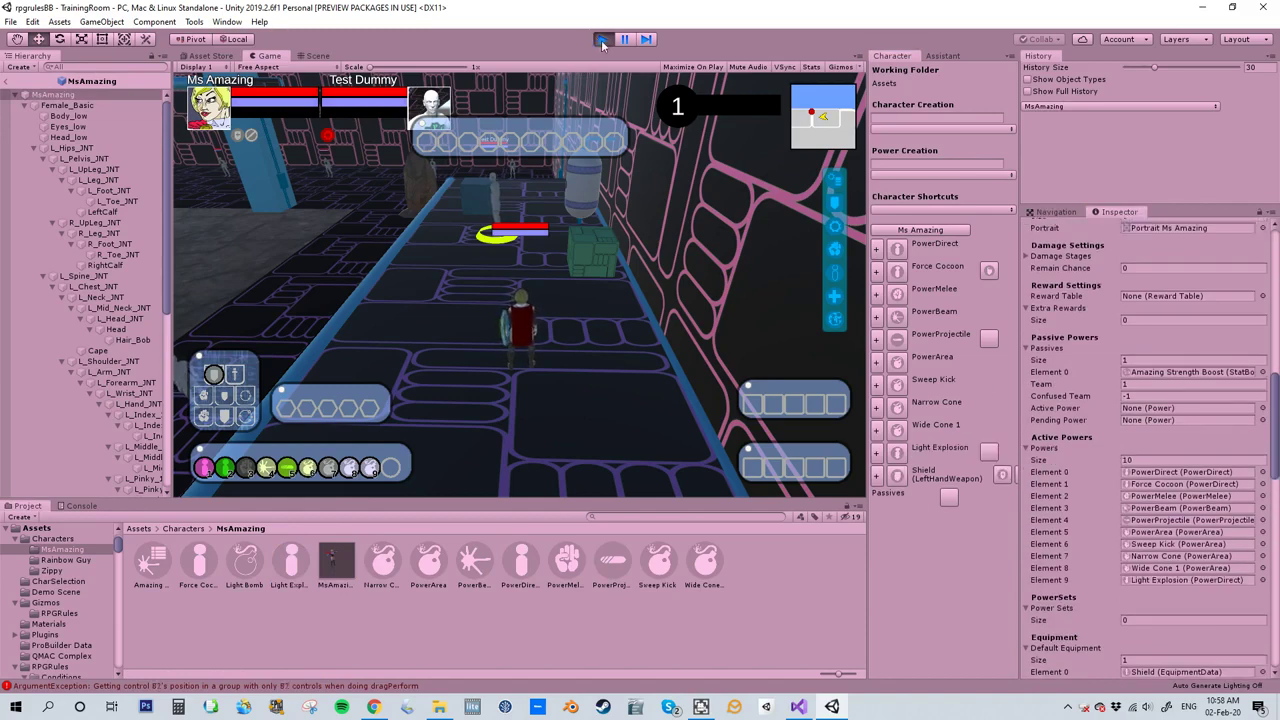
{"action": "left_click", "coordinate": [600, 39]}
{"action": "left_click", "coordinate": [602, 40]}
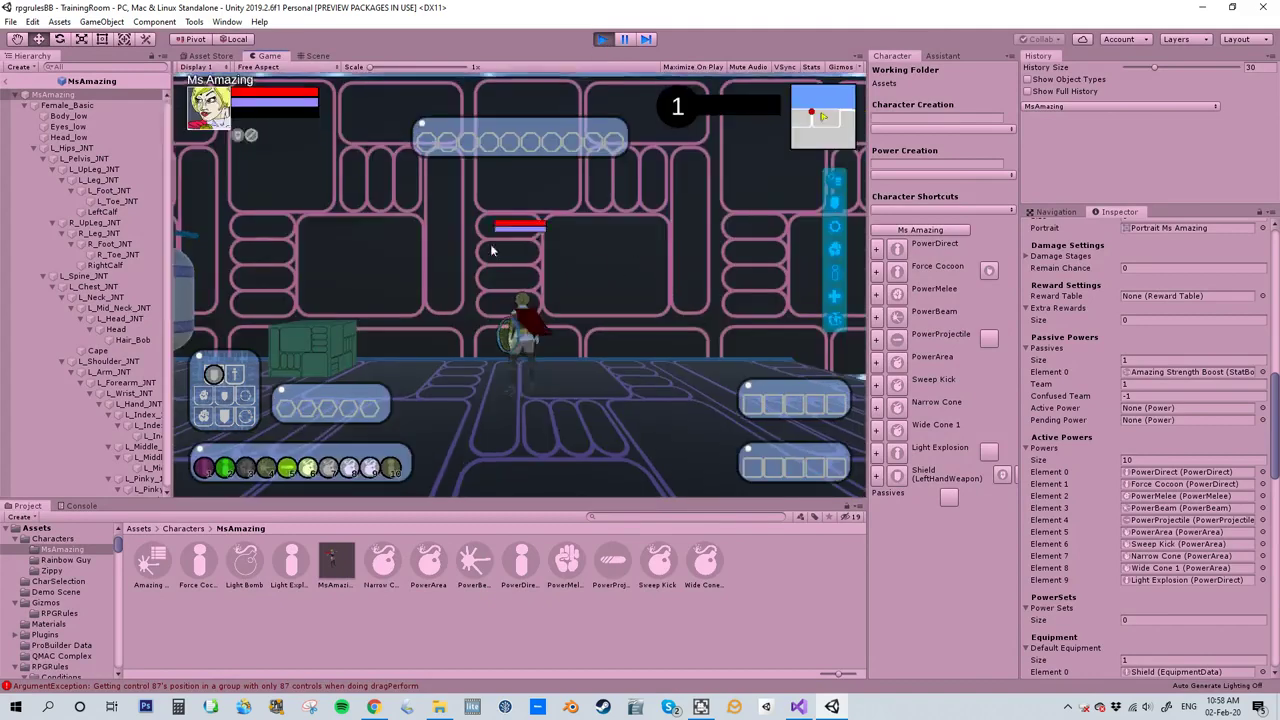
Step: Target a dummy, test Light Explosion on it, move through the training room and stop the game
{"action": "key", "text": "a"}
{"action": "left_click", "coordinate": [560, 295]}
{"action": "left_click", "coordinate": [390, 468]}
{"action": "mouse_move", "coordinate": [600, 350]}
{"action": "right_mouse_down"}
{"action": "mouse_move", "coordinate": [658, 284]}
{"action": "mouse_move", "coordinate": [730, 150]}
{"action": "mouse_move", "coordinate": [730, 45]}
{"action": "mouse_move", "coordinate": [703, 333]}
{"action": "right_mouse_up"}
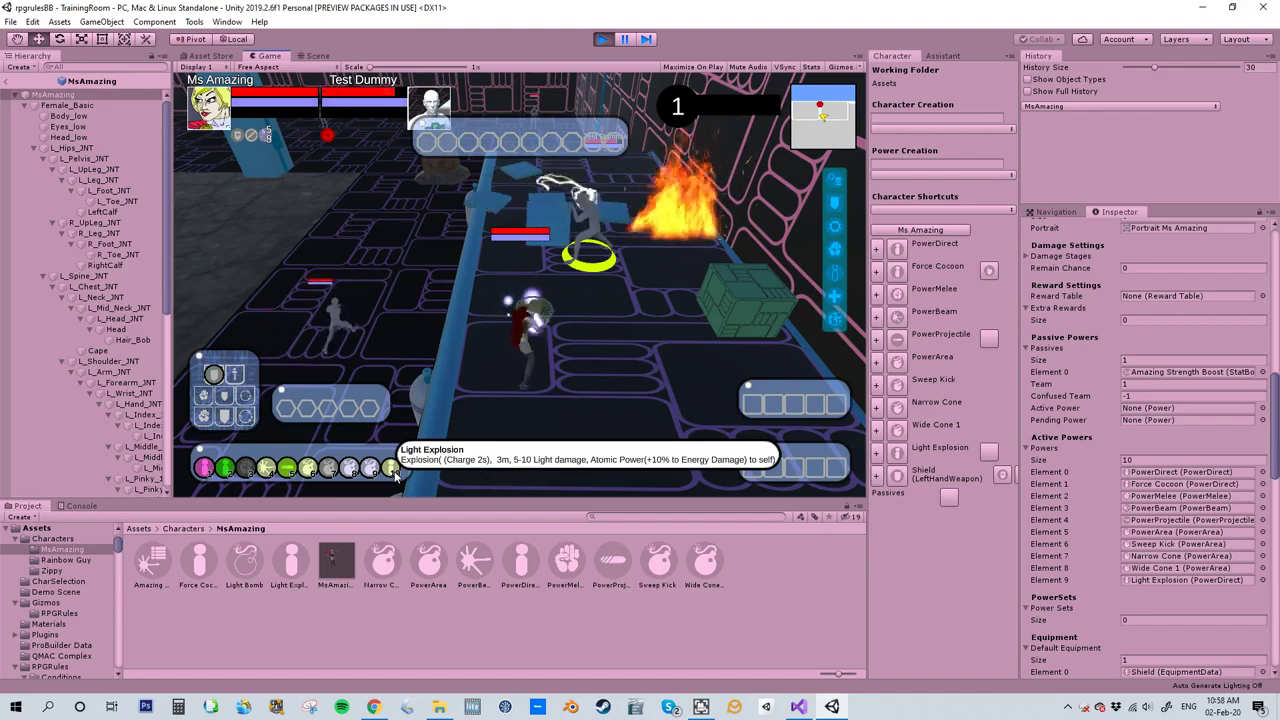
{"action": "key", "text": "w"}
{"action": "right_click_drag", "start_coordinate": [500, 288], "coordinate": [573, 173]}
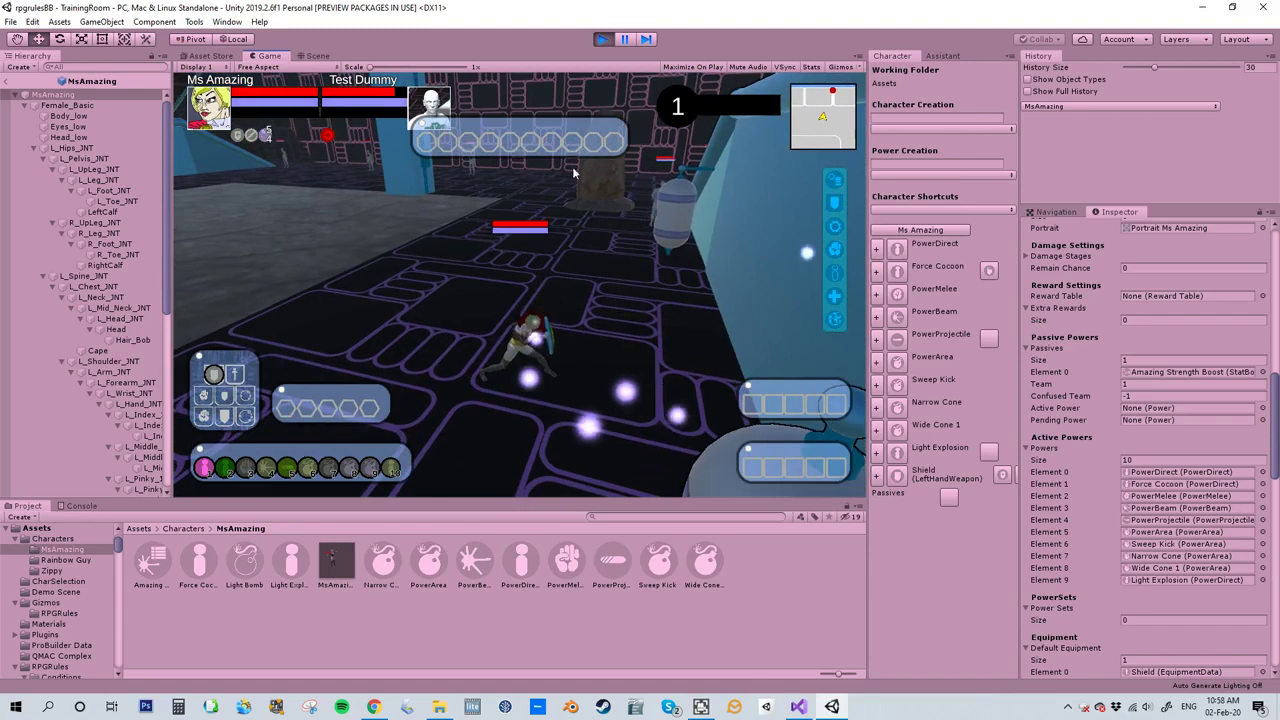
{"action": "key", "text": "ctrl+p"}
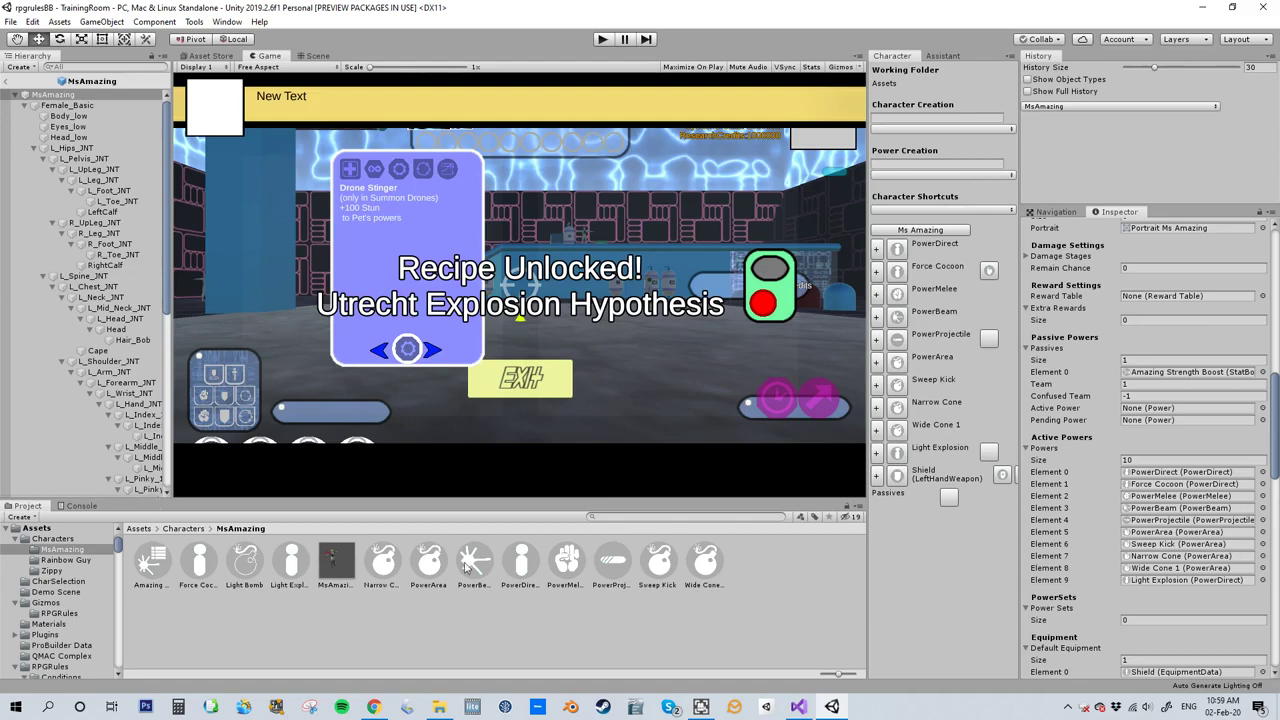
Step: Set the Sweep Kick power's area angle to 180
{"action": "left_click", "coordinate": [662, 562]}
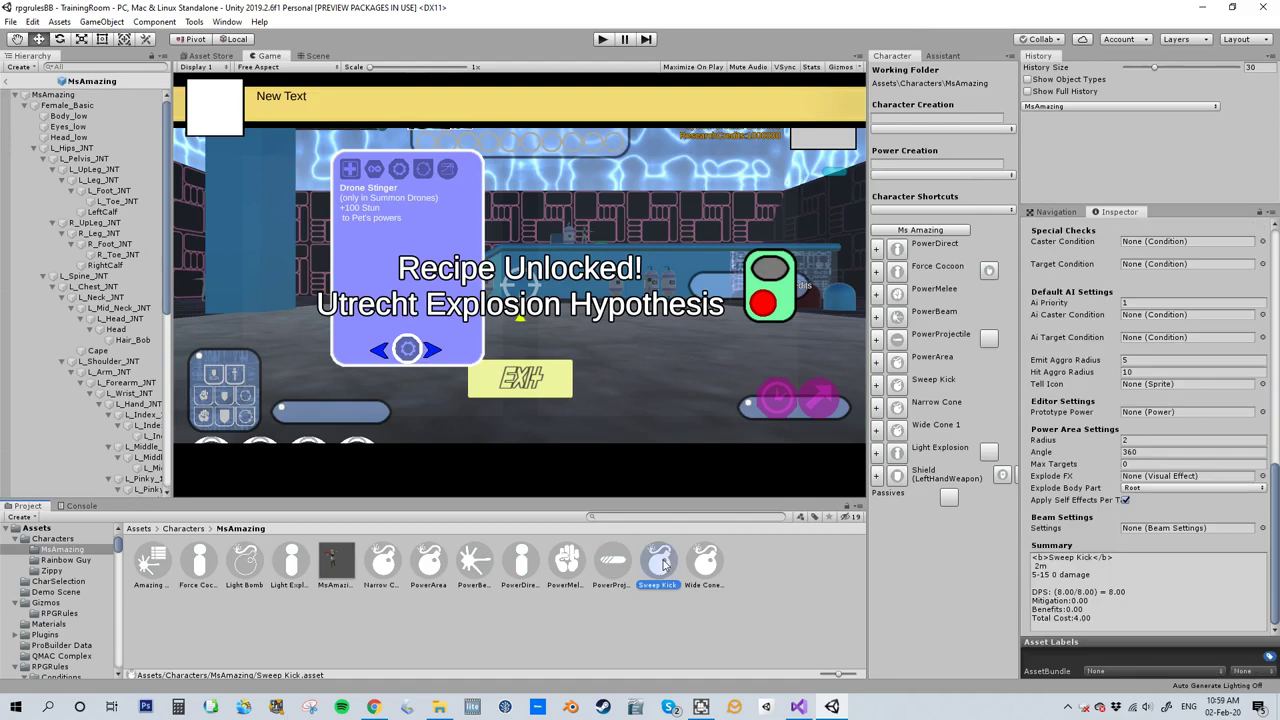
{"action": "left_click", "coordinate": [1151, 453]}
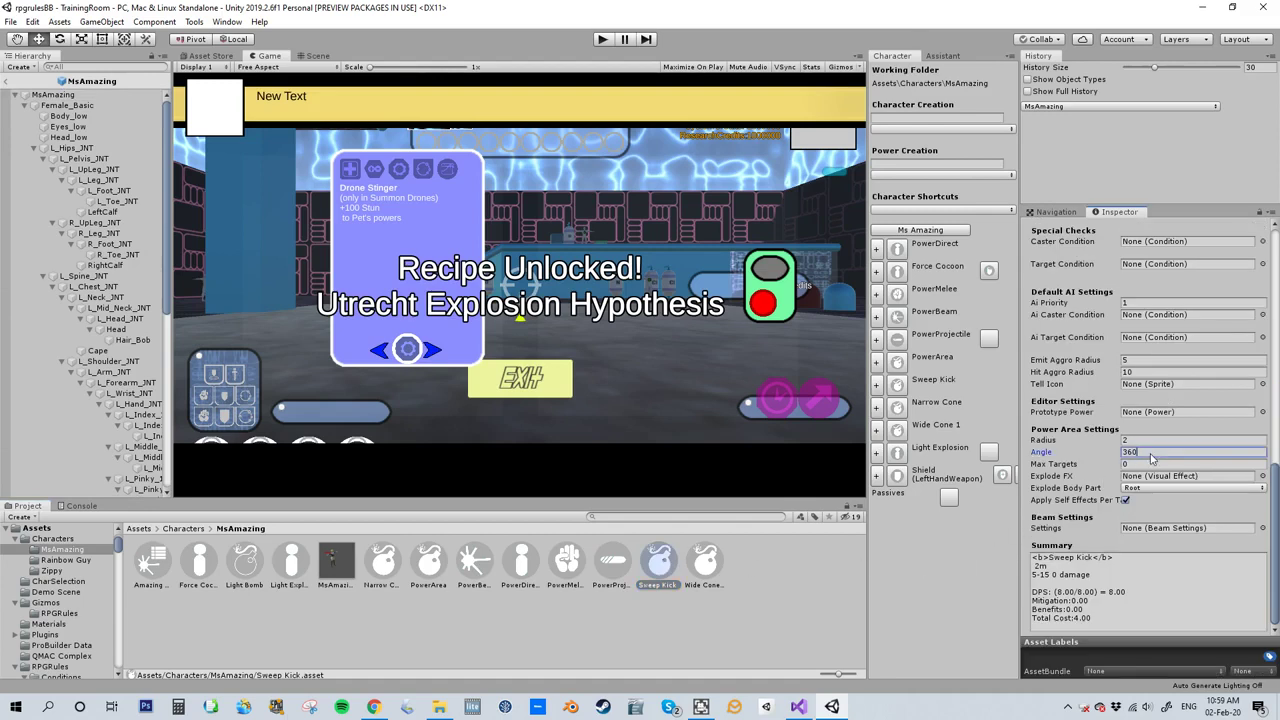
{"action": "type", "text": "1"}
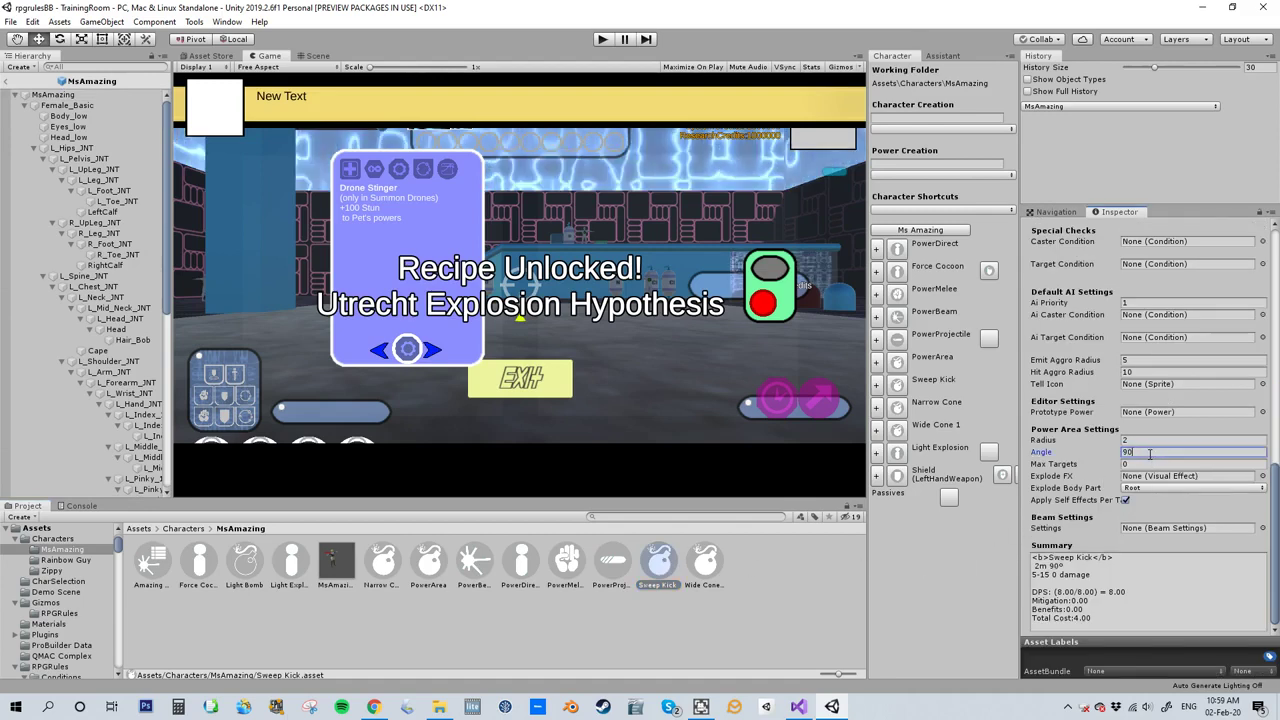
{"action": "type", "text": "80"}
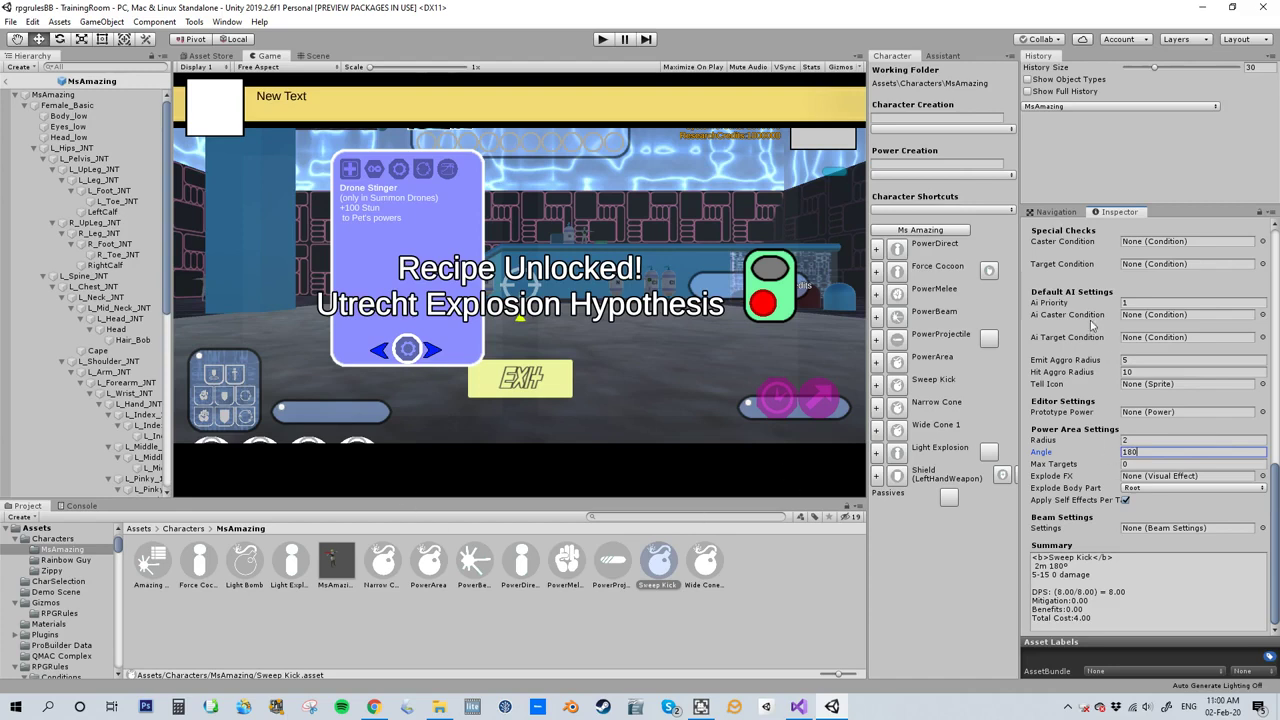
Step: Look over Sweep Kick's settings, then open PowerArea and examine its charge settings
{"action": "scroll", "coordinate": [1090, 330], "scroll_direction": "up", "scroll_amount": 5}
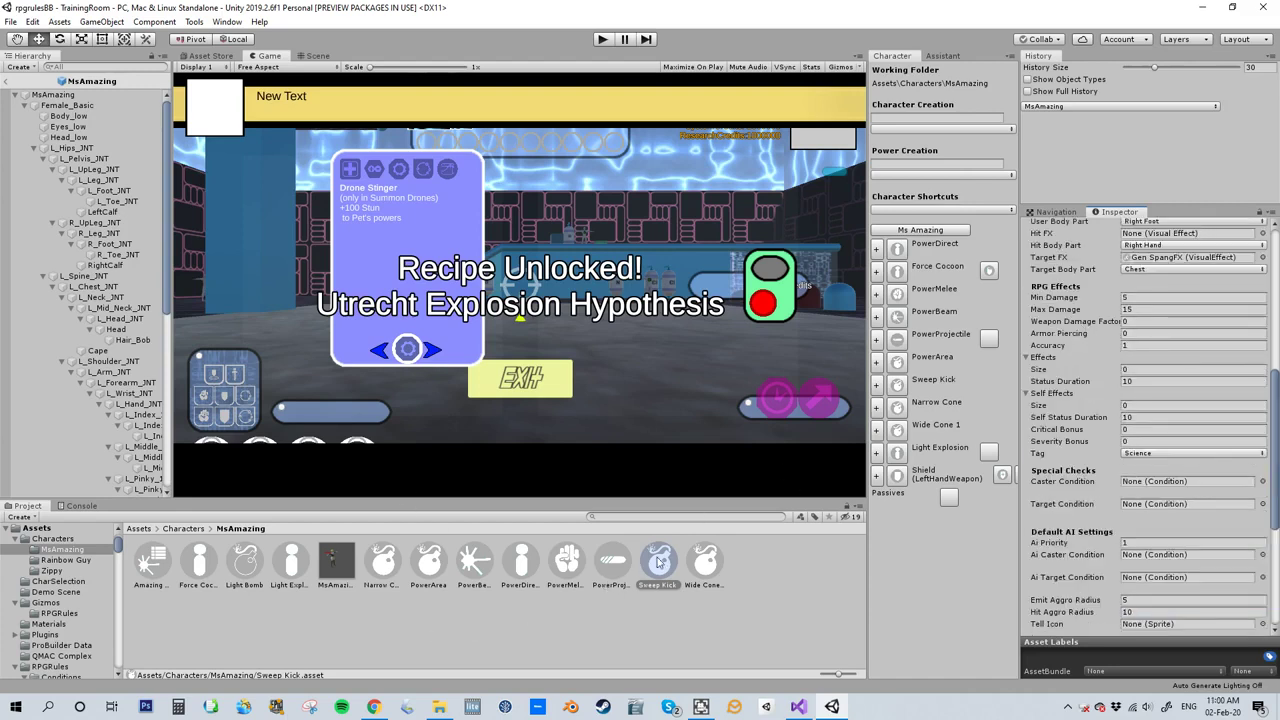
{"action": "left_click", "coordinate": [444, 563]}
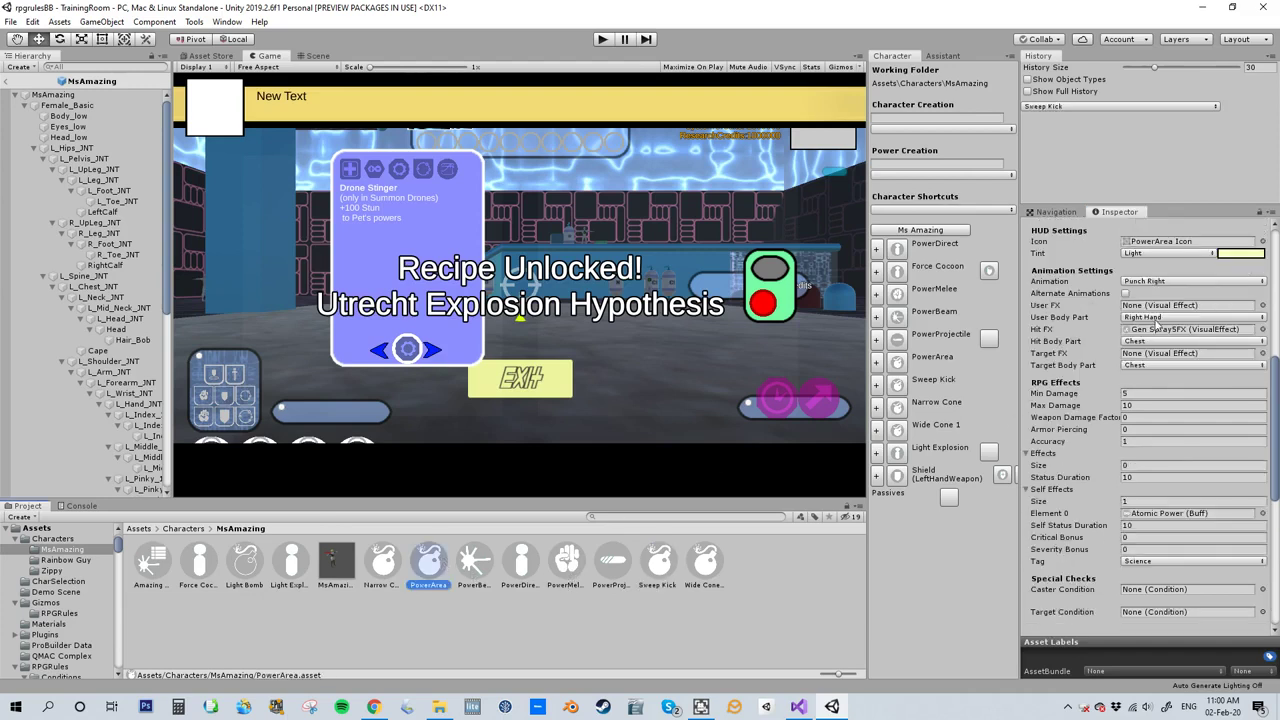
{"action": "scroll", "coordinate": [1163, 377], "scroll_direction": "up", "scroll_amount": 5}
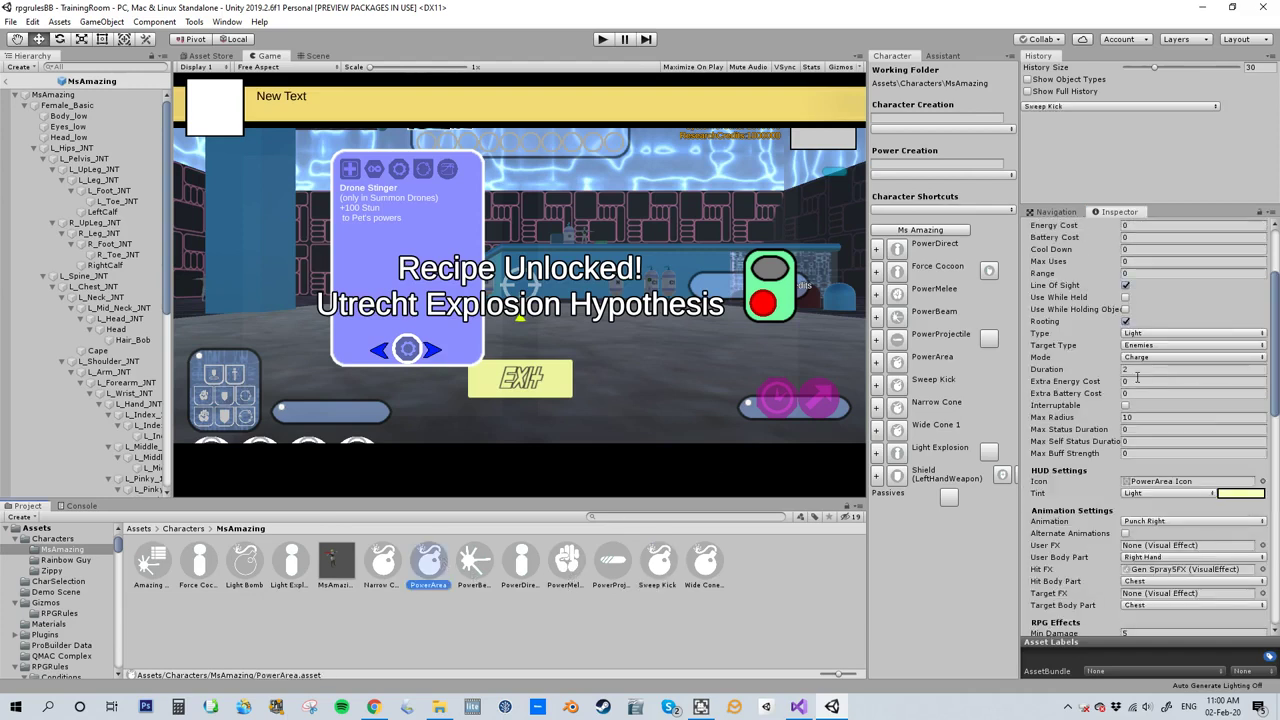